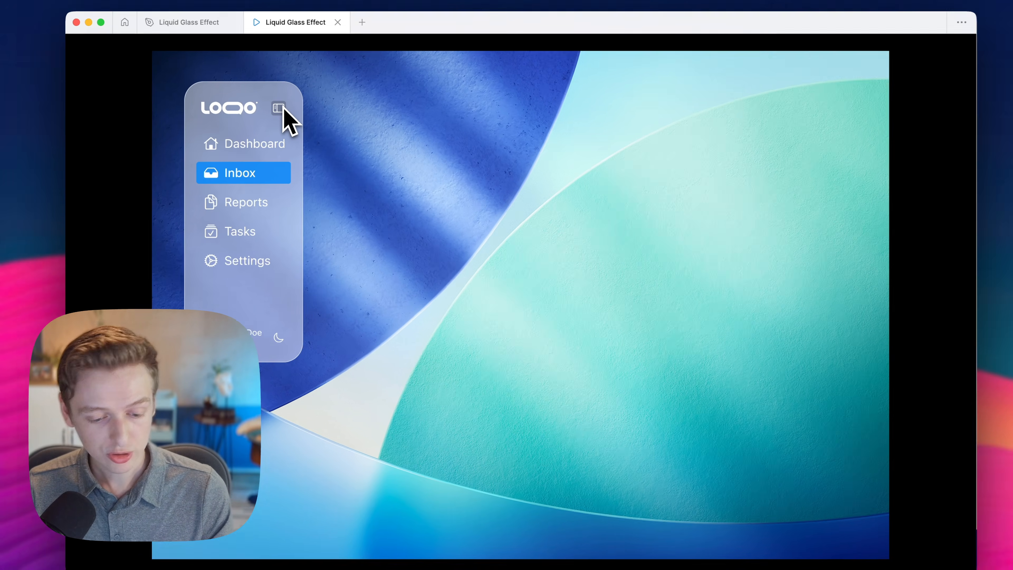
- Preview the sidebar's collapse and expand interaction in the prototype
left_click(276, 107)
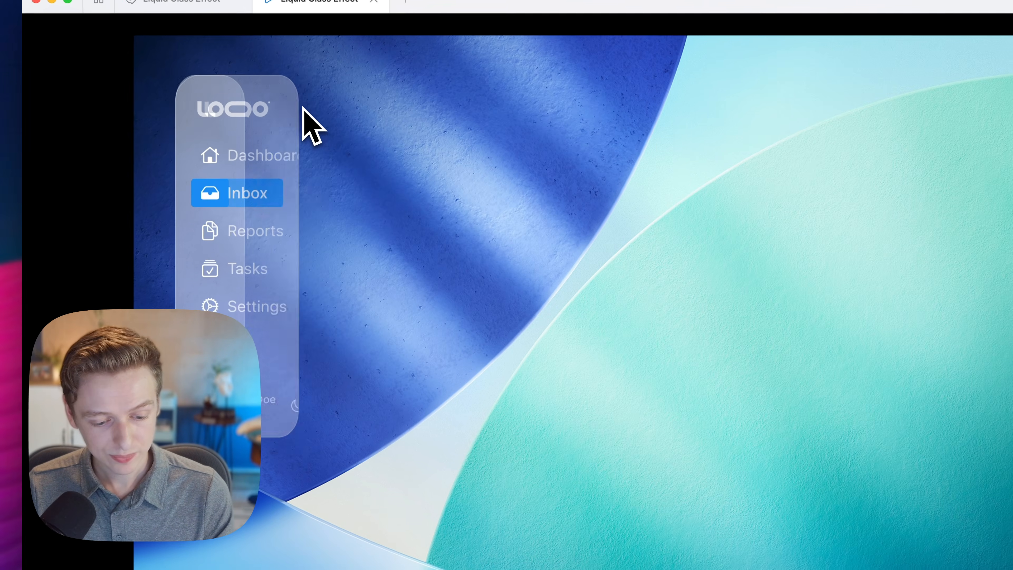
left_click(210, 114)
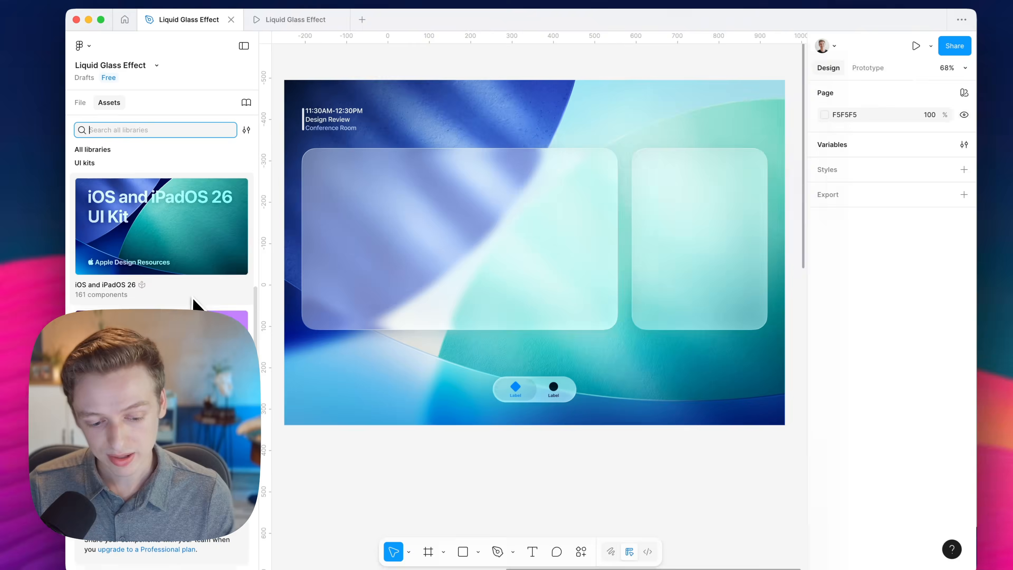
- Browse the iOS and iPadOS 26 UI kit's component categories and open its Materials
left_click(190, 255)
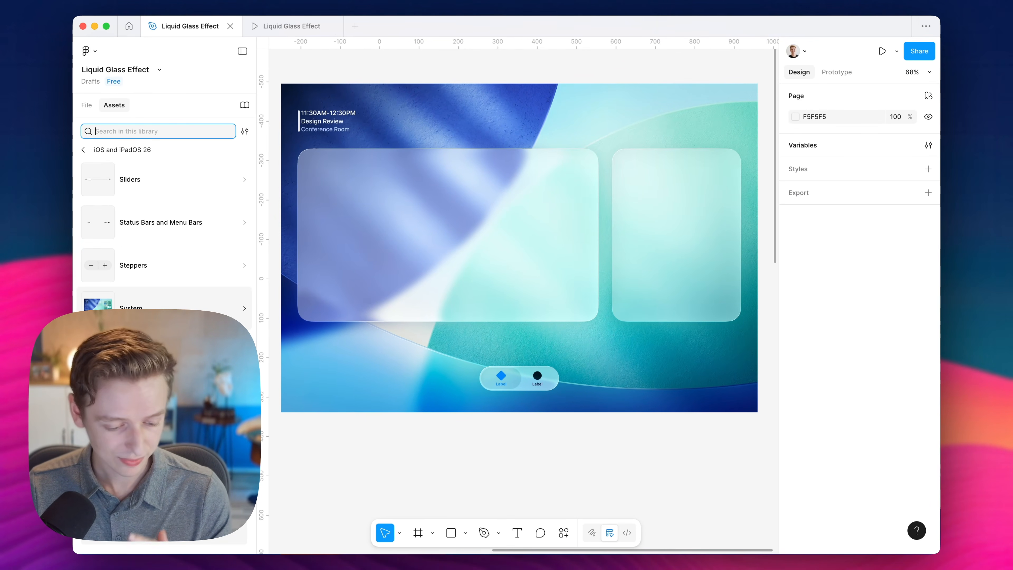
scroll(163, 289, "down", 5)
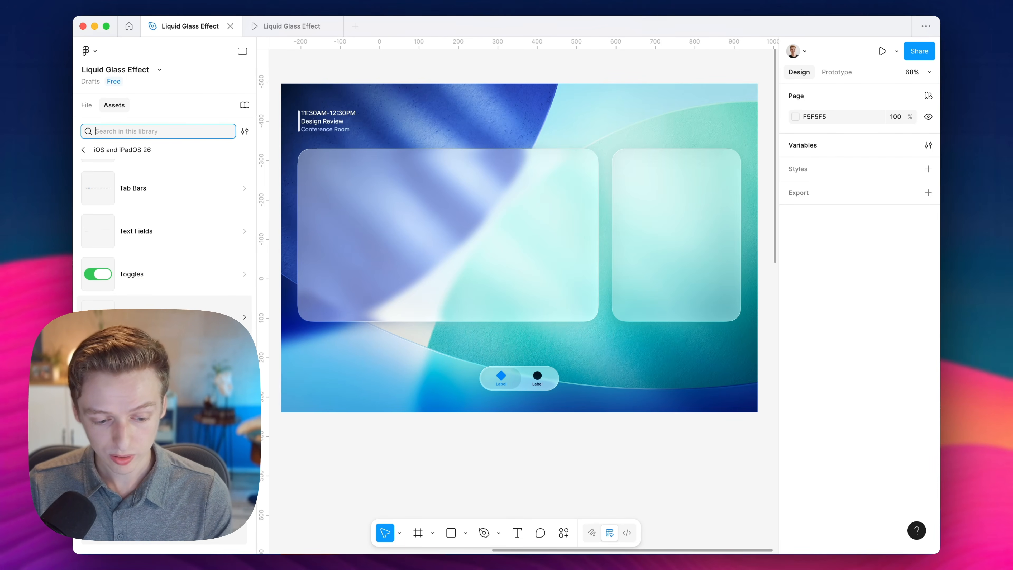
scroll(166, 246, "up", 10)
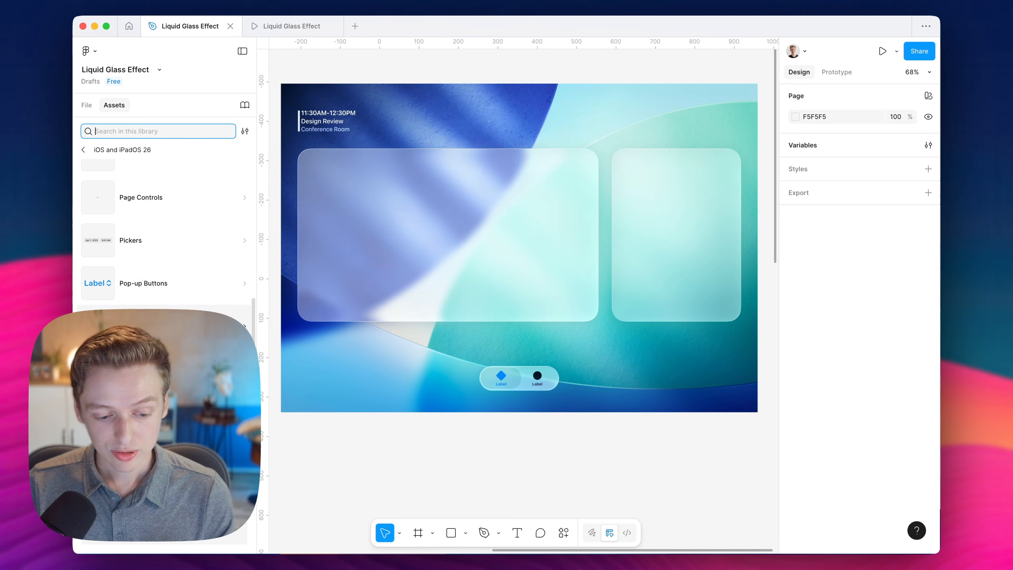
scroll(166, 340, "up", 9)
scroll(165, 340, "down", 2)
left_click(166, 343)
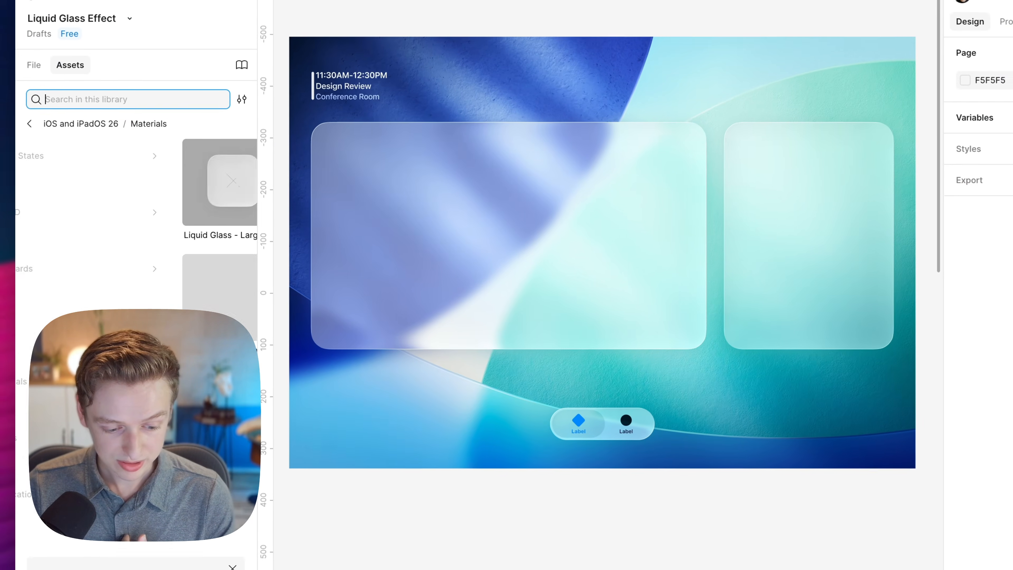
- Look over the Liquid Glass materials and inspect the large glass panel in the sample layout
scroll(296, 353, "down", 2)
scroll(295, 354, "left", 2)
left_click(481, 214)
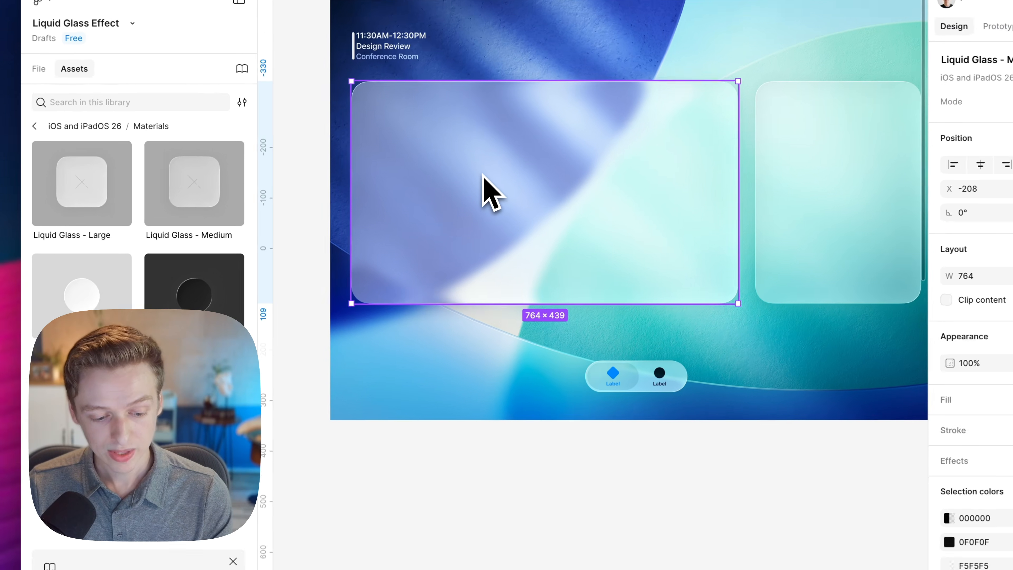
left_click(507, 486)
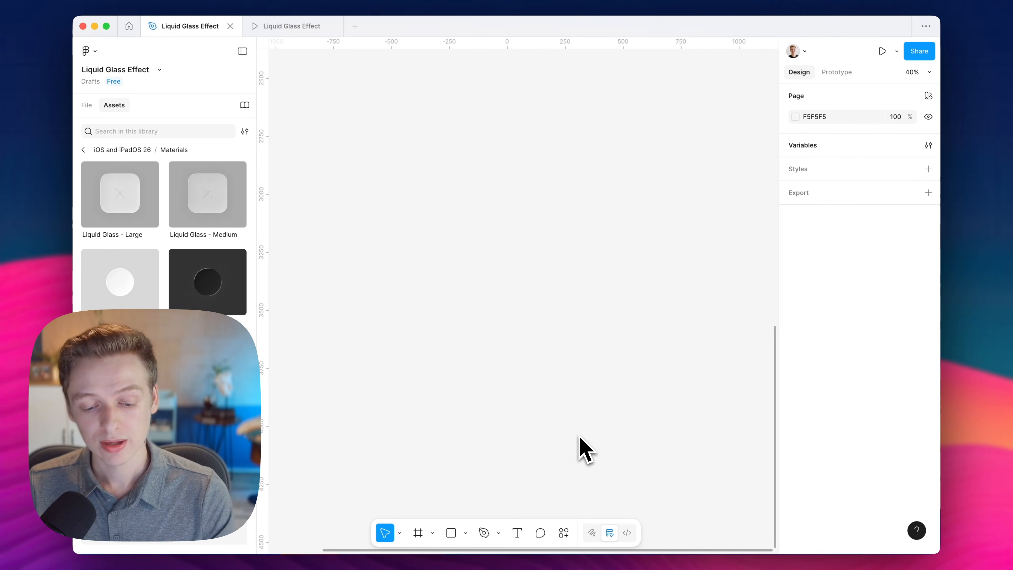
- Duplicate the wallpaper frame with the sidebar below the original and delete the sidebar from the copy
scroll(579, 436, "up", 2)
scroll(579, 436, "left", 2)
left_click(667, 115)
left_click_drag(667, 113, 555, 423)
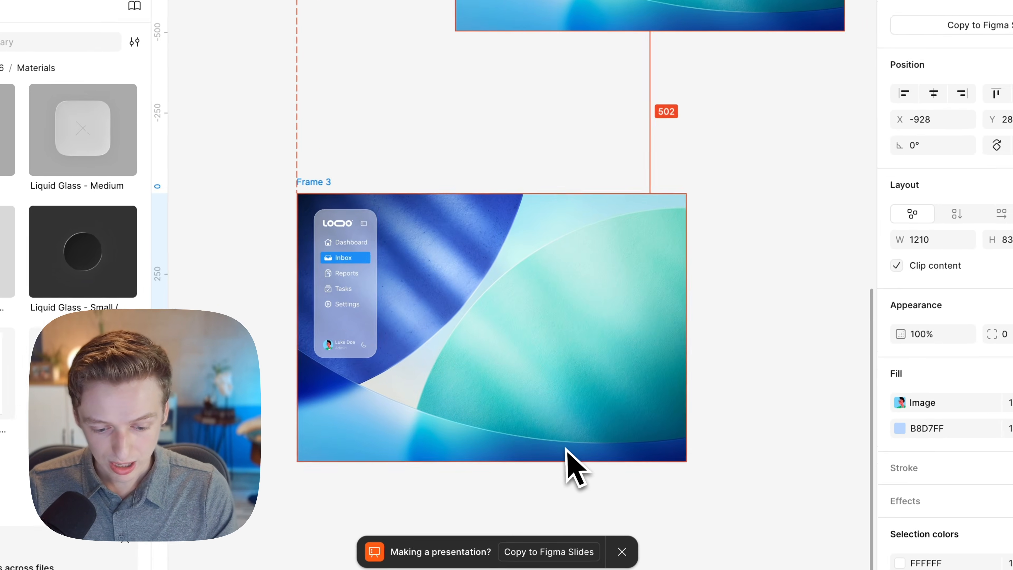
left_click(352, 278)
key("Delete")
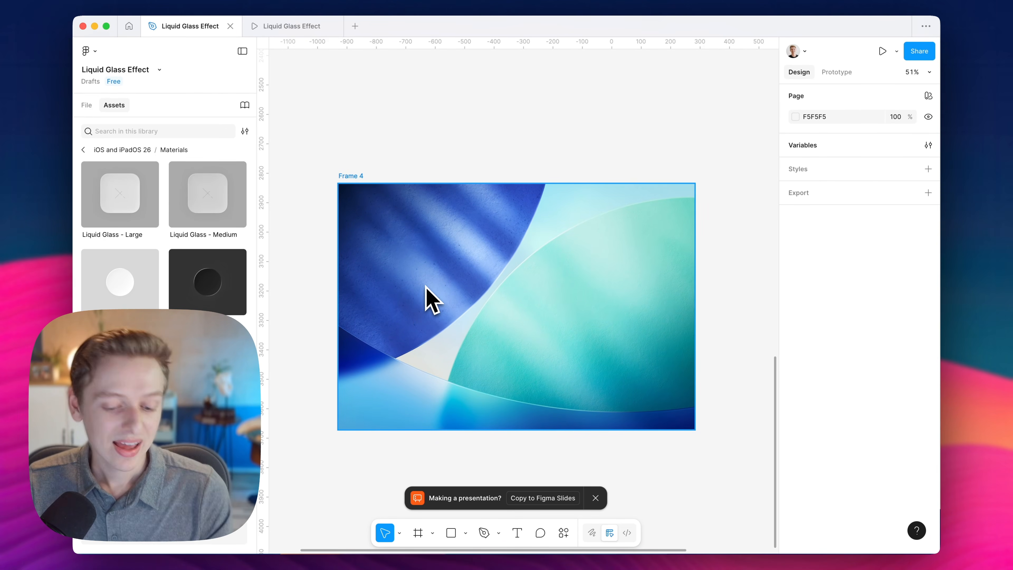
- Examine the Logo, Sidebar item and Sidebar components beside the original frame, and return to the empty wallpaper frame
scroll(426, 288, "up", 10)
scroll(426, 288, "left", 3)
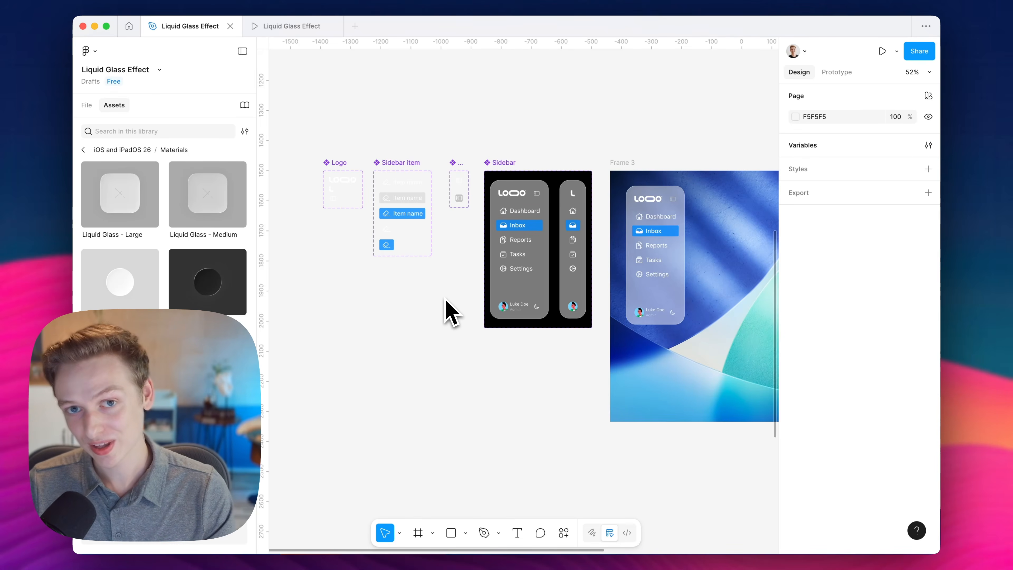
scroll(446, 300, "down", 5)
scroll(446, 300, "right", 3)
scroll(450, 313, "down", 3)
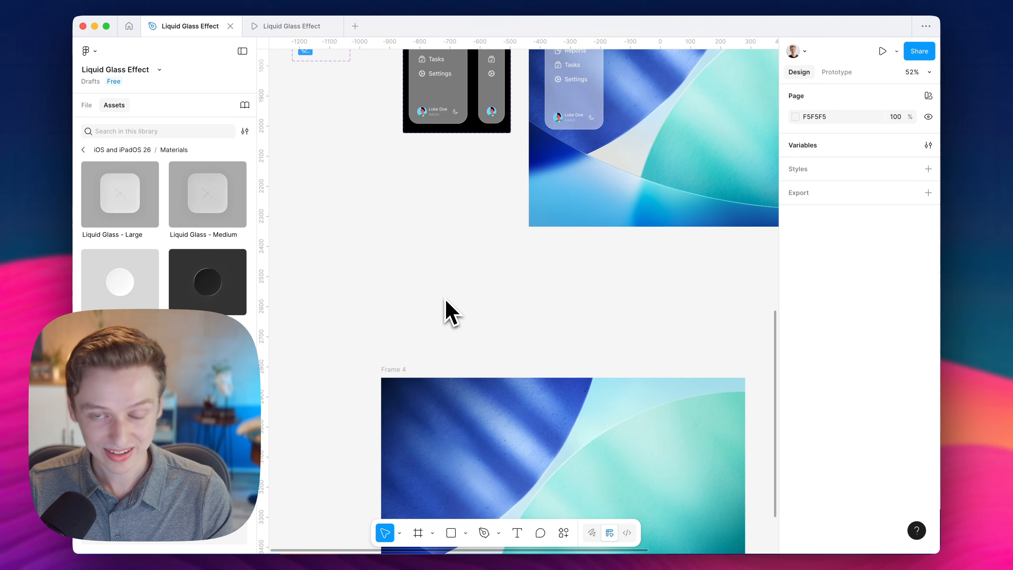
scroll(451, 313, "down", 3)
scroll(450, 313, "right", 2)
scroll(446, 299, "down", 3)
scroll(446, 299, "down", 2)
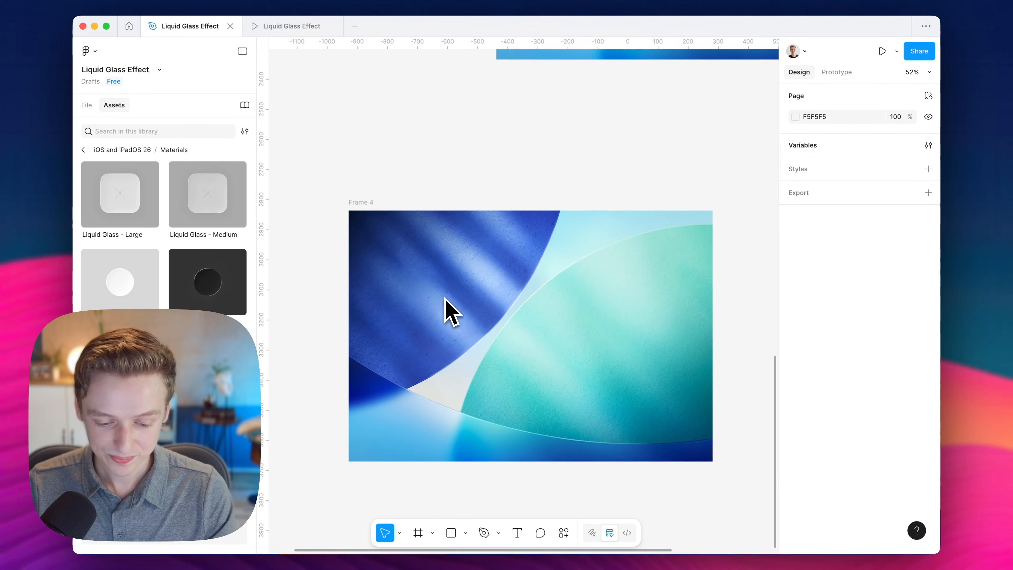
- Draw a frame about 995 × 662 inside Frame 4, at about X 114 and Y 89
key("f")
left_click_drag(361, 185, 477, 255)
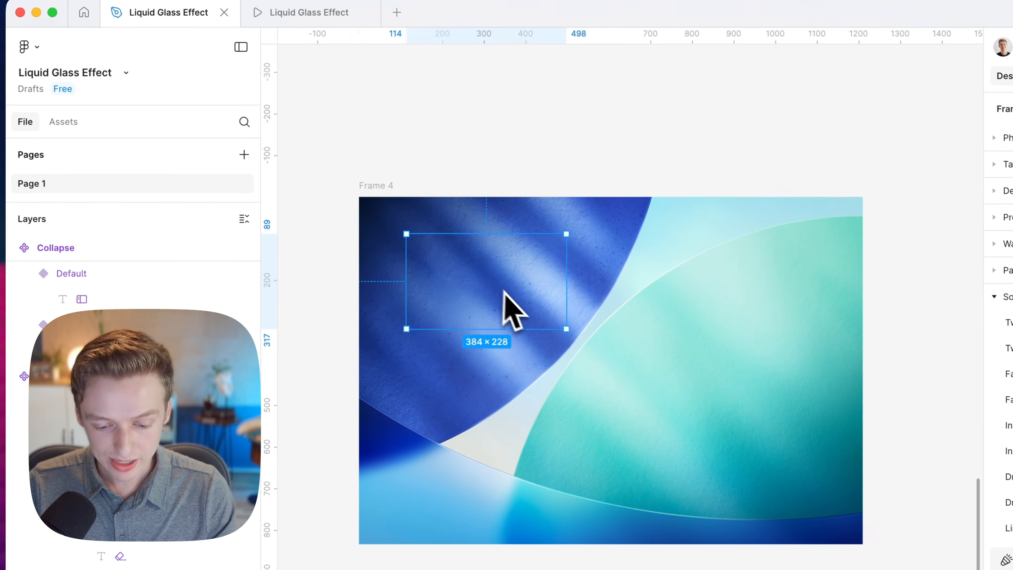
left_click_drag(503, 290, 827, 514)
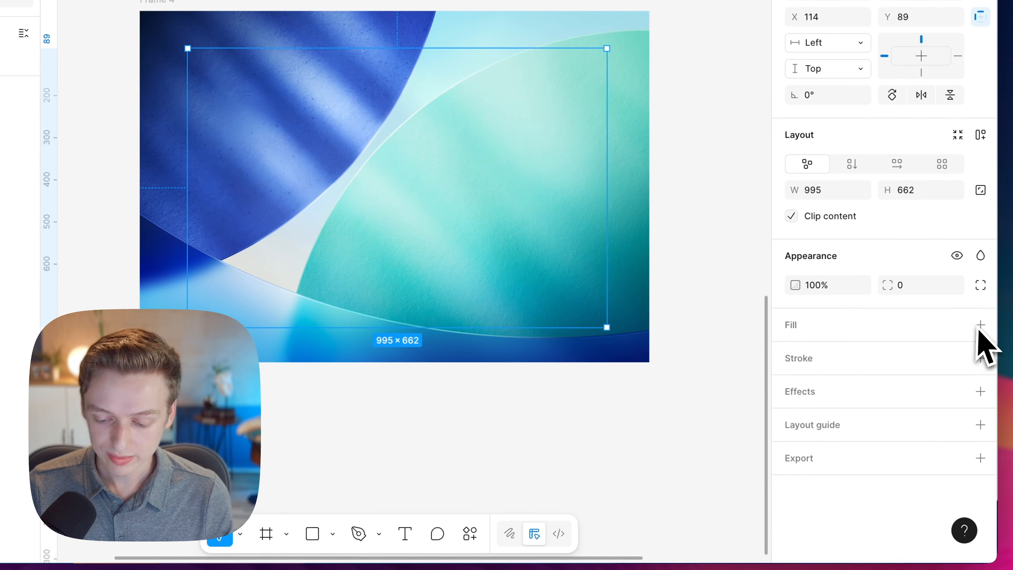
- Give the new inner frame a white FFFFFF fill at 30% opacity
left_click(981, 325)
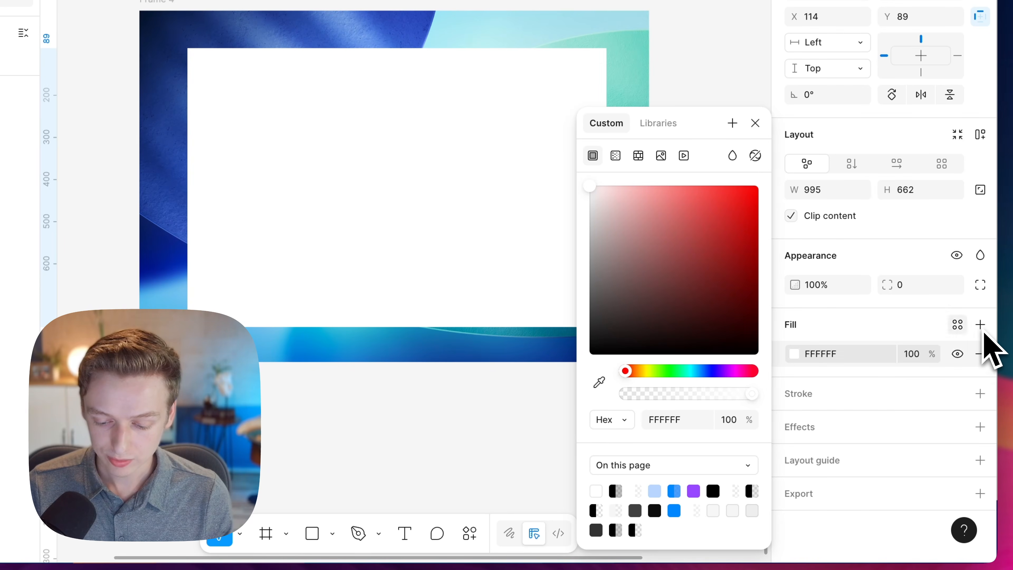
left_click(845, 355)
left_click(910, 354)
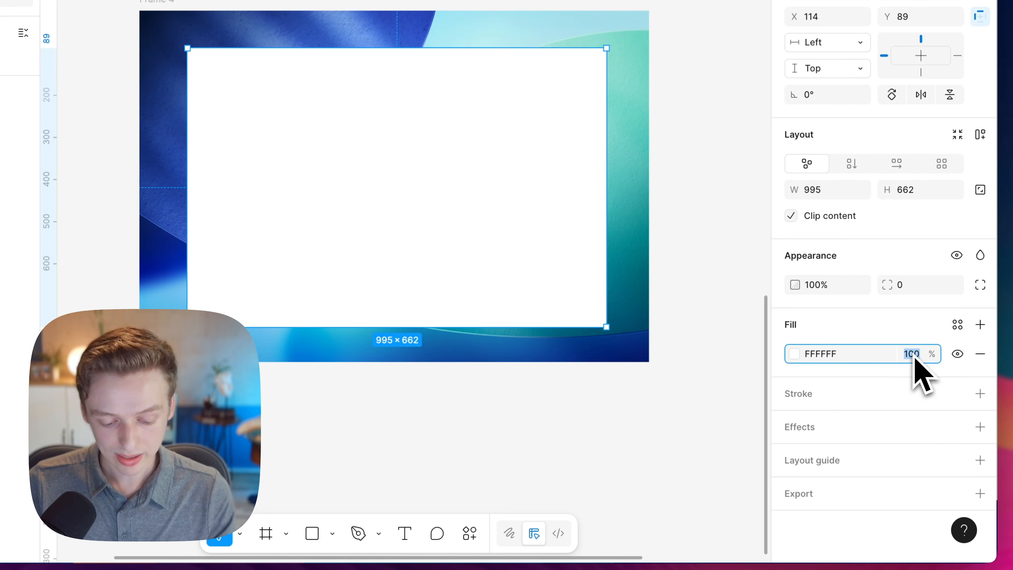
type("30")
key("Return")
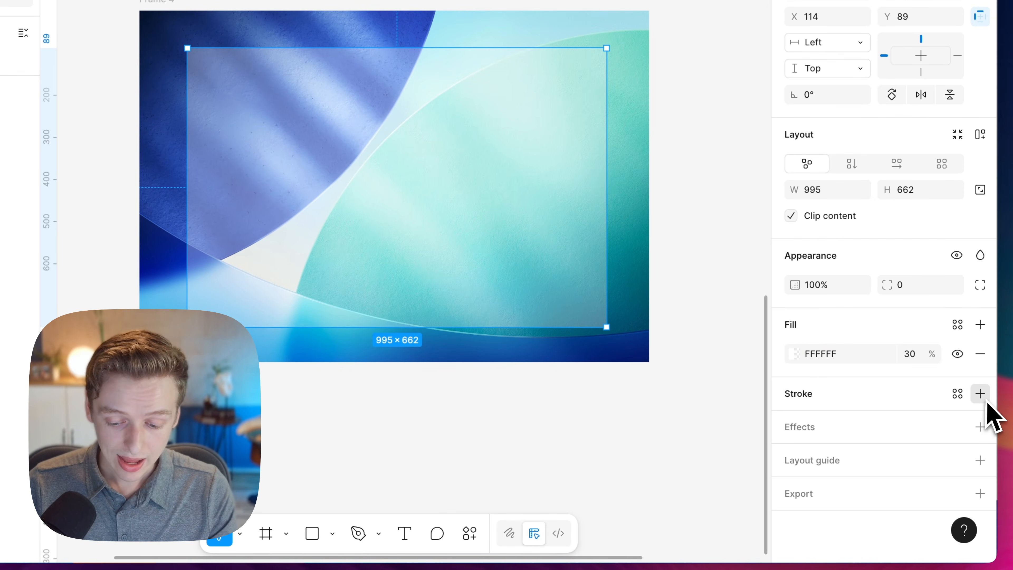
- Add an inside stroke of 1 to the inner frame in white FFFFFF at 20% opacity
left_click(980, 393)
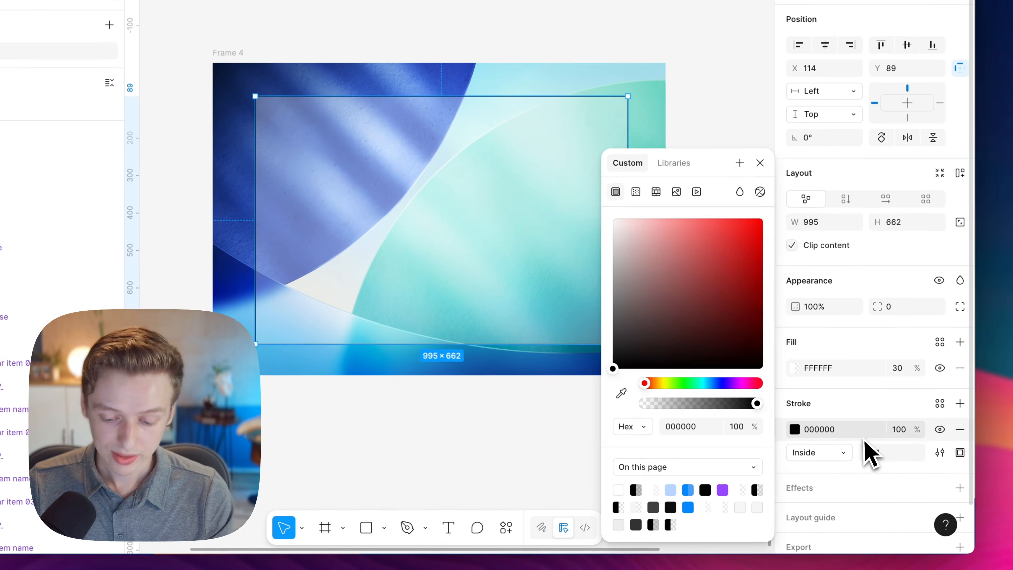
left_click(834, 453)
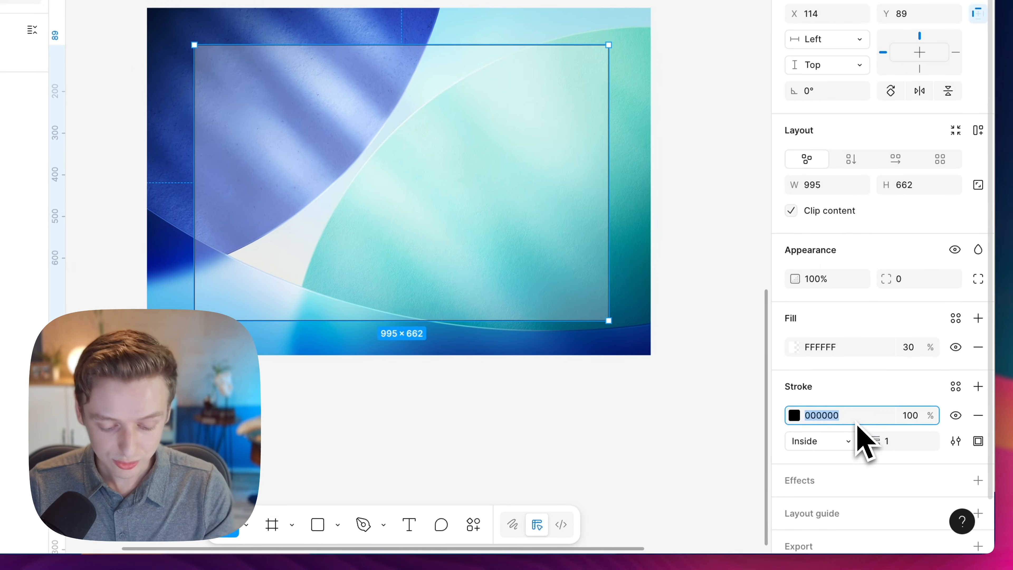
type("f")
key("Return")
left_click(911, 417)
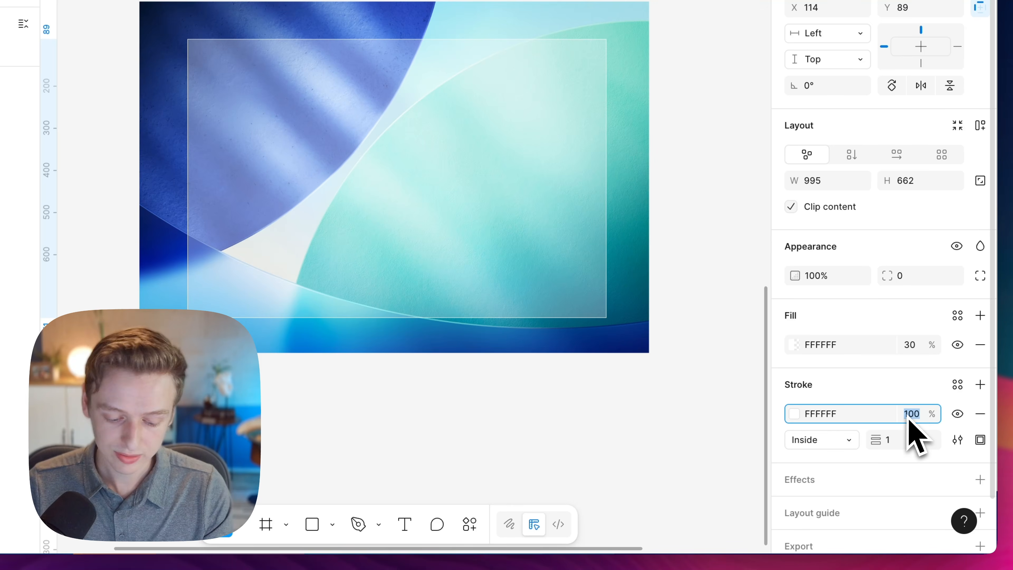
type("20")
key("Return")
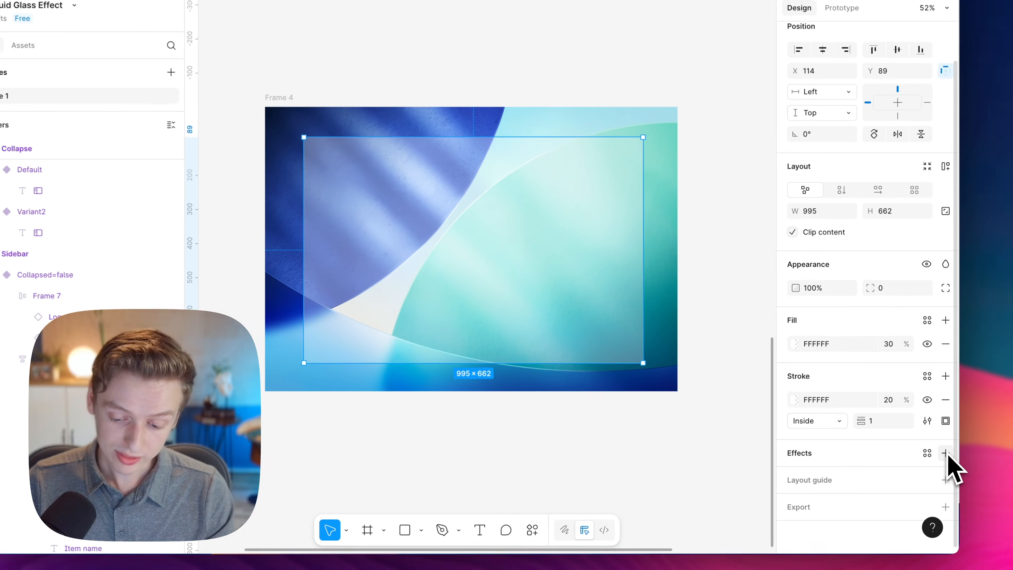
- Add an effect to the inner frame and change its type to Glass
left_click(945, 453)
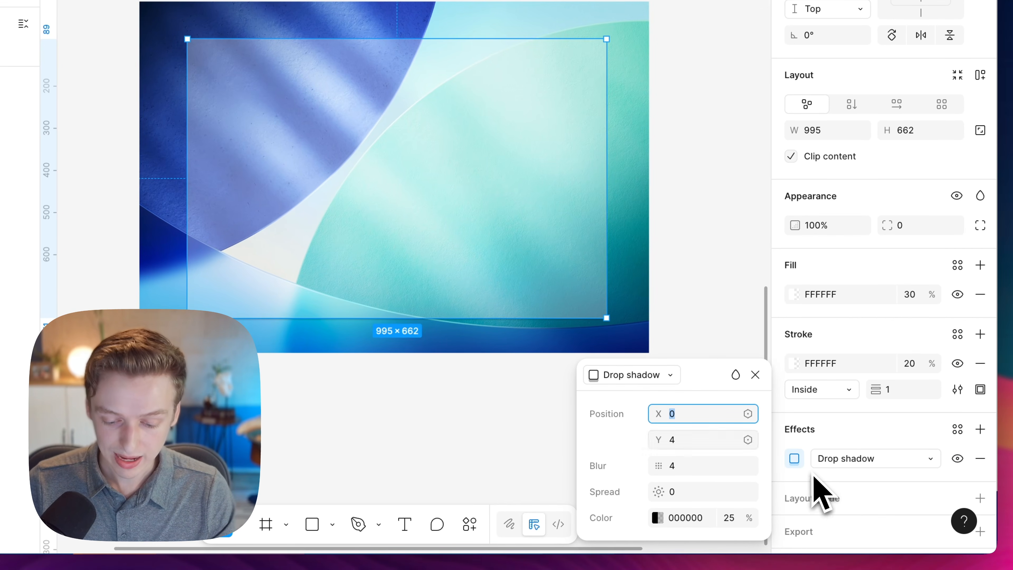
left_click(652, 376)
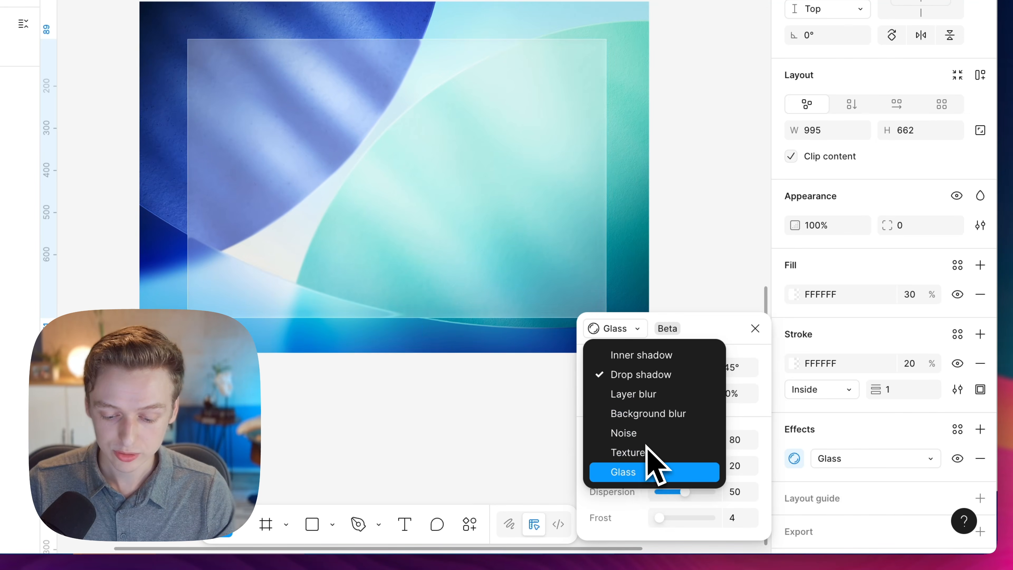
left_click(643, 468)
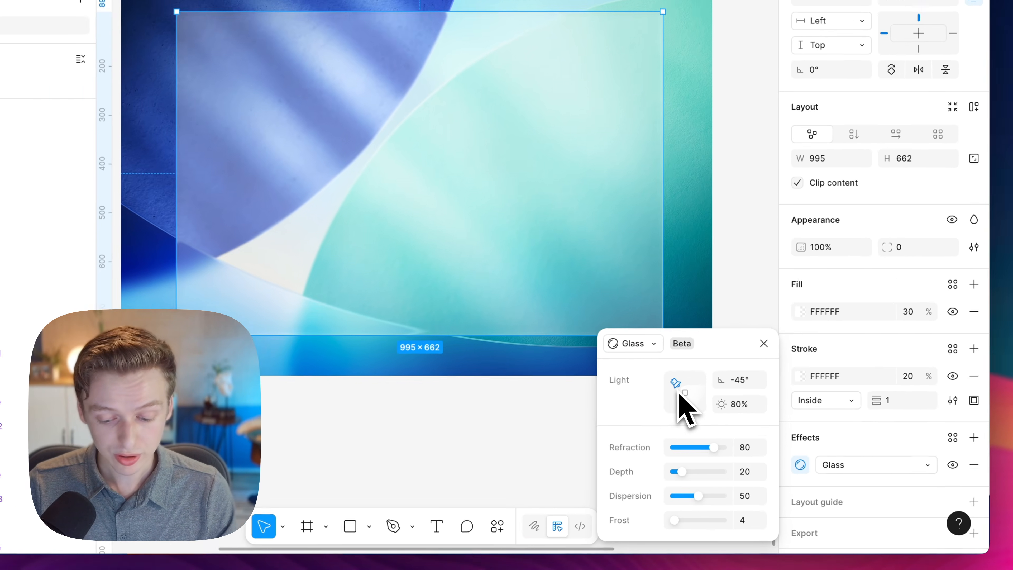
- Set the glass effect's light angle to 39° and its light intensity to 100%
left_click_drag(704, 435, 729, 418)
left_click_drag(710, 364, 695, 365)
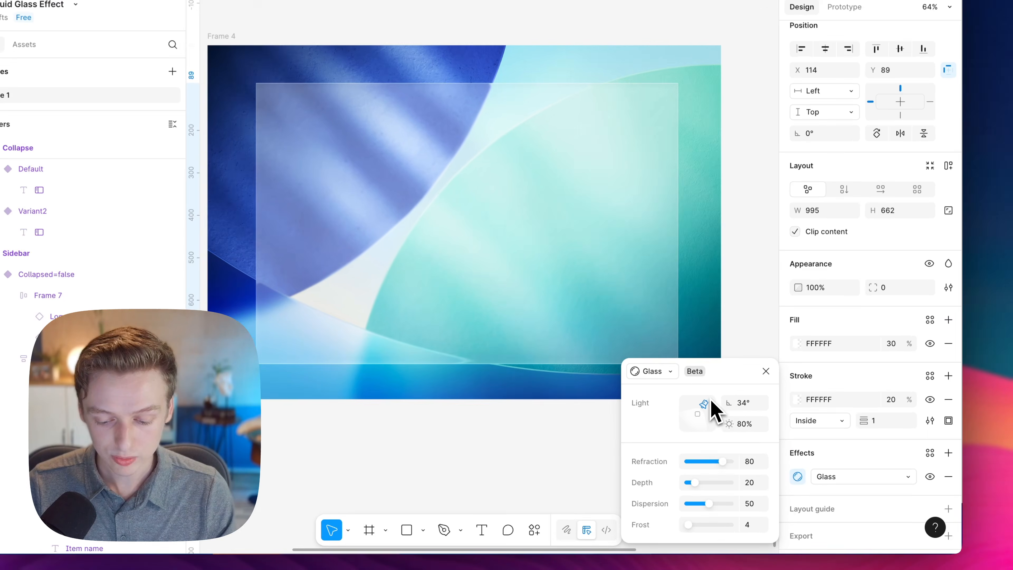
left_click_drag(711, 400, 712, 400)
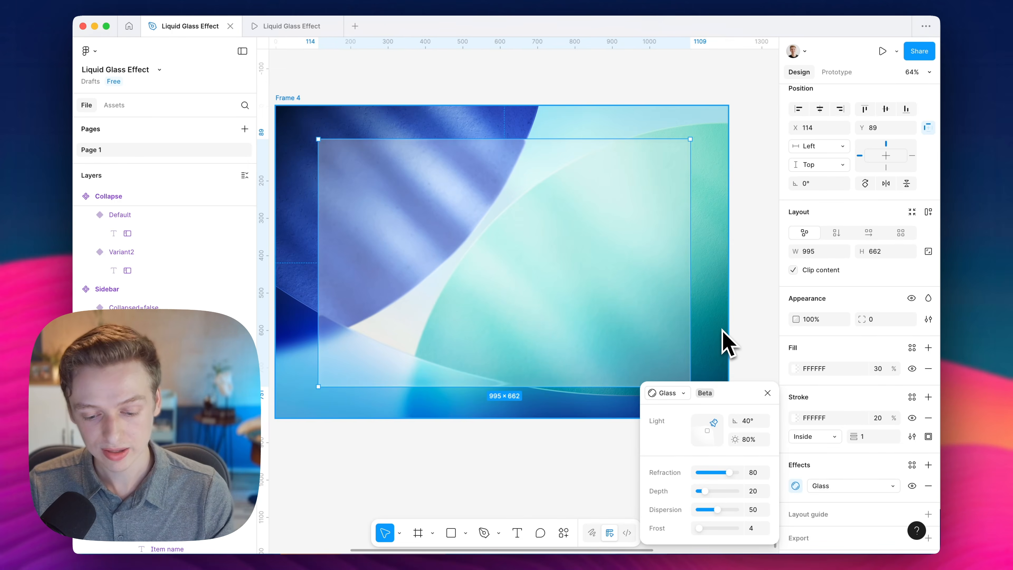
scroll(722, 332, "up", 1)
scroll(722, 331, "left", 1)
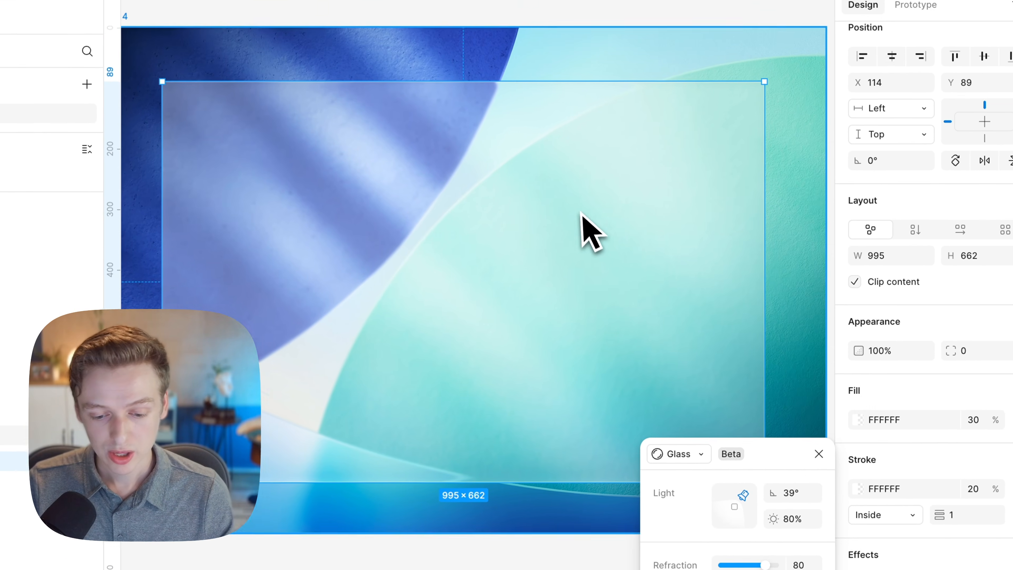
scroll(475, 28, "up", 5)
scroll(513, 172, "up", 2)
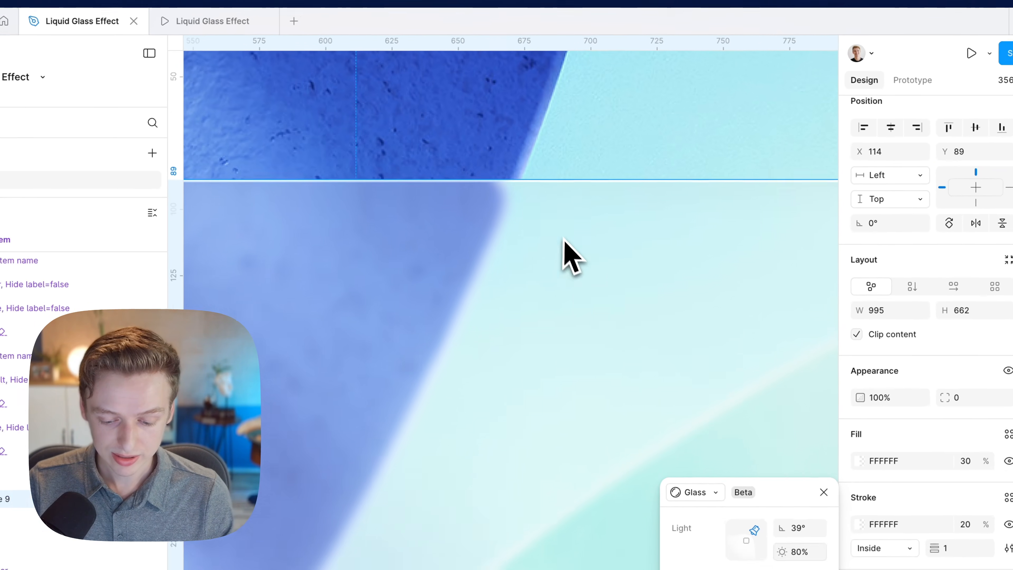
left_click_drag(729, 475, 655, 478)
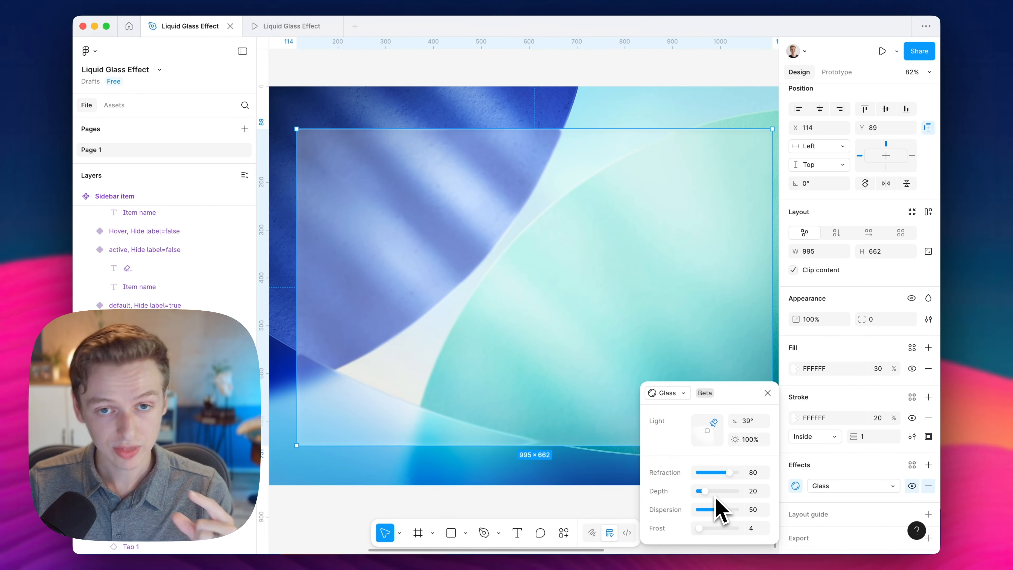
- Try a glass depth of 71, settle on a depth of 15, and set the dispersion to 17
scroll(573, 135, "up", 5)
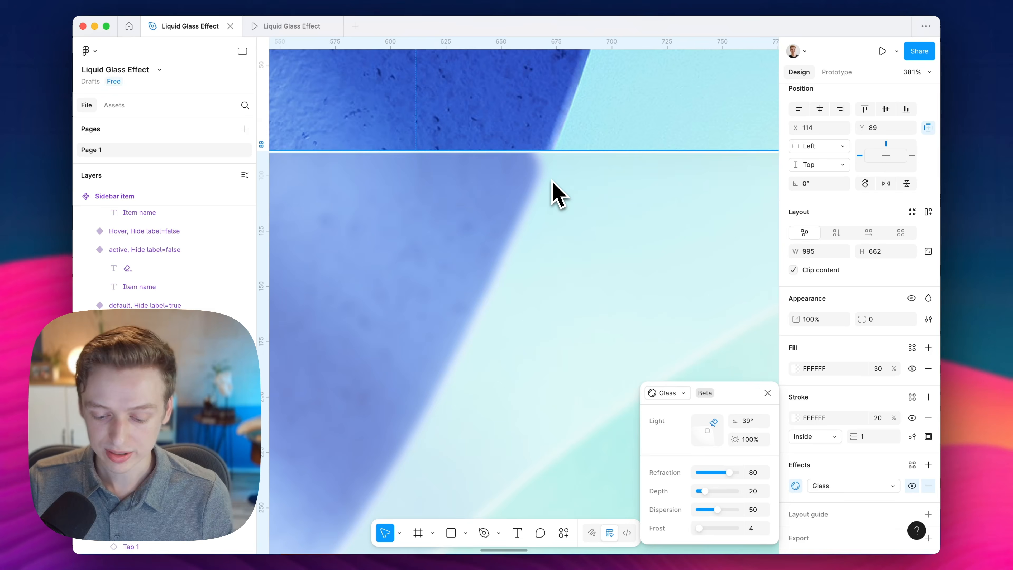
left_click_drag(709, 493, 767, 503)
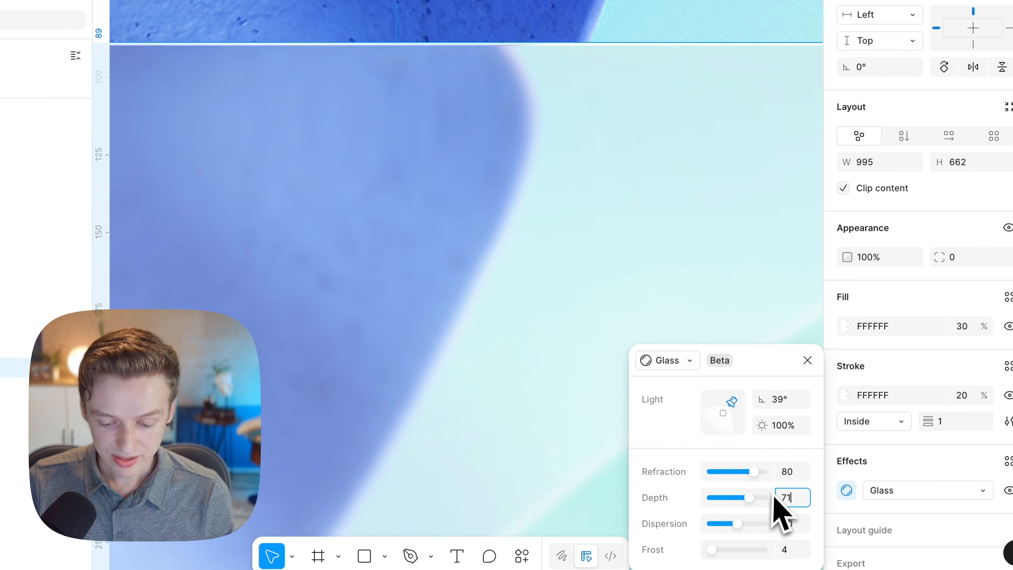
mouse_move(749, 498)
left_mouse_down()
mouse_move(741, 497)
mouse_move(751, 497)
left_mouse_up()
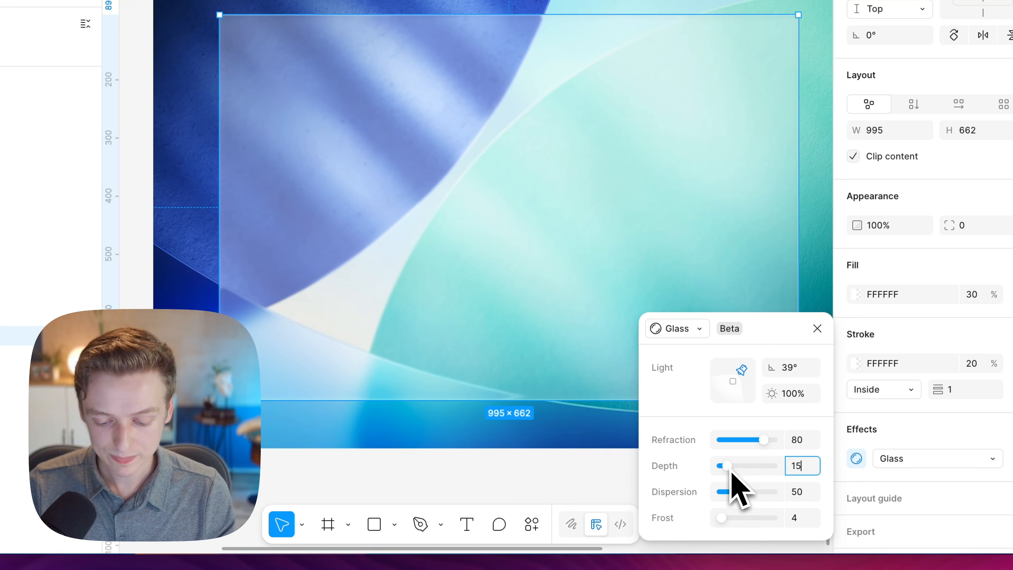
left_click_drag(746, 491, 726, 490)
left_click(802, 502)
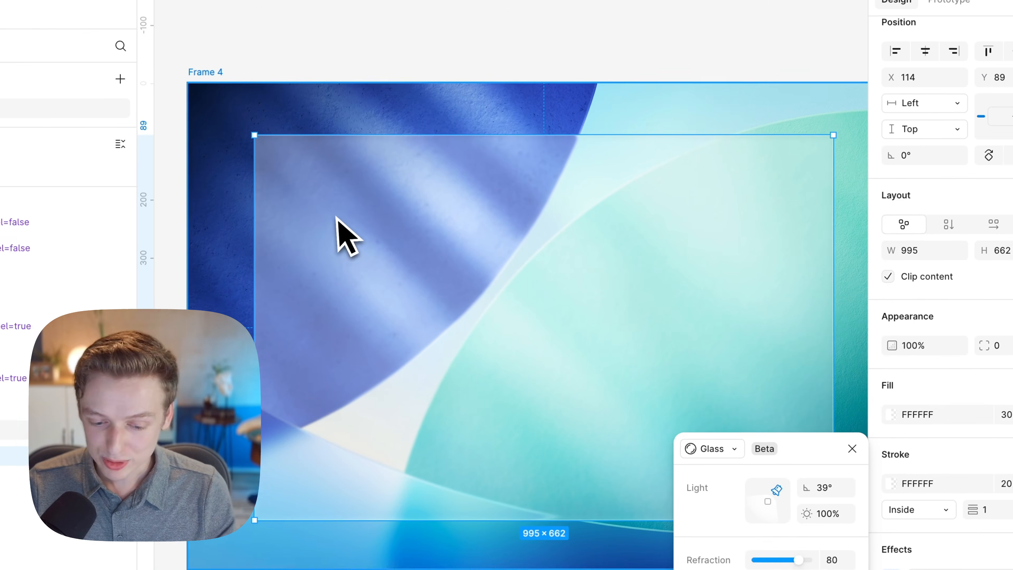
- Set the inner frame's glass dispersion to 20 and its frost to 42
left_click(439, 109)
left_click(547, 310)
left_click(825, 465)
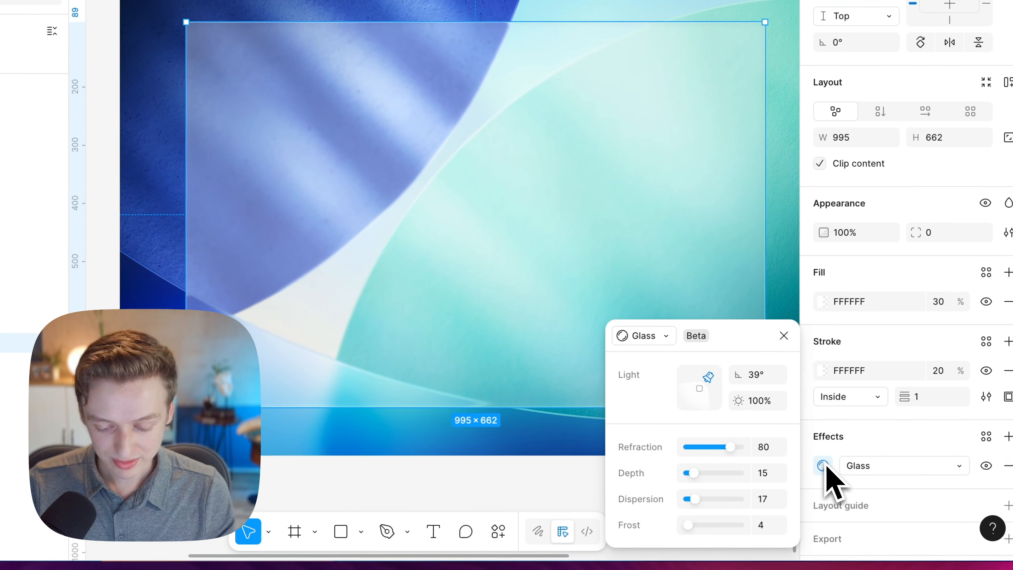
left_click_drag(696, 499, 710, 523)
- Compare the frosted panel with the finished rounded glass window in the example wallpaper frame above
scroll(481, 207, "down", 5)
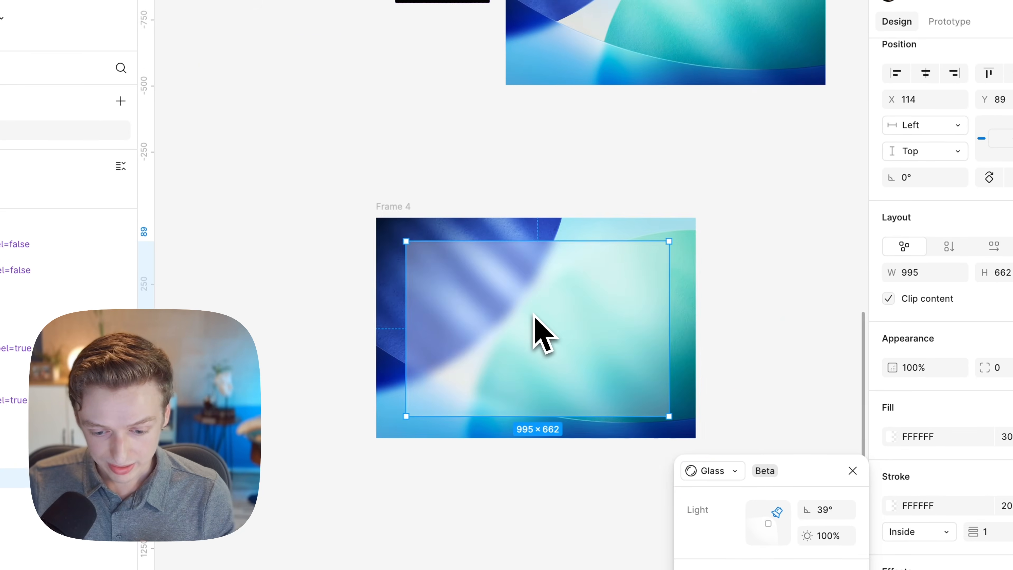
scroll(464, 179, "up", 12)
scroll(536, 311, "up", 6)
scroll(526, 200, "up", 8, "ctrl")
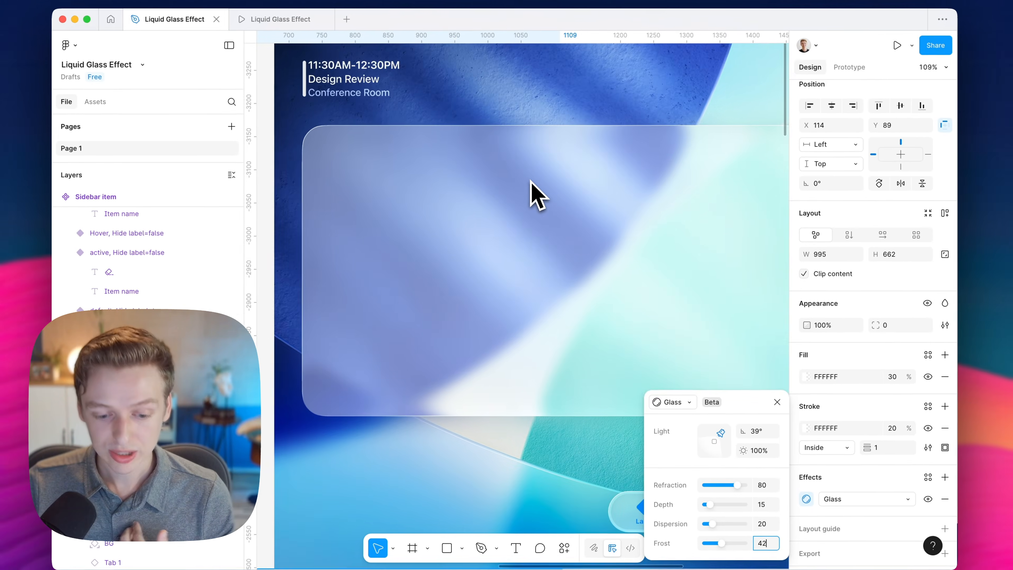
scroll(530, 181, "down", 1)
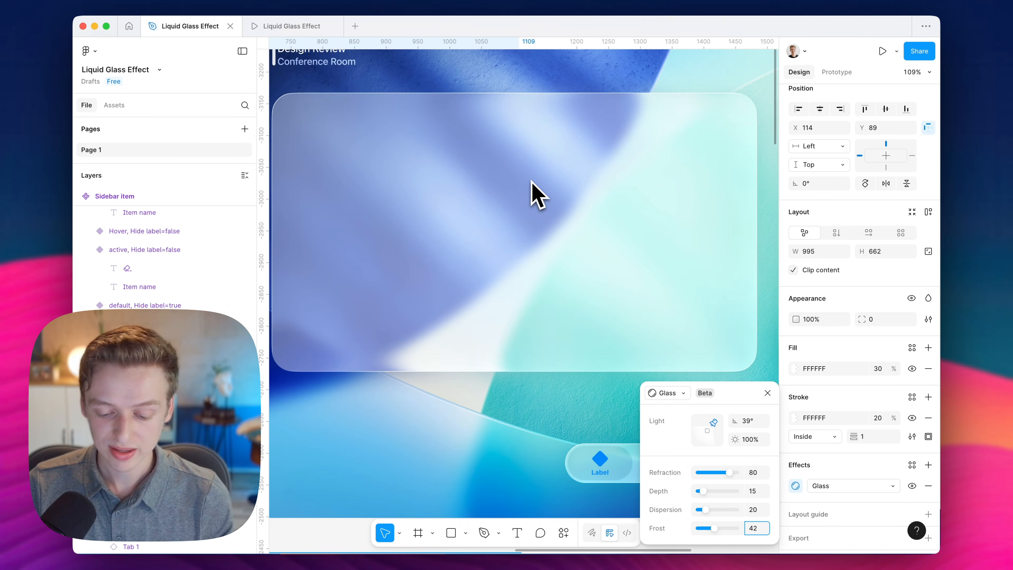
scroll(531, 182, "down", 6, "ctrl")
scroll(531, 181, "down", 15)
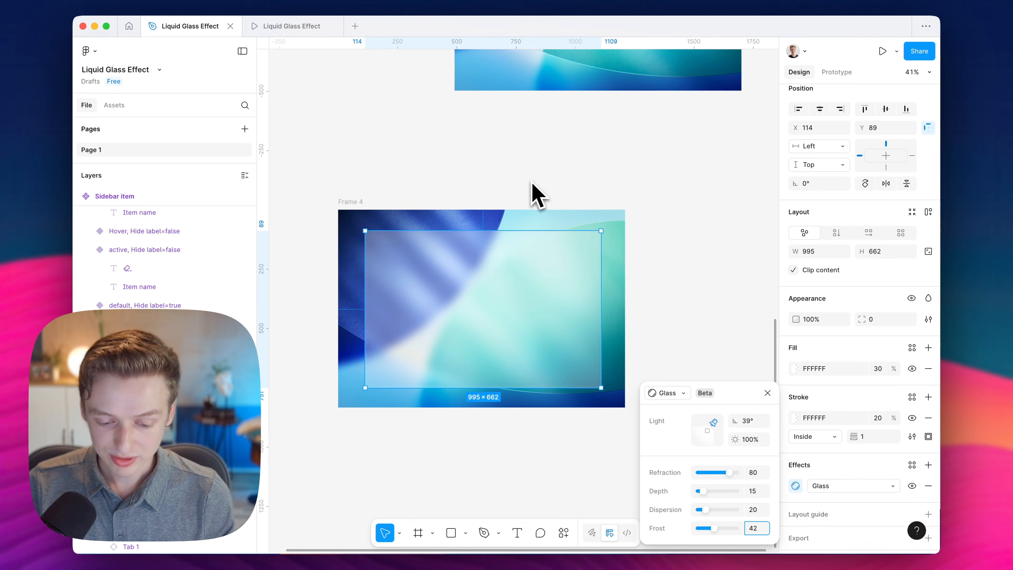
scroll(443, 328, "up", 5, "ctrl")
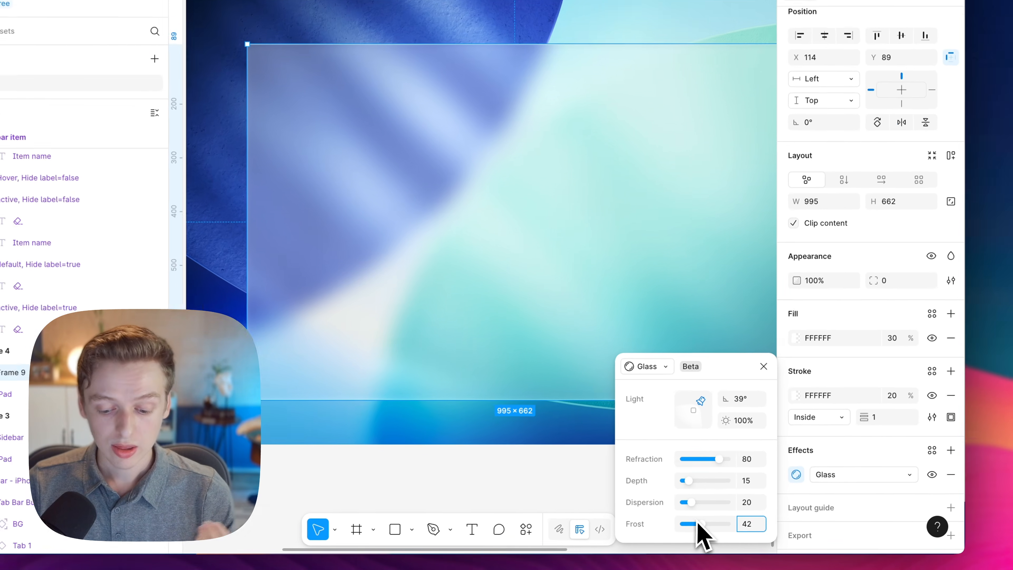
- Try a glass frost of 20 and settle on a frost of 10
left_click_drag(698, 525, 693, 525)
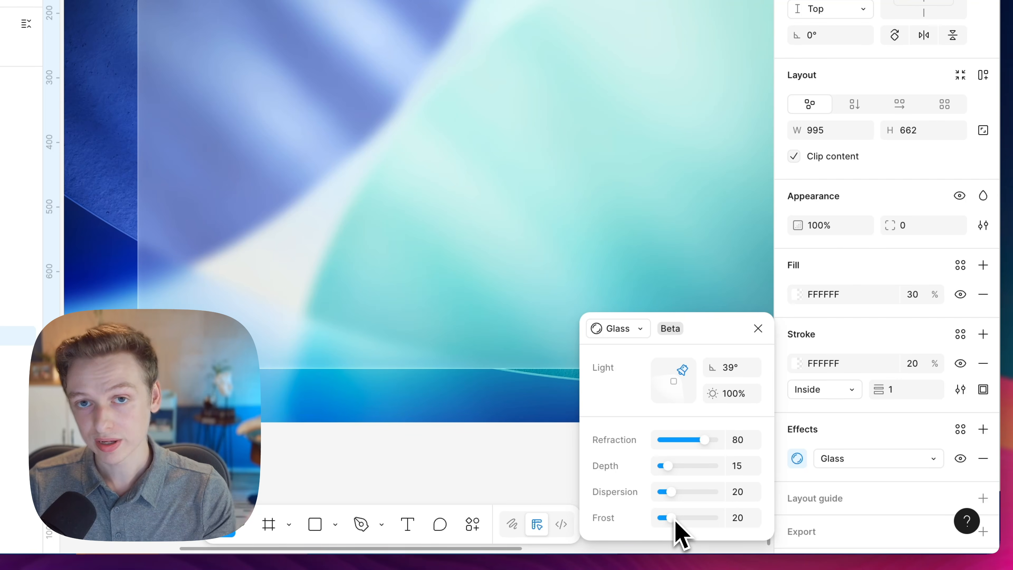
left_click_drag(675, 521, 675, 523)
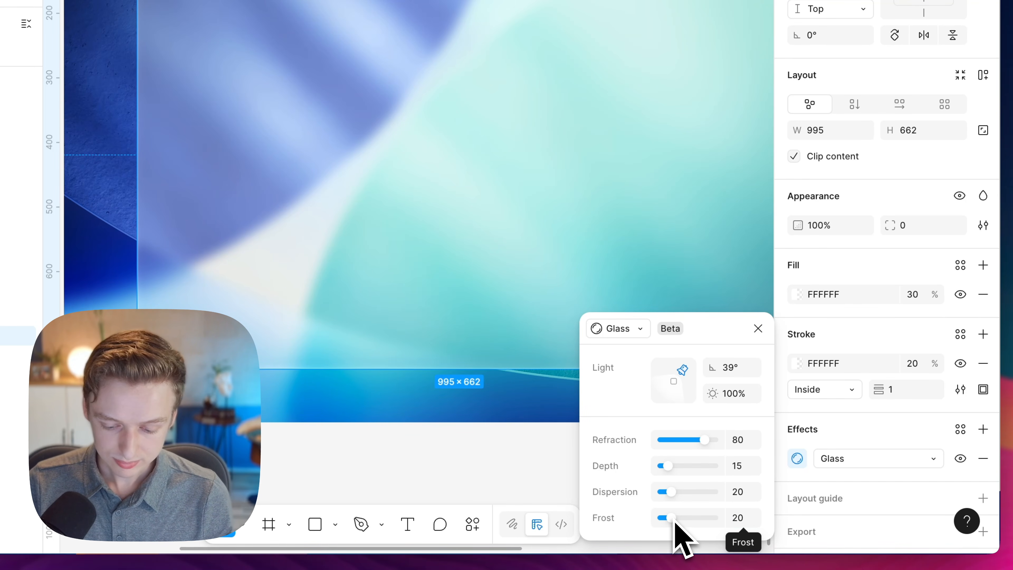
left_click_drag(675, 521, 670, 521)
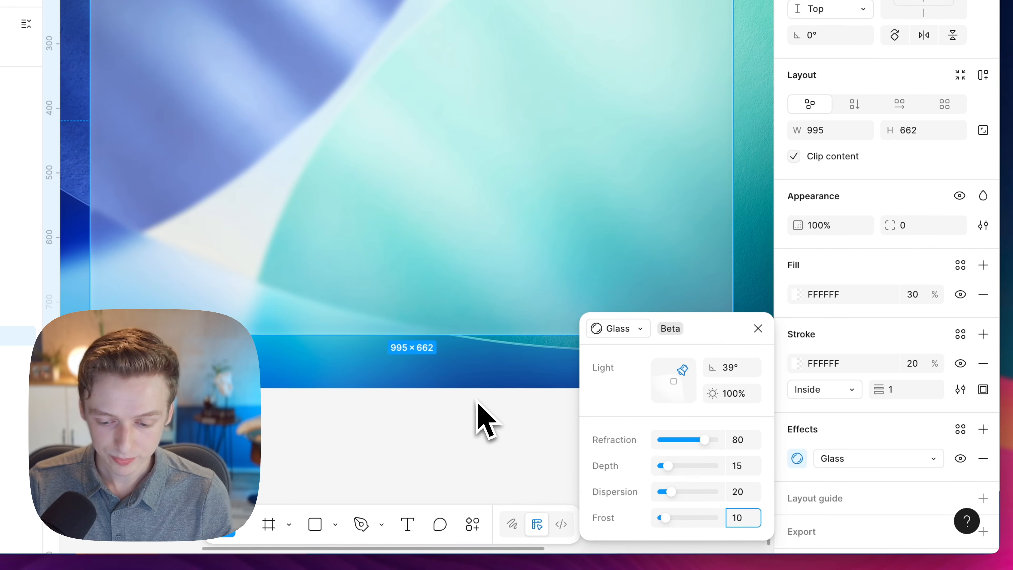
- Try a corner radius of 32 on the glass frame, settle on 48, and deselect it to view the result
left_click(929, 229)
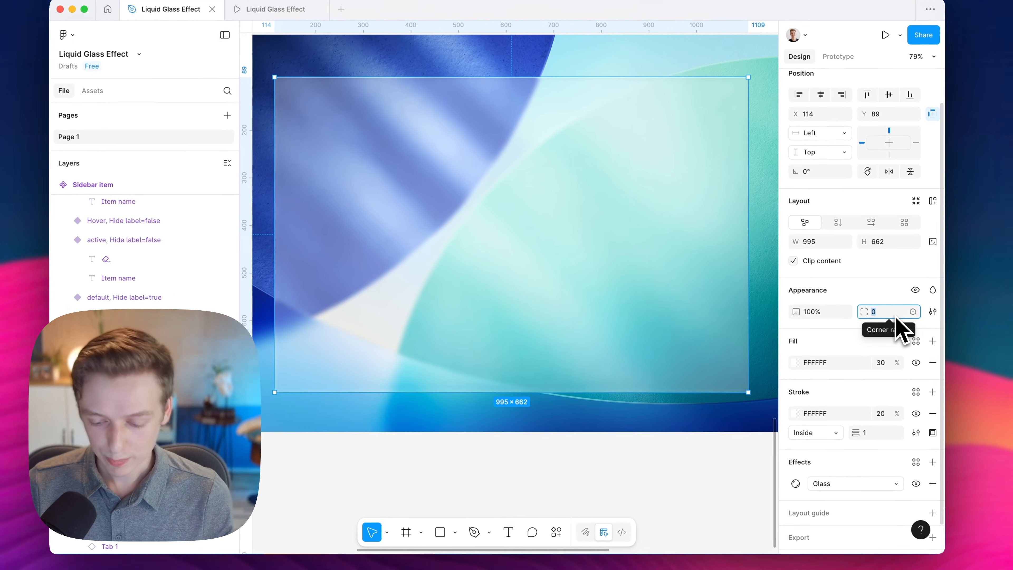
type("32")
key("Return")
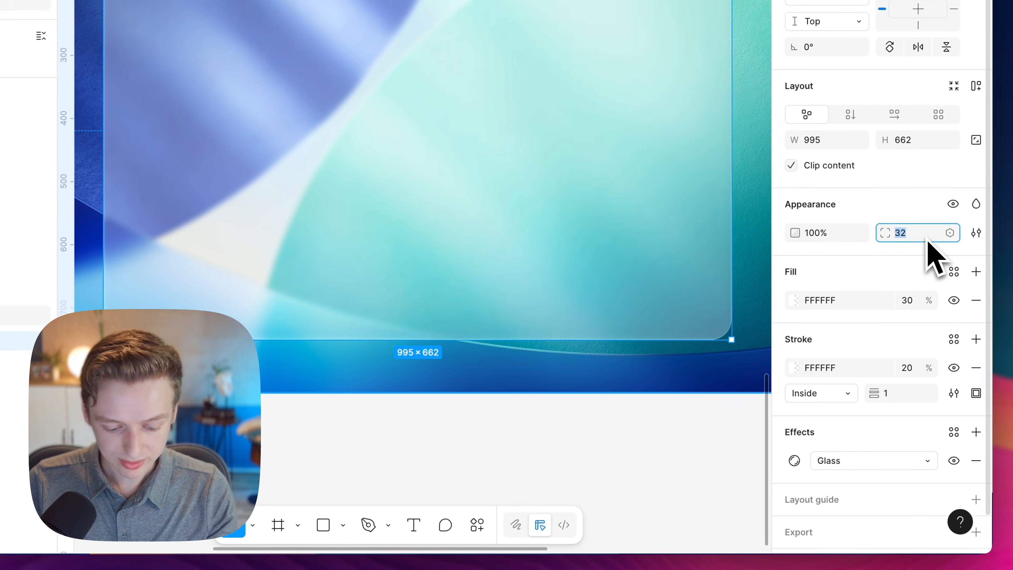
type("48")
key("Return")
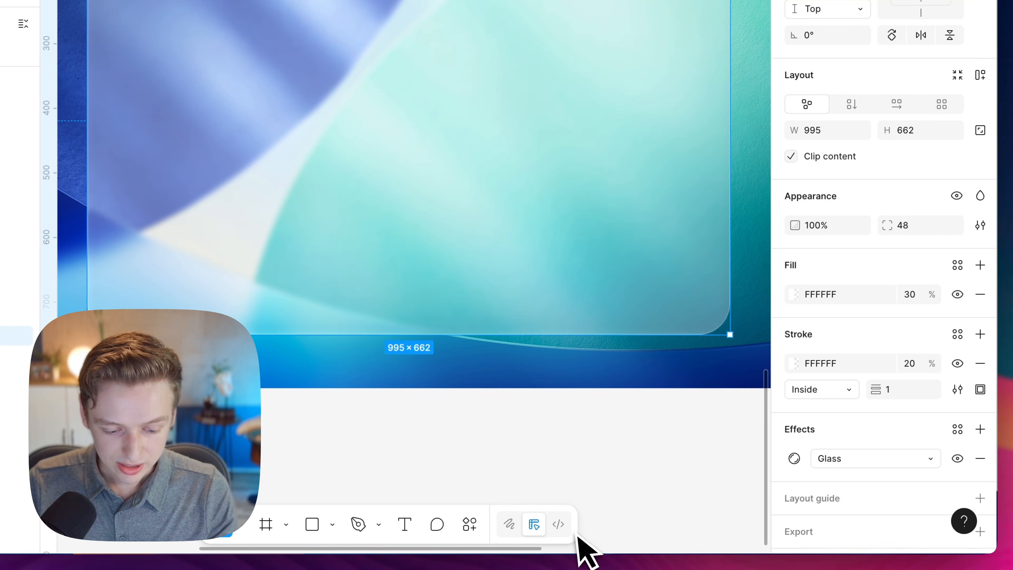
left_click(567, 474)
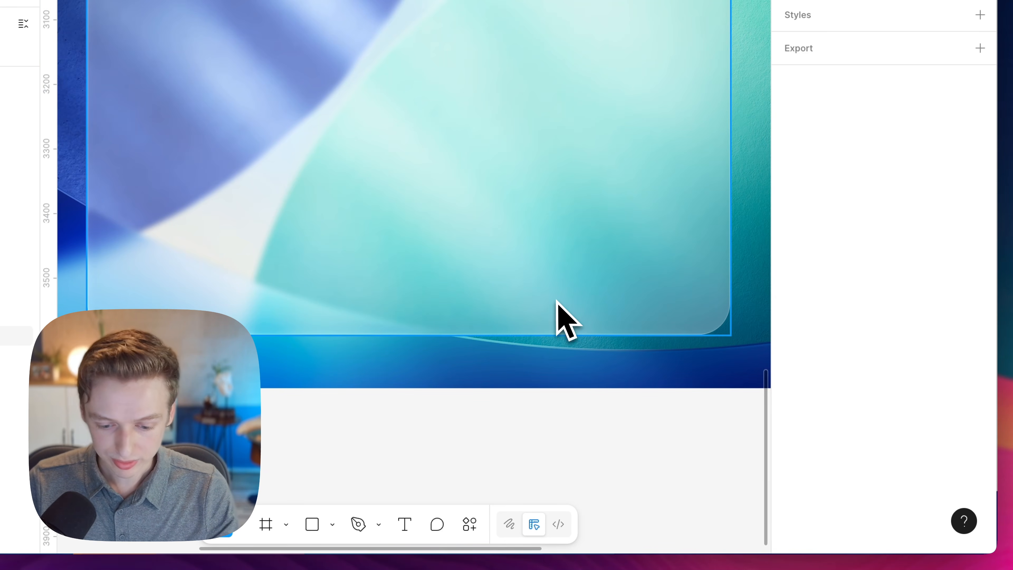
scroll(551, 258, "down", 3)
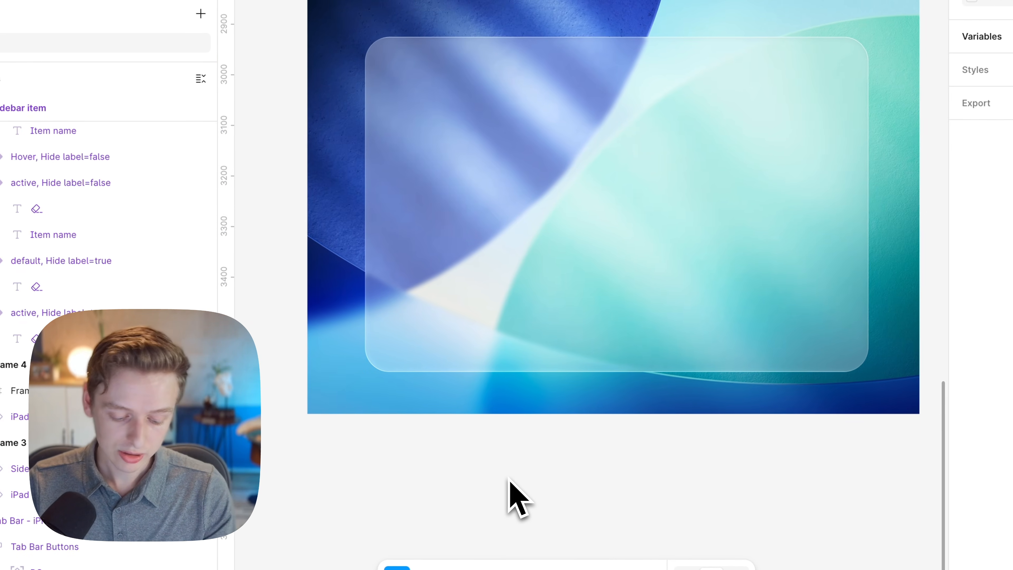
- Duplicate the rounded glass panel twice, offsetting the copies diagonally so they overlap, with the front one at X 229, Y 231
left_click(513, 359)
key("ctrl+d")
key("ctrl+d")
scroll(493, 250, "right", 1)
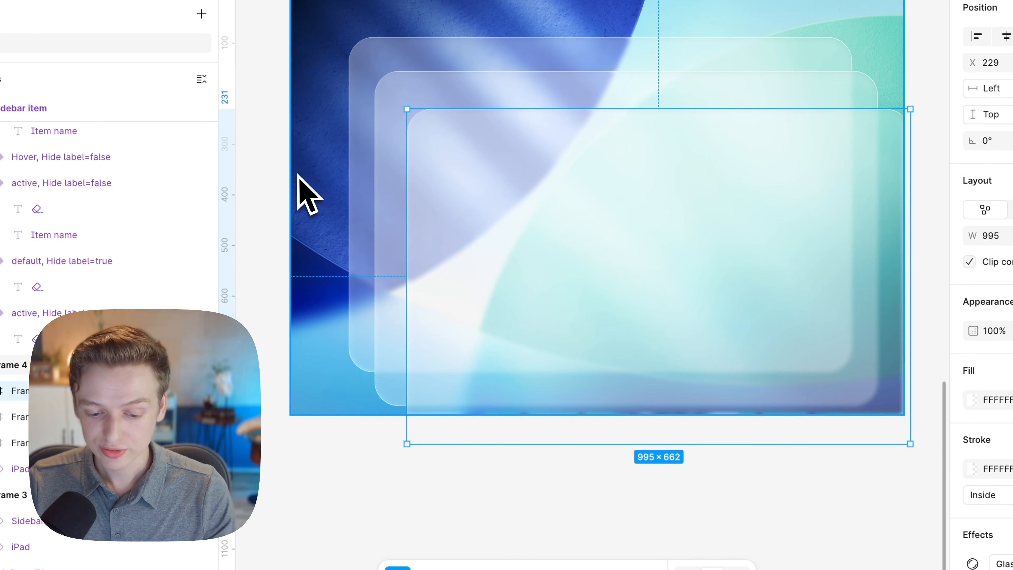
scroll(297, 174, "up", 2)
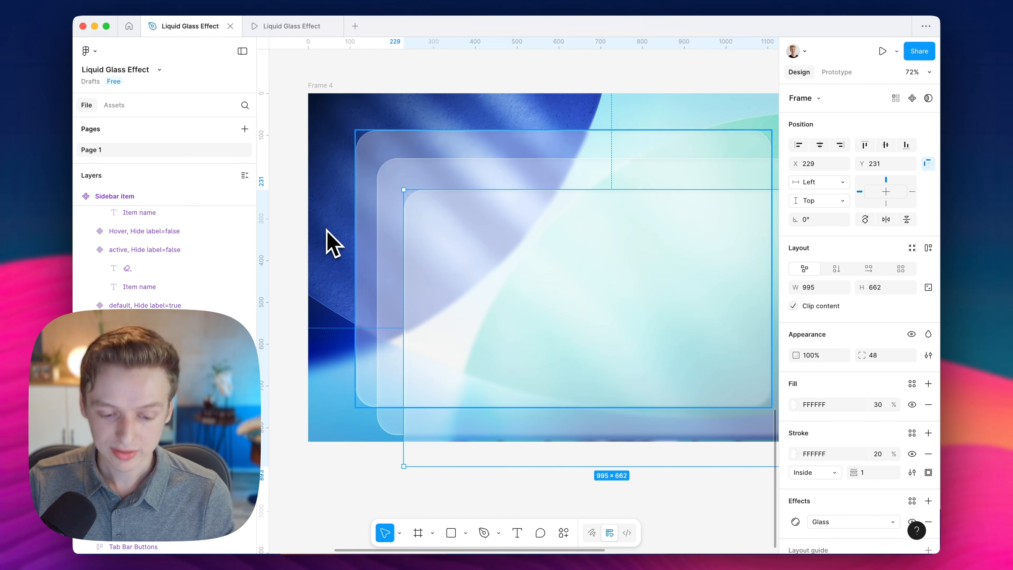
left_click(415, 137)
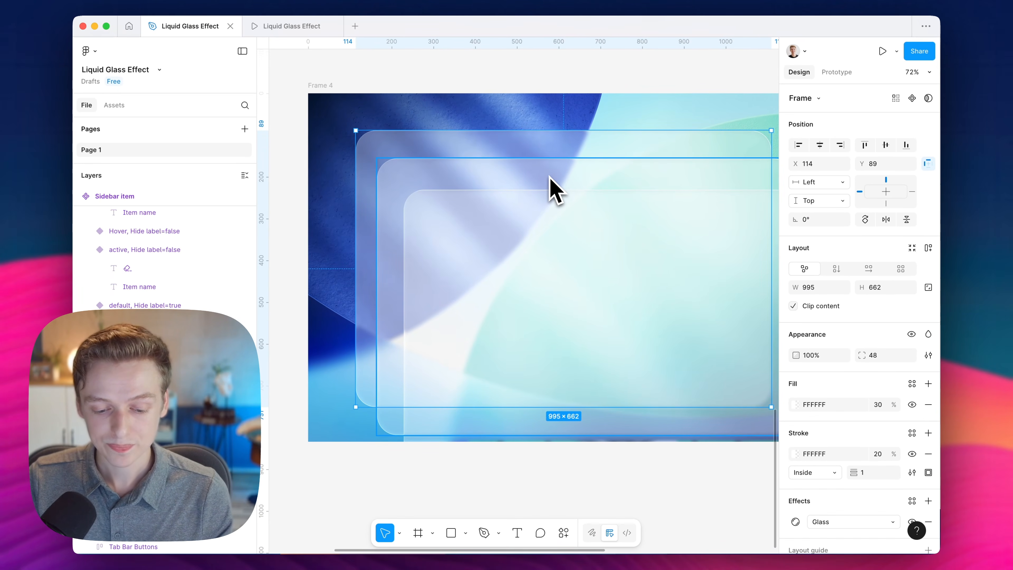
left_click(550, 192)
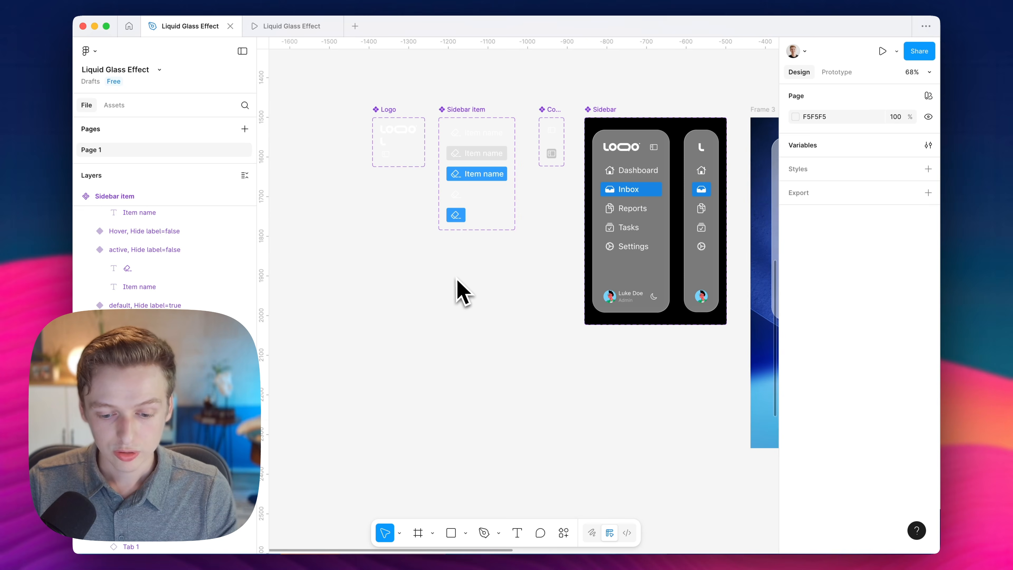
- Copy the eraser icon and "Item name" text from the Sidebar item component onto the empty canvas beside Frame 4
scroll(452, 280, "up", 5)
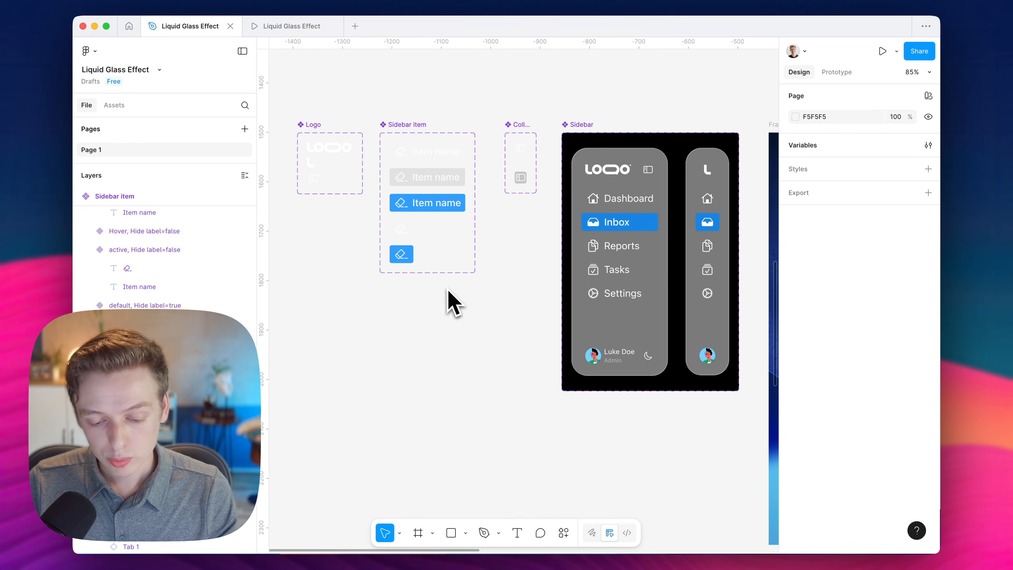
scroll(463, 315, "up", 2)
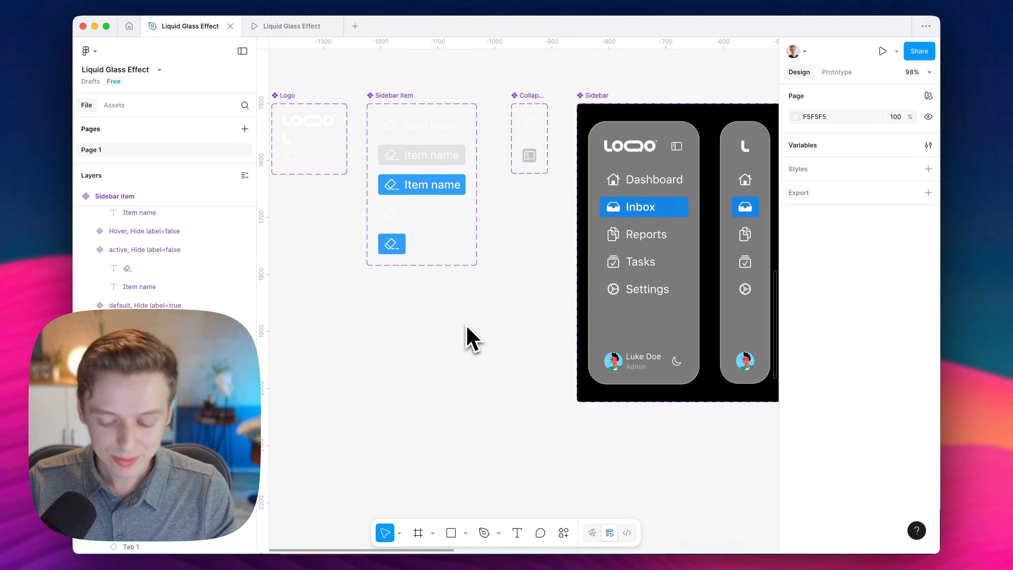
key("super+backslash")
scroll(472, 339, "up", 3)
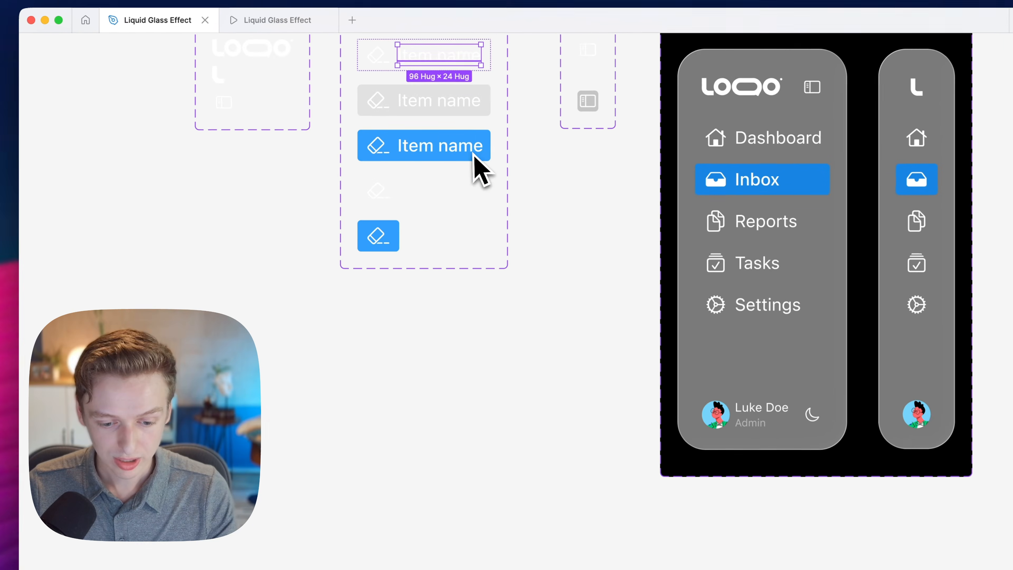
left_click(326, 168, "shift")
scroll(376, 173, "down", 3)
left_click_drag(443, 56, 572, 286)
left_click(601, 265)
key("super+backslash")
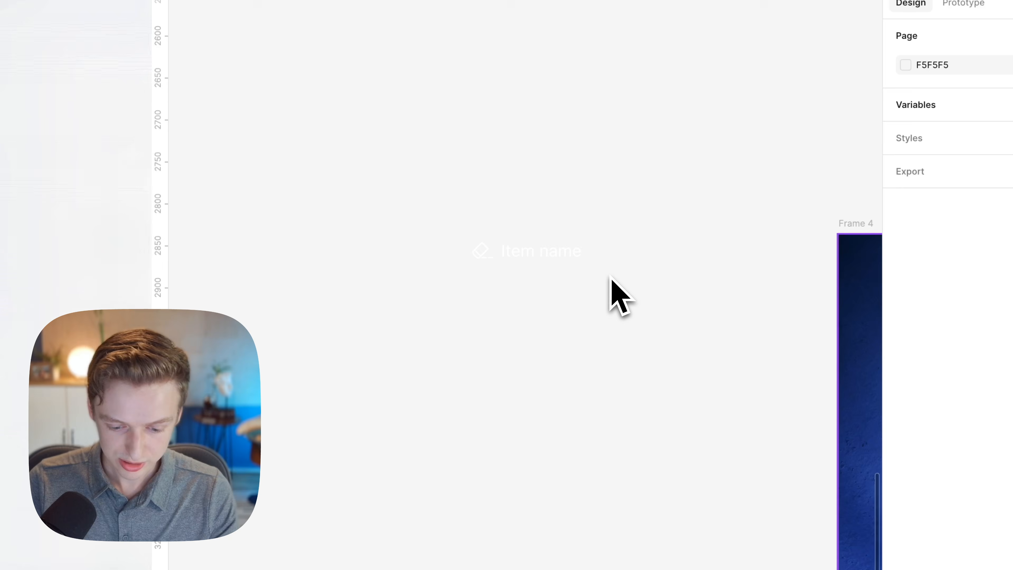
- Set the fill of the copied eraser icon and "Item name" text to black 000000
scroll(610, 277, "up", 5)
left_click(534, 258)
left_click(556, 301)
key("super+z")
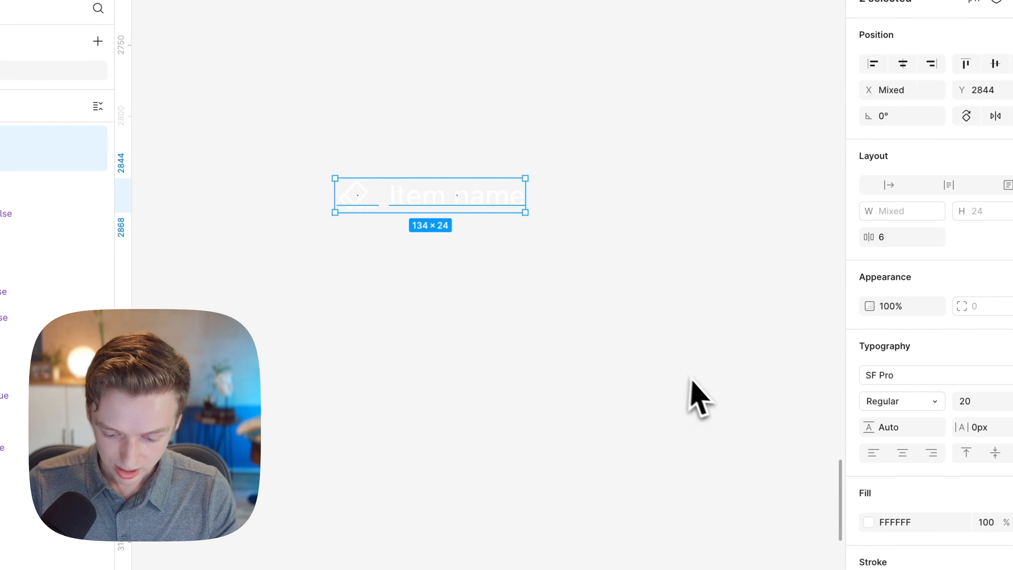
left_click(941, 560)
type("000000")
key("Return")
left_click(662, 428)
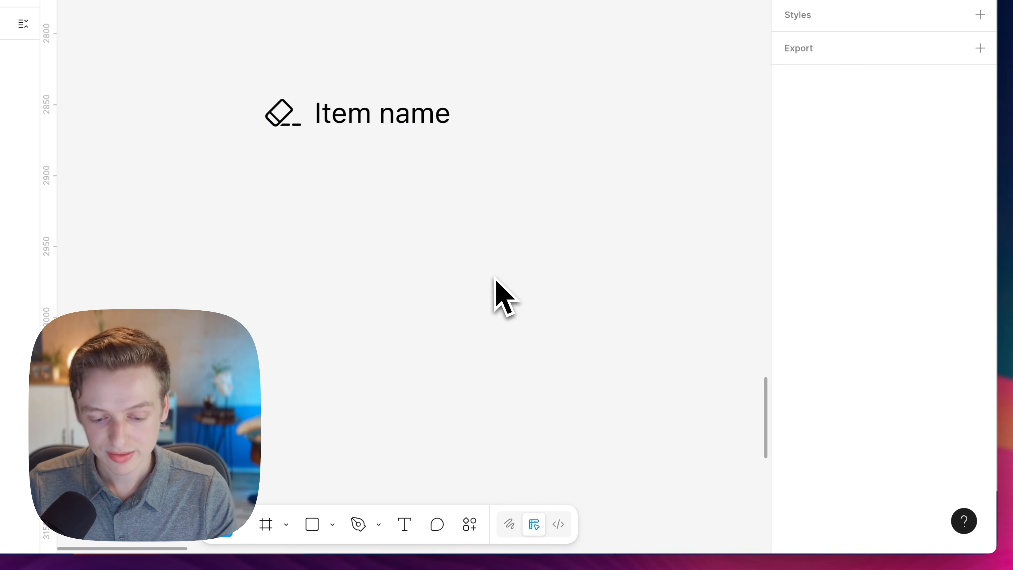
- Inspect the eraser icon and the "Item name" label individually to see how each text layer is set up
left_click(292, 125)
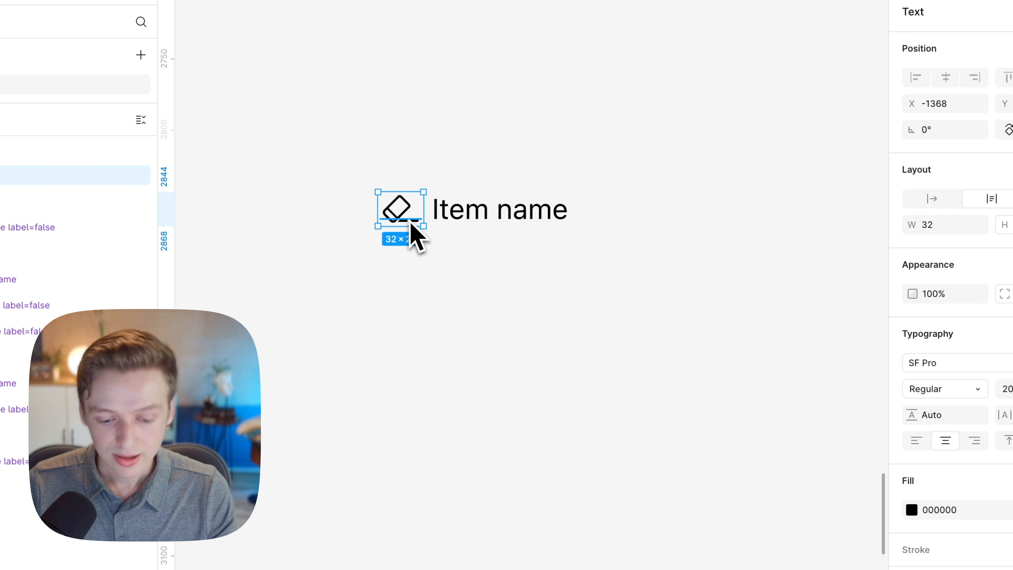
double_click(410, 223)
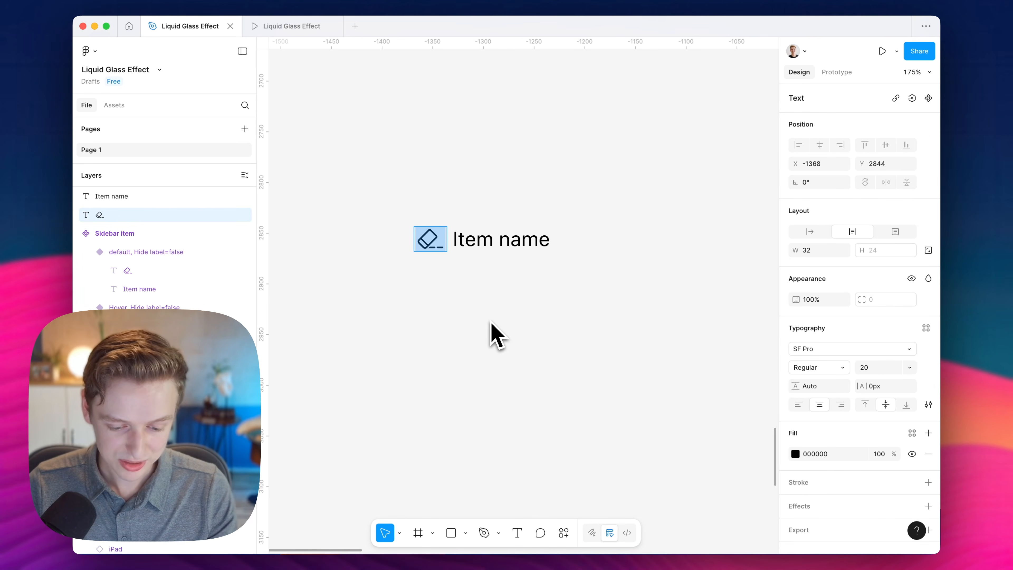
key("Escape")
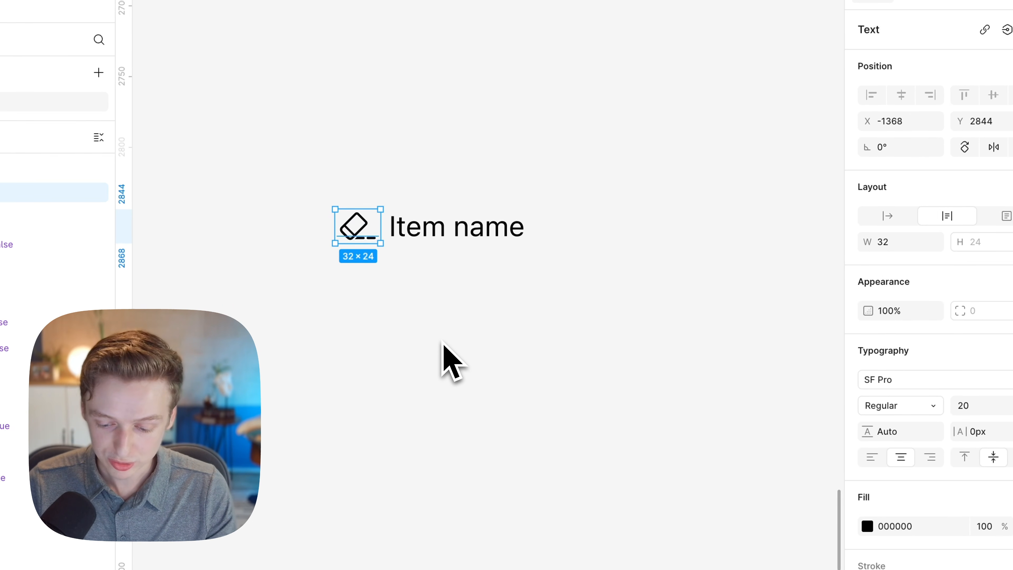
left_click(436, 231)
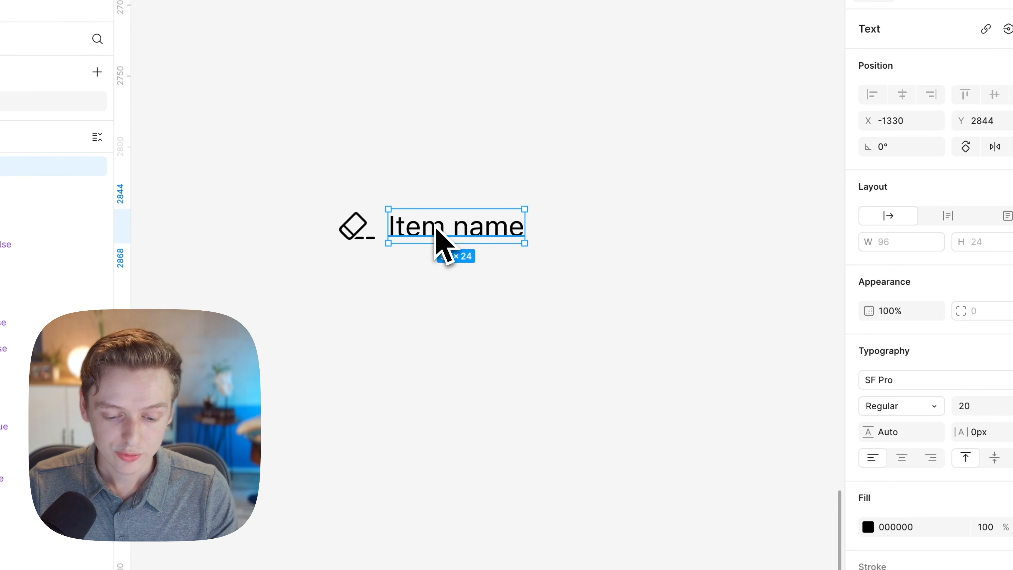
scroll(498, 295, "down", 1)
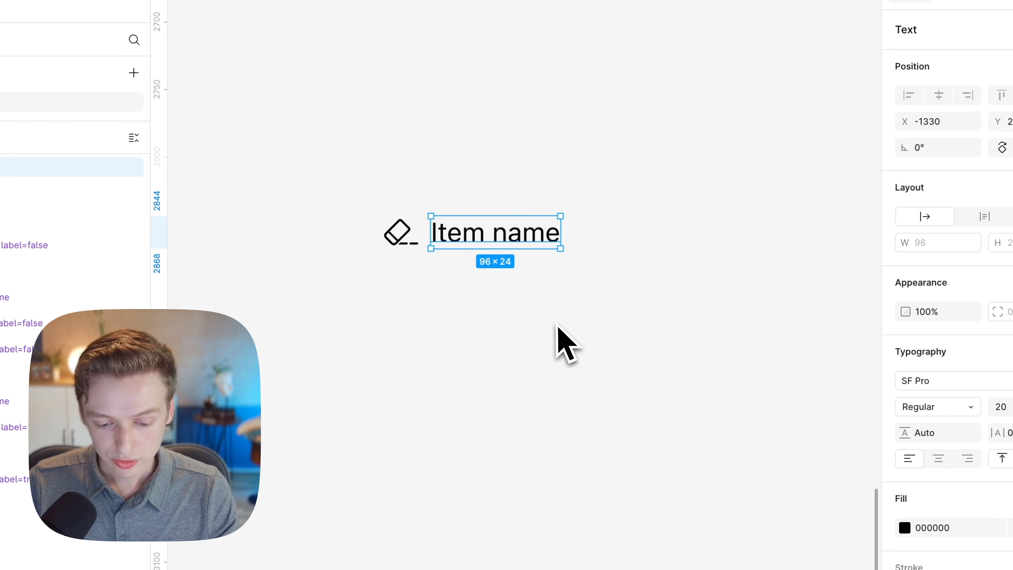
- Turn the icon and label into one component named Sidebar item and add a variant property to it
left_click_drag(558, 315, 231, 184)
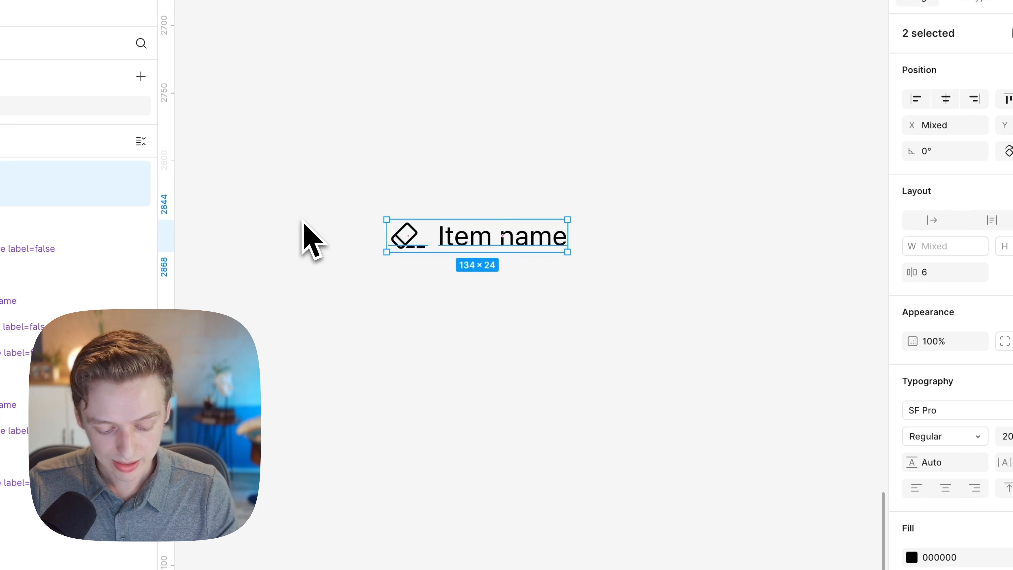
key("ctrl+alt+k")
double_click(415, 209)
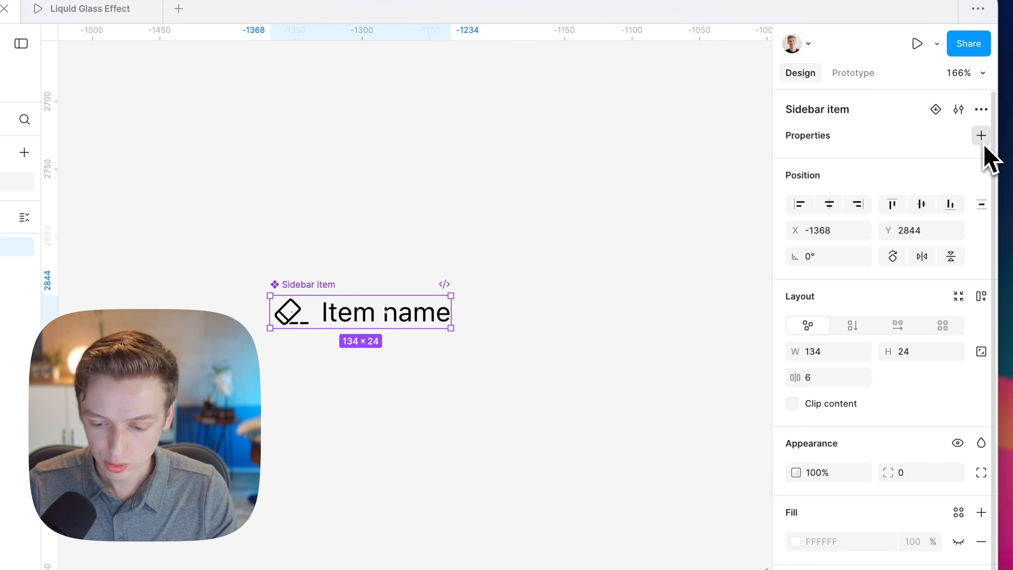
left_click(980, 136)
left_click(959, 182)
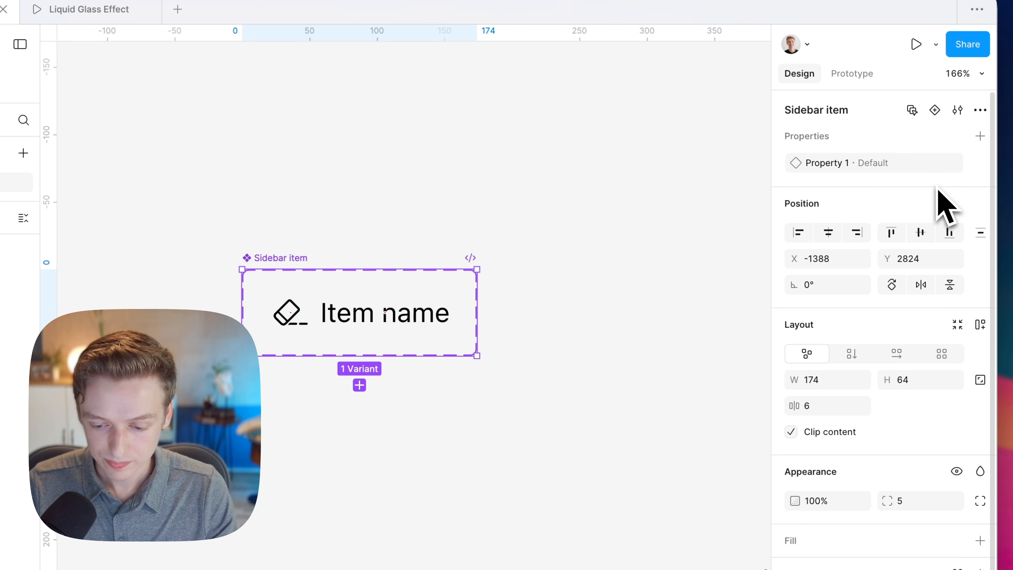
- Apply vertical auto layout to the Sidebar item component set and duplicate its default variant
key("shift+a")
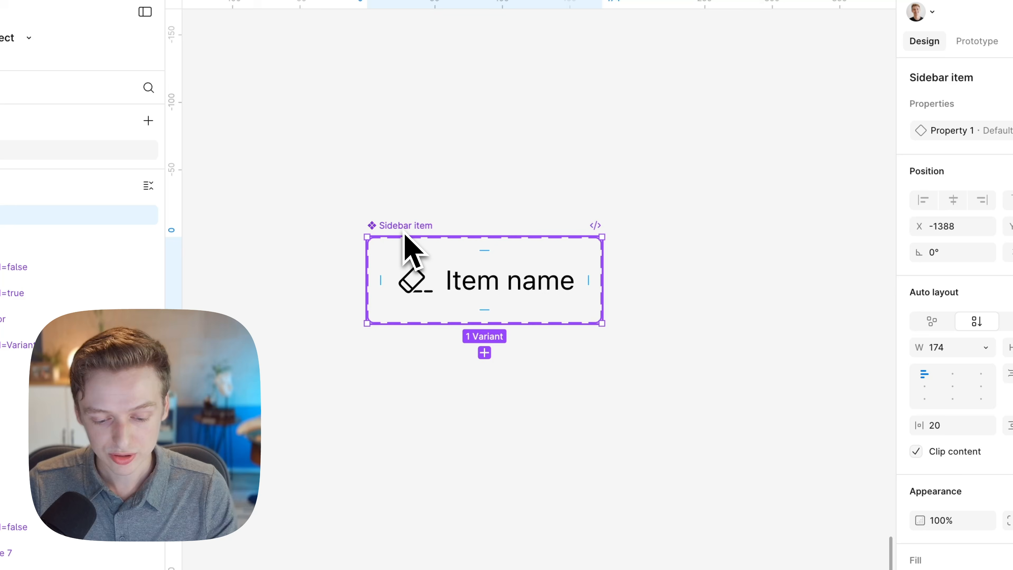
double_click(463, 282)
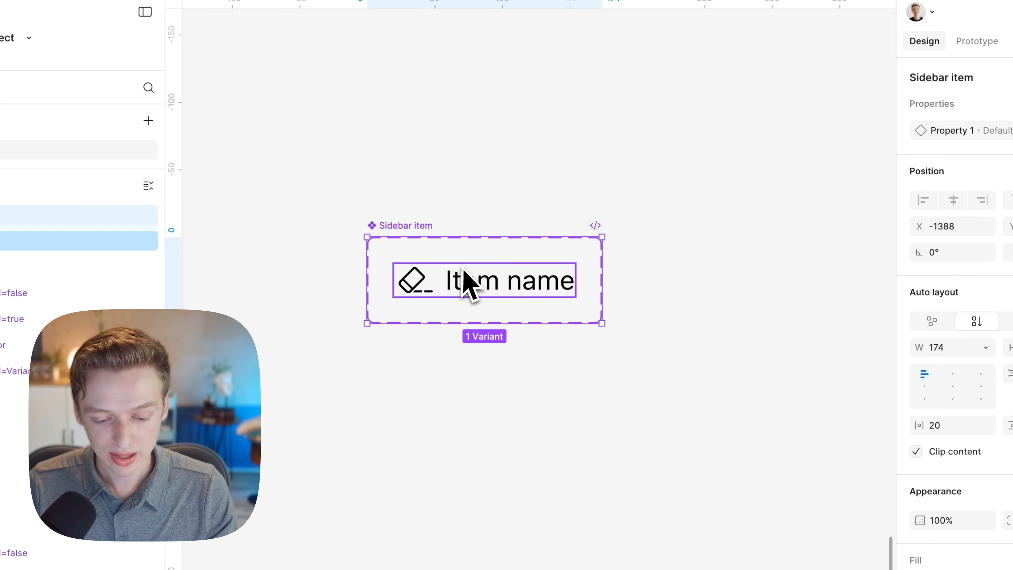
key("ctrl+d")
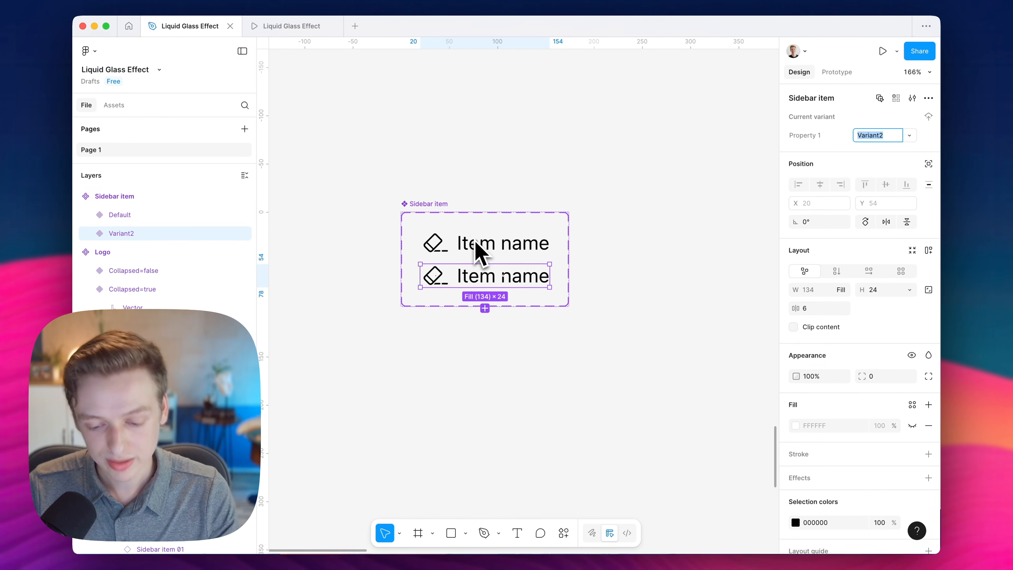
- Rename the second variant of the Sidebar item component to Hover
left_click(625, 298)
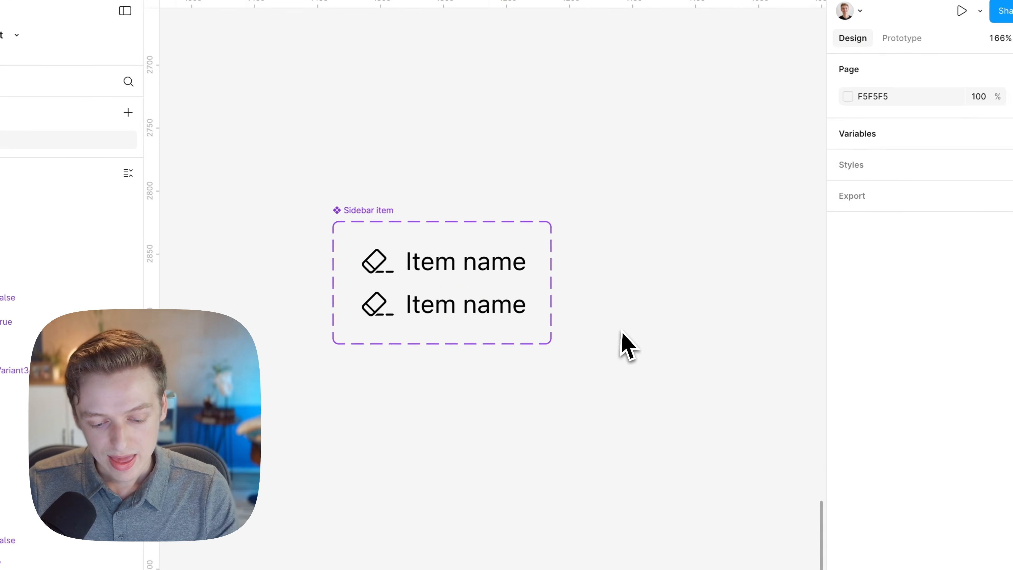
left_click(505, 287)
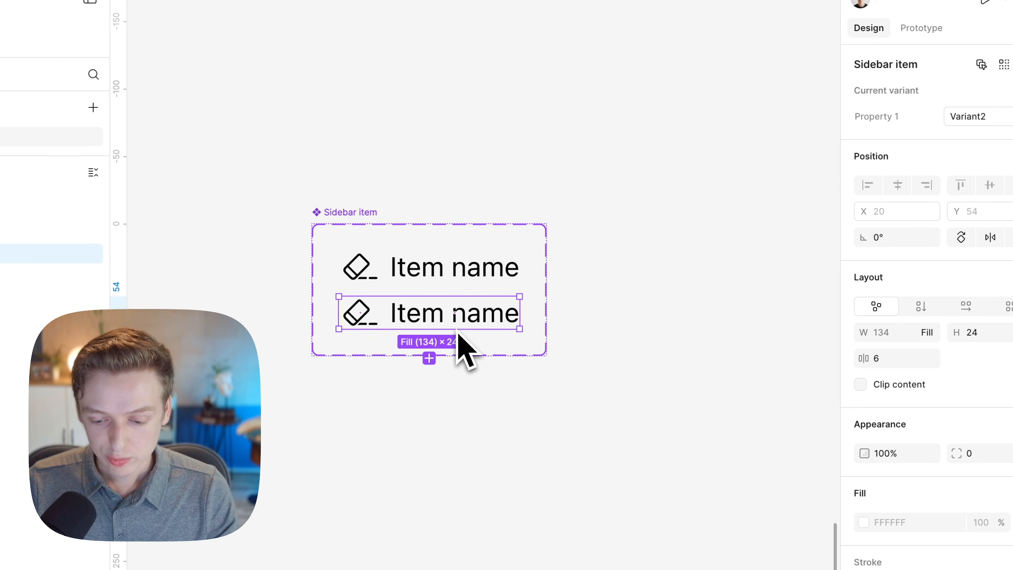
left_click(968, 120)
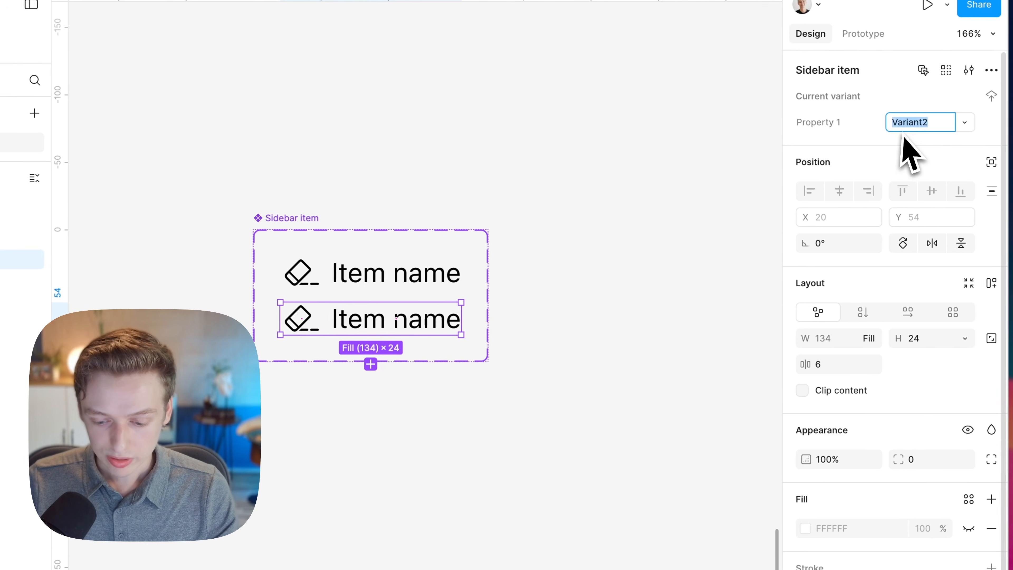
type("Hover")
key("Return")
- Duplicate the Hover variant and name the copy Active
key("ctrl+d")
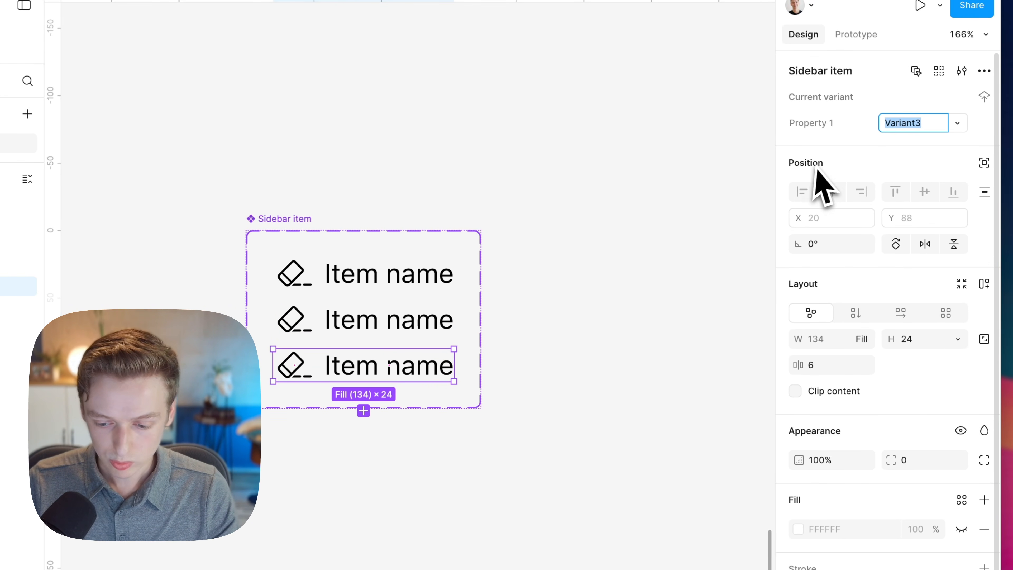
key("Return")
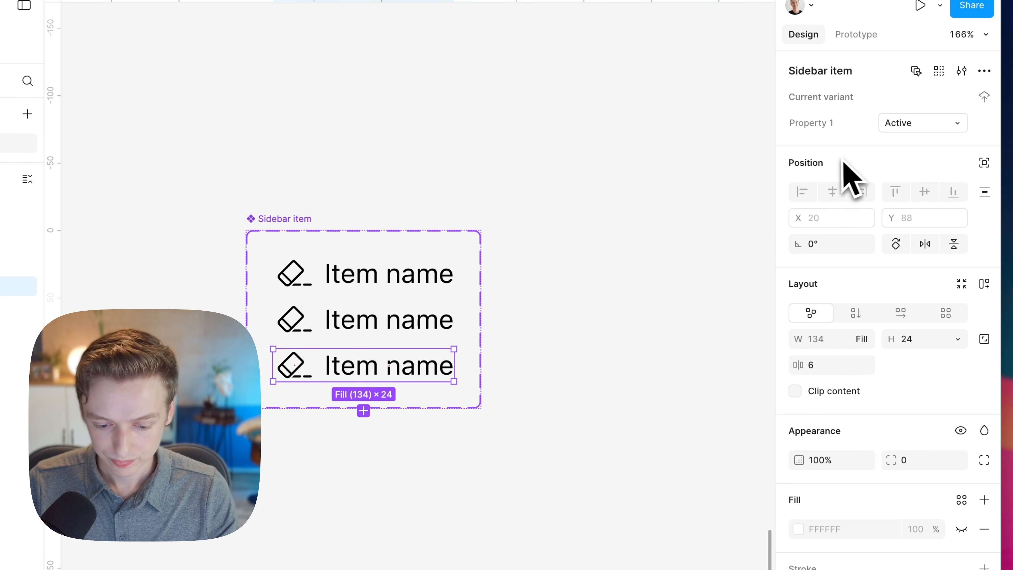
left_click(582, 387)
- Make the Hover variant's fill visible and set it to 000000 at 12% opacity
left_click(405, 279)
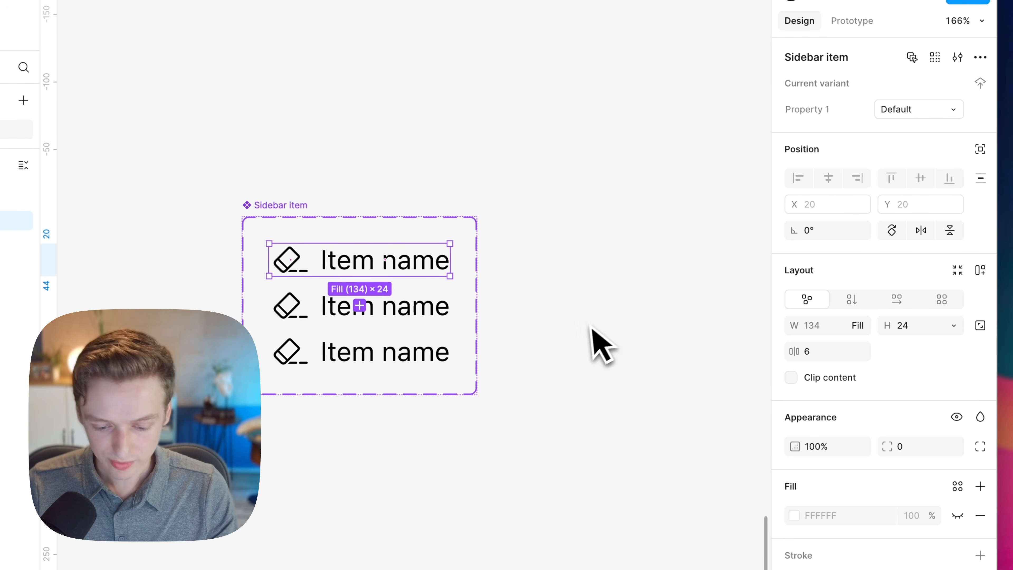
left_click(433, 309)
scroll(424, 307, "up", 3)
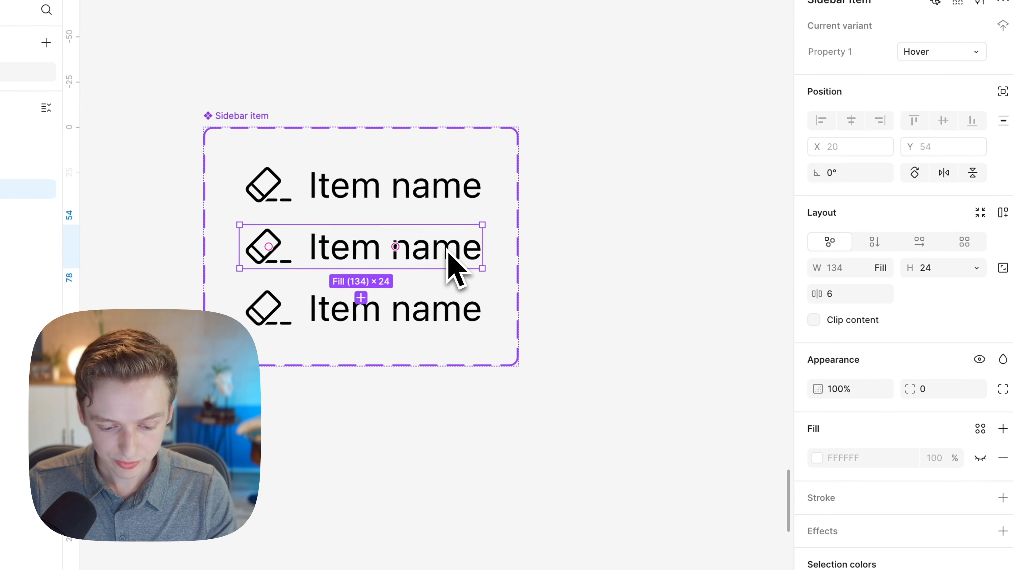
scroll(424, 307, "left", 2)
scroll(424, 307, "down", 1)
left_click(980, 458)
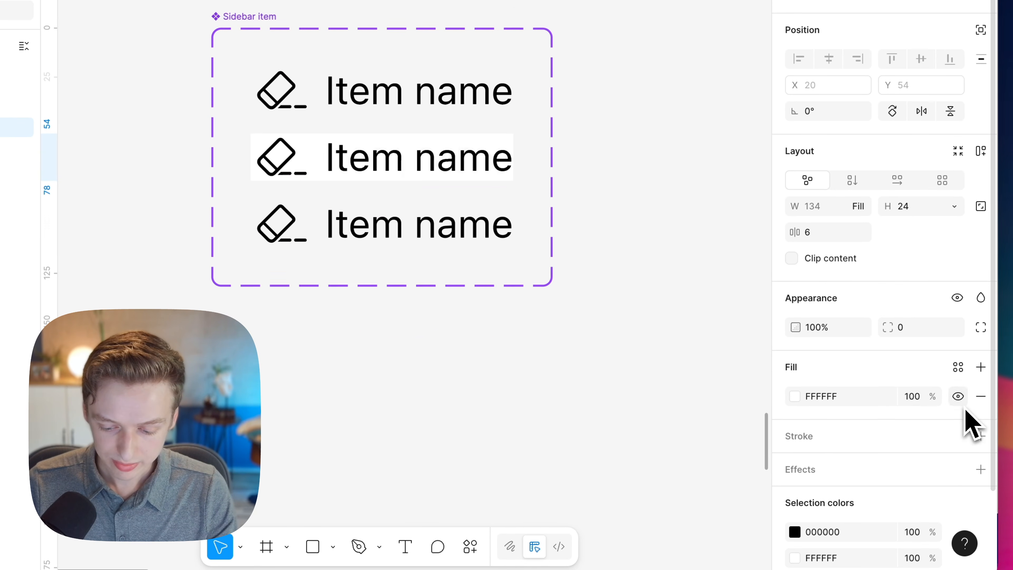
left_click(840, 401)
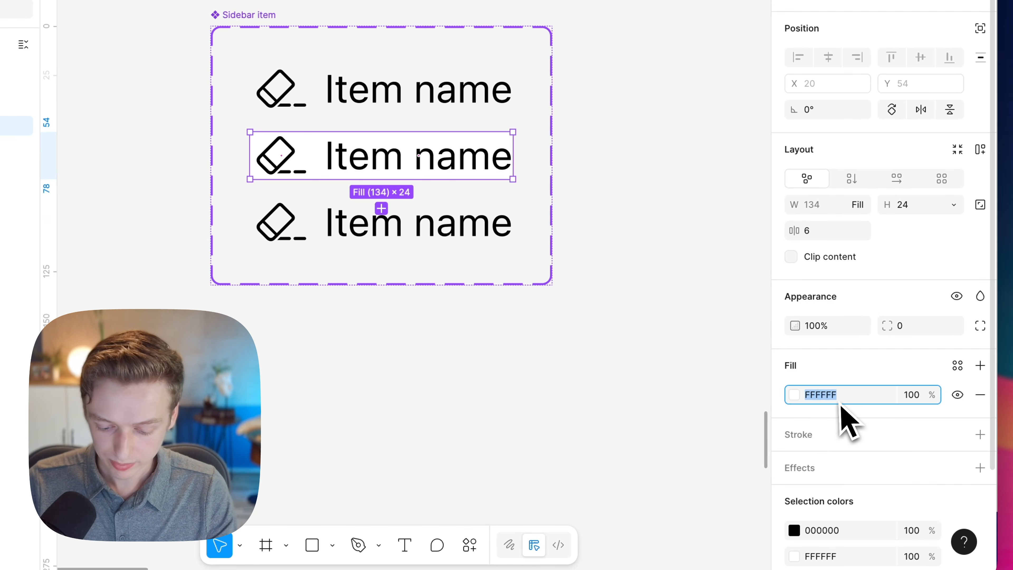
type("0")
key("Return")
left_click(924, 406)
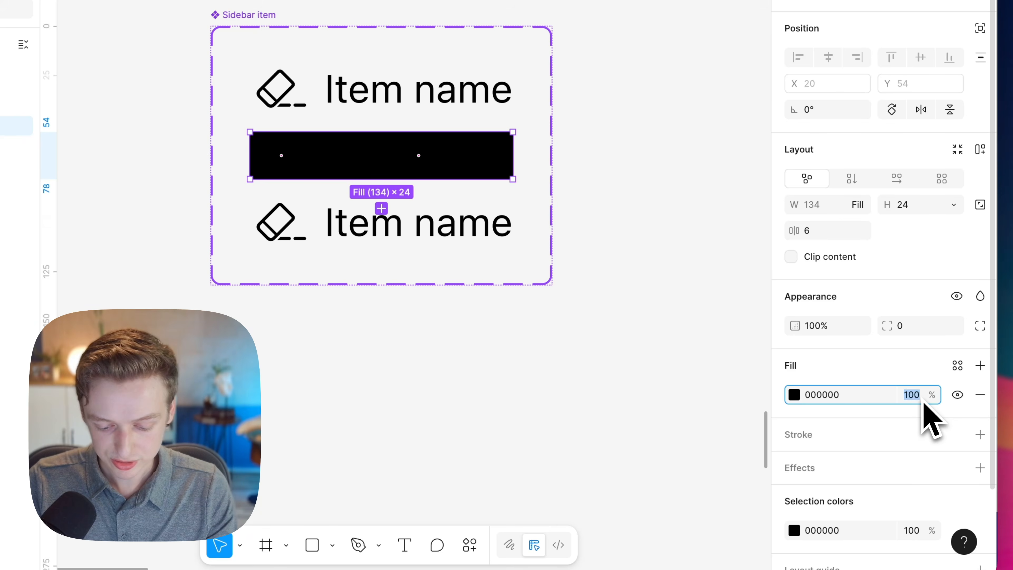
type("12")
key("Return")
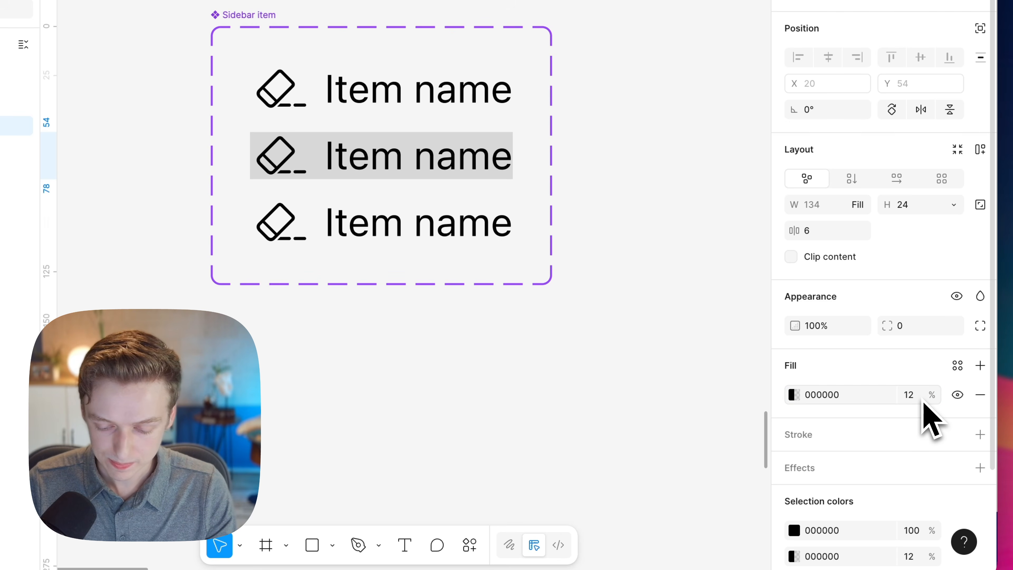
- Make the Active variant's fill visible and change it to the page's blue color 0088FF
left_click(507, 235)
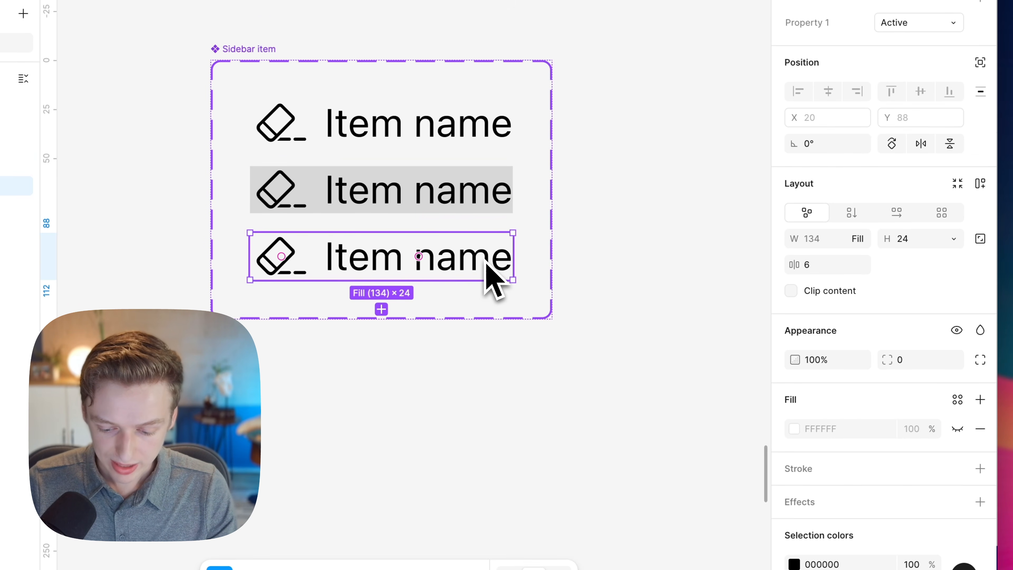
left_click(957, 429)
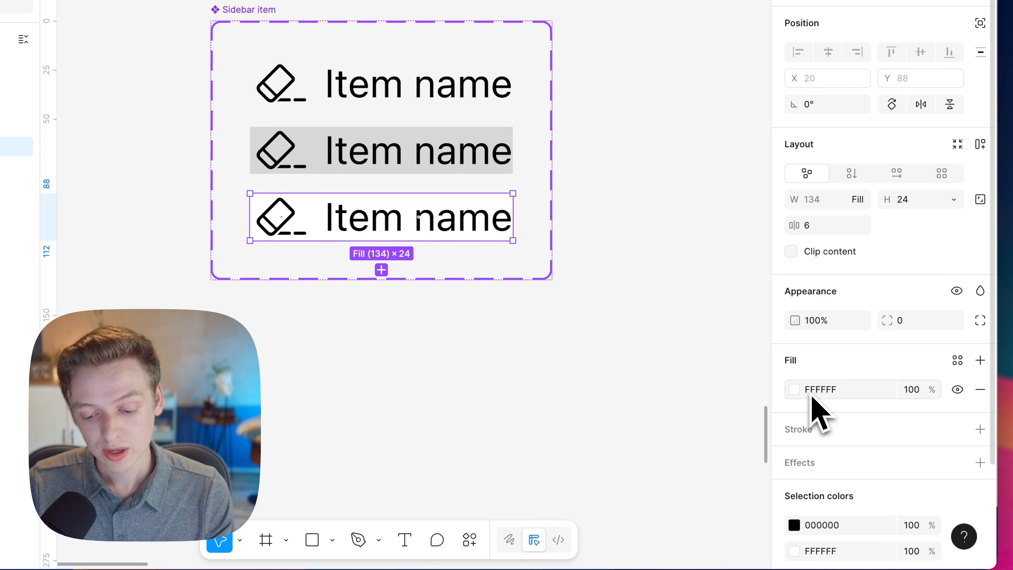
left_click(796, 393)
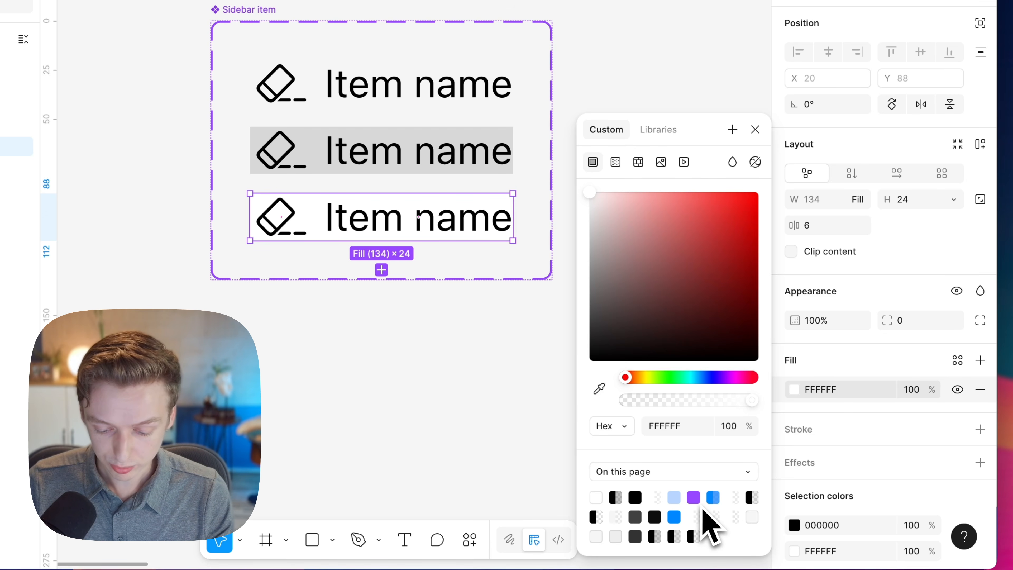
left_click(674, 517)
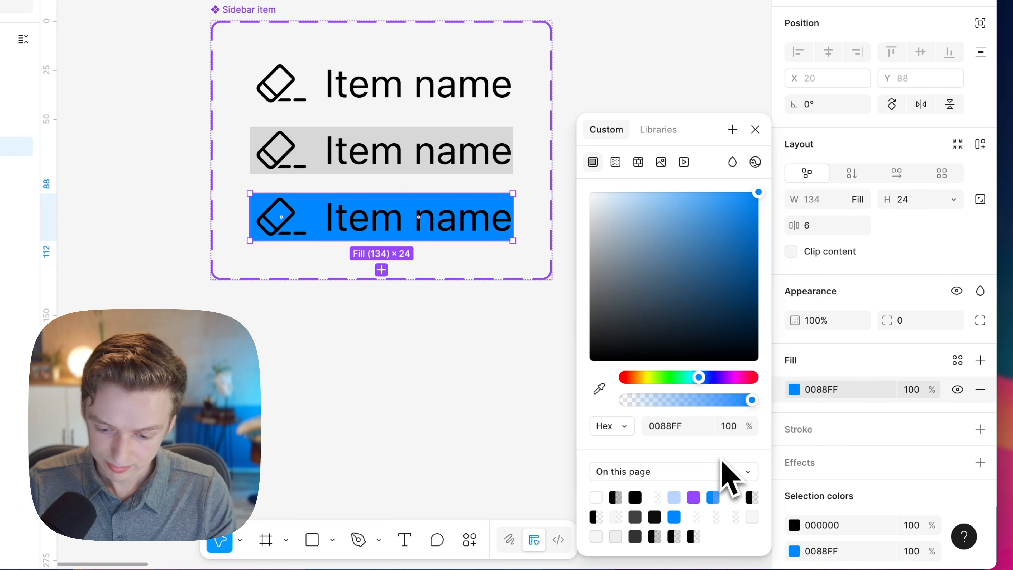
left_click(755, 129)
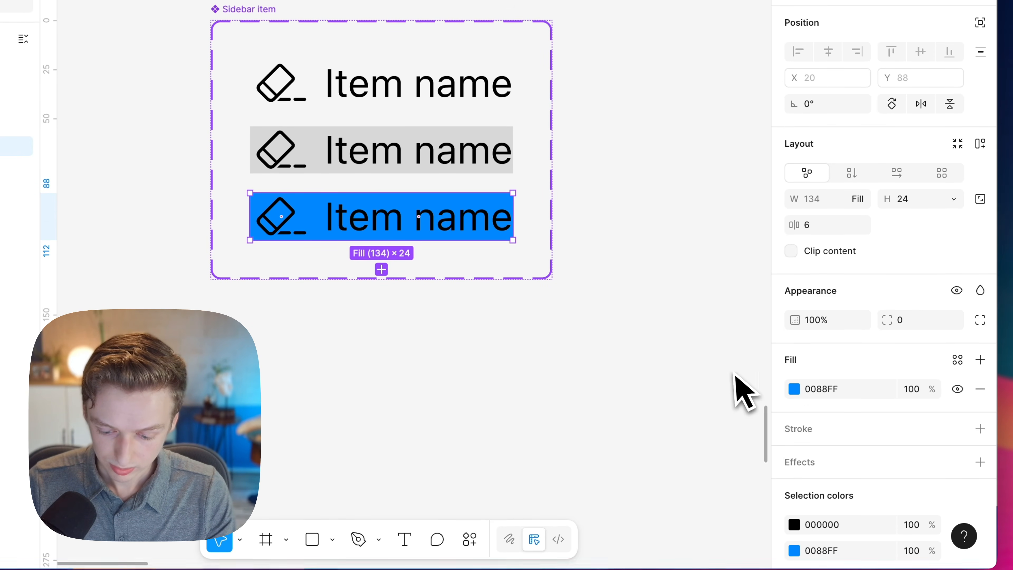
left_click(696, 364)
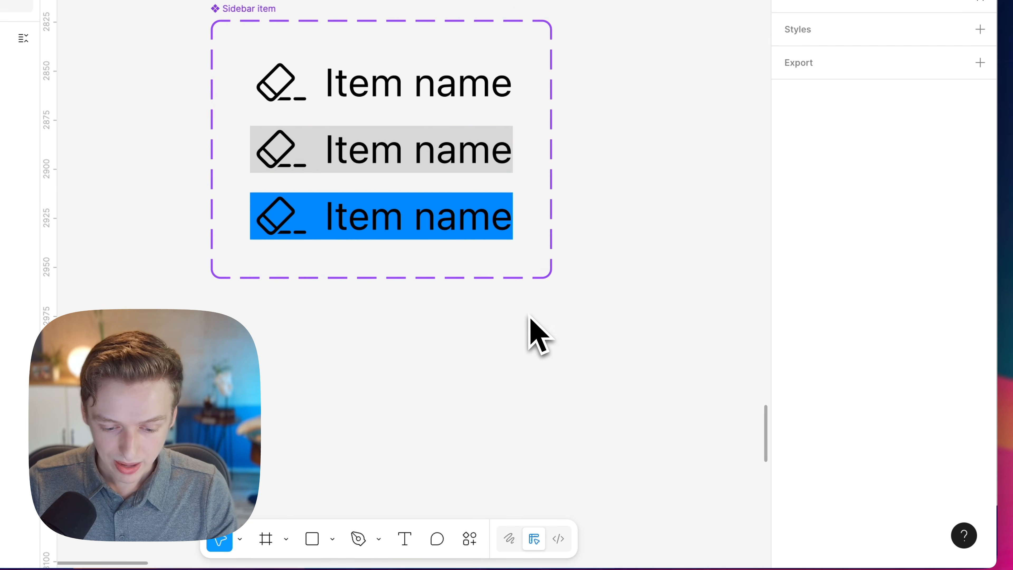
- Set the corner radius of all three Sidebar item variants to 4
left_click_drag(522, 333, 339, 90)
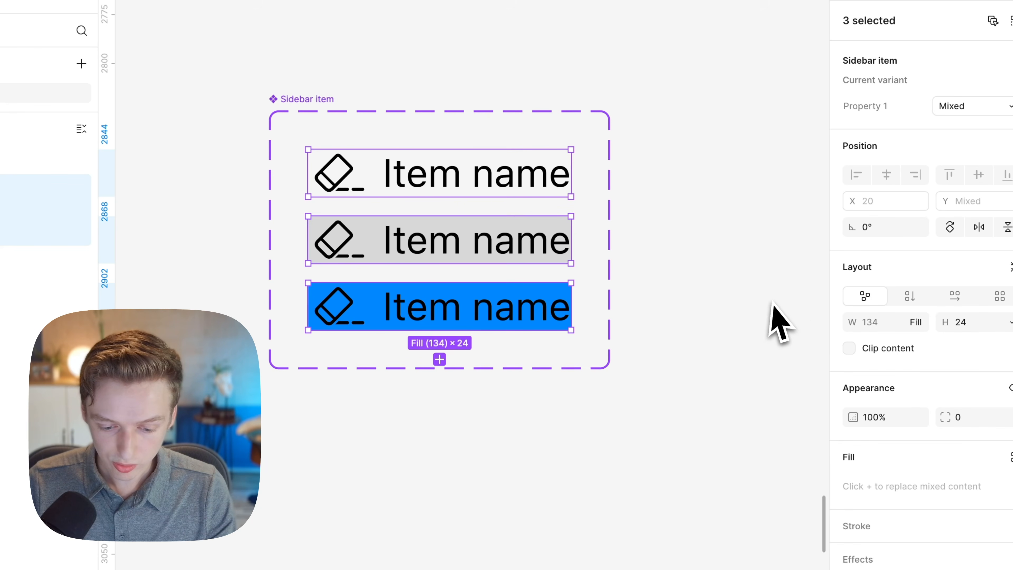
left_click(970, 422)
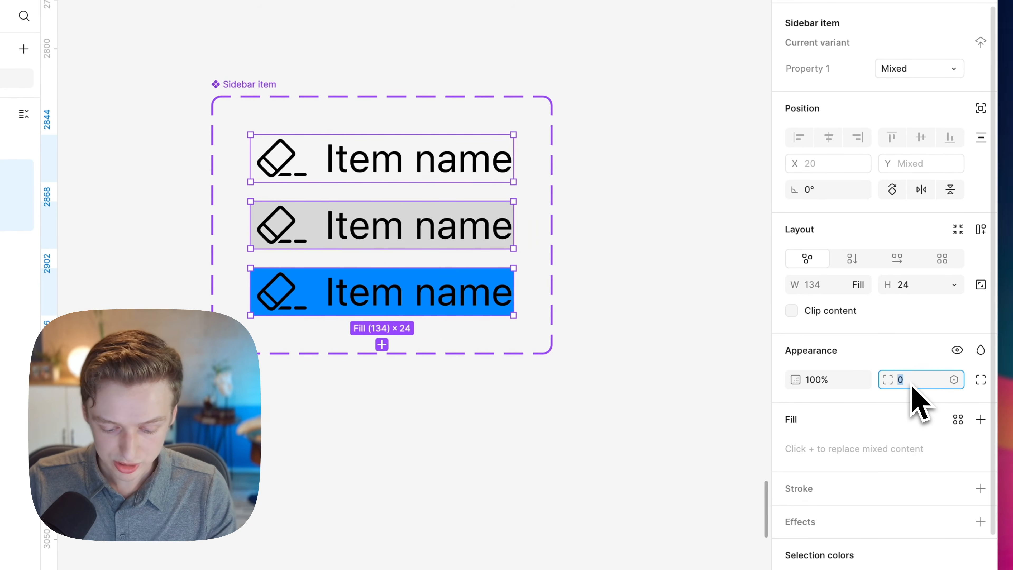
type("8")
key("Return")
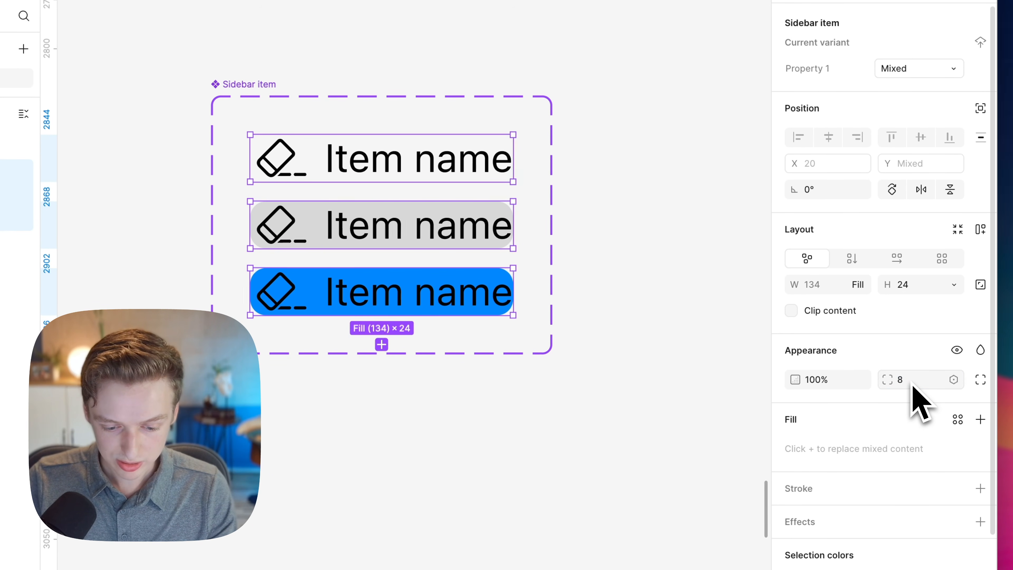
key("Return")
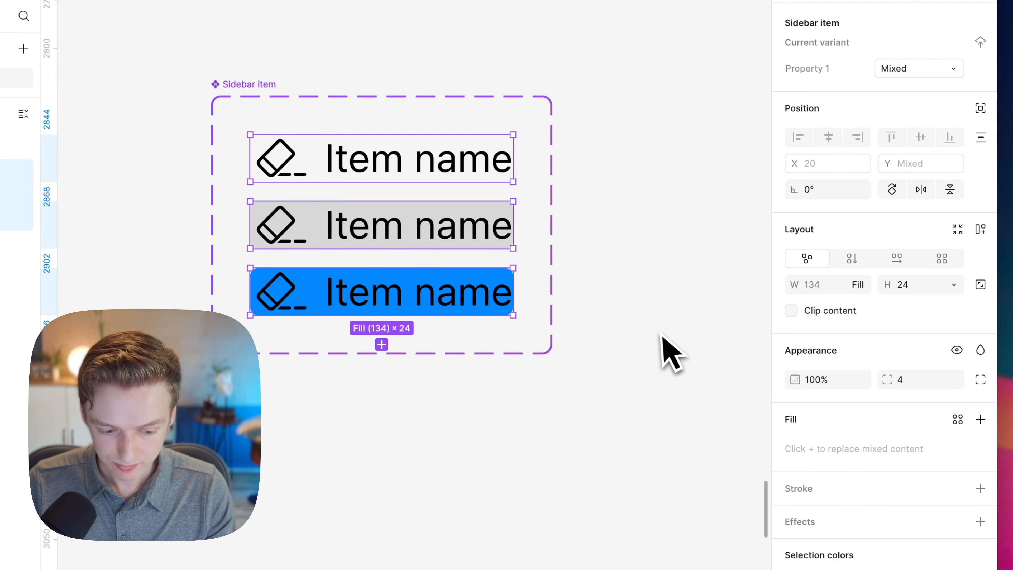
left_click(633, 328)
- Apply auto layout to each of the Default, Hover and Active variants
left_click(494, 169)
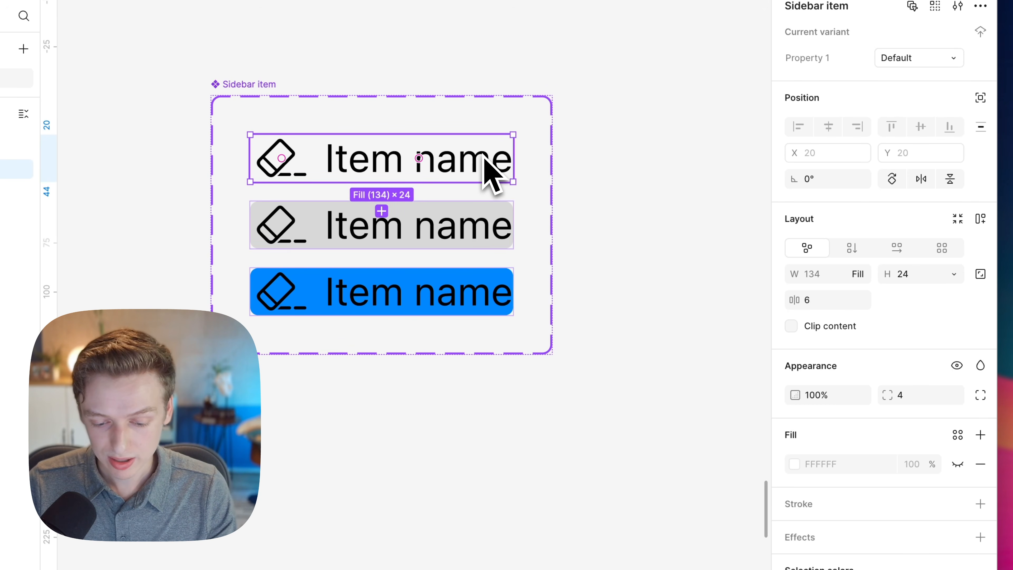
key("shift+a")
left_click(472, 225)
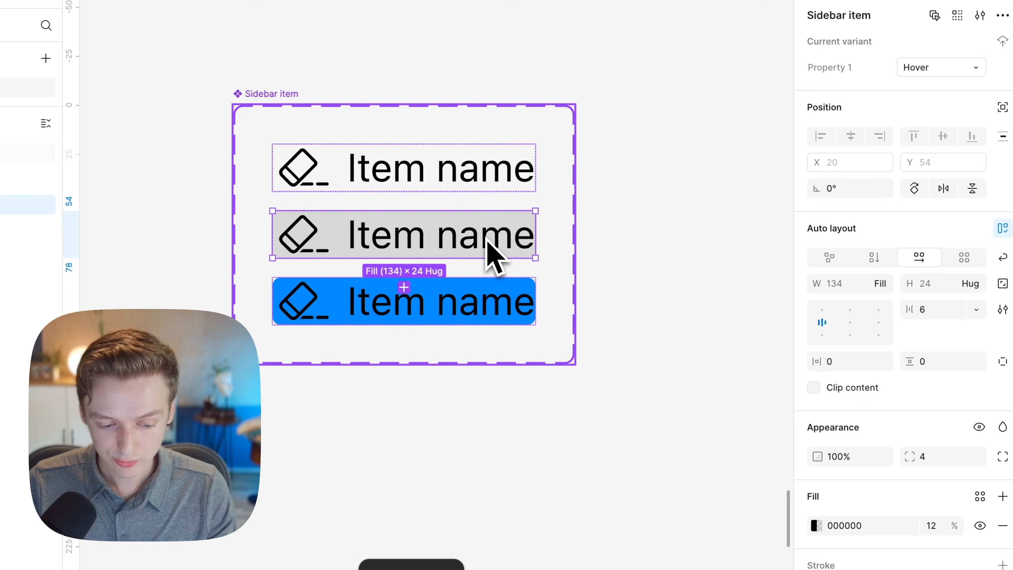
left_click(482, 294)
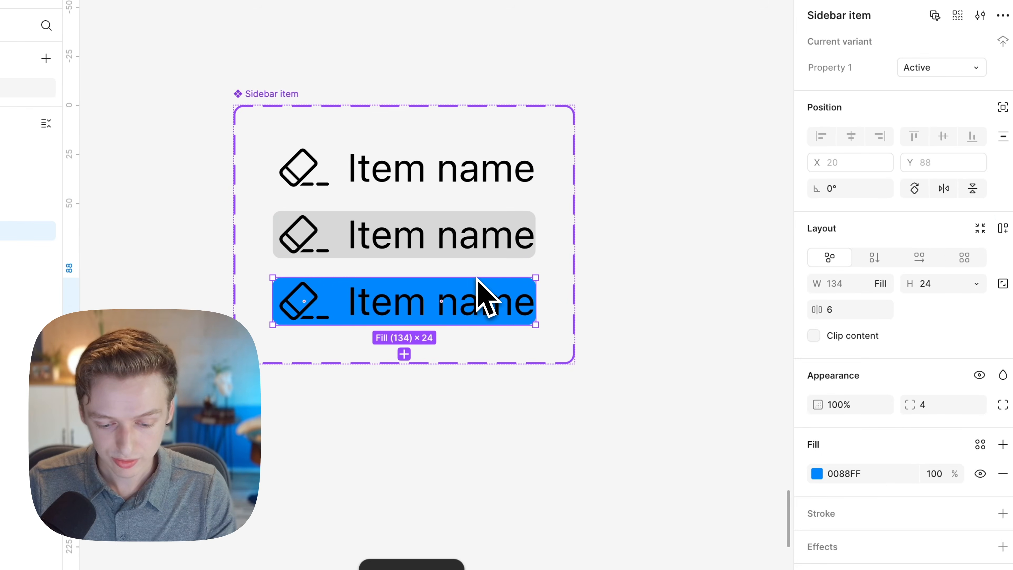
left_click(631, 327)
- Set the padding of all three variants to 8 horizontally and 4 vertically
left_click_drag(538, 419, 451, 178)
left_click(814, 338)
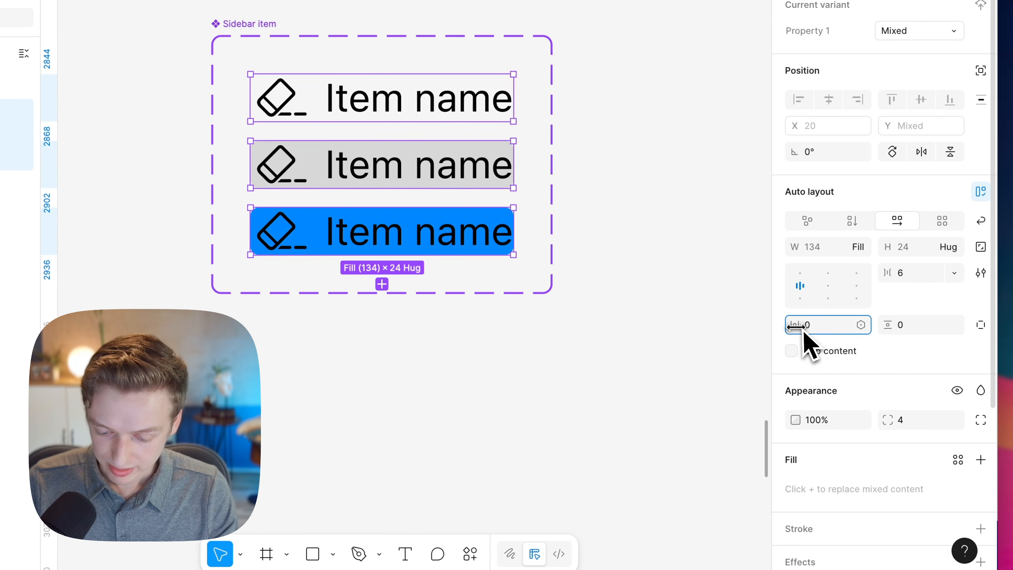
type("8")
key("Return")
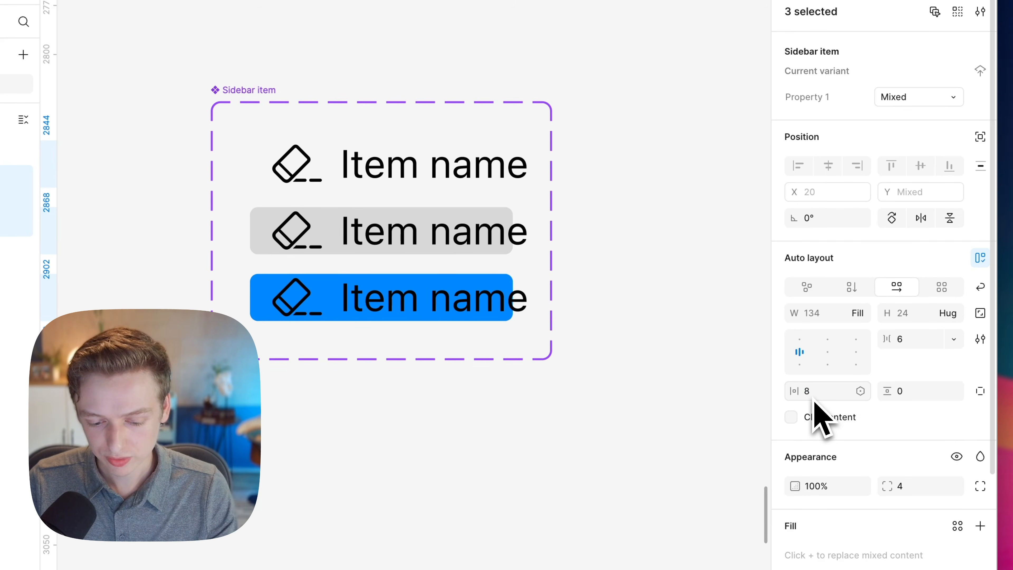
left_click(907, 393)
type("4")
key("Return")
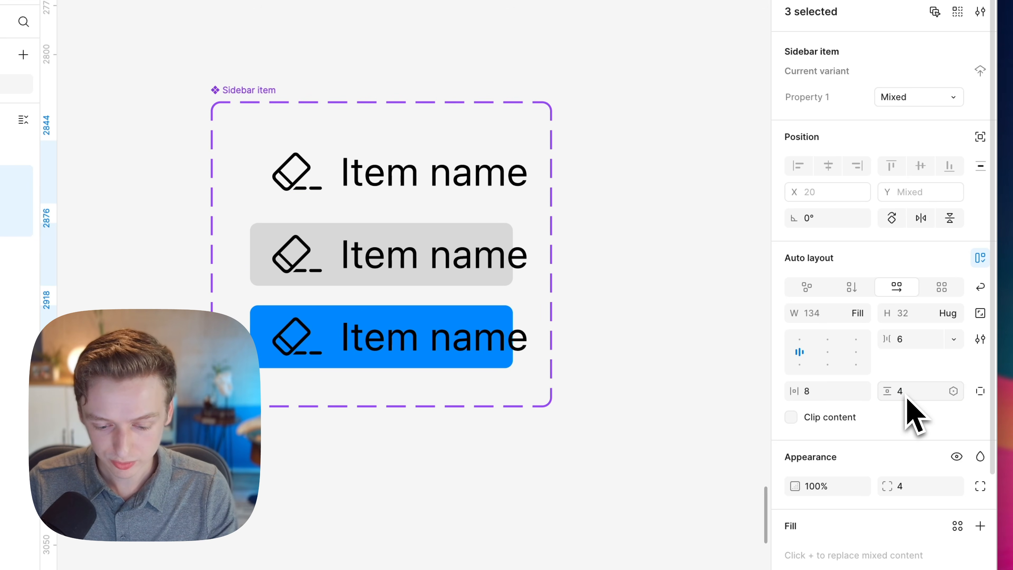
- Set the width of the three variants and of the Sidebar item component set to hug their contents
left_click(862, 315)
left_click(864, 295)
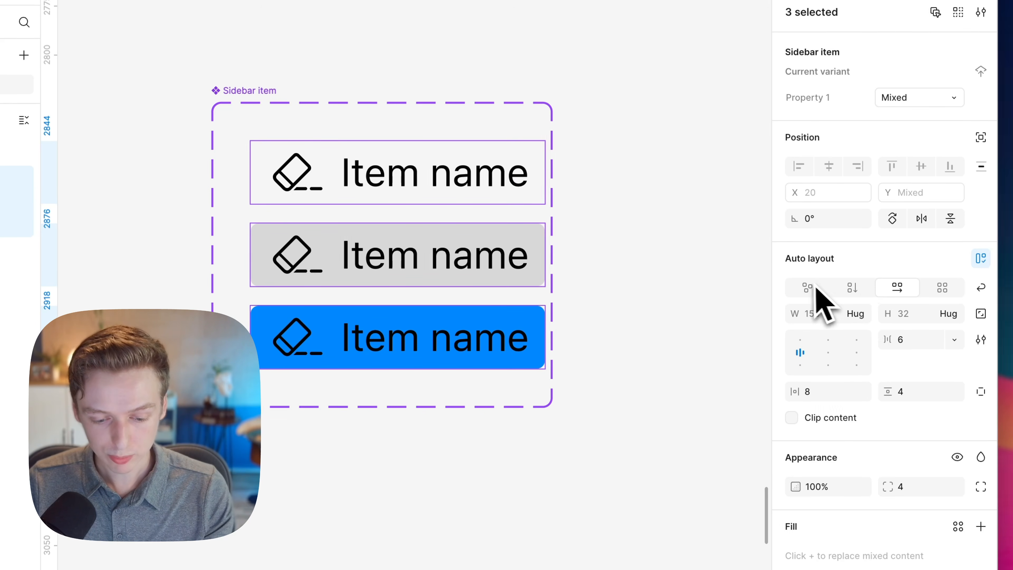
left_click(268, 92)
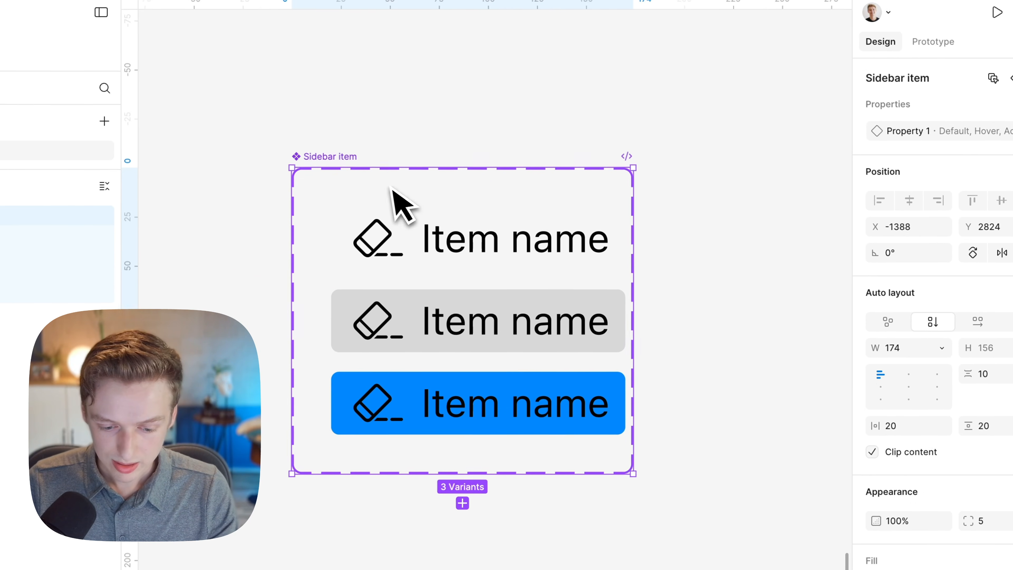
left_click(911, 319)
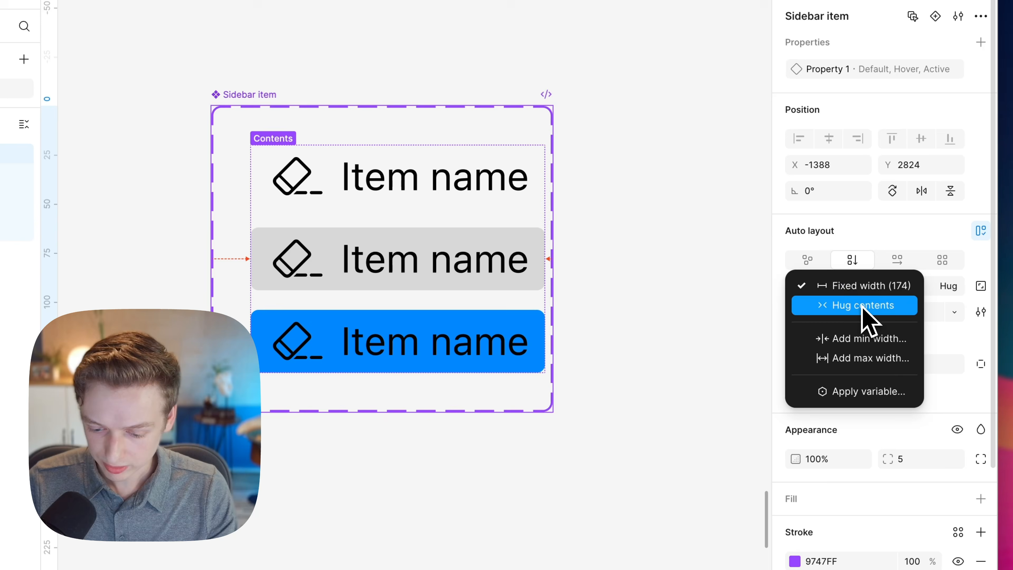
left_click(863, 306)
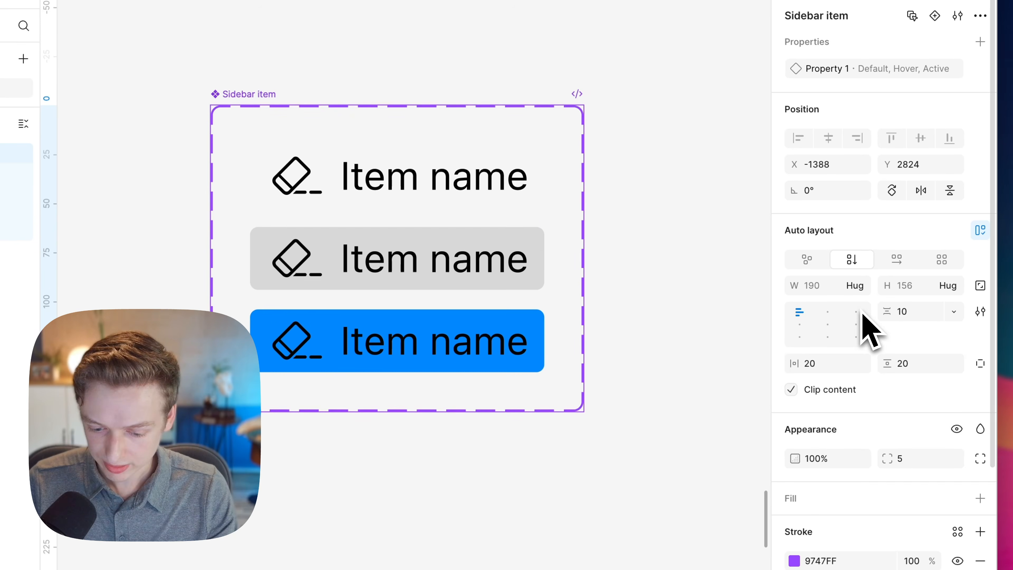
left_click(701, 366)
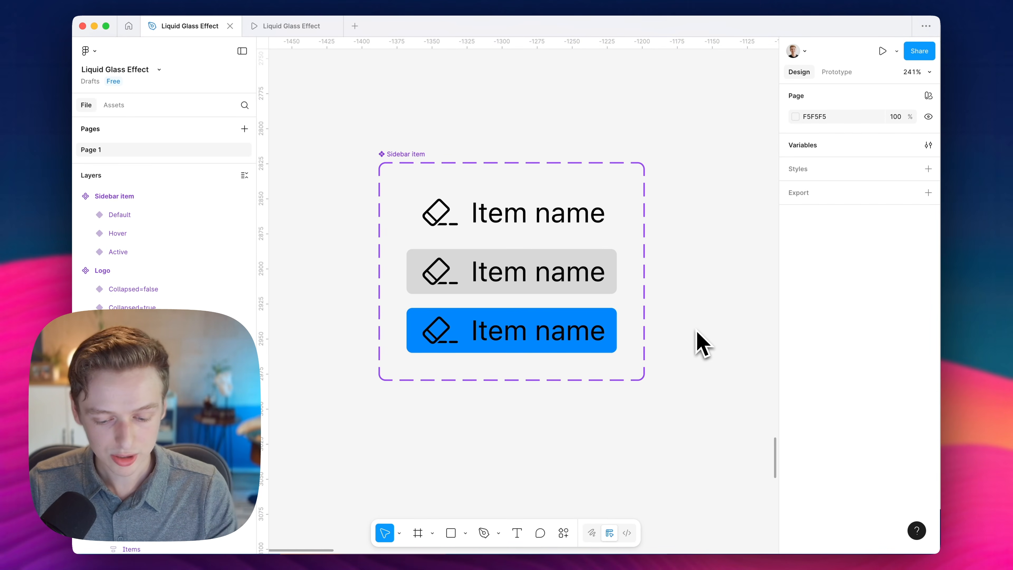
- Prototype the Default Sidebar item variant to change to Hover while hovering, with Smart animate and the Quick curve
key("shift+e")
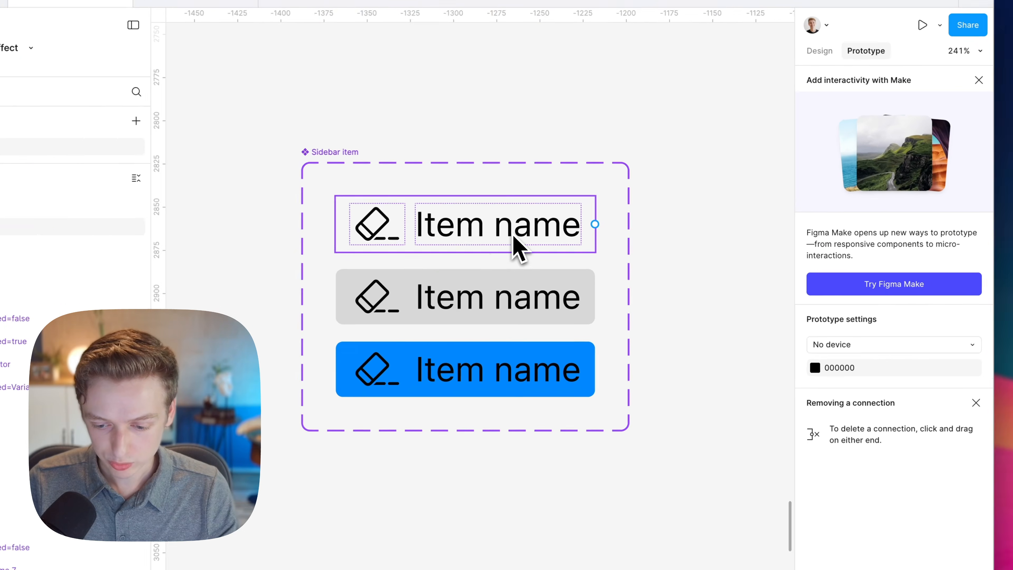
left_click(552, 226)
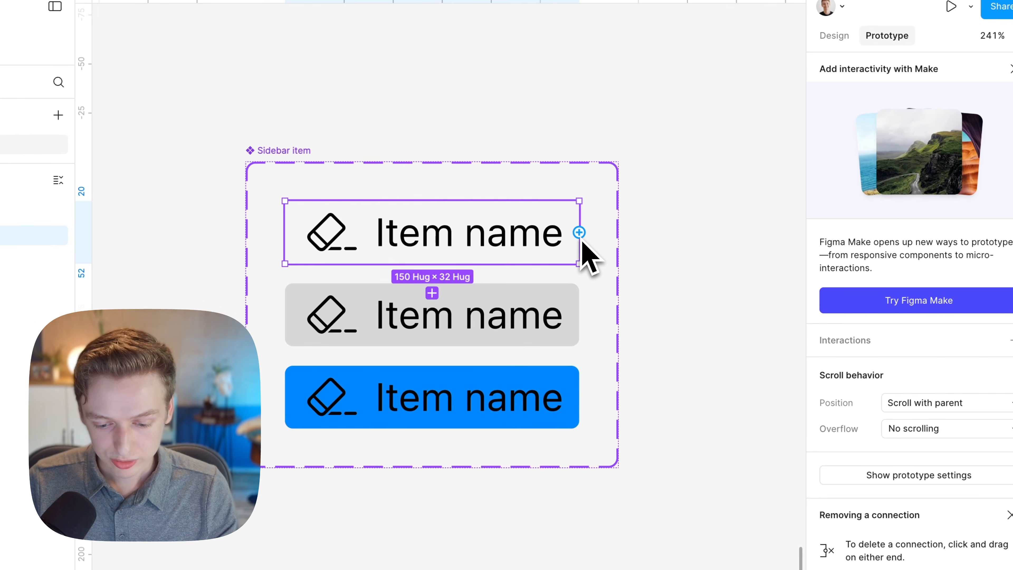
left_click_drag(579, 232, 499, 323)
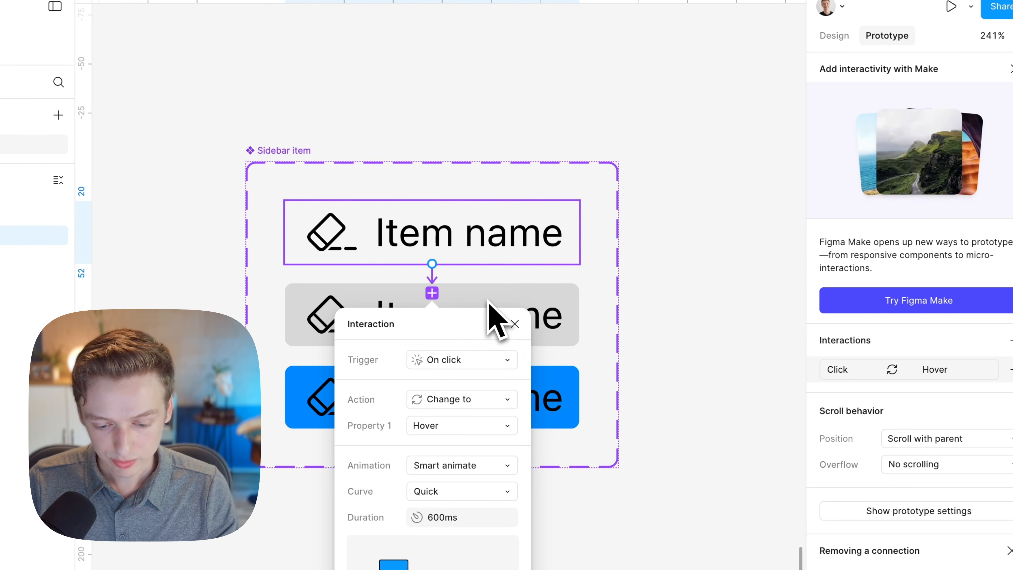
left_click(447, 363)
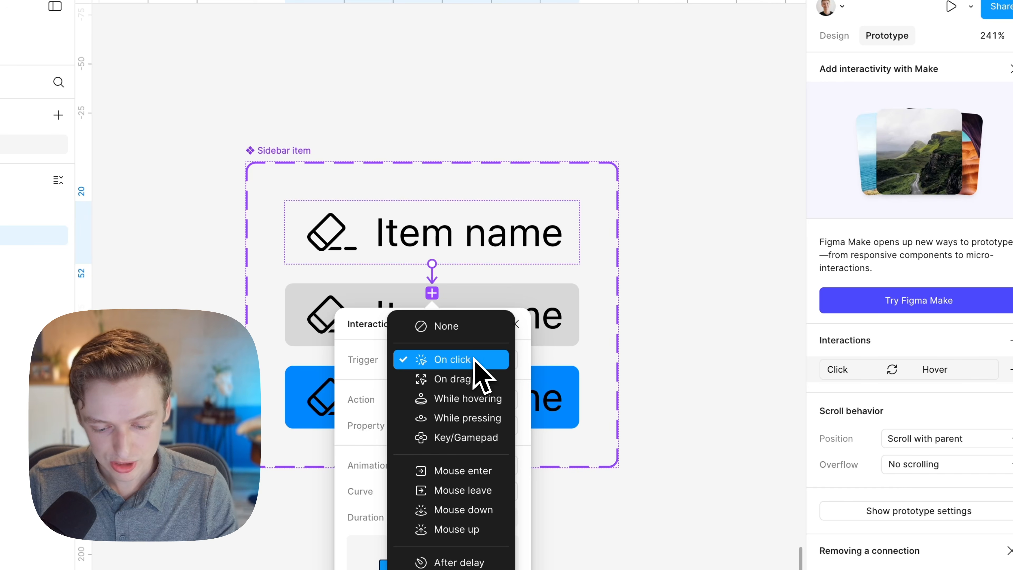
left_click(481, 399)
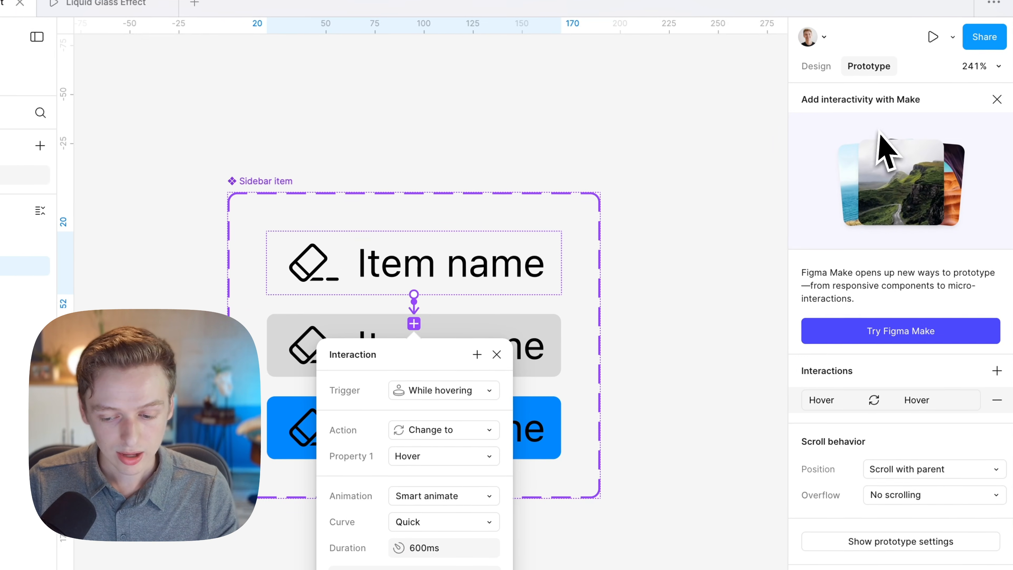
left_click(809, 94)
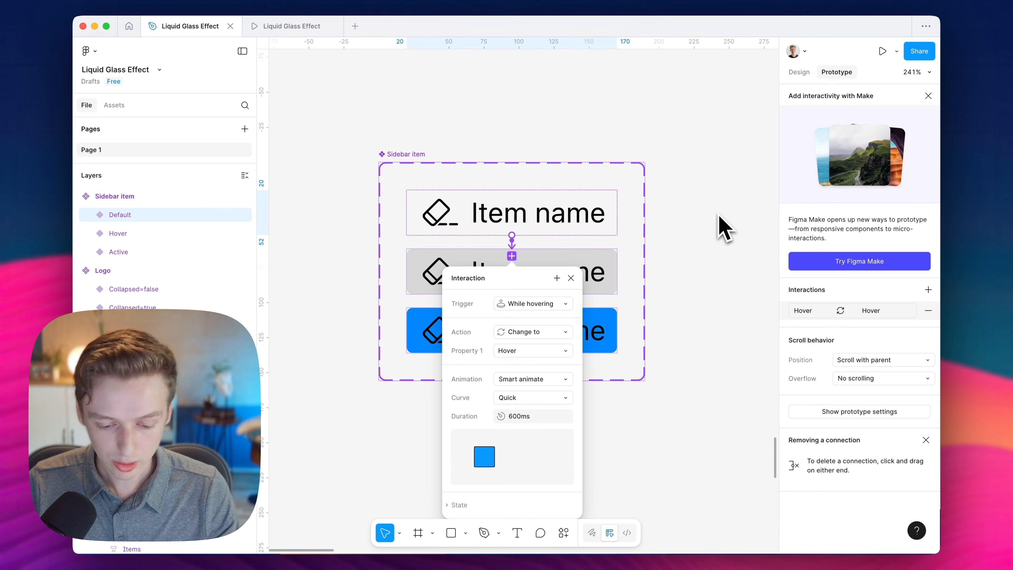
left_click(714, 261)
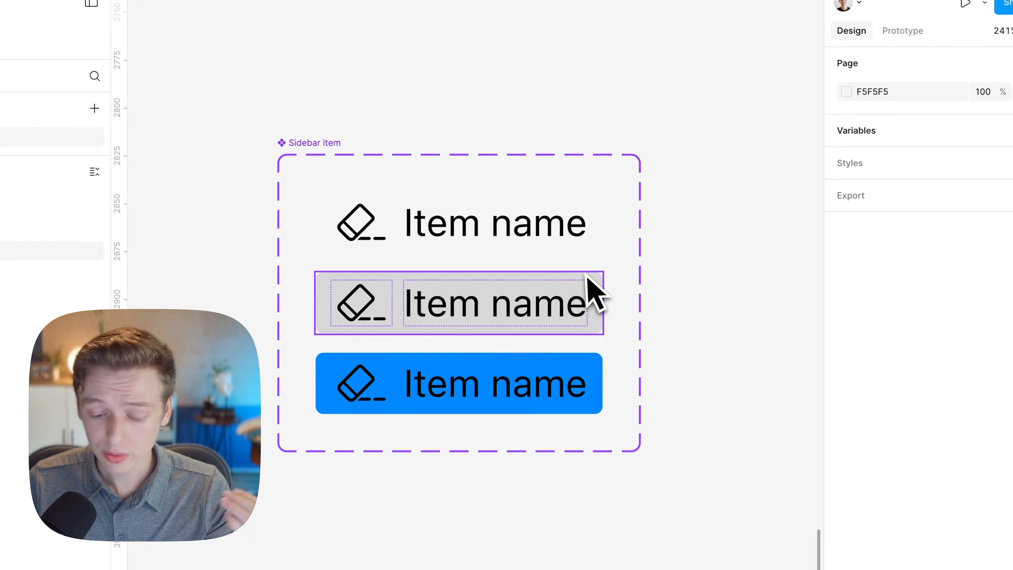
- Create a text property named Label, with the value Item name, for the Default variant's text
left_click(481, 234)
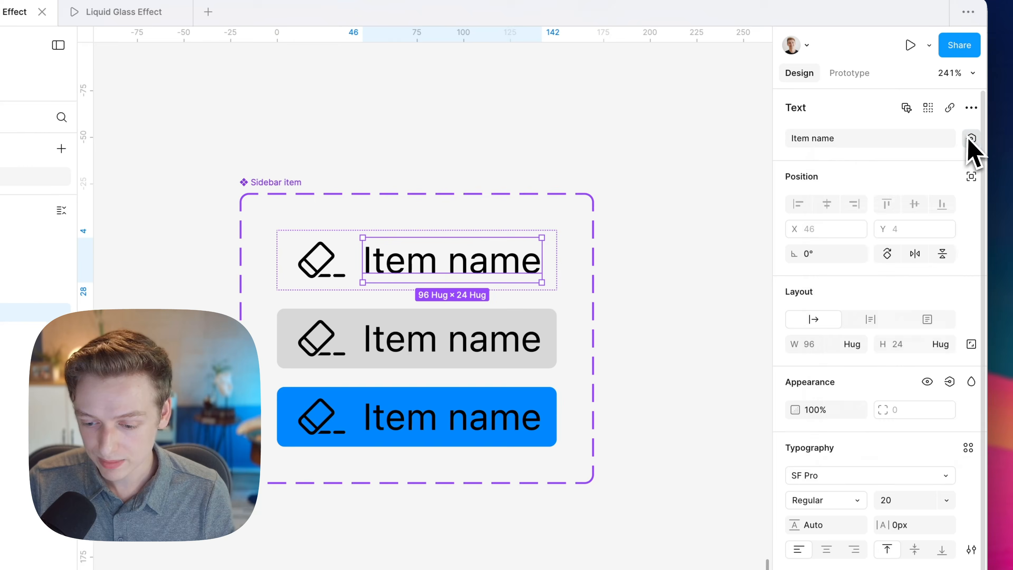
left_click(928, 121)
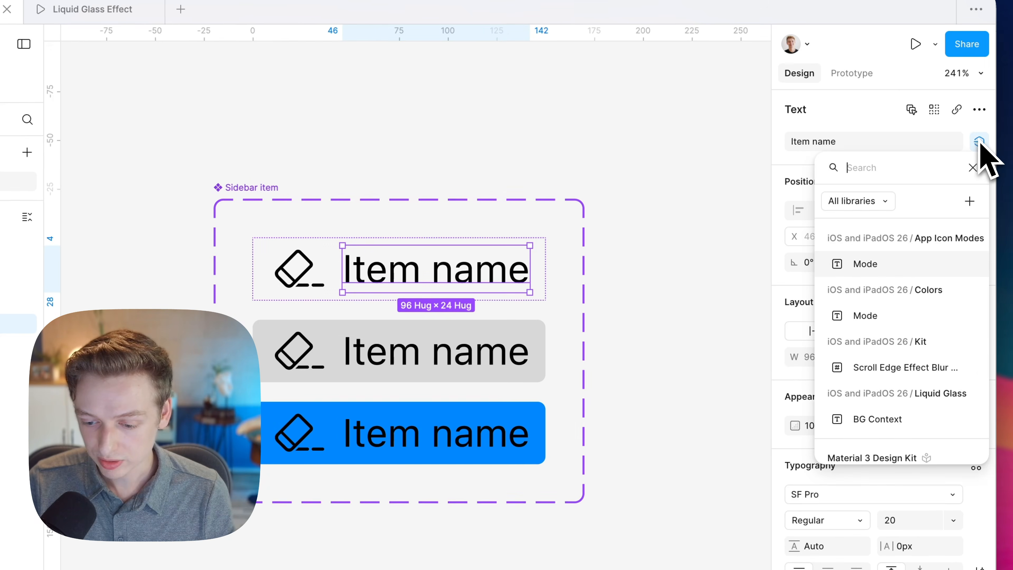
left_click(972, 207)
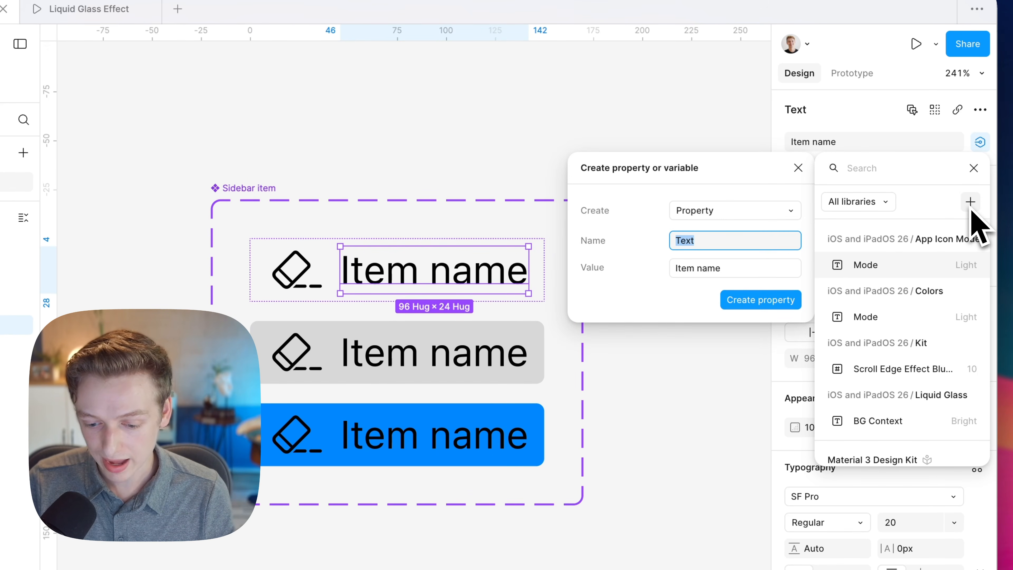
key("Return")
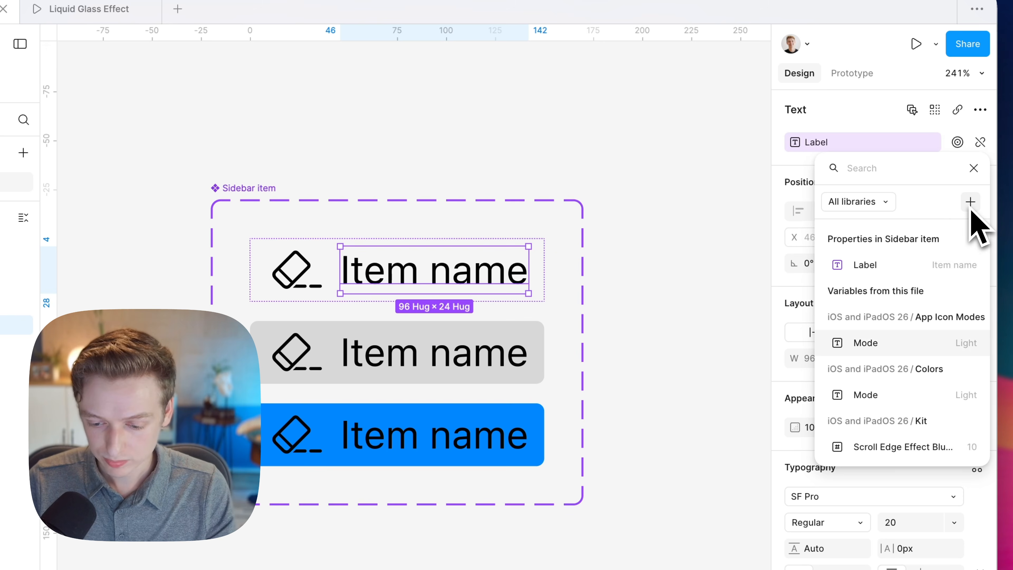
left_click(679, 322)
- Test the Label property by setting it to asdfasdfasdf on a copy of the Default variant, and delete the copy
left_click(401, 296)
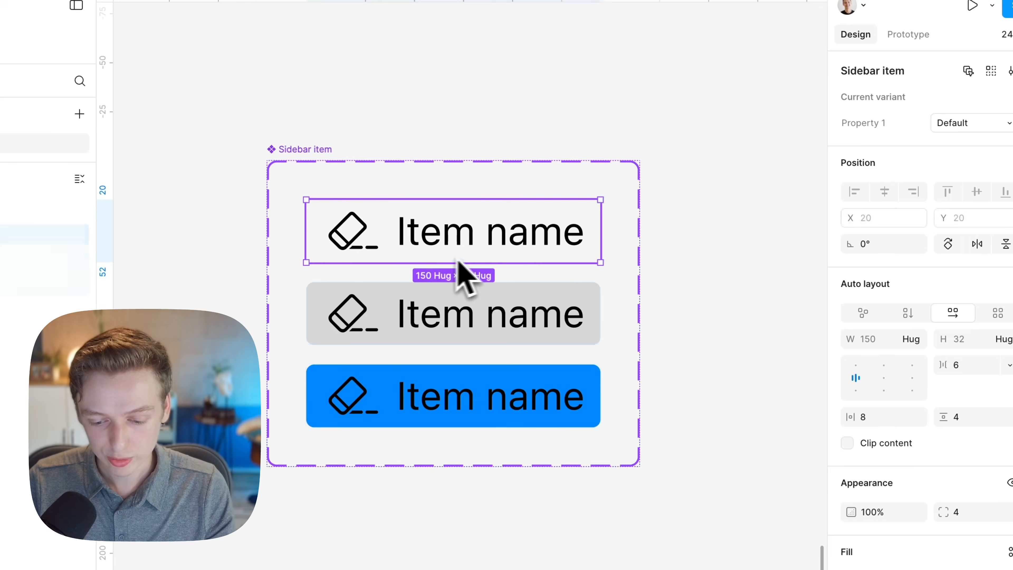
left_click_drag(463, 275, 780, 290)
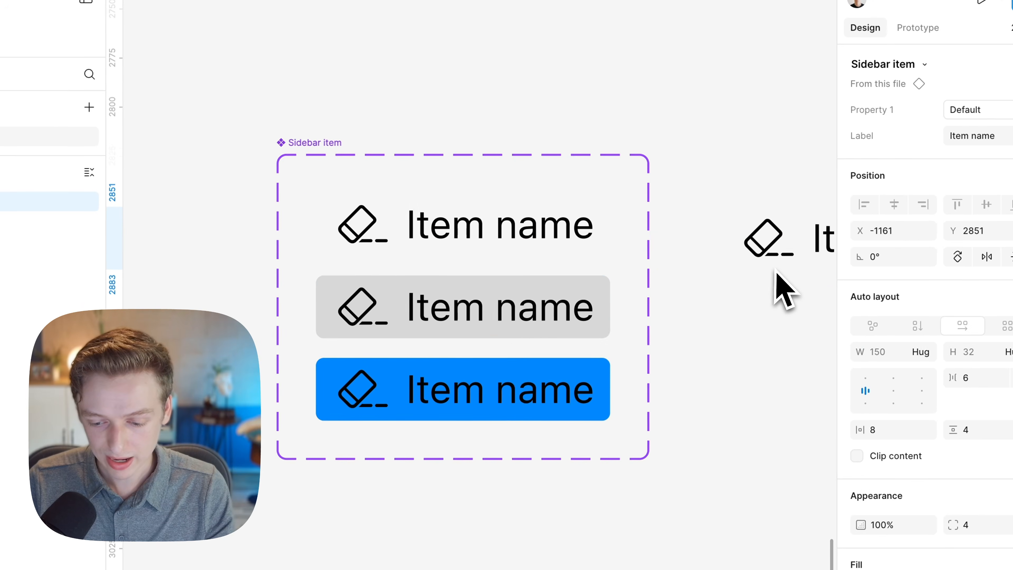
scroll(791, 272, "right", 5)
left_click(975, 143)
type("asdfasdfasdf")
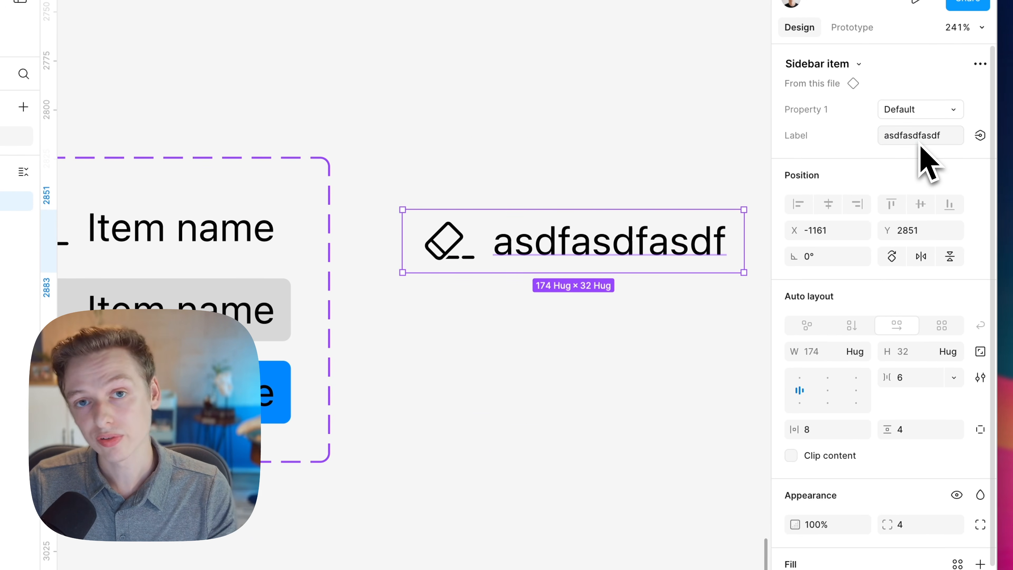
key("super+z")
key("Delete")
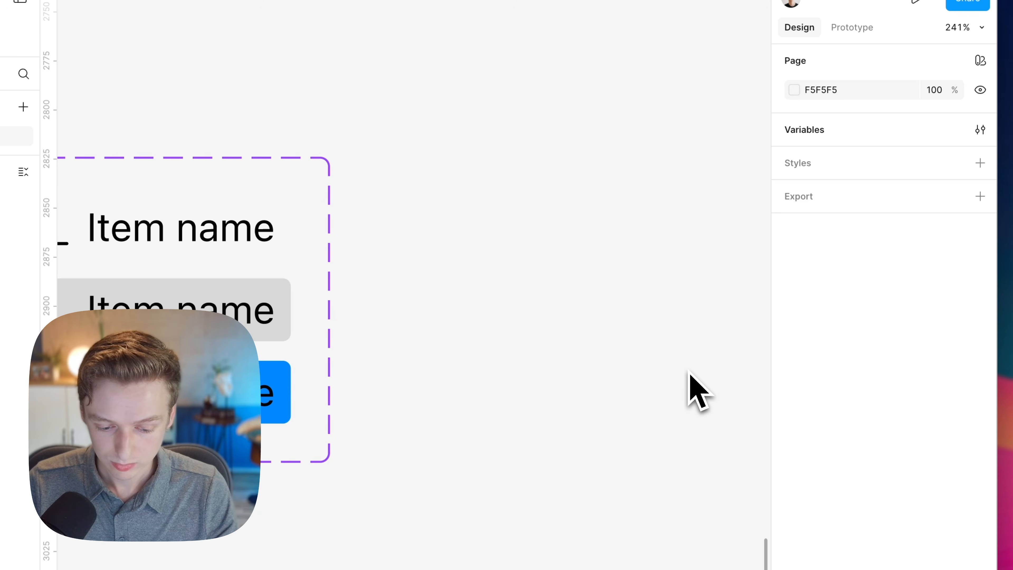
- Multi-edit the text layers across all three Sidebar item variants to rename them Label, and expand the Hover and Active layers
scroll(689, 373, "left", 7)
scroll(689, 373, "down", 2)
scroll(690, 388, "up", 3)
double_click(415, 236)
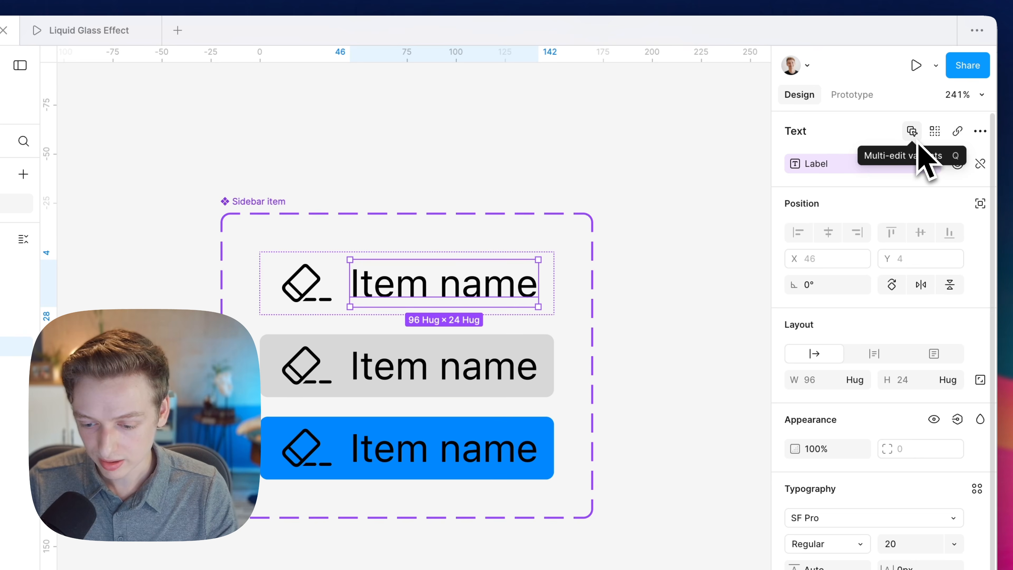
left_click(913, 134)
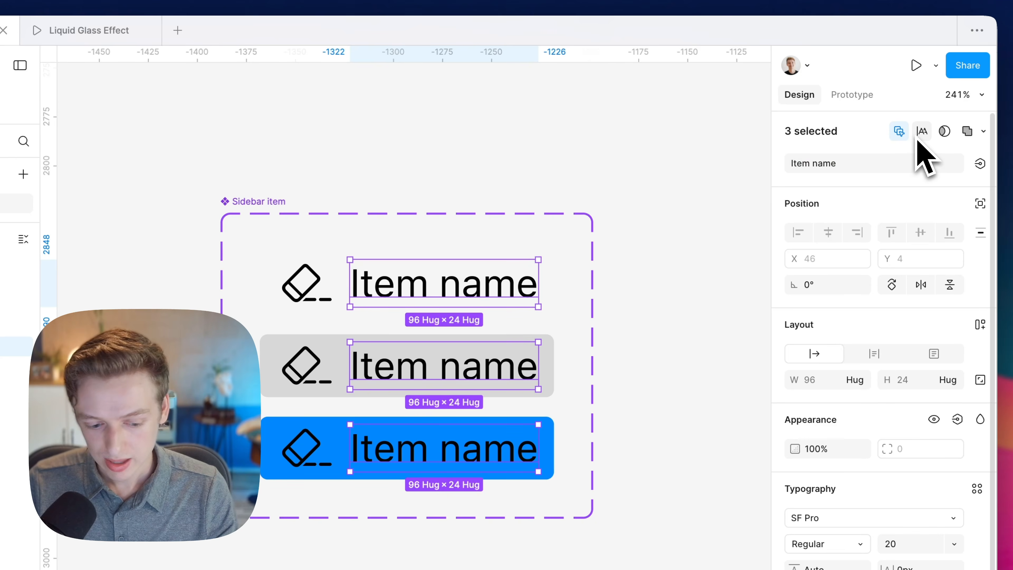
left_click(917, 141)
type("Label")
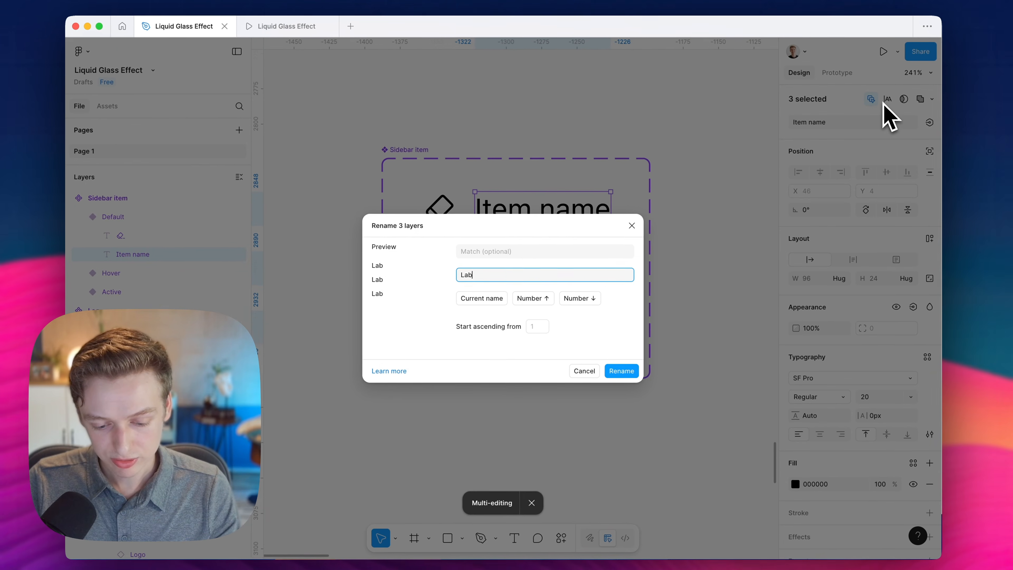
key("Return")
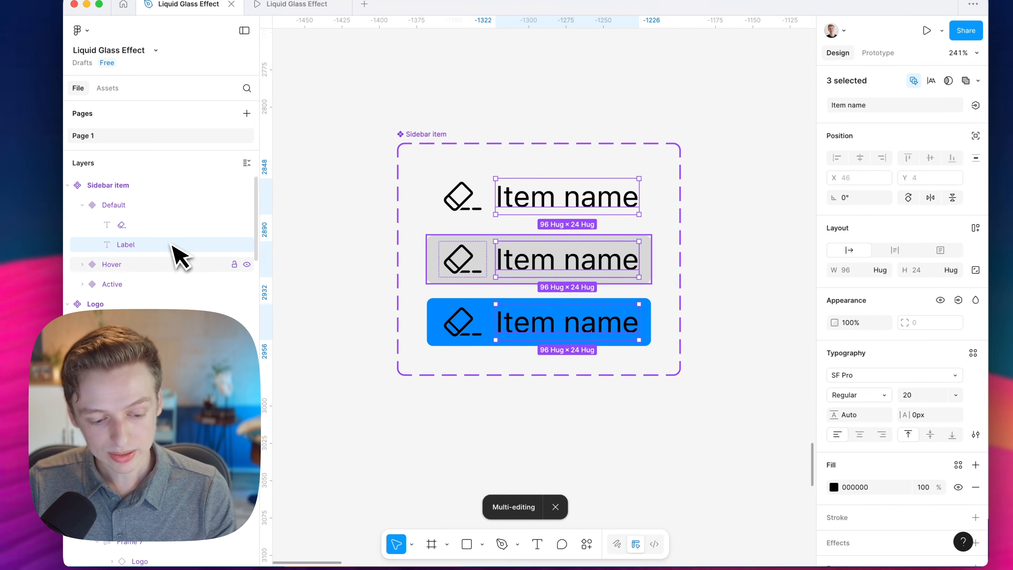
left_click(90, 270)
left_click(91, 326)
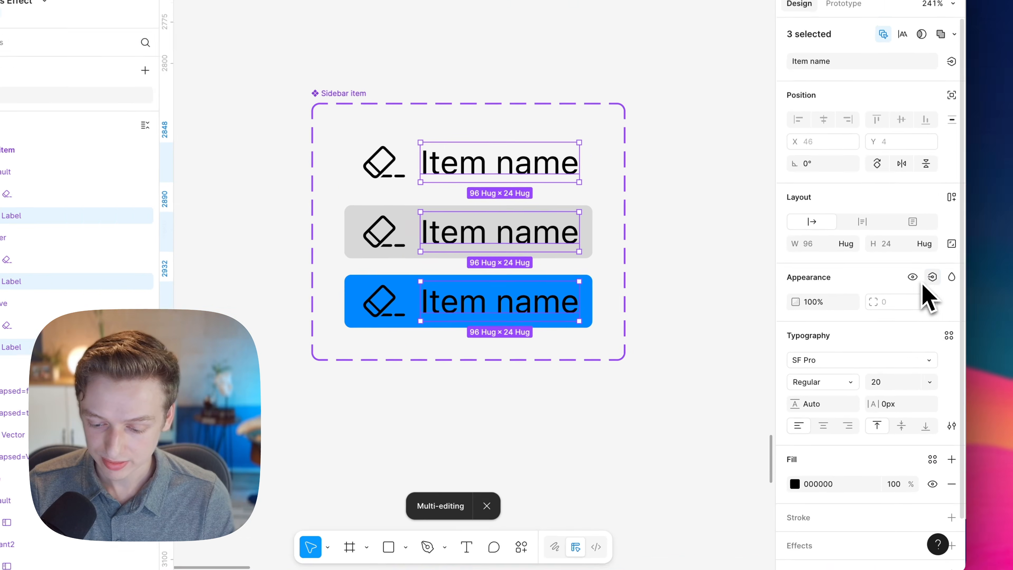
- Create a boolean property named Hide label, with the value False, for the visibility of the three Label layers
left_click(912, 303)
left_click(948, 304)
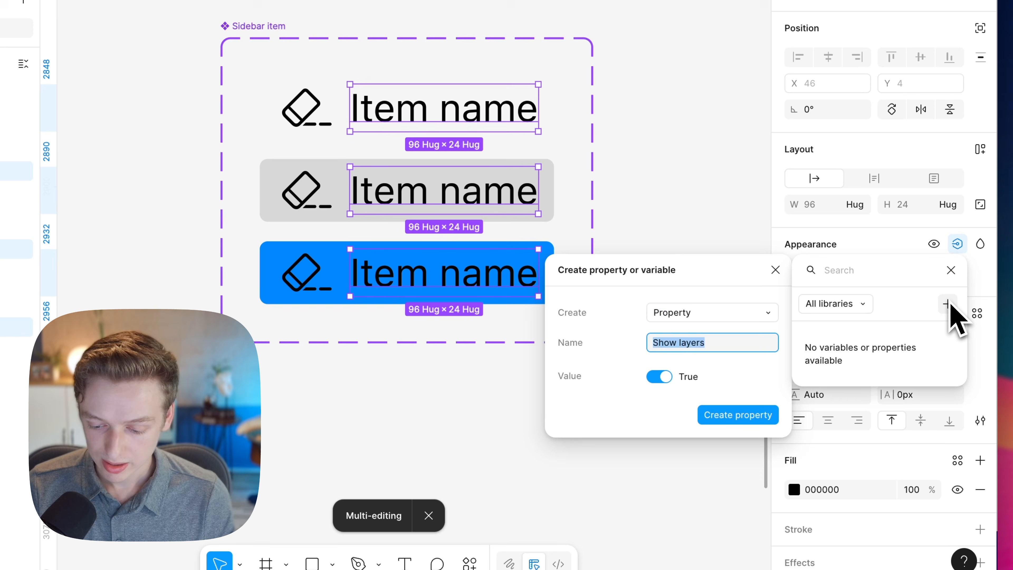
left_click(692, 345)
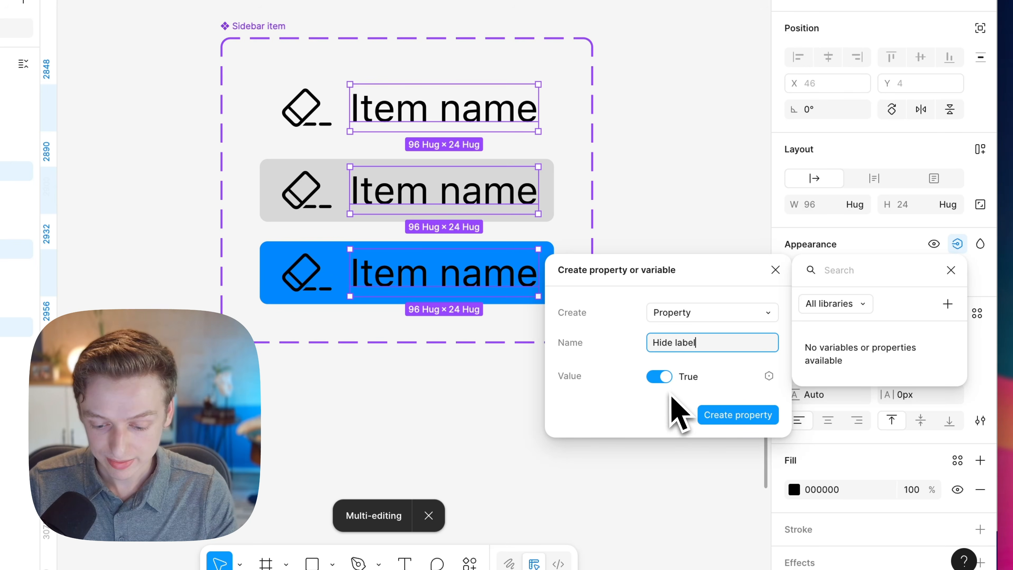
left_click(668, 382)
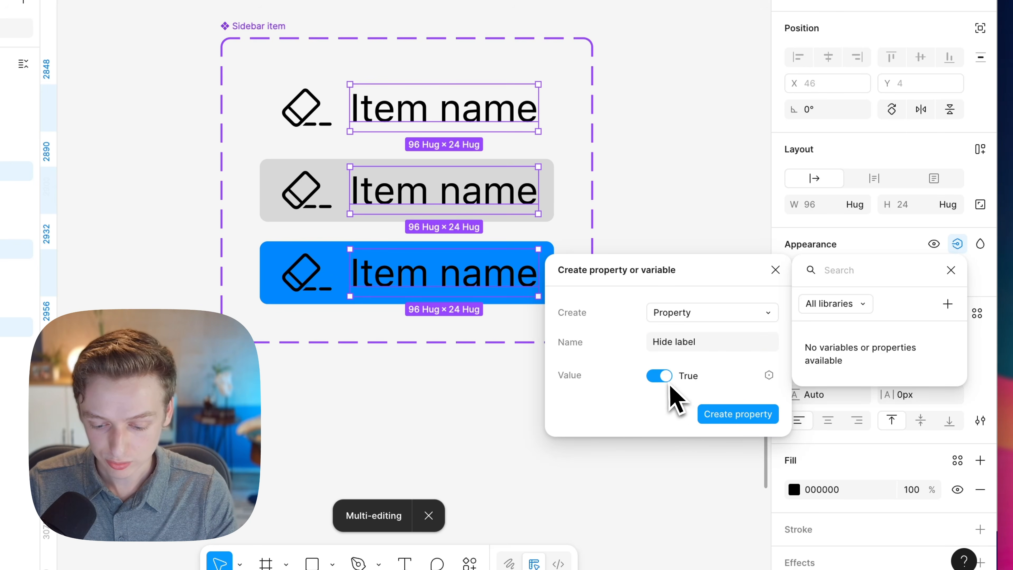
left_click(750, 417)
left_click(557, 355)
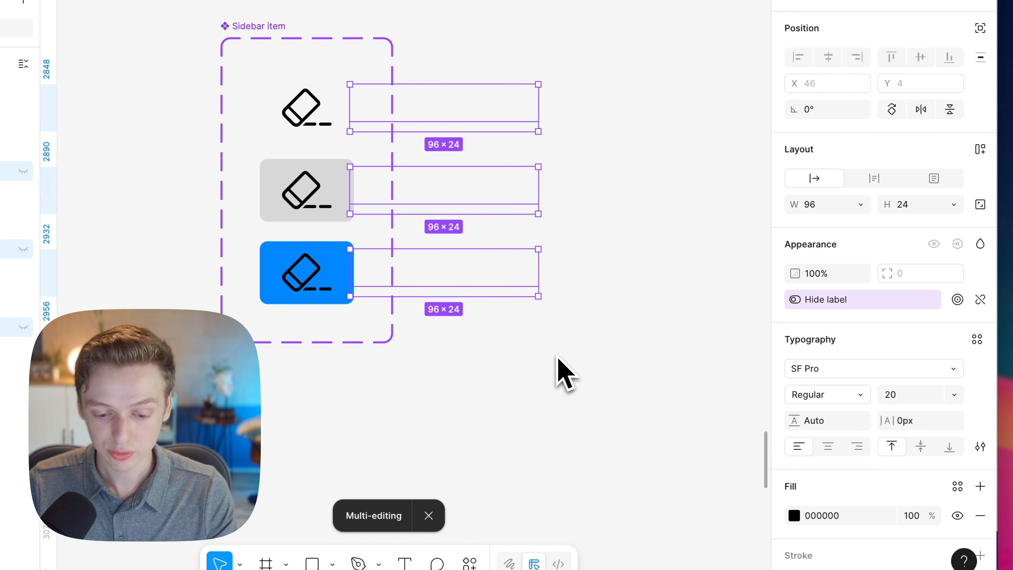
left_click(561, 360)
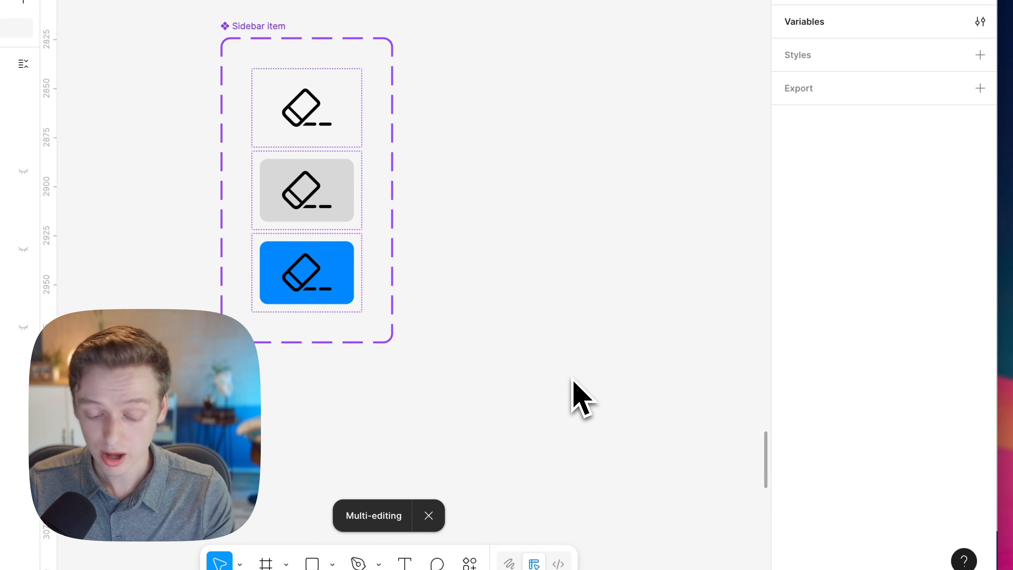
- Set the Sidebar item's Hide label property to True and rename it Show label
left_click(283, 66)
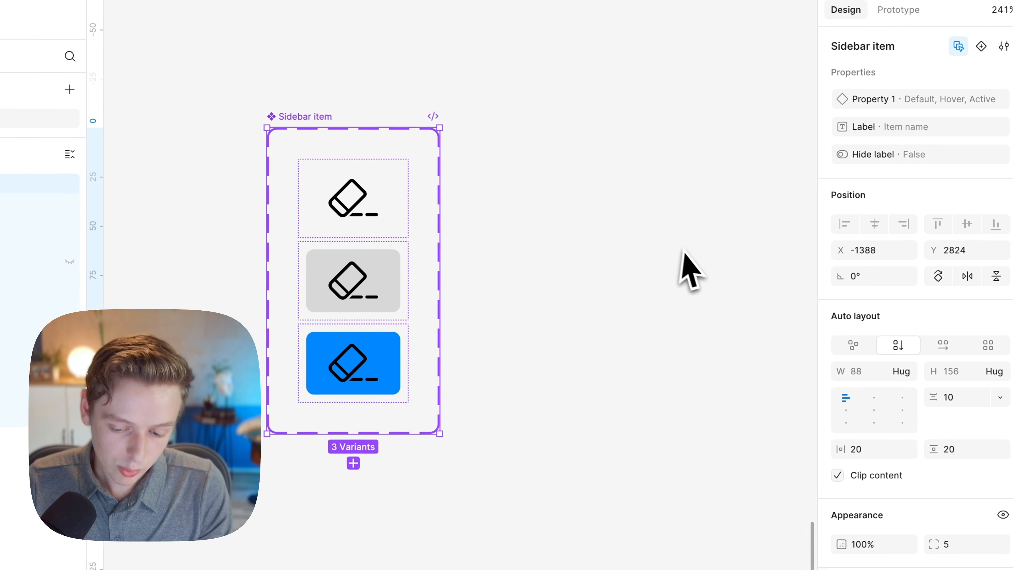
mouse_move(985, 157)
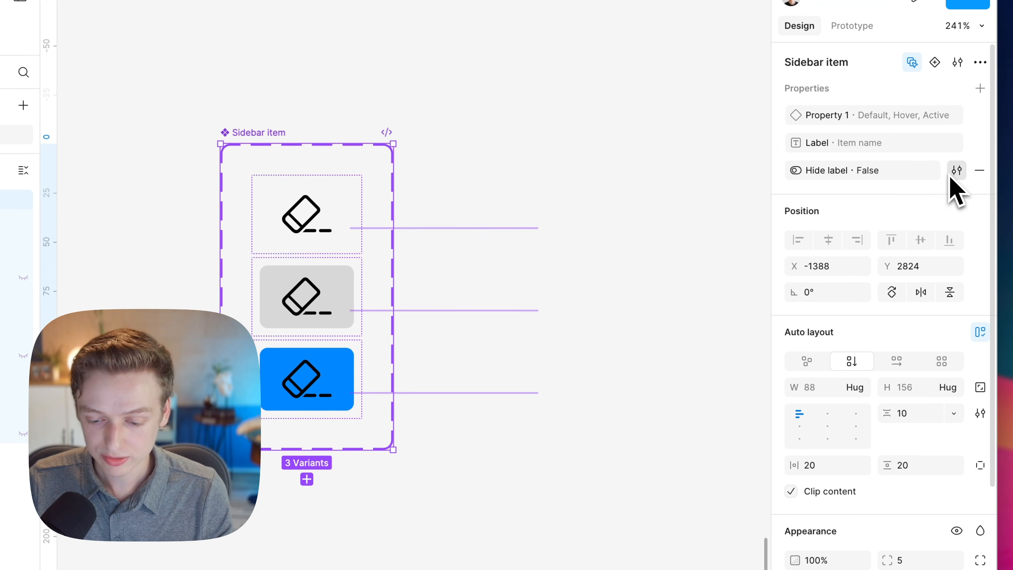
left_click(957, 170)
left_click(660, 236)
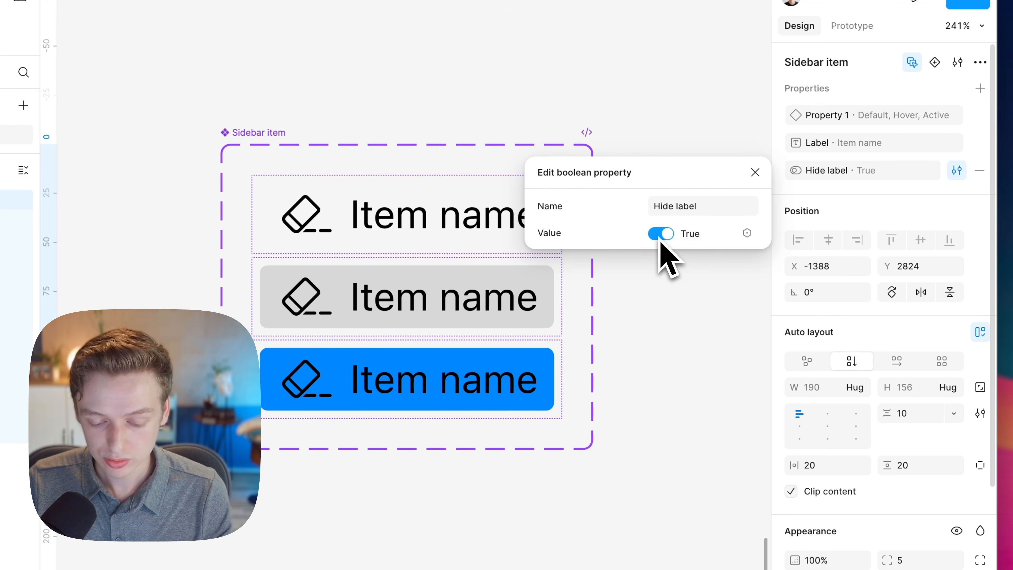
left_click(660, 215)
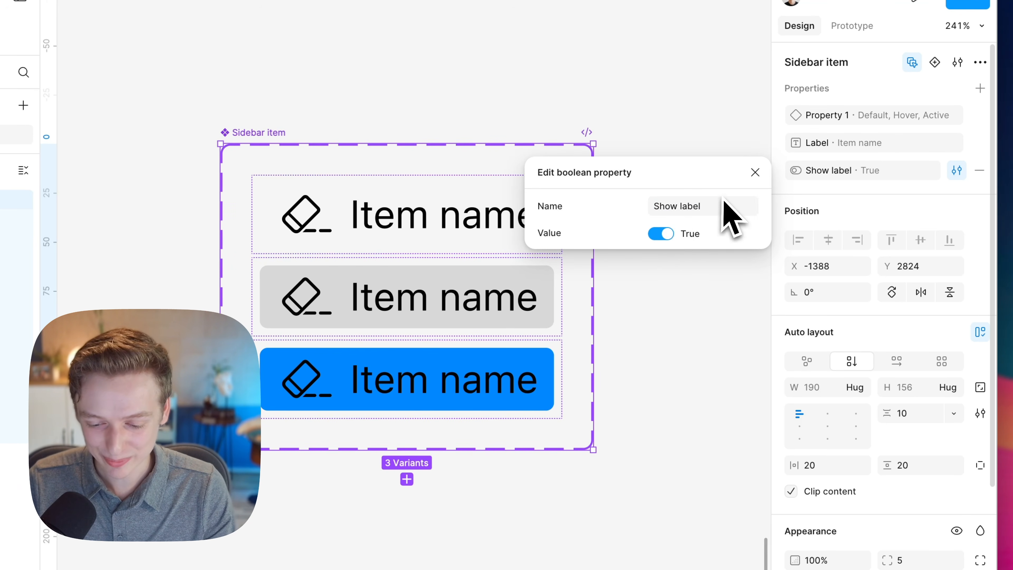
left_click(755, 172)
left_click(685, 351)
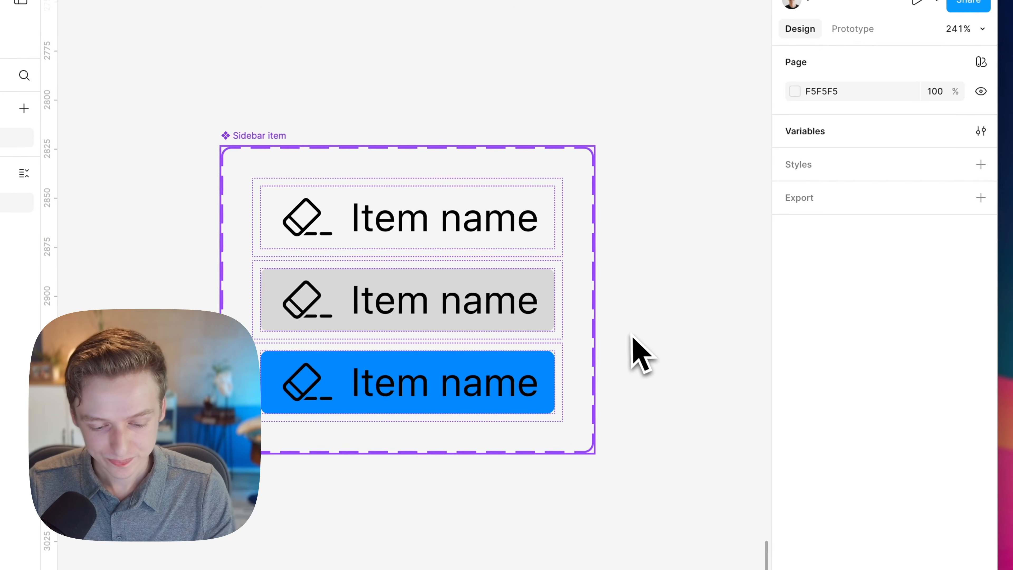
- Place an instance of the Default Sidebar item inside Frame 4's glass panel, at about X 66, Y 82 within the panel
scroll(633, 337, "down", 5)
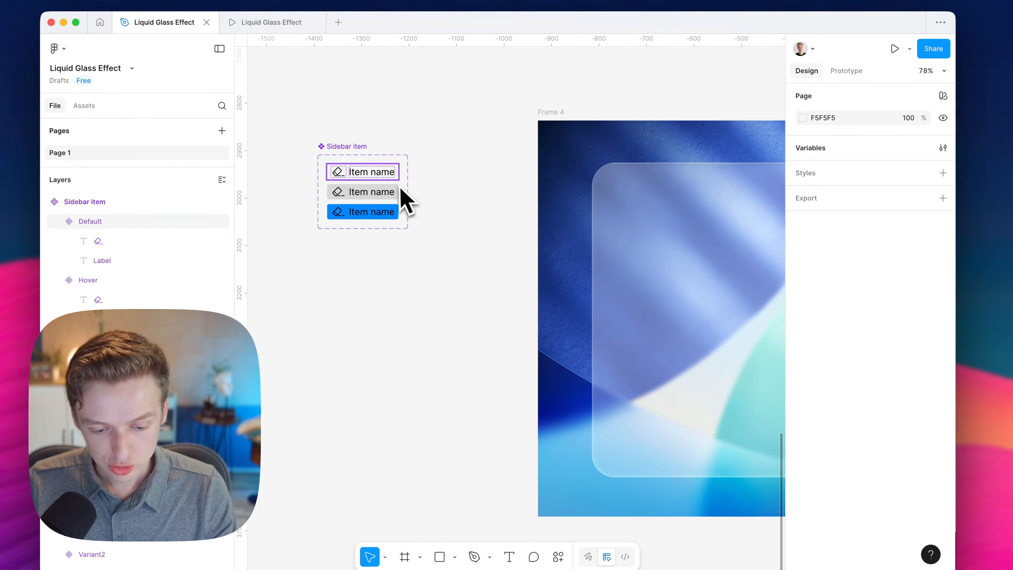
left_click_drag(354, 174, 648, 212)
scroll(652, 220, "up", 5)
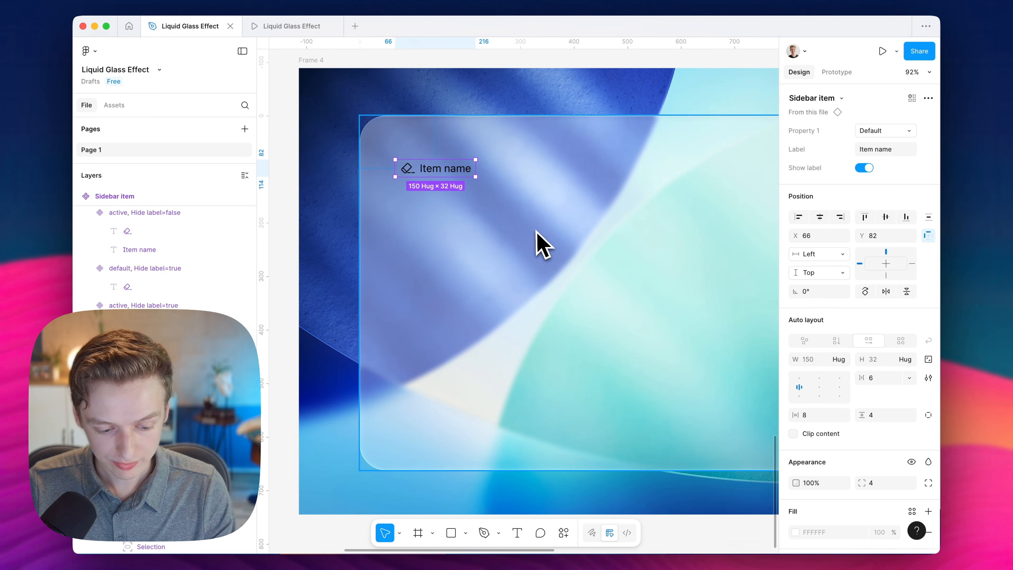
scroll(515, 233, "left", 3)
scroll(515, 233, "up", 1)
- Apply auto layout to the glass panel frame that contains the Sidebar item instance
left_click(535, 280)
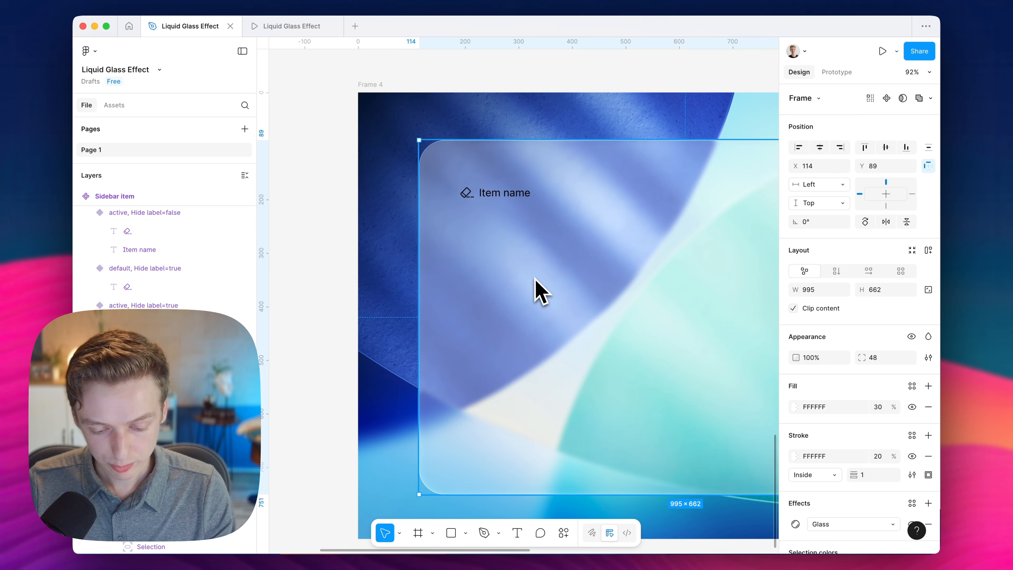
scroll(535, 278, "right", 3)
scroll(535, 278, "down", 1)
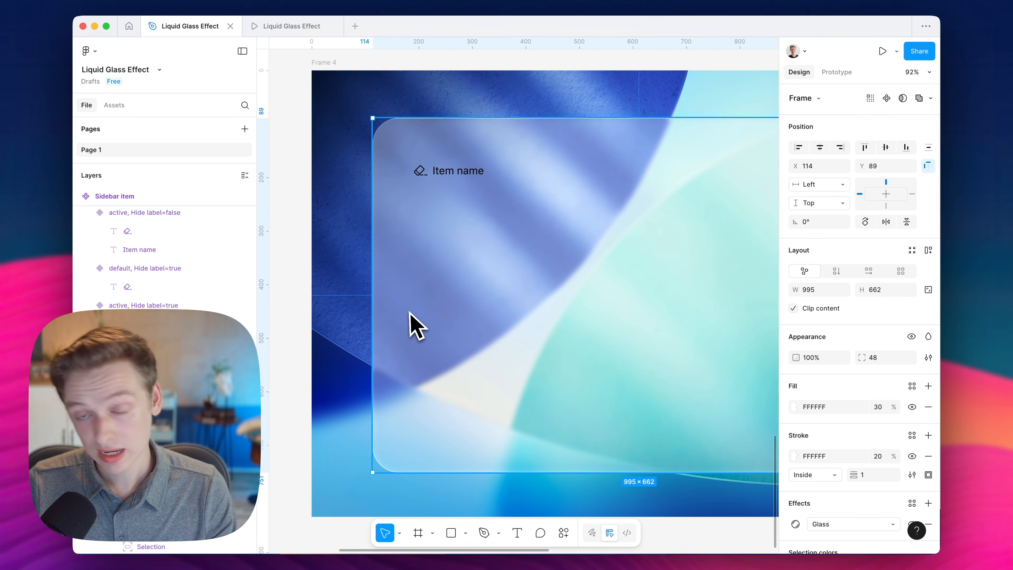
key("shift+a")
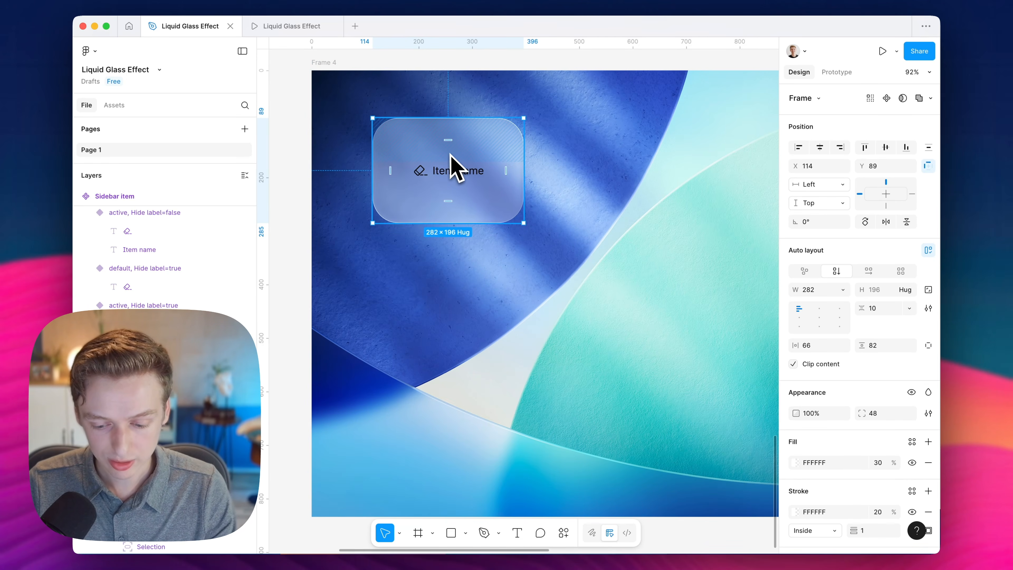
- Set the glass panel's horizontal and vertical auto layout padding to 32 each
left_click(813, 347)
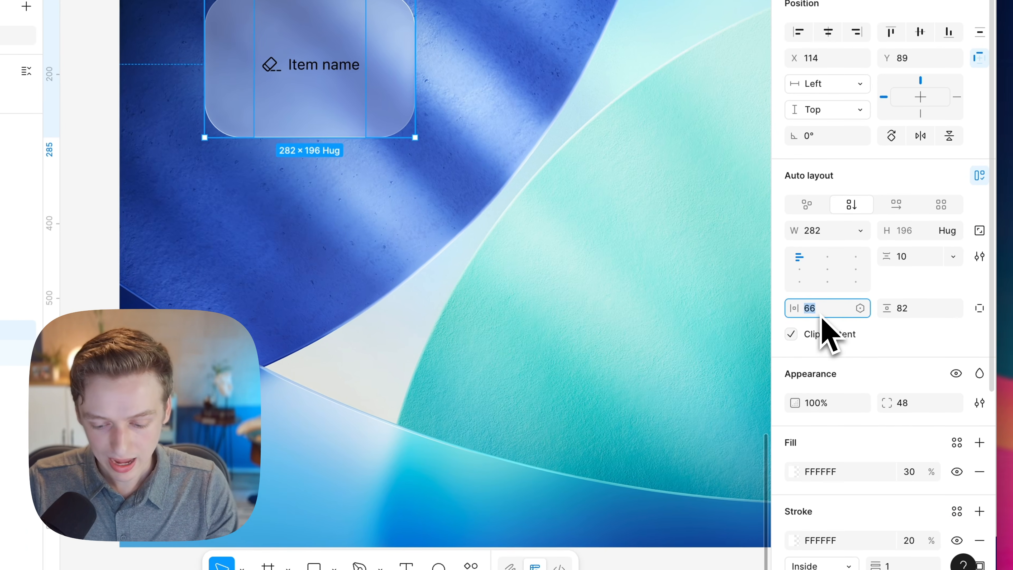
type("32")
key("Tab")
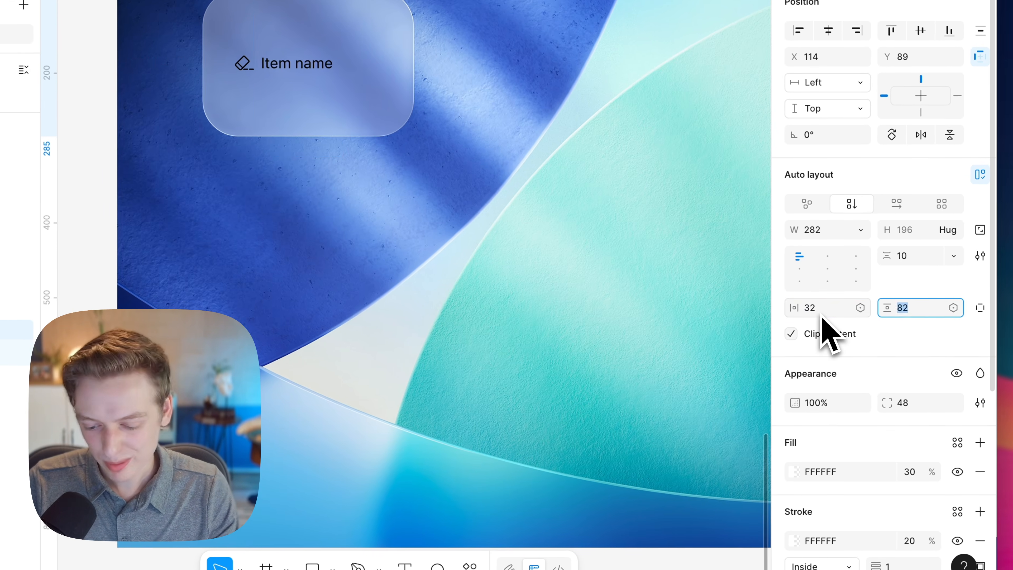
type("32")
key("Return")
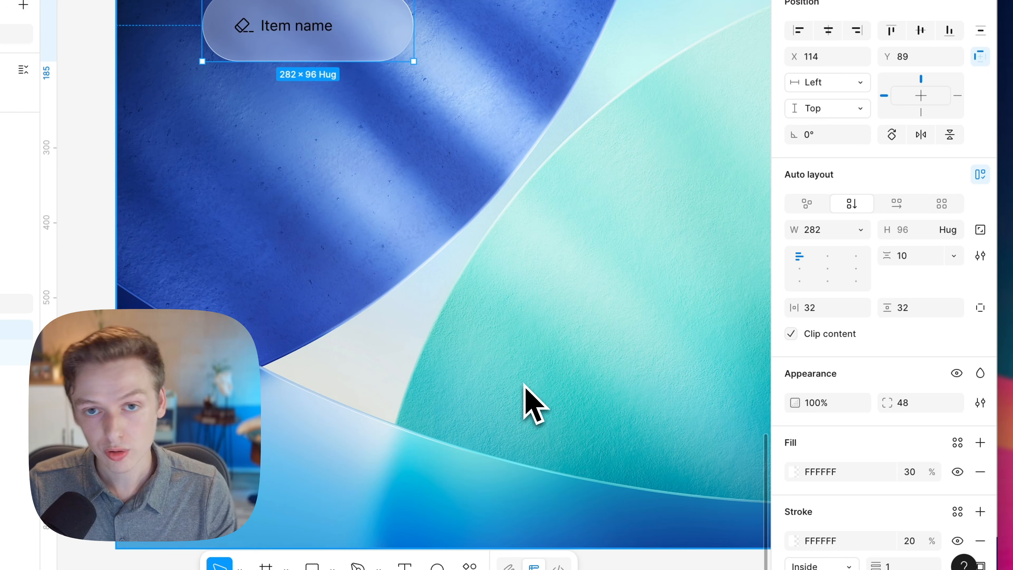
- Reduce the glass panel's corner radius to 25
scroll(524, 387, "up", 2)
scroll(525, 387, "left", 3)
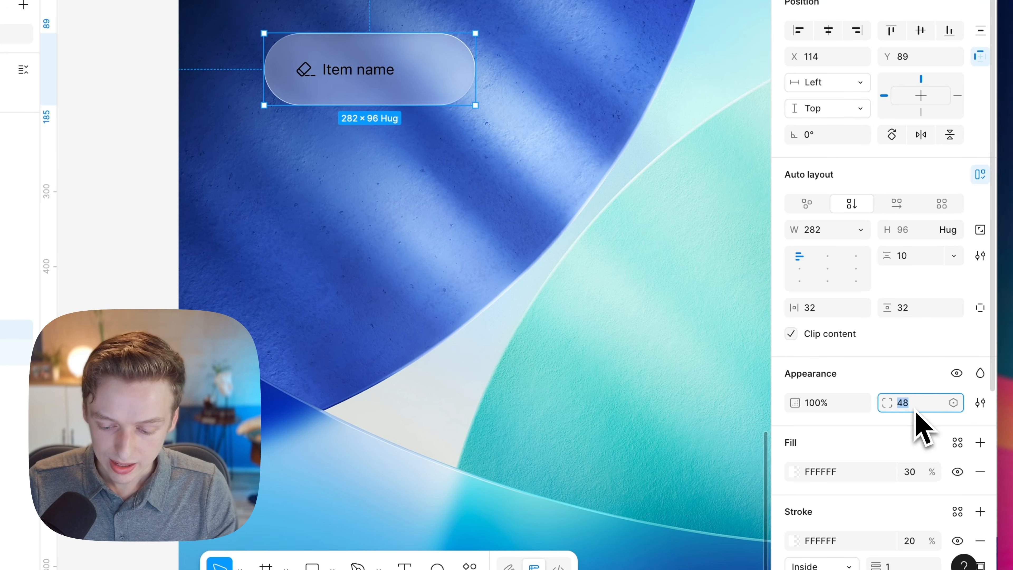
left_click_drag(885, 406, 846, 407)
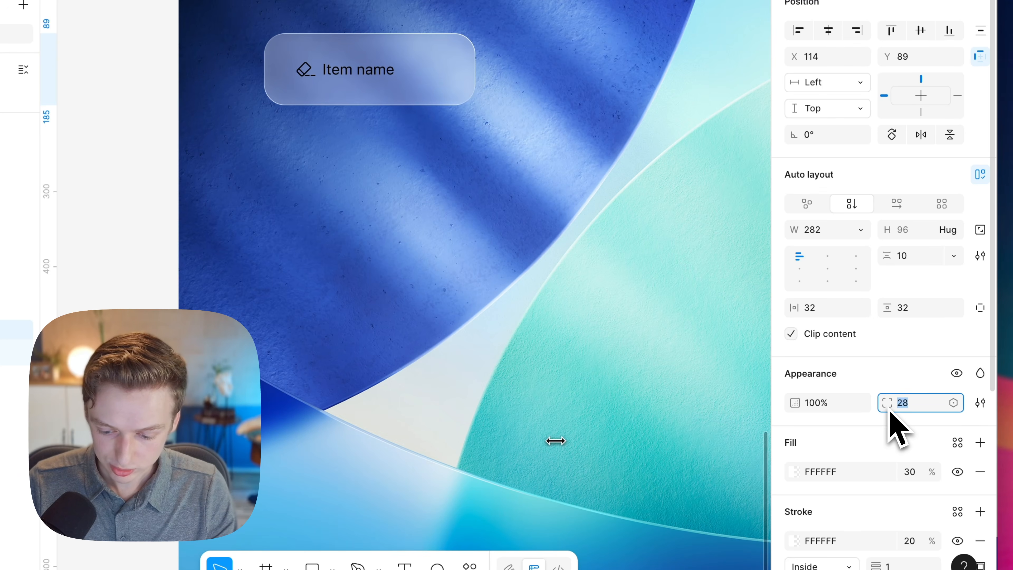
left_click(615, 262)
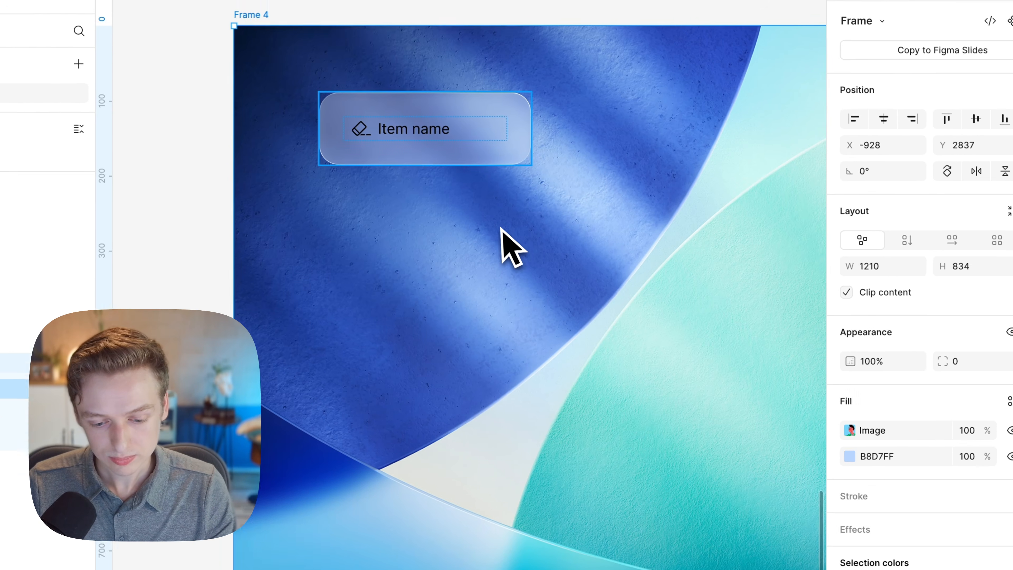
- Wrap the panel's Sidebar item instance in its own auto layout frame and duplicate the instance four times inside it
double_click(358, 79)
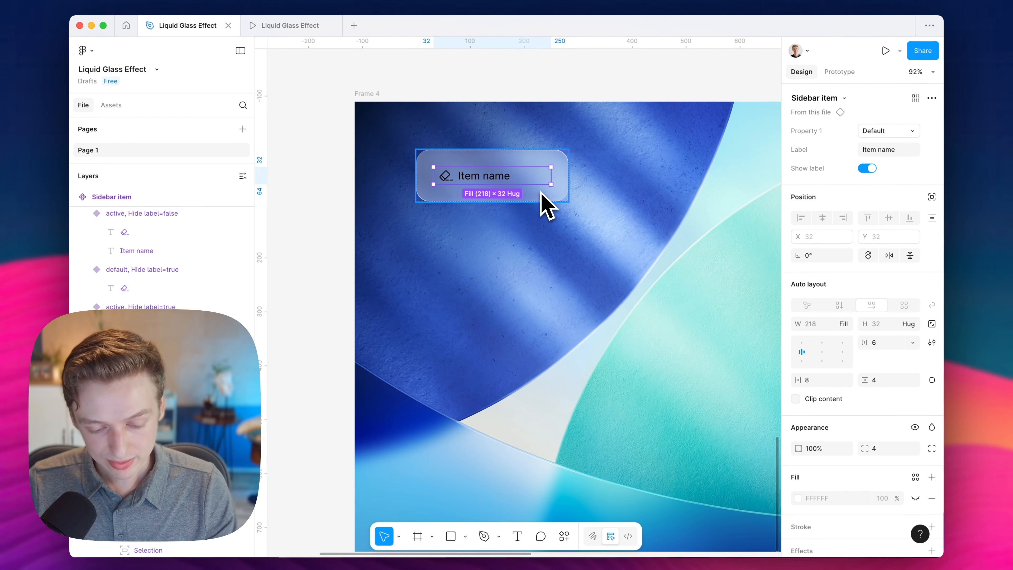
key("shift+a")
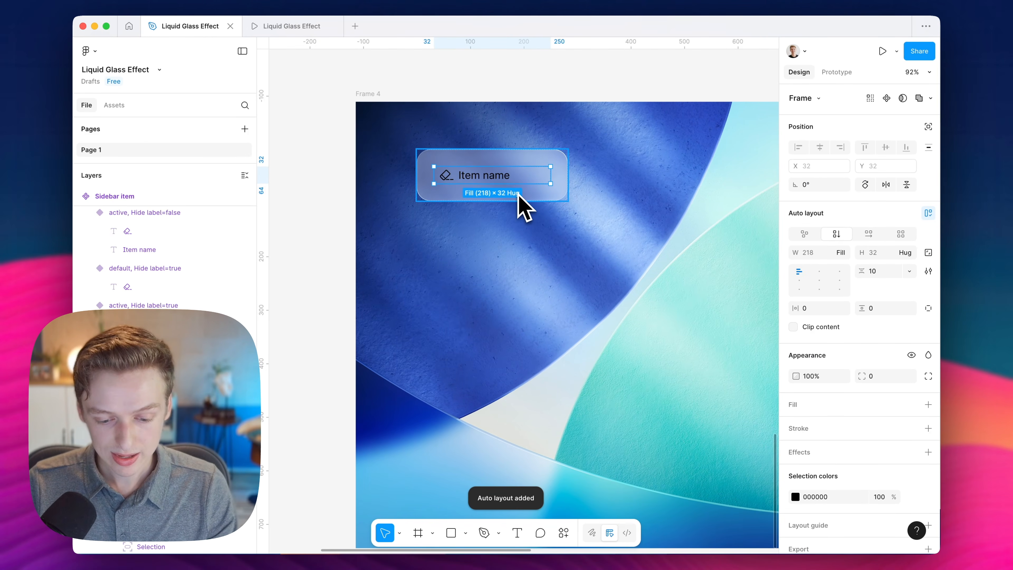
key("Return")
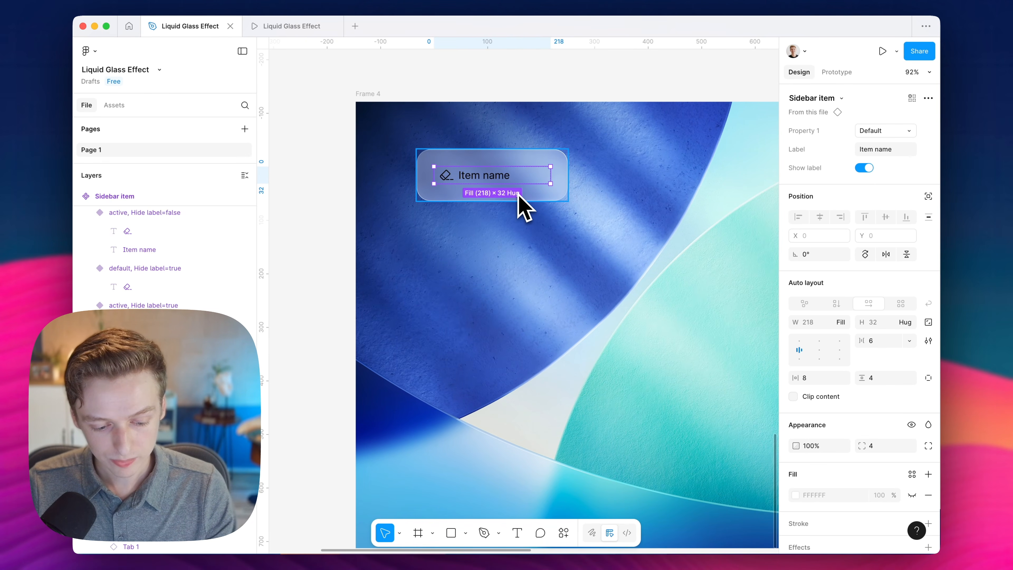
key("super+d")
key("super+d")
key("super+d")
key("super+d")
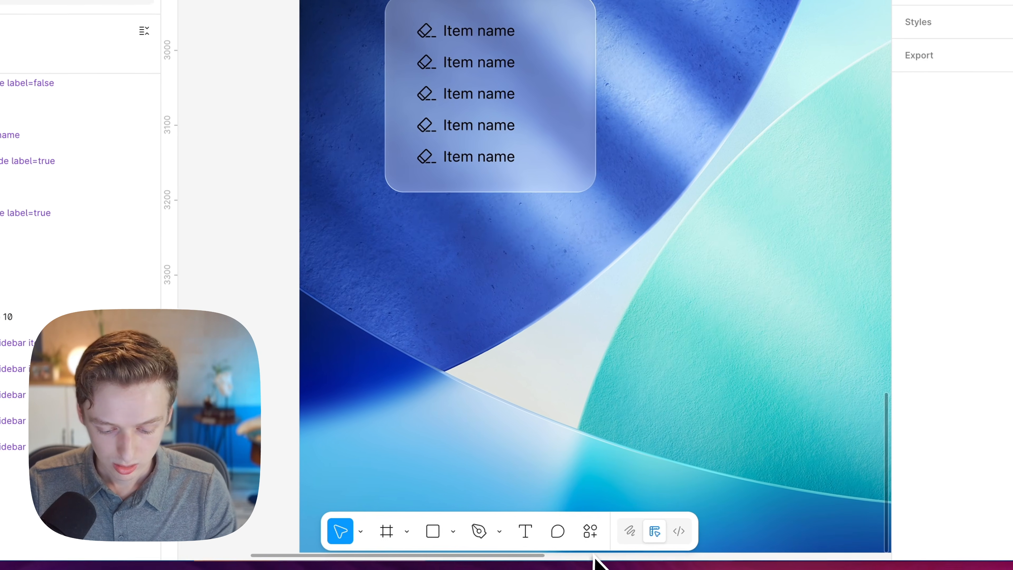
- Insert the LOQO wordmark logo onto Frame 4 with the Logoipsum plugin
left_click(563, 533)
left_click(384, 357)
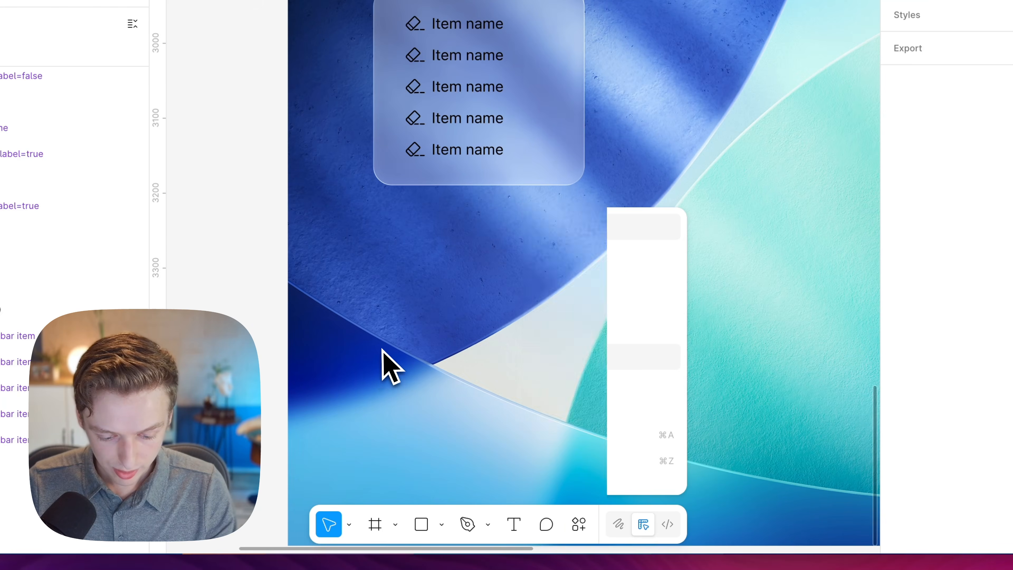
scroll(496, 211, "right", 2)
scroll(495, 211, "down", 1)
scroll(616, 298, "down", 3)
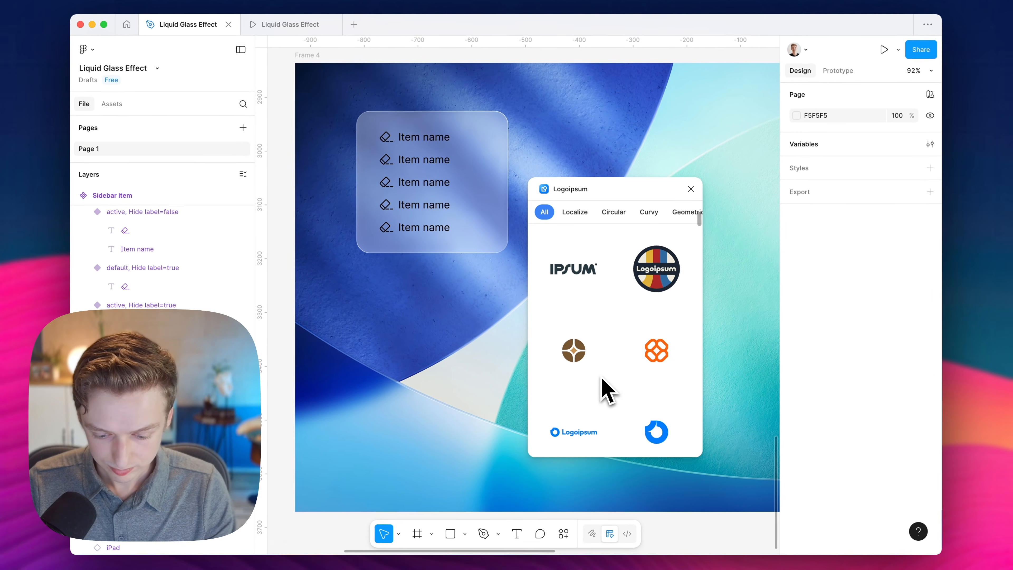
scroll(607, 384, "up", 5)
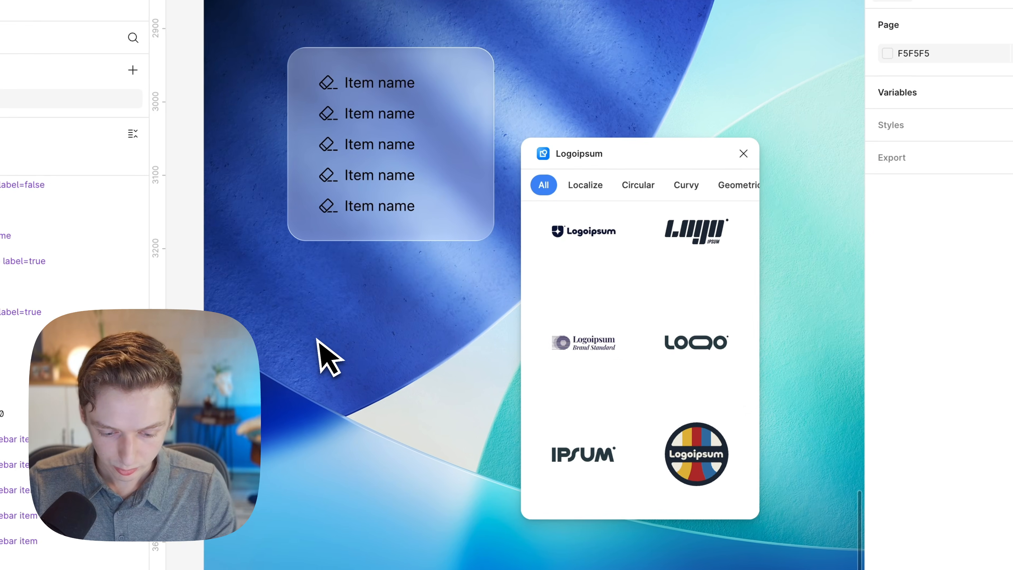
left_click(689, 386)
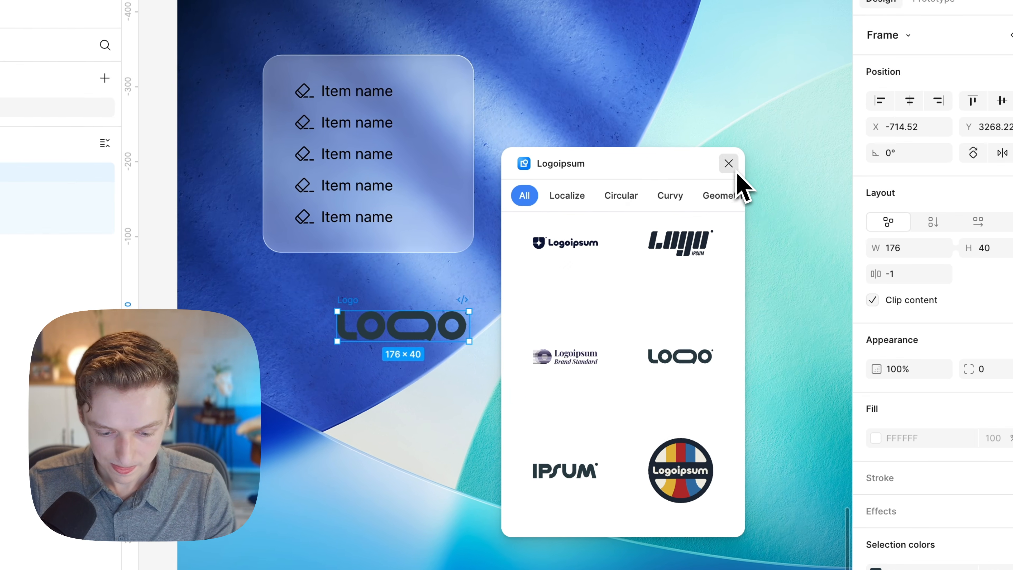
- Close the Logoipsum plugin and place the logo above the list of Sidebar items inside the glass panel
left_click(748, 150)
left_click_drag(404, 379, 427, 141)
key("Escape")
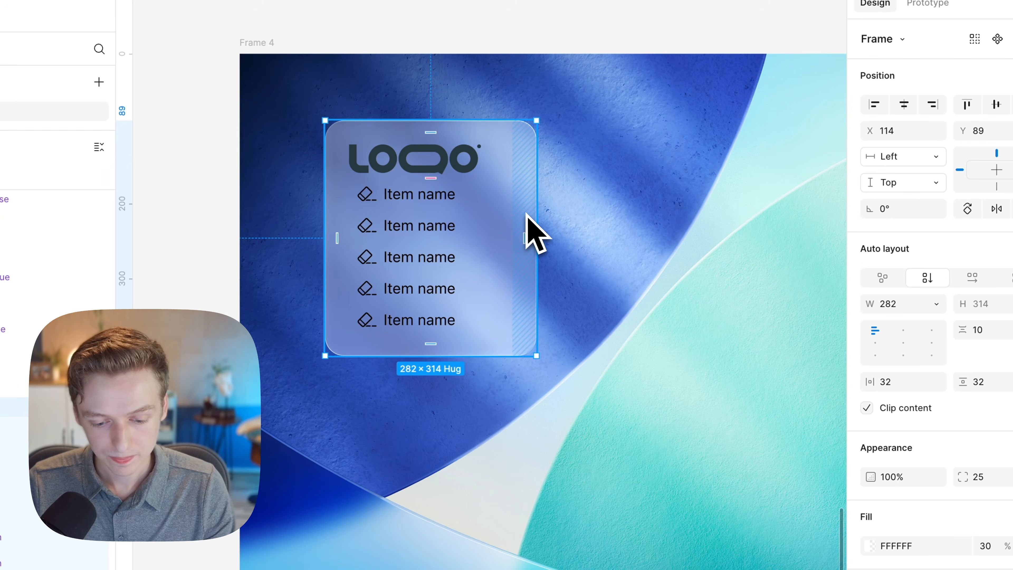
- Recolor the Sidebar item component set's 000000 colors, at 100% and 12% opacity, to FFFFFF
scroll(527, 216, "left", 5)
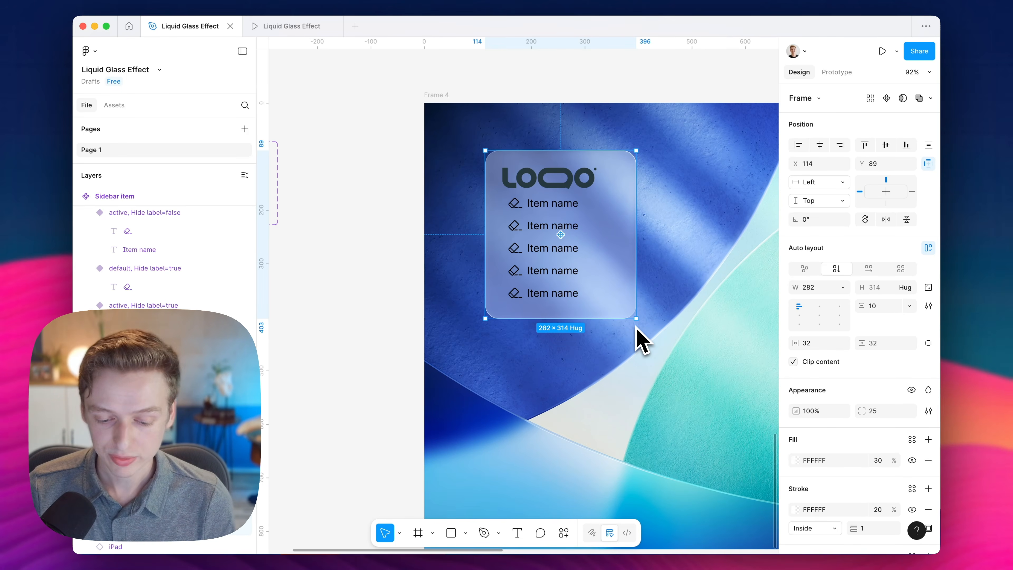
scroll(635, 327, "left", 1)
left_click(348, 279)
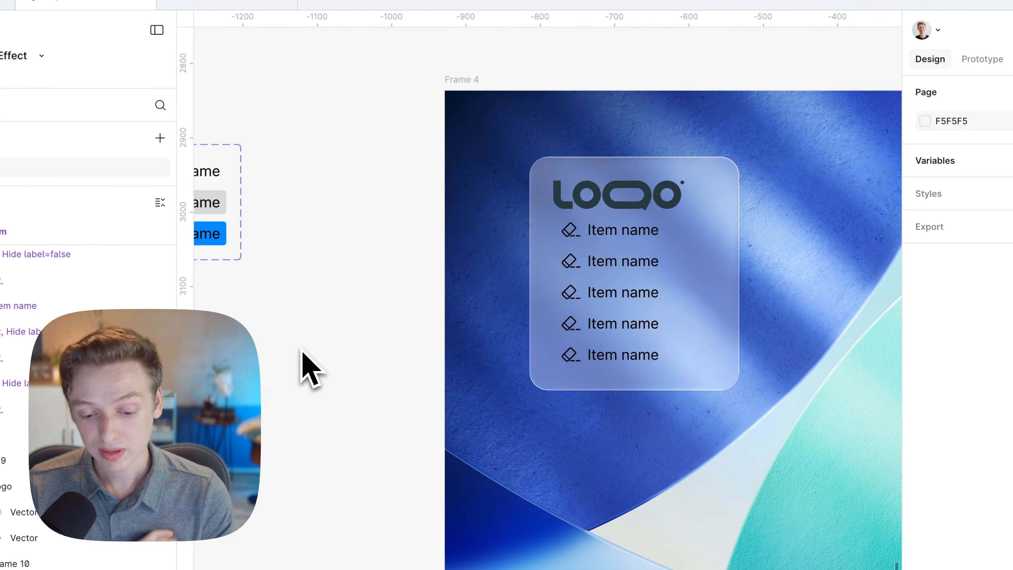
scroll(345, 279, "left", 2)
scroll(303, 359, "left", 3)
left_click(274, 132)
scroll(359, 192, "right", 2)
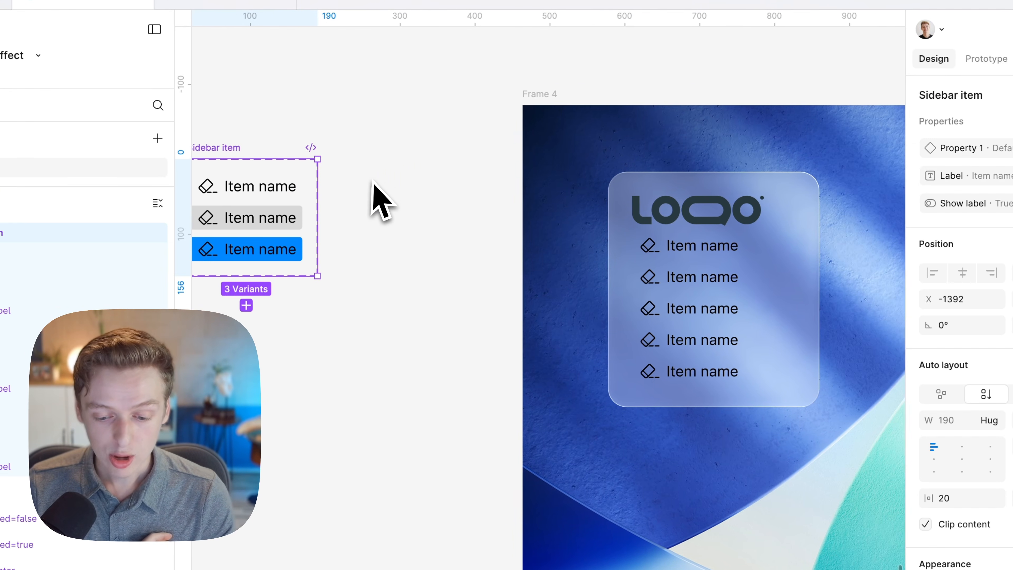
scroll(901, 523, "down", 5)
left_click(860, 397)
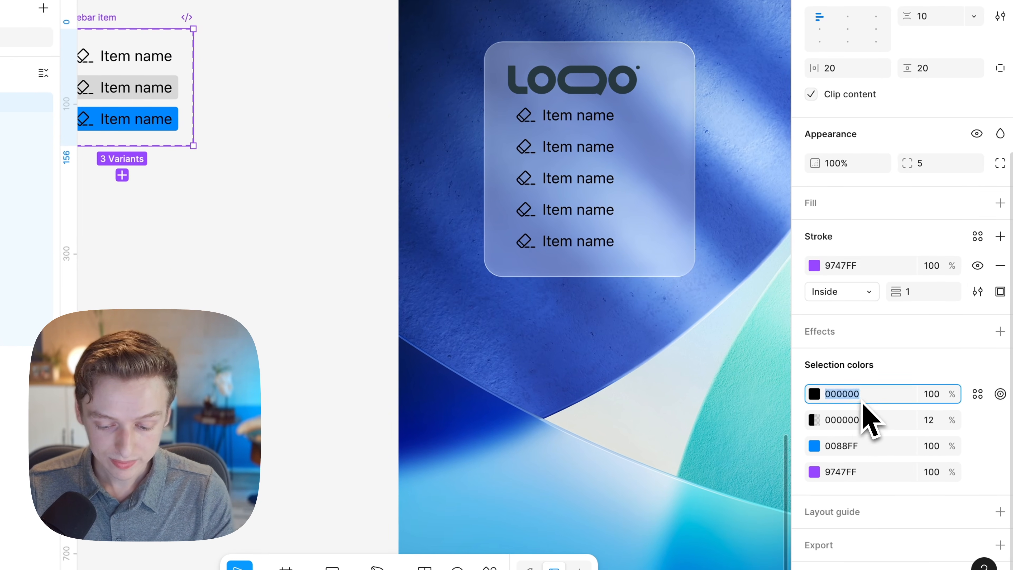
type("fff")
left_click(856, 413)
type("fff")
key("Return")
- Undo and redo the Sidebar item's white recoloring to compare both versions on the glass panel
key("ctrl+z")
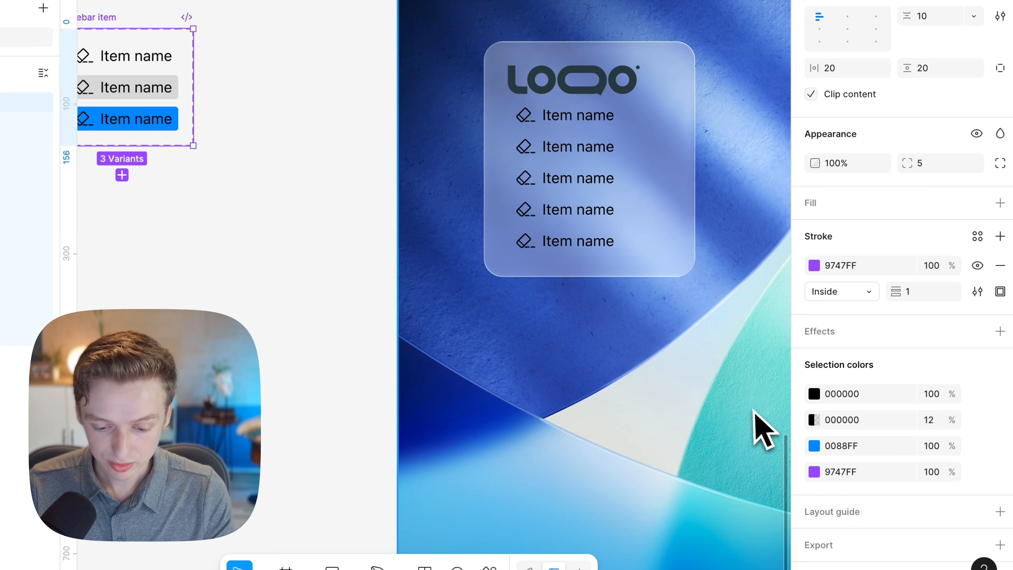
scroll(678, 428, "right", 2)
key("ctrl+shift+z")
scroll(648, 431, "right", 3)
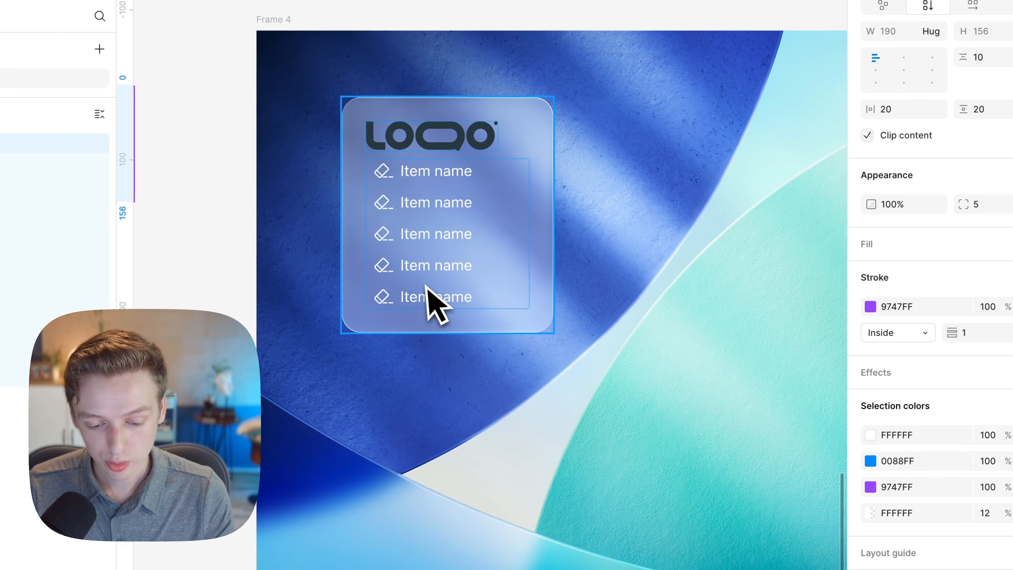
left_click(374, 179)
left_click(541, 230)
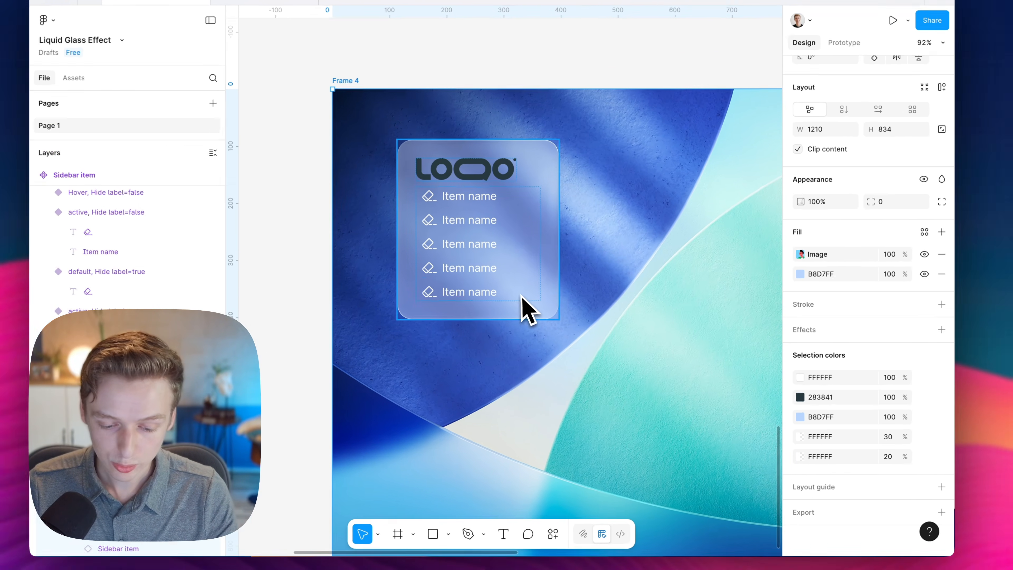
- Move the glass panel over the boundary between the blue and teal shapes and try its Glass effect with Frost at 25
left_click(537, 322)
scroll(863, 365, "down", 5)
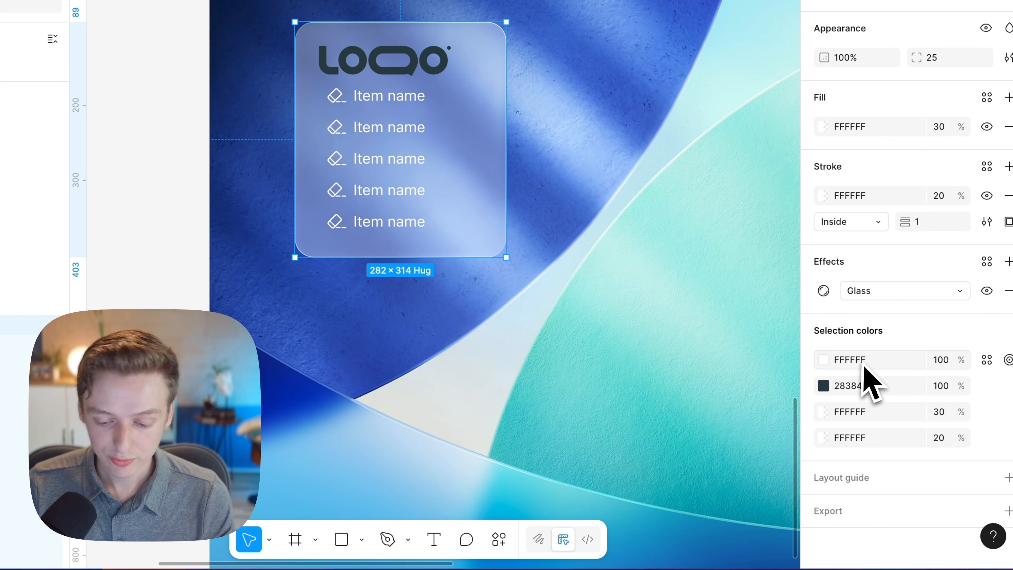
left_click(821, 294)
left_click_drag(698, 484, 675, 485)
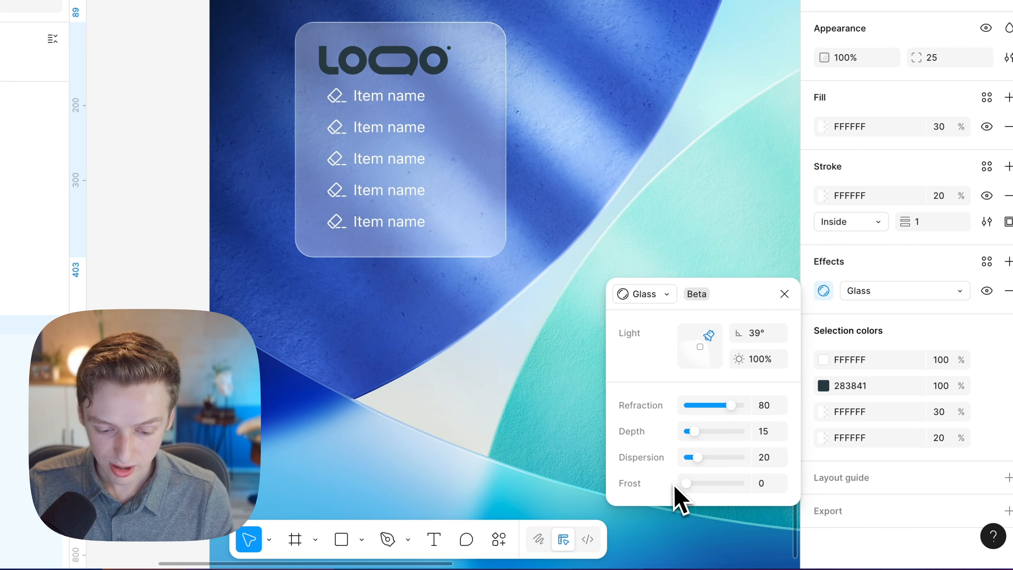
left_click_drag(395, 134, 626, 226)
scroll(674, 263, "right", 5)
scroll(674, 263, "down", 3)
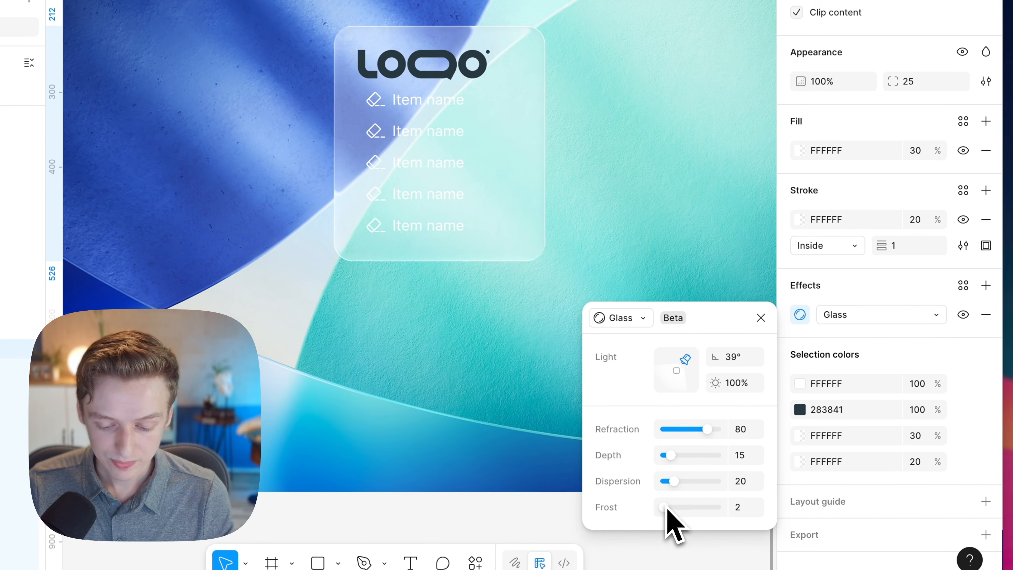
left_click_drag(734, 521, 744, 525)
left_click_drag(667, 510, 680, 509)
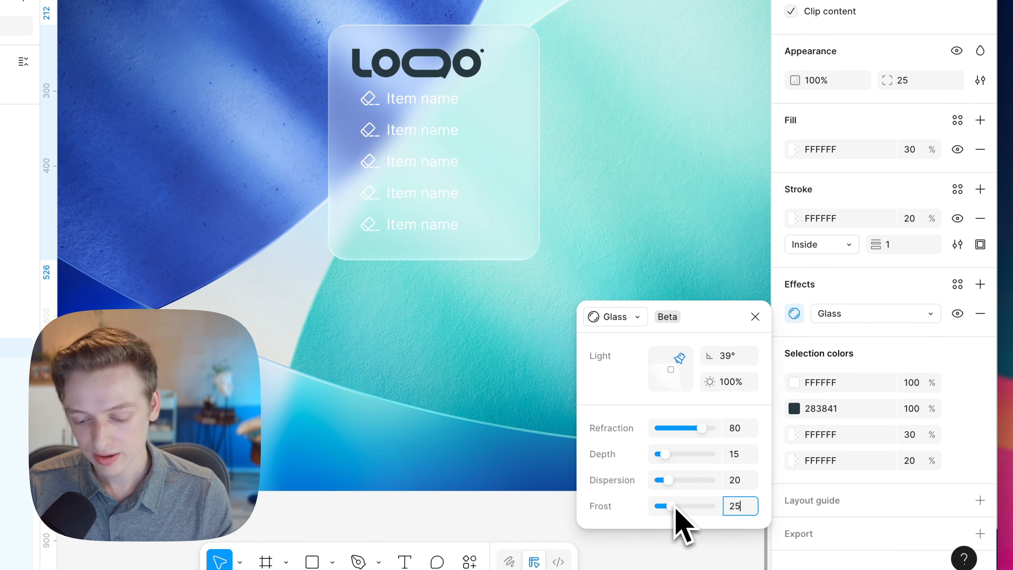
- Try a 000000 fill at 30% opacity on the glass panel
left_click(918, 156)
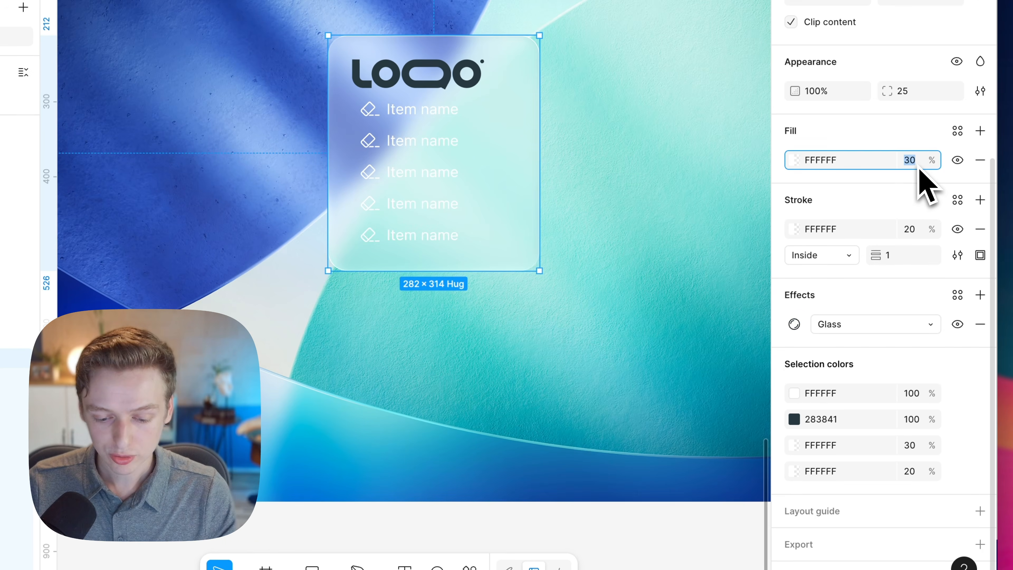
key("shift+Up")
key("shift+Down")
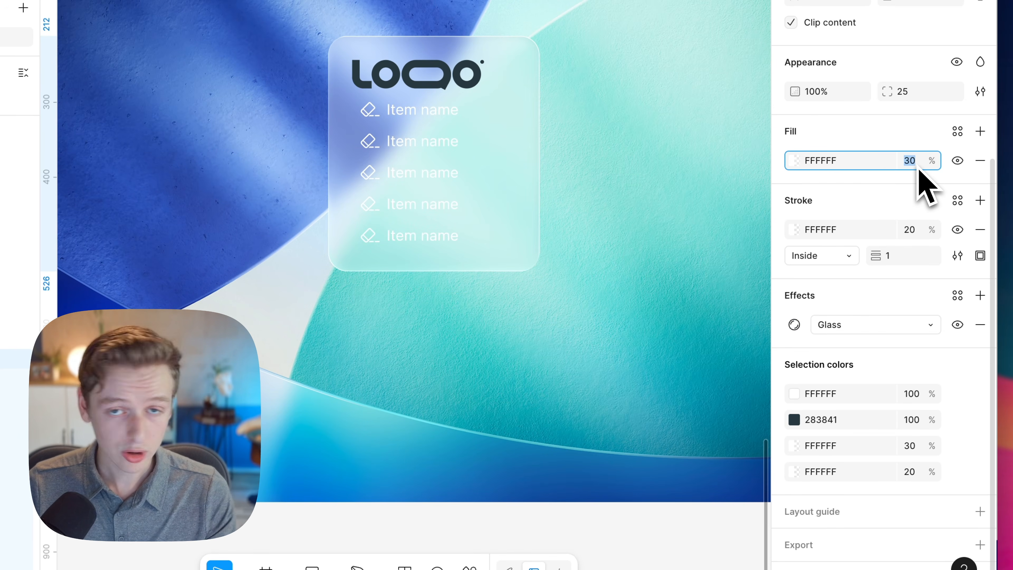
left_click(880, 168)
type("0")
key("Return")
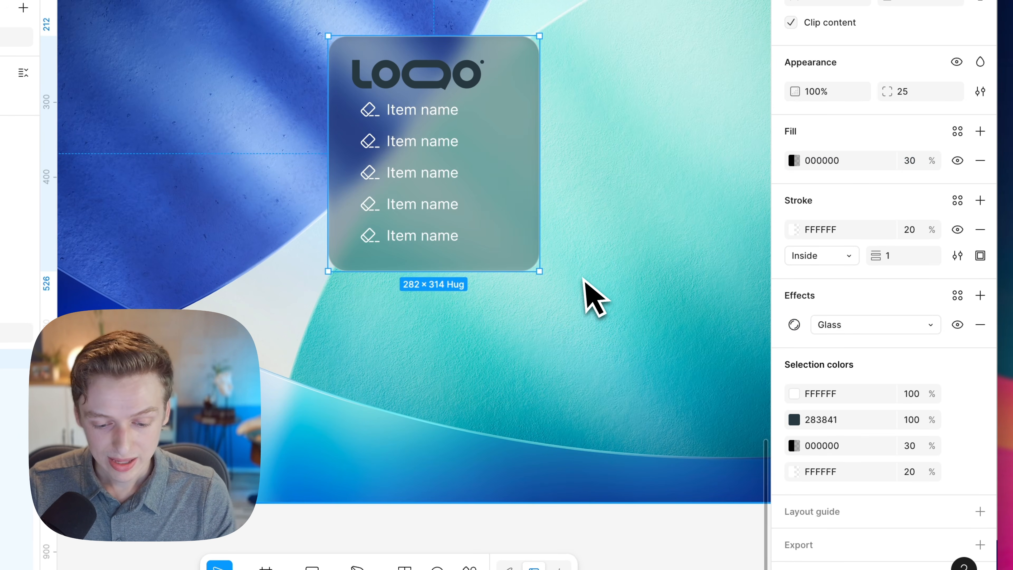
- Shift the dark glass panel slightly further over the teal shape and try a 000000 stroke at 20% opacity
left_click_drag(610, 283, 654, 326)
left_click(830, 230)
type("0")
key("Return")
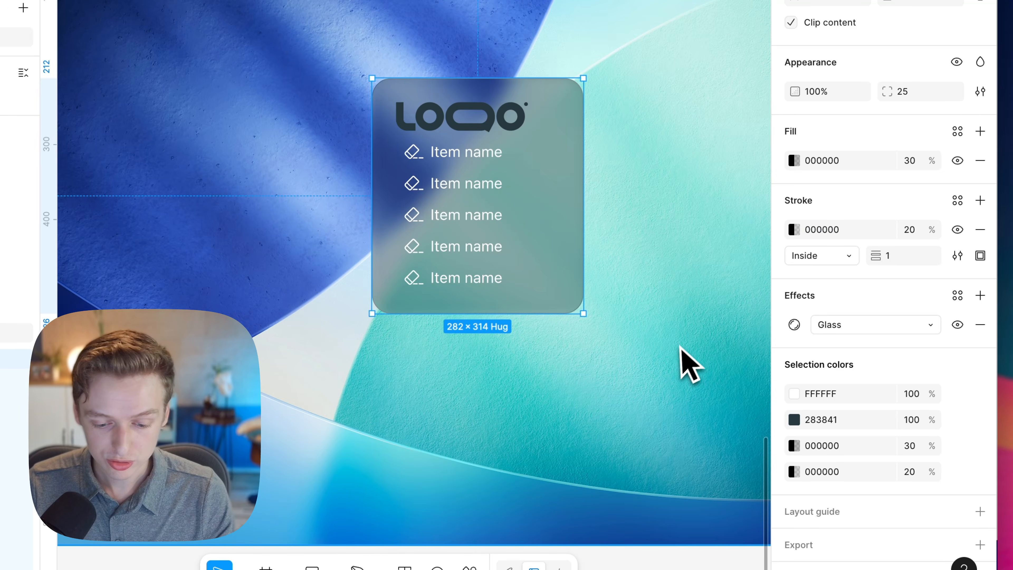
left_click(626, 471)
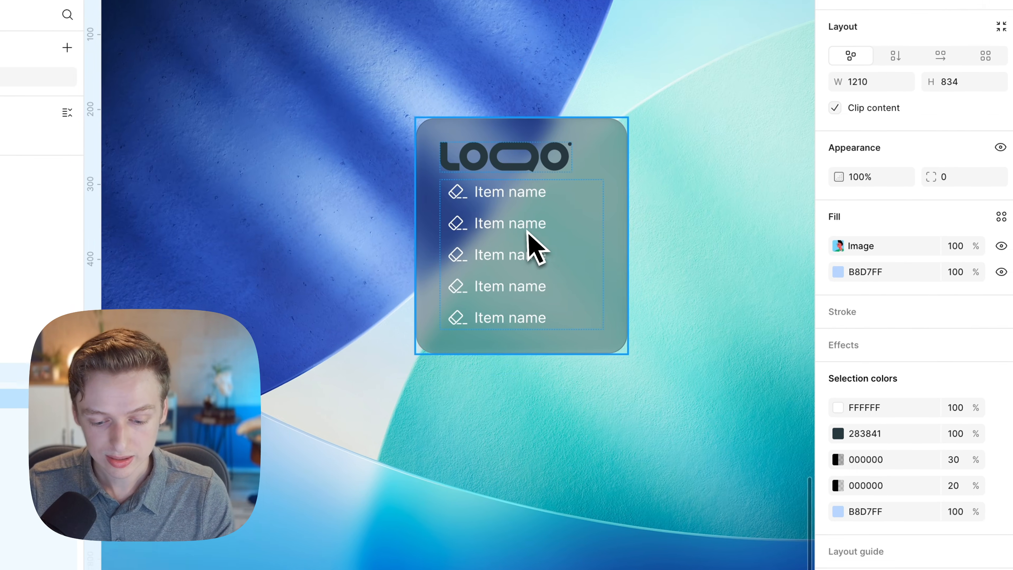
left_click(527, 234)
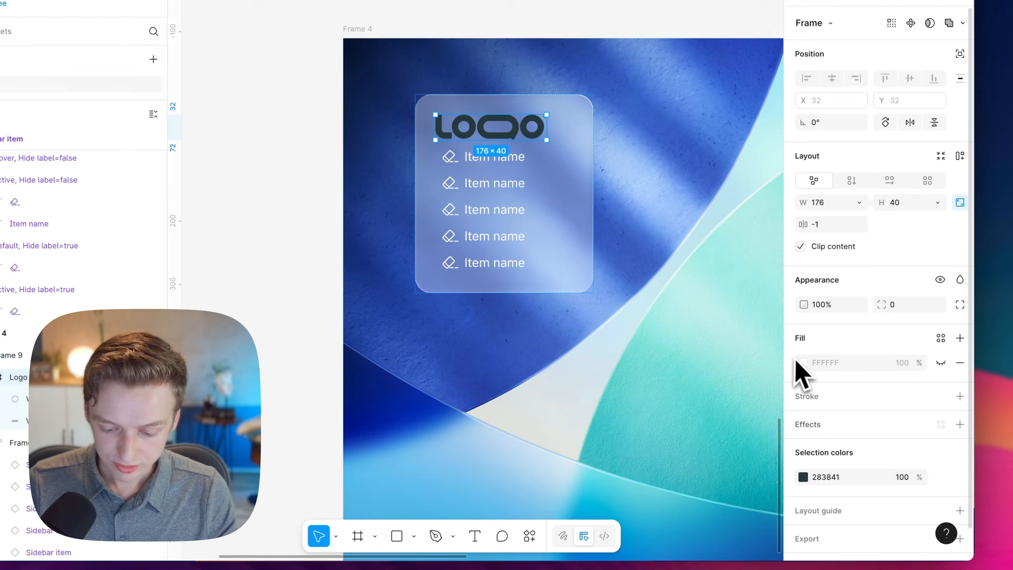
- Change the logo's color to the light blue B8D7FF used on this page
left_click(803, 477)
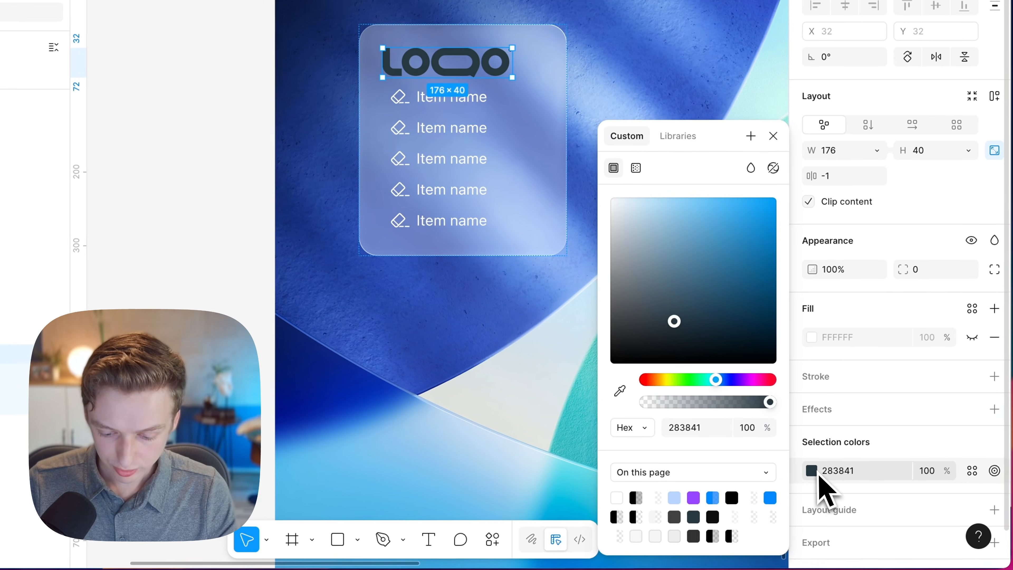
left_click(686, 502)
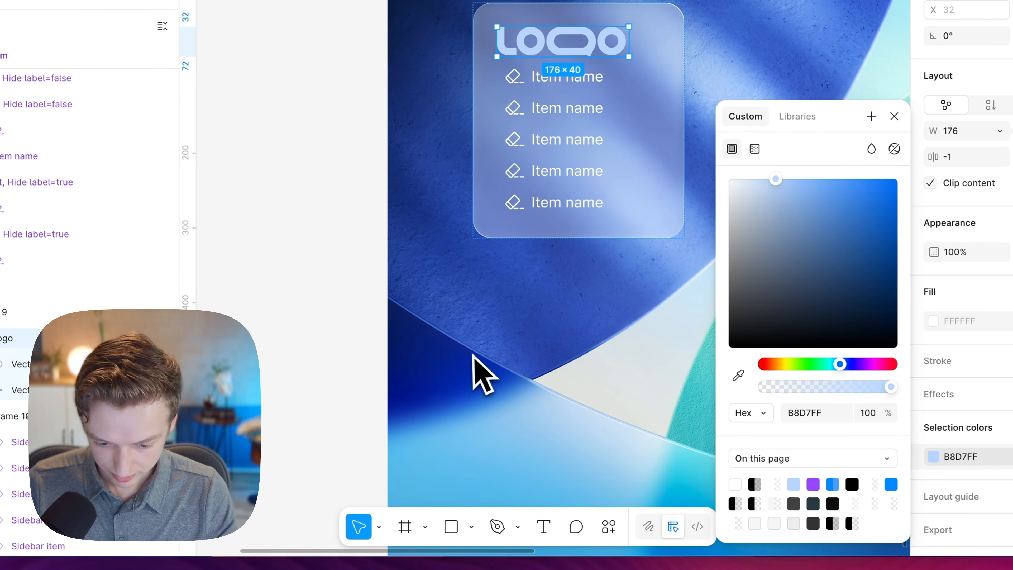
left_click(169, 309)
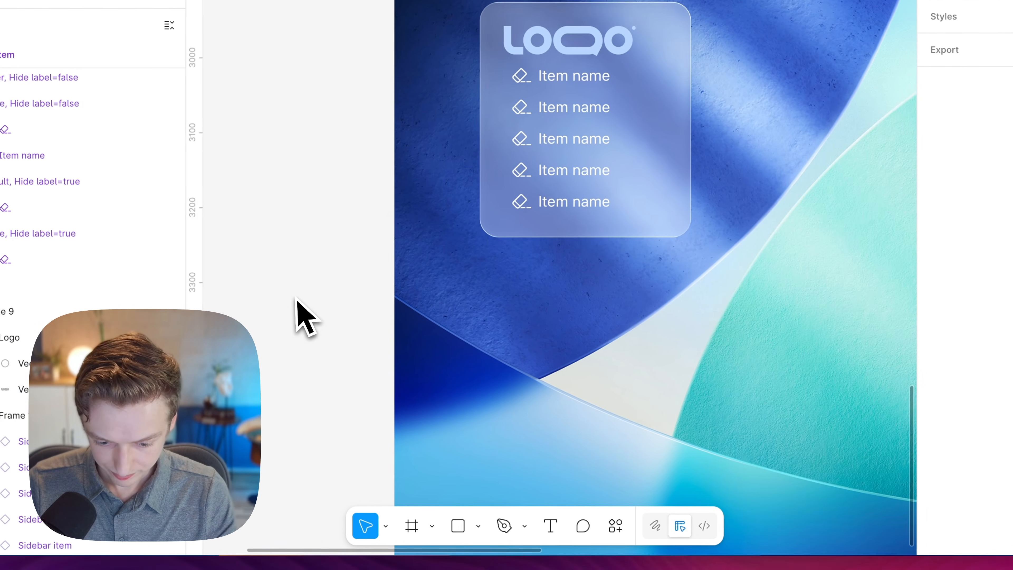
- Draw a 32 × 32 frame on the blue shape just below the glass panel and give it an FFFFFF fill
key("f")
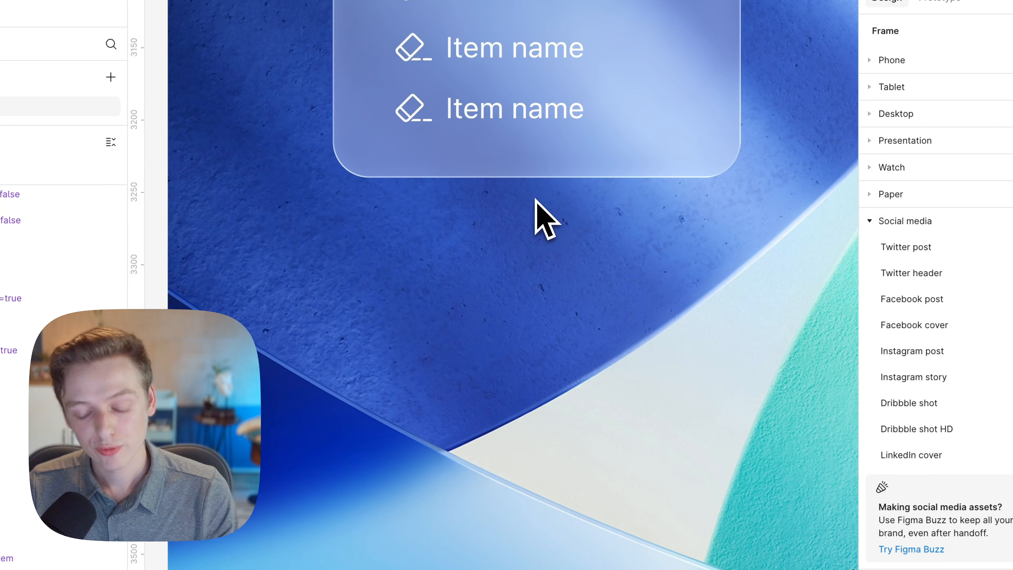
left_click_drag(364, 217, 411, 263)
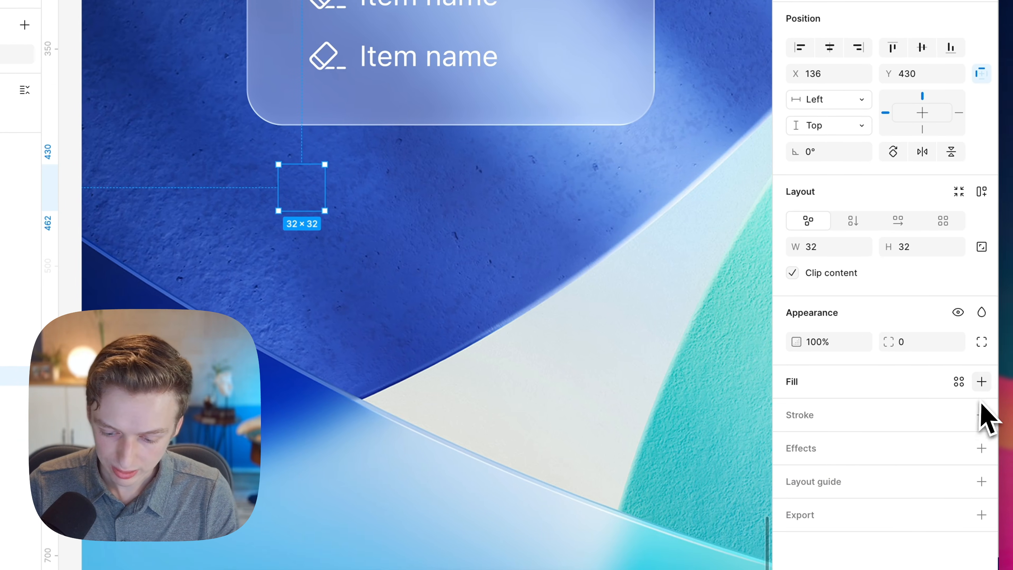
left_click(980, 381)
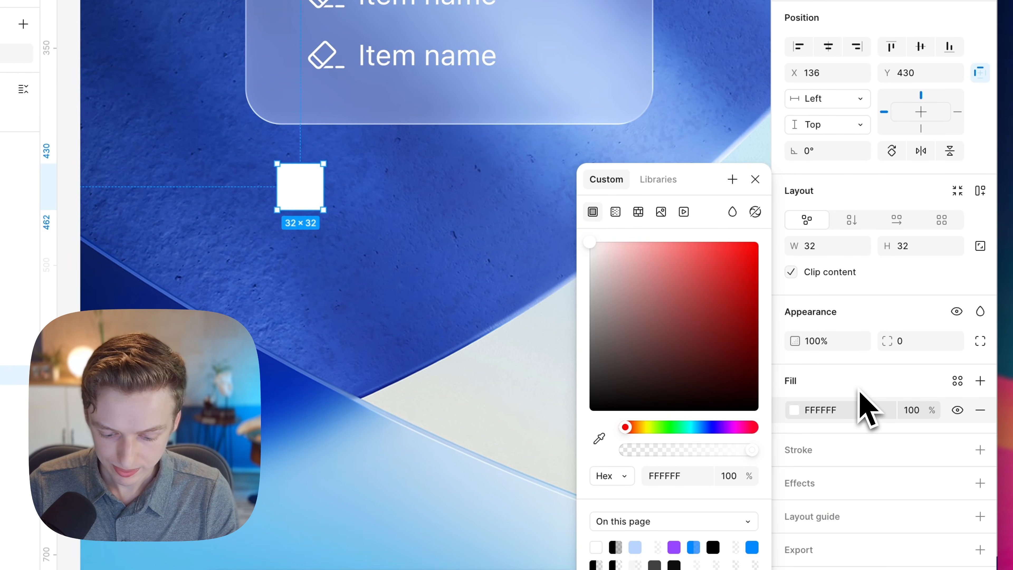
left_click(755, 179)
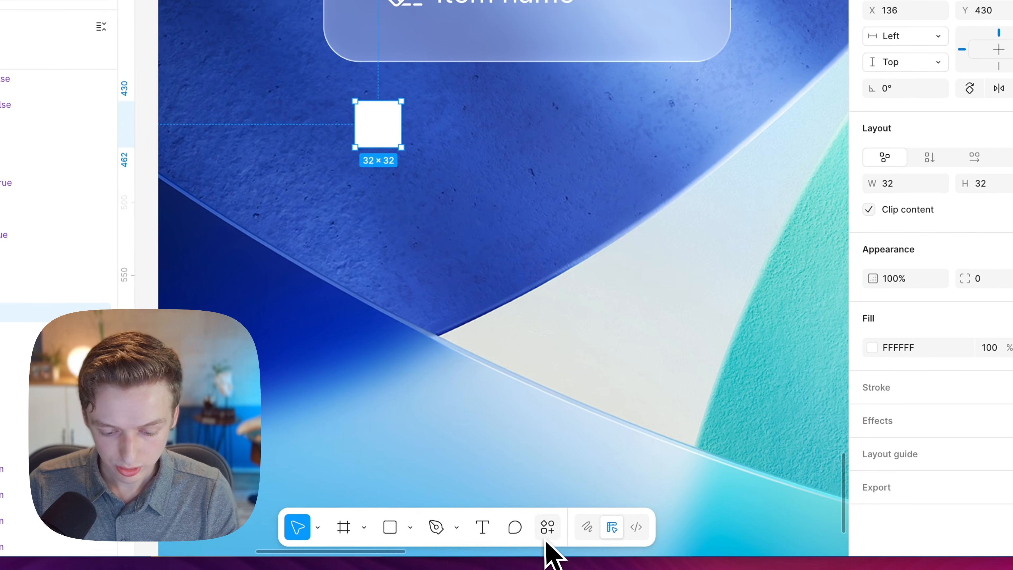
- Fill the small frame with the first ponytail avatar from the Avatars plugin and set its corner radius to 999
left_click(552, 527)
left_click(382, 311)
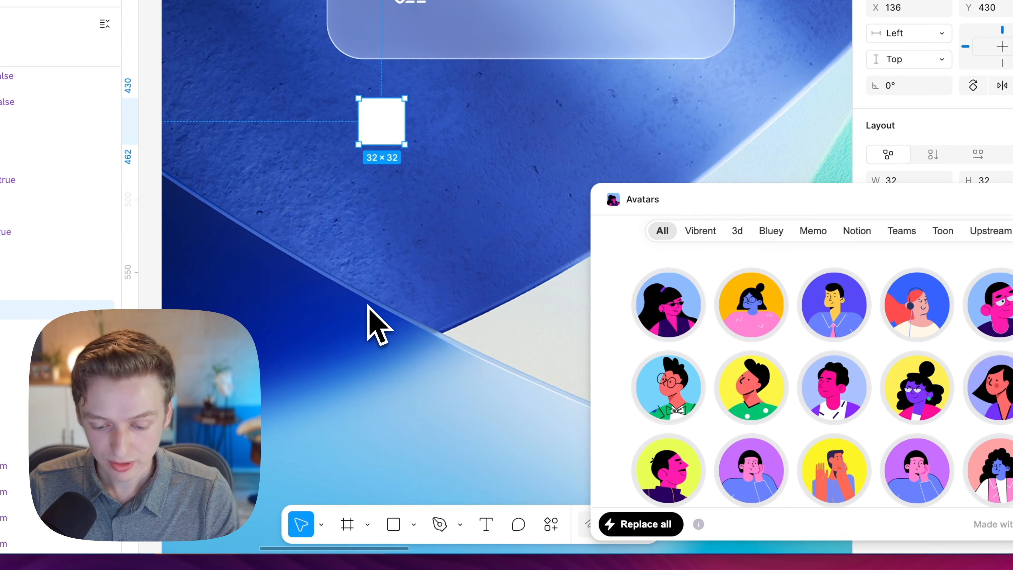
mouse_move(640, 335)
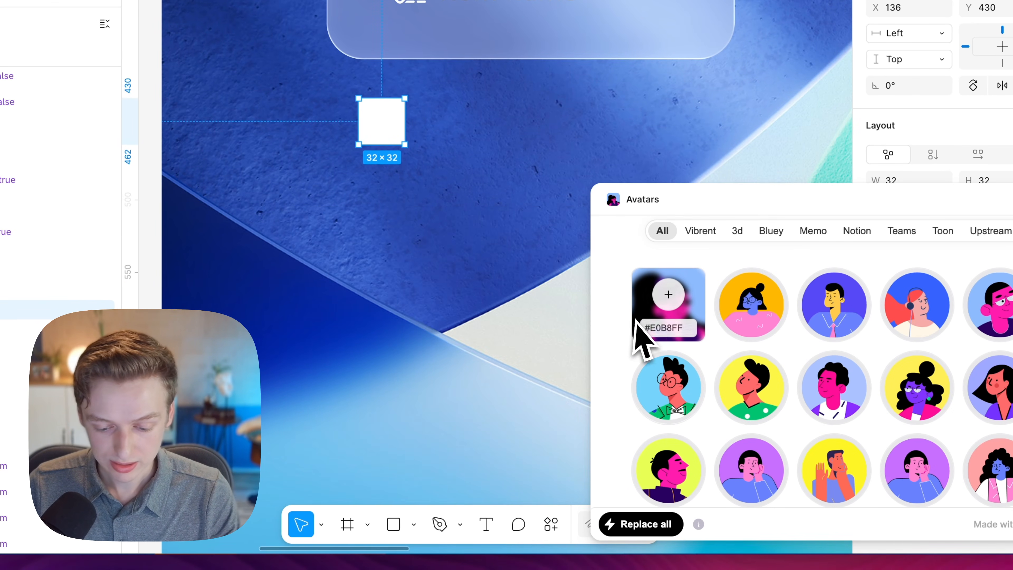
left_click(694, 296)
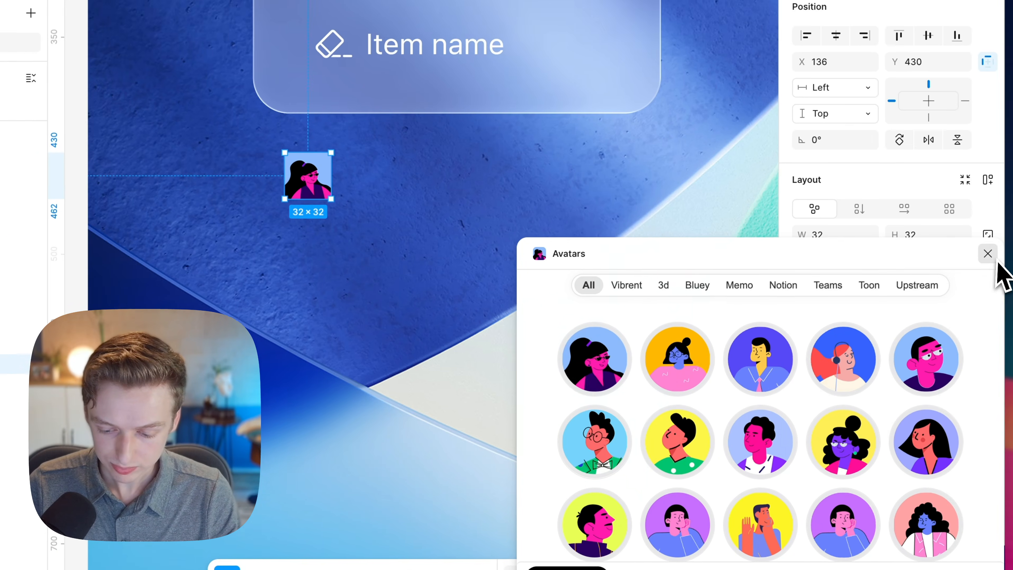
left_click(997, 259)
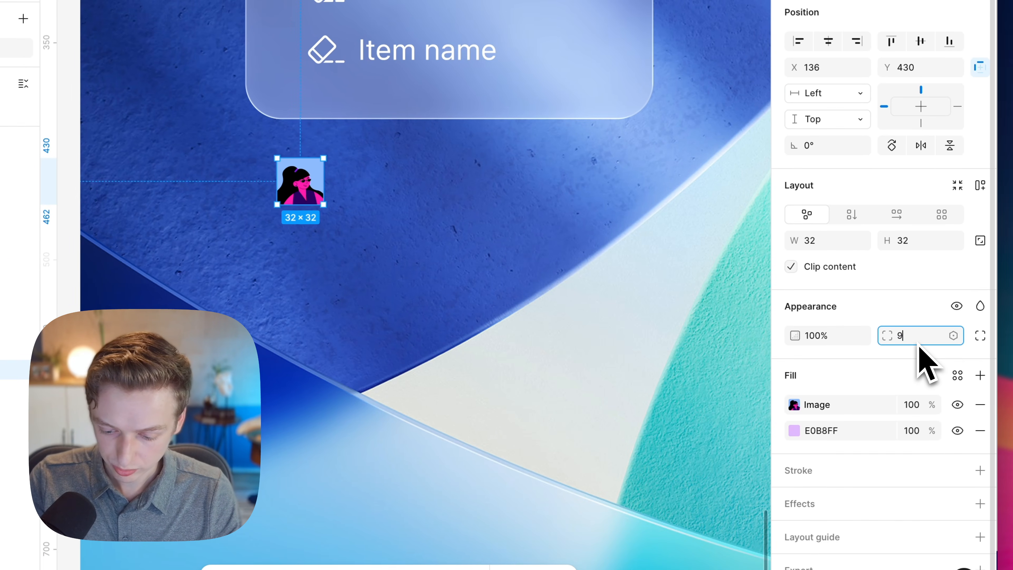
key("Return")
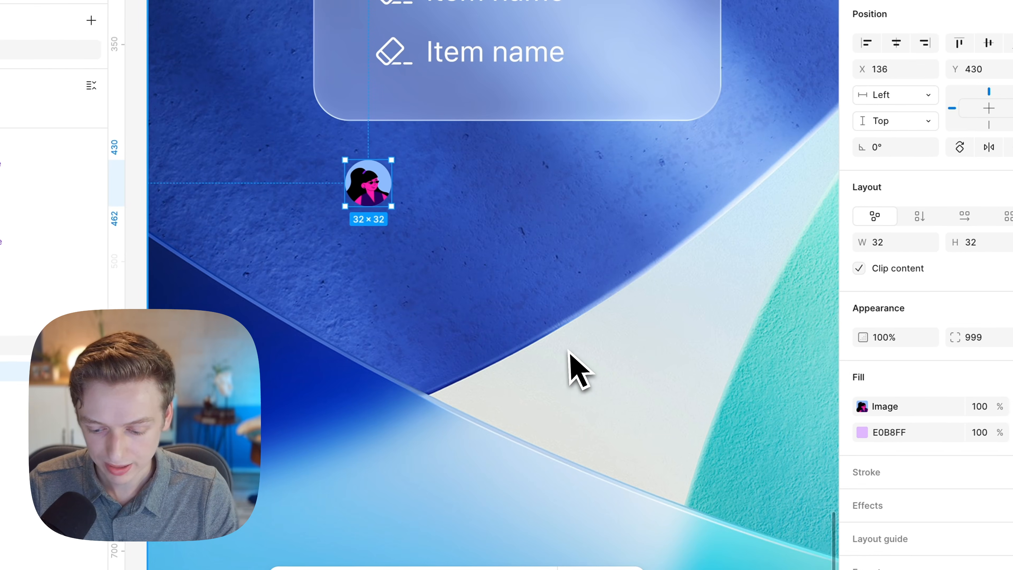
- Move the round avatar into the glass panel beneath the last sidebar item
scroll(499, 359, "up", 3)
left_click(576, 351)
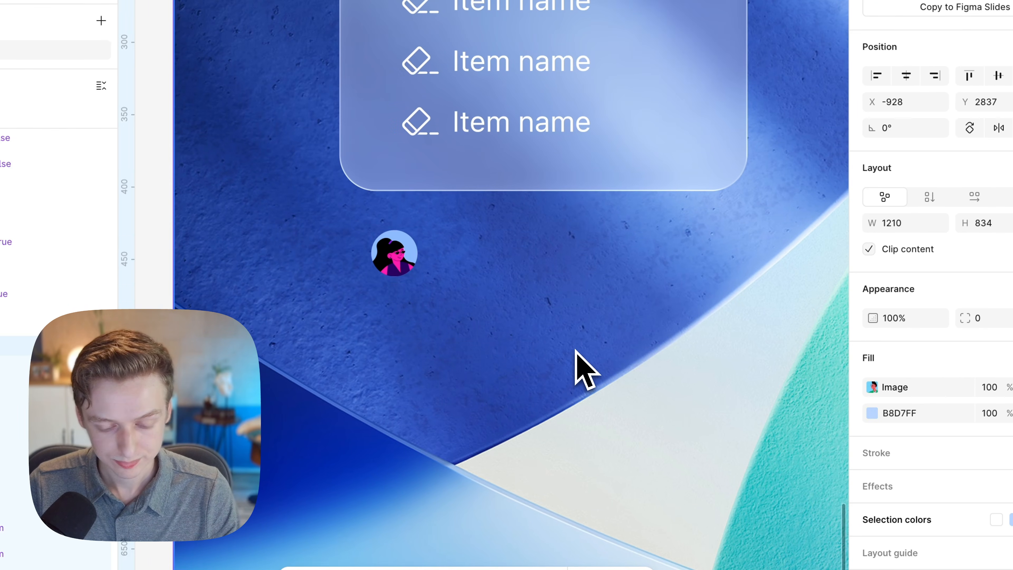
left_click_drag(390, 267, 449, 176)
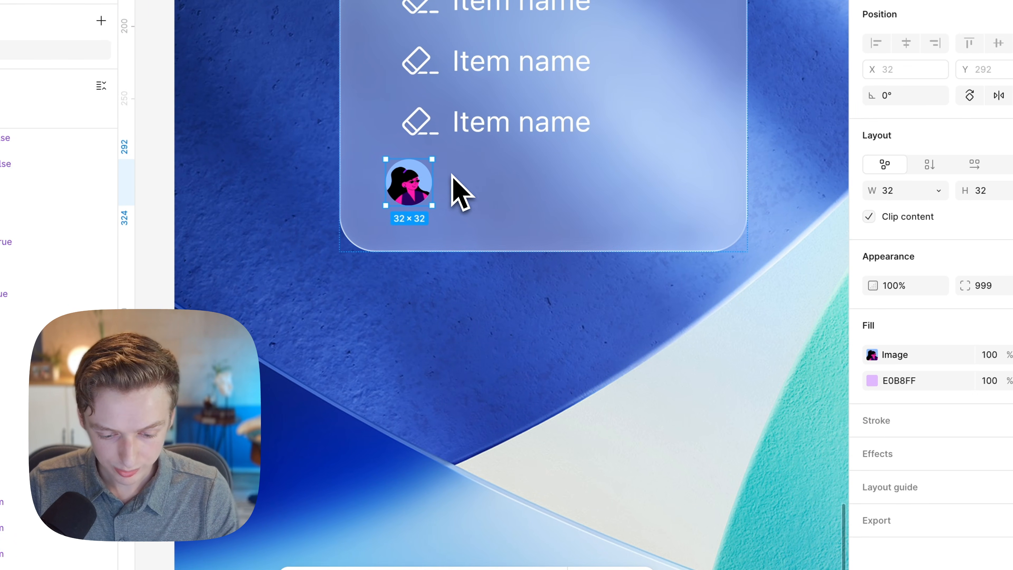
- Add a text layer with the profile's full name below the avatar in the glass panel
scroll(455, 179, "up", 4)
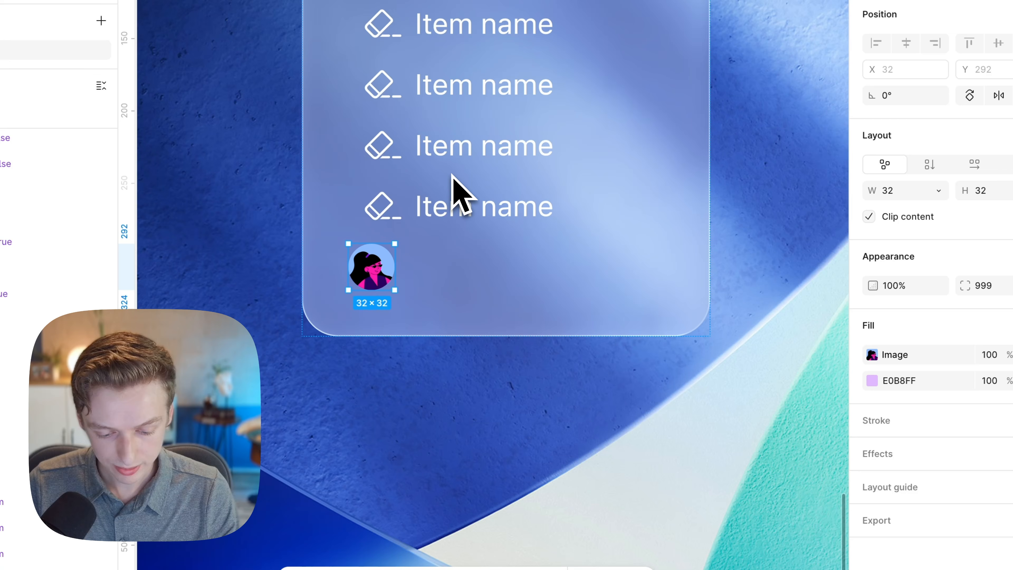
key("t")
left_click(447, 276)
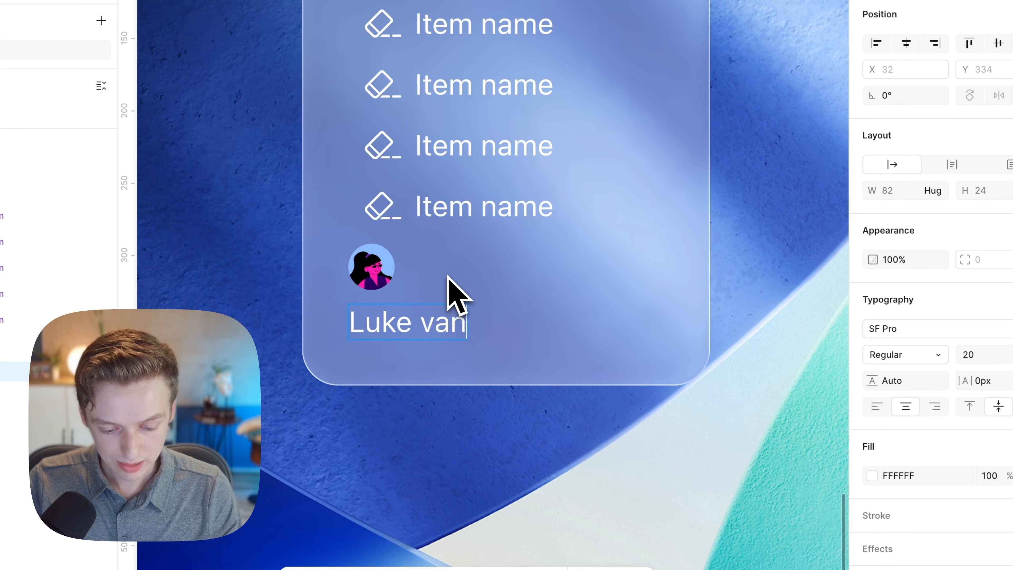
key("Escape")
- Duplicate the profile name text and change the copy to read Admin
left_click(378, 269)
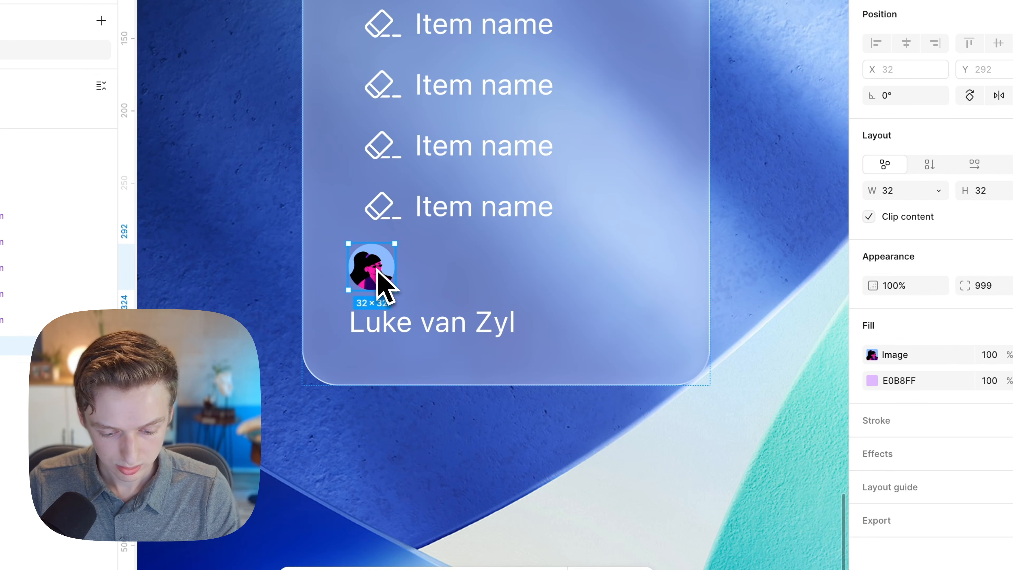
left_click(400, 335)
key("super+d")
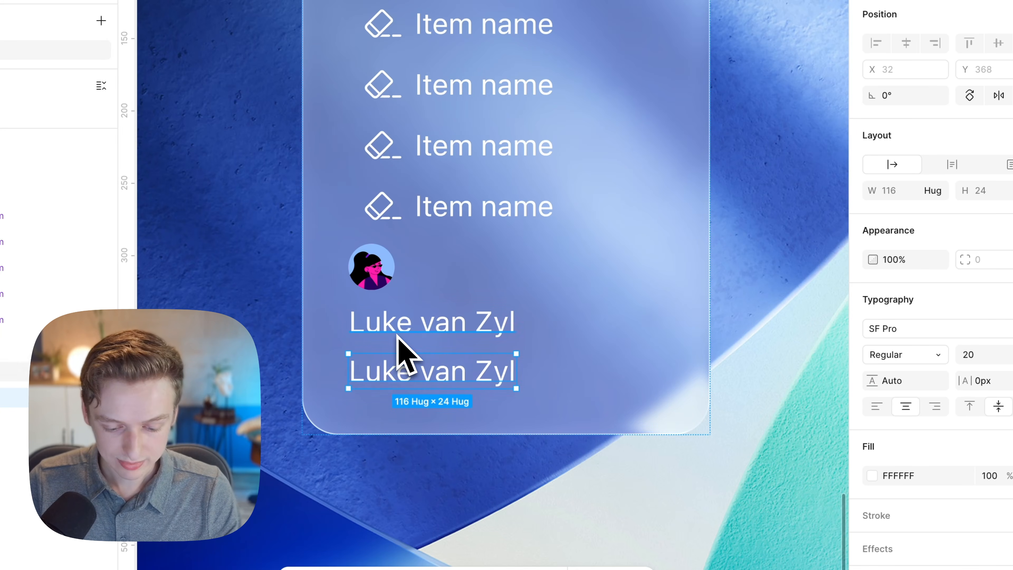
double_click(402, 374)
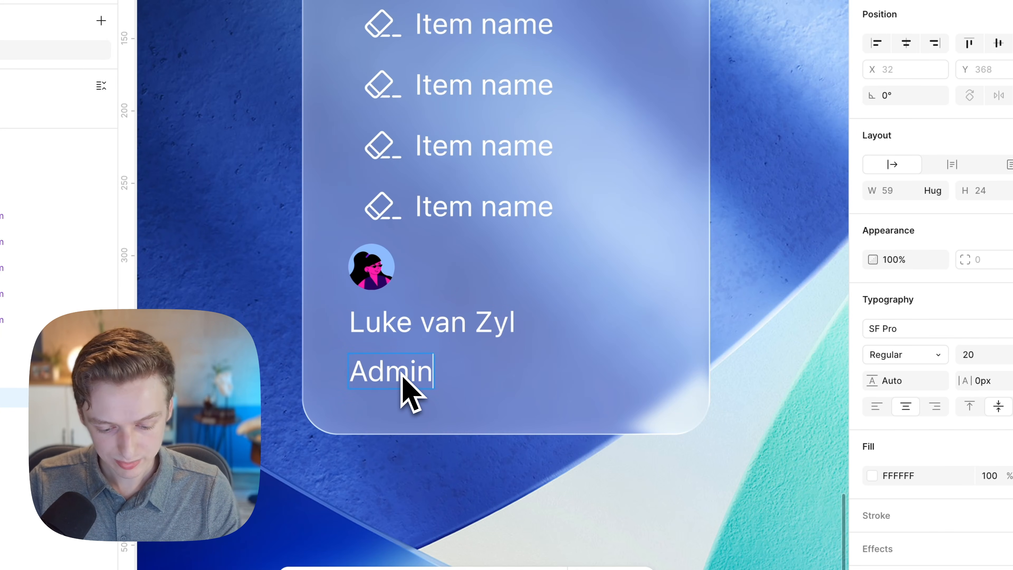
key("Escape")
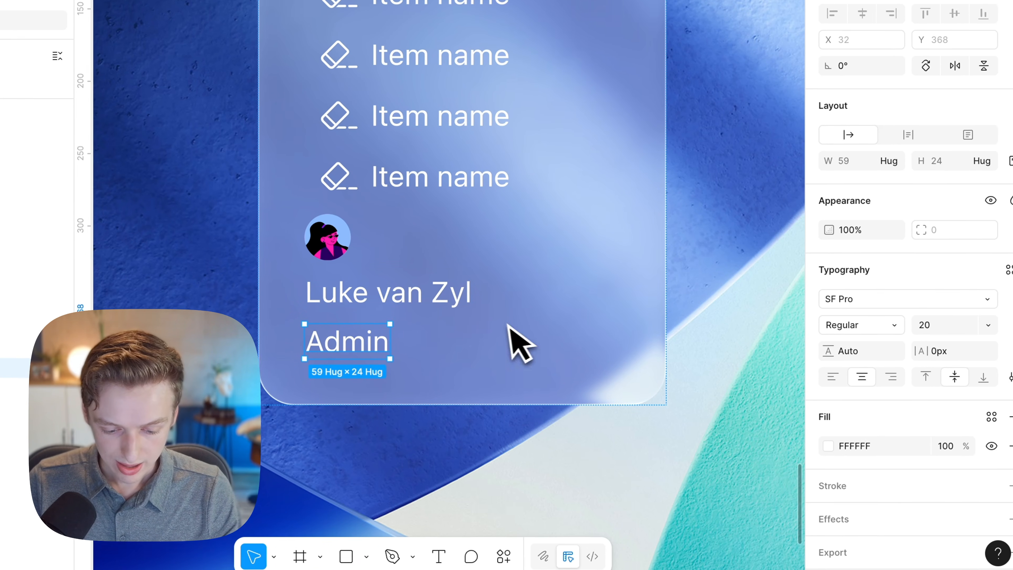
- Set the profile name text to size 14 with Medium weight
left_click(350, 299)
left_click(933, 325)
type("14")
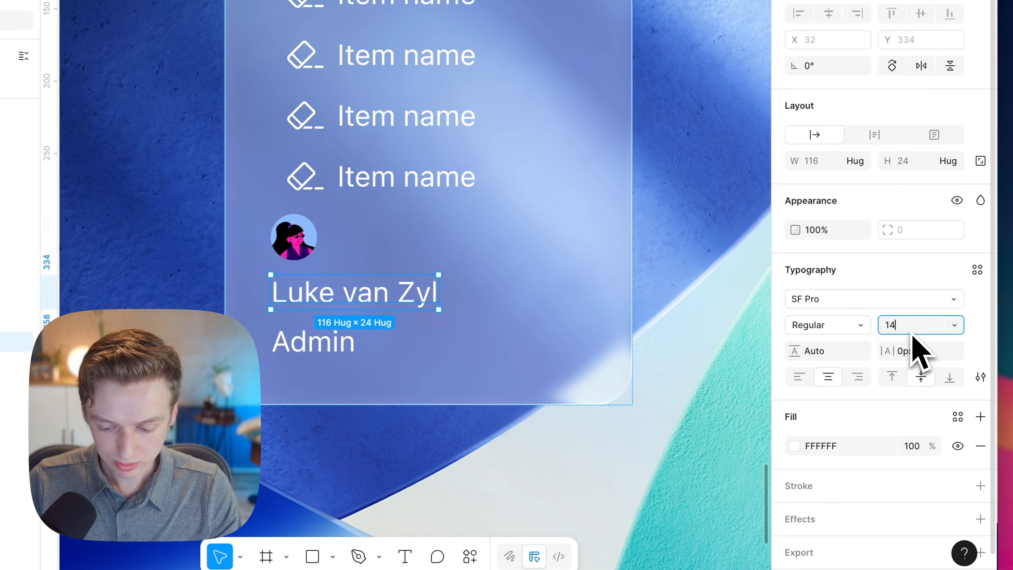
key("Return")
left_click(858, 326)
left_click(854, 344)
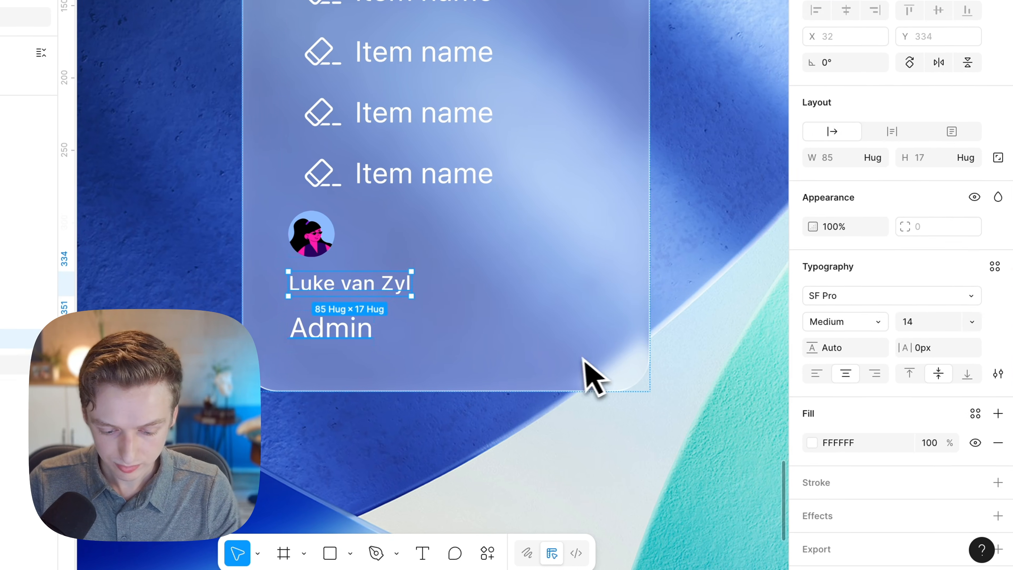
- Set the Admin text to size 12 and reduce its FFFFFF fill to 72% opacity
key("Tab")
left_click(917, 324)
type("12")
key("Return")
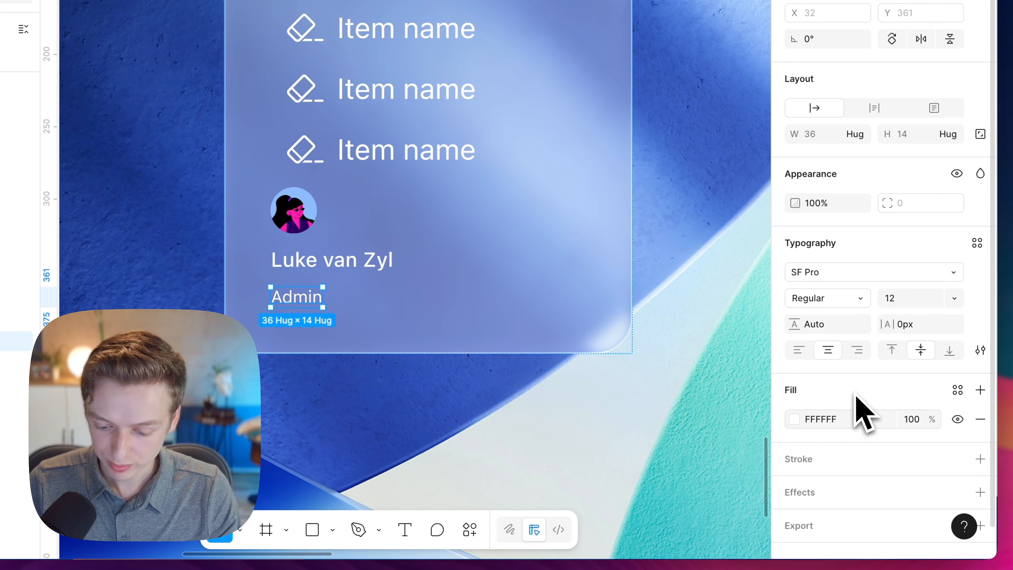
left_click(844, 418)
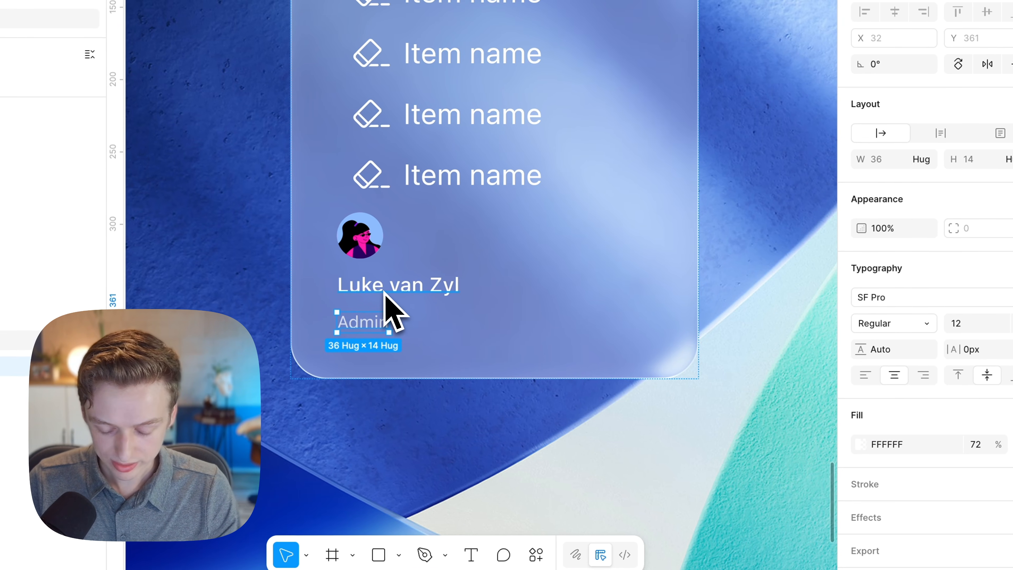
- Group the profile name and Admin texts in a vertical auto layout with a gap of 2
left_click(317, 267)
key("shift+a")
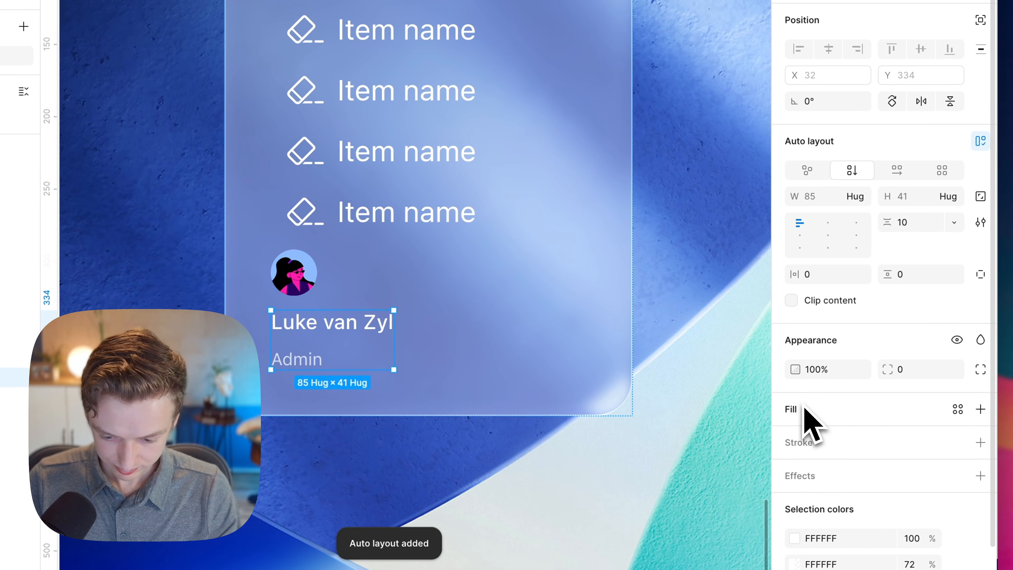
left_click(406, 319)
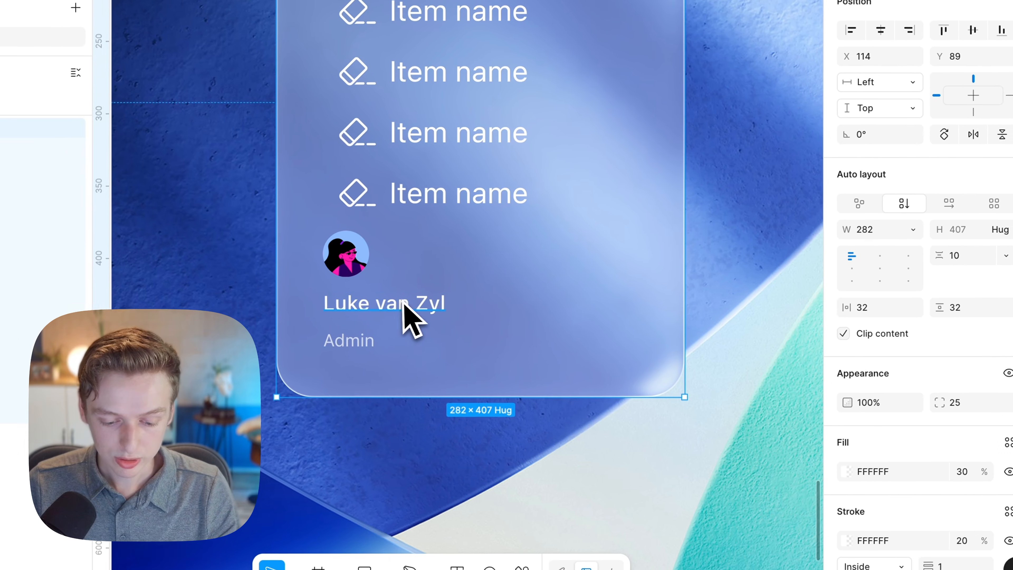
double_click(332, 322)
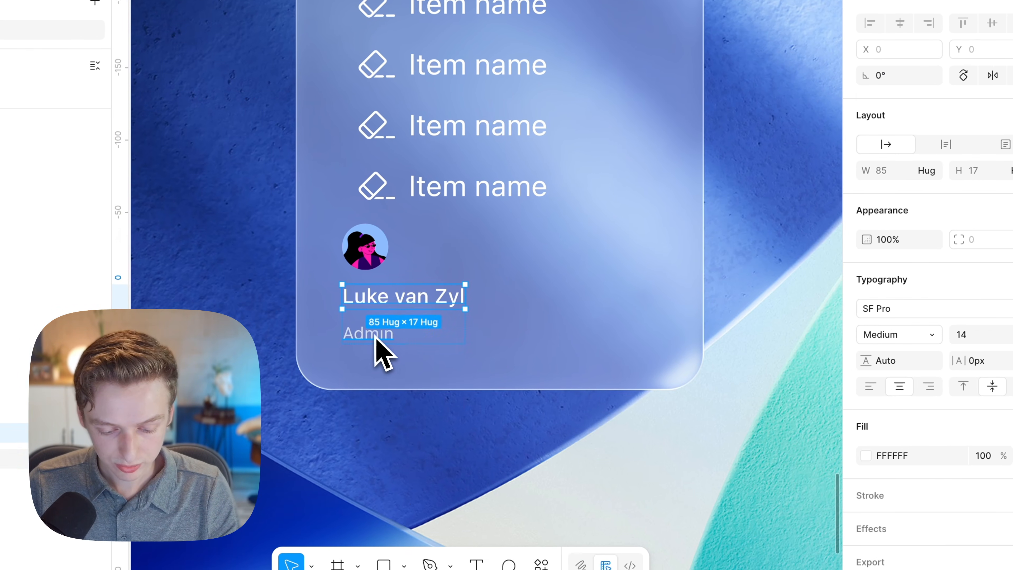
left_click(375, 336, "shift")
key("shift+a")
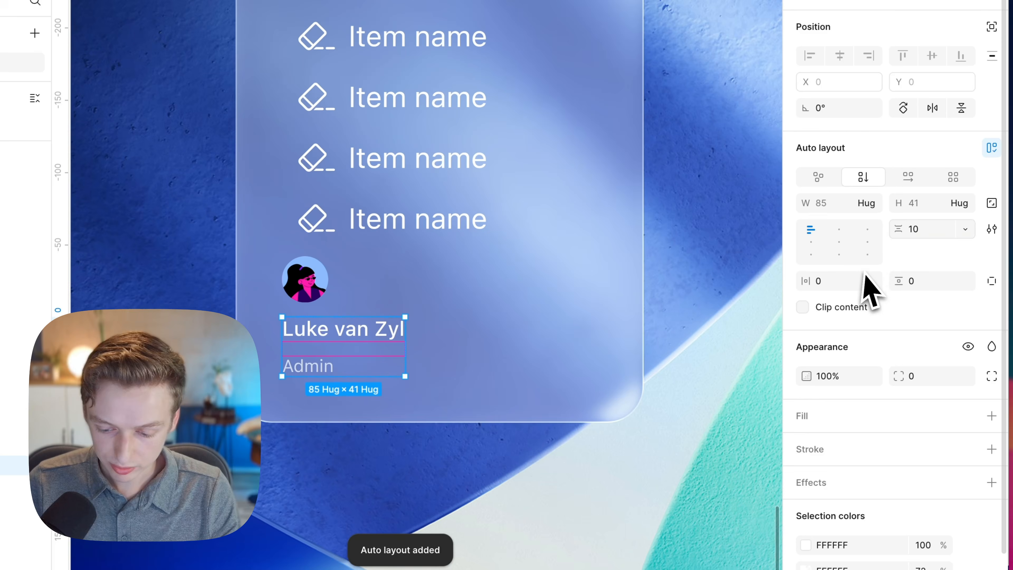
left_click(982, 198)
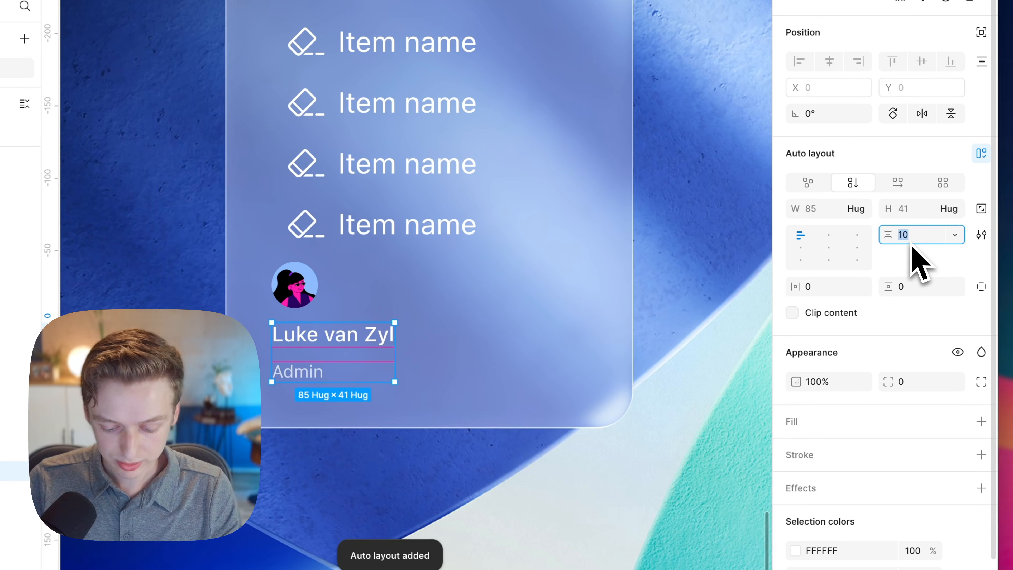
type("2")
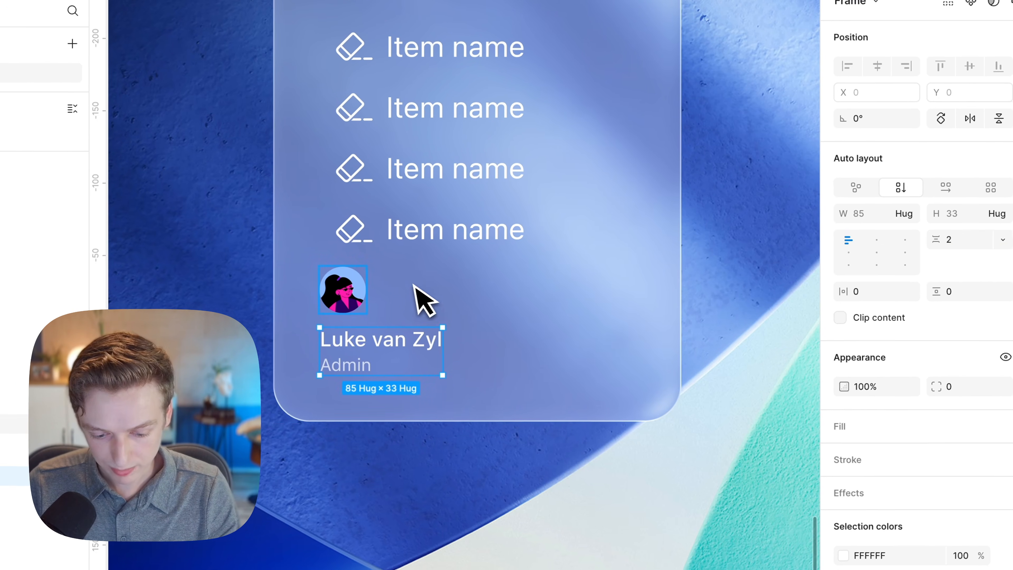
- Combine the avatar and the name block in an auto layout and switch its direction to horizontal
left_click(295, 286, "shift")
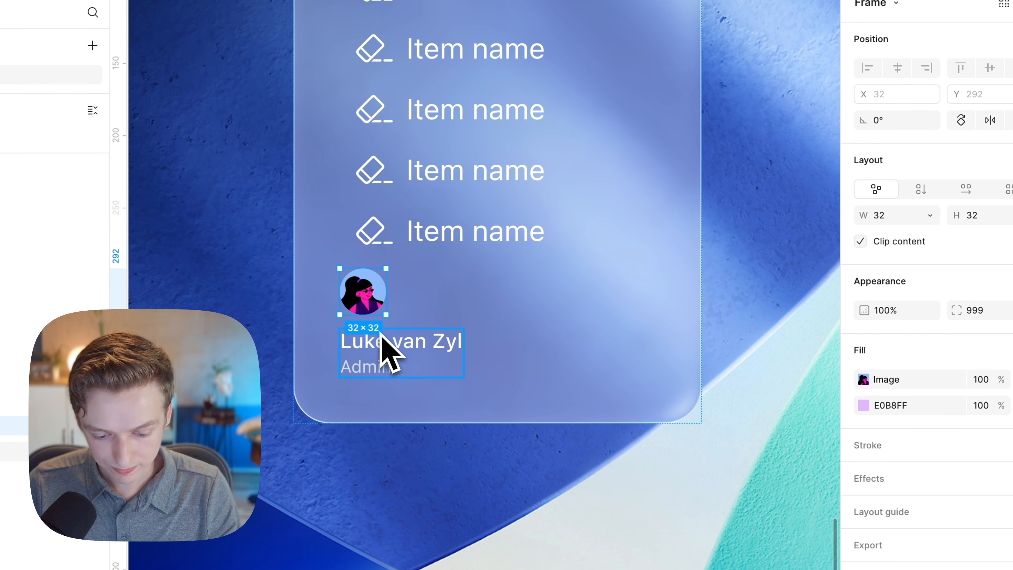
key("shift+a")
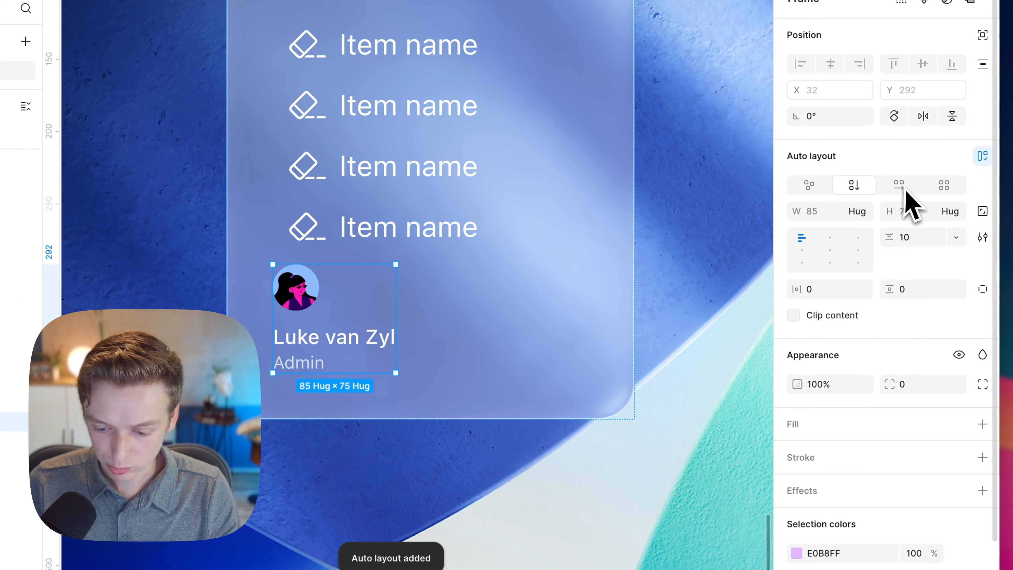
left_click(904, 189)
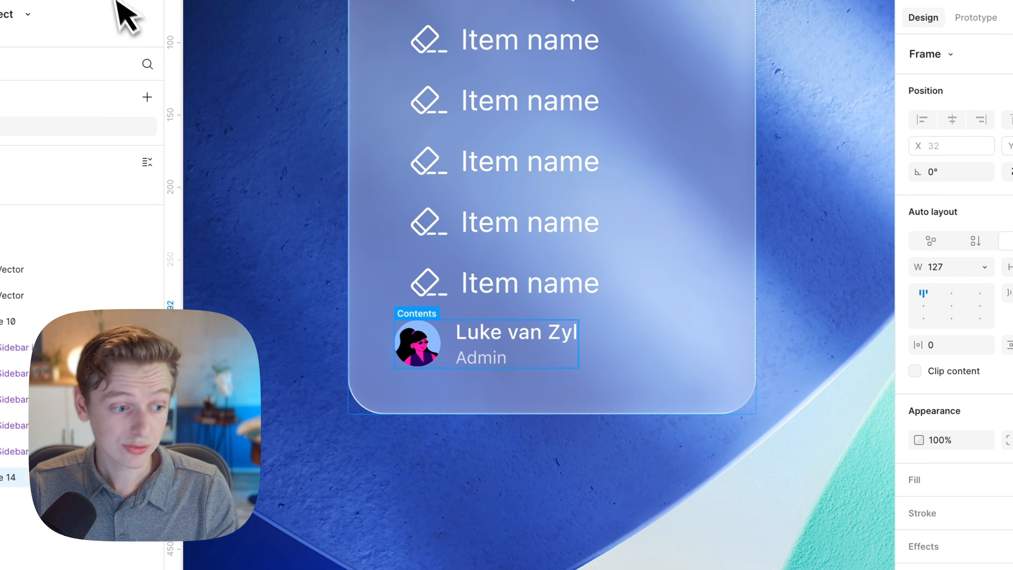
- Copy the moon symbol from SF Symbols and paste it into the Figma design at the profile row
key("super+Tab")
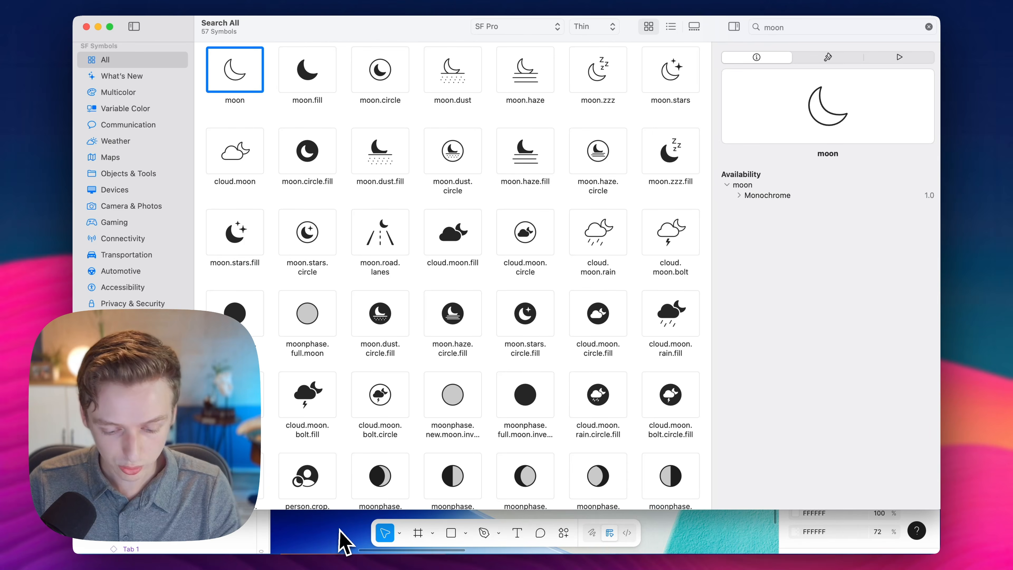
key("super+Tab")
key("super+v")
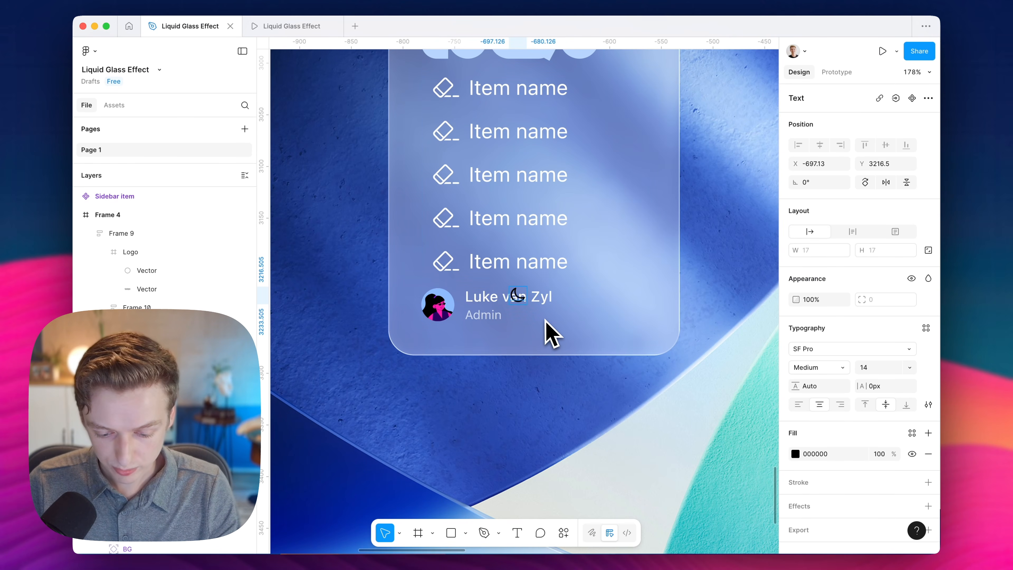
- Move the moon icon into the sidebar panel's auto layout, placing it below the profile row
left_click_drag(511, 298, 554, 312)
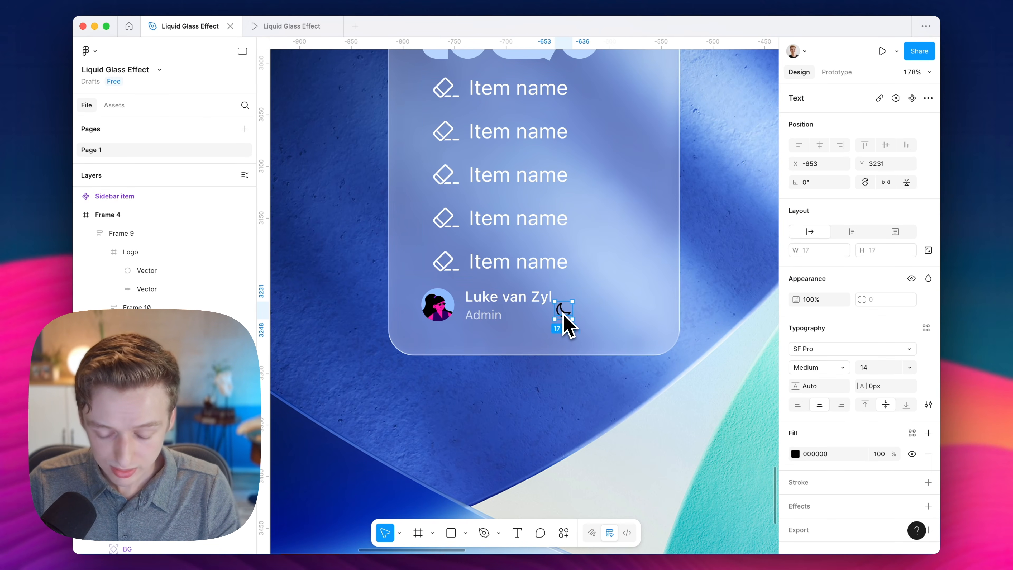
scroll(567, 325, "up", 2)
scroll(567, 326, "right", 1)
left_click_drag(543, 358, 530, 351)
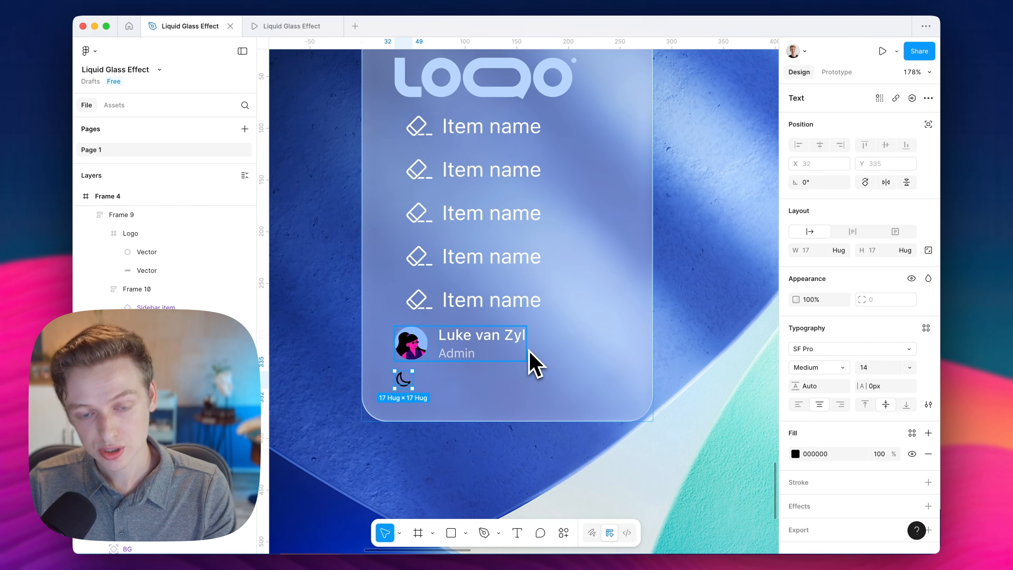
scroll(495, 371, "up", 2)
scroll(495, 371, "right", 1)
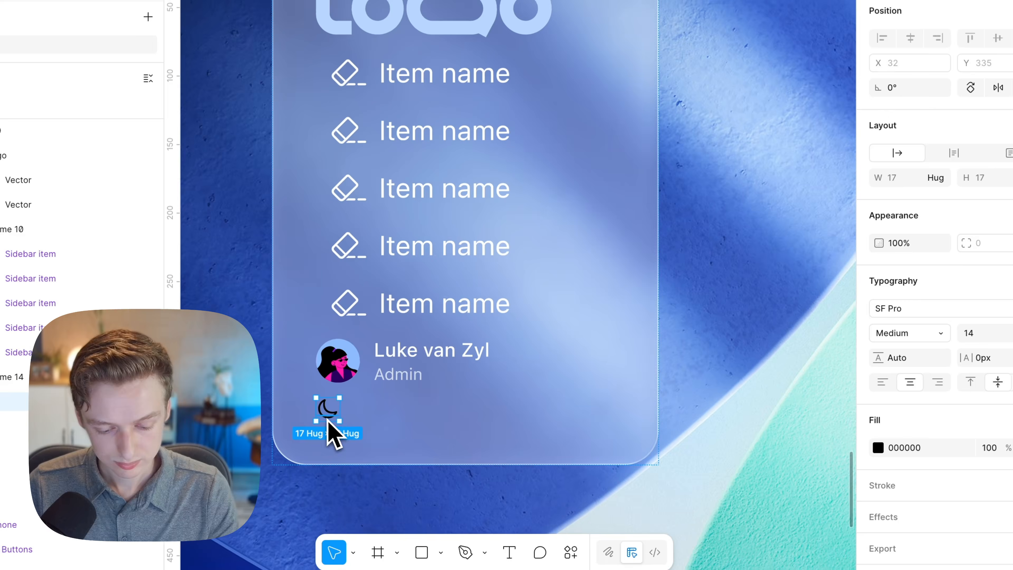
- Cut the moon icon and paste it into the profile row beside the name and role text
left_click_drag(381, 431, 496, 371)
key("super+x")
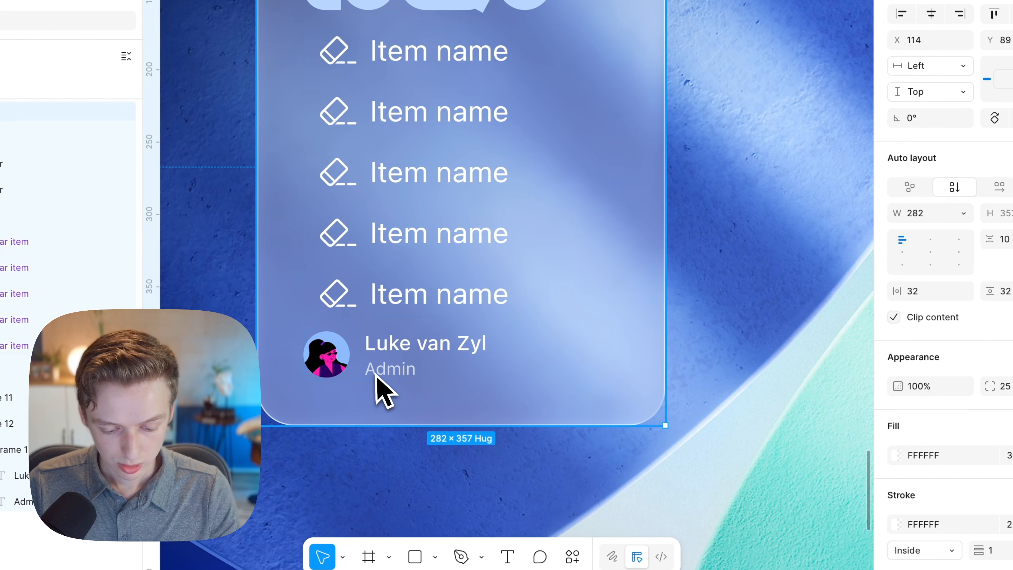
double_click(368, 374)
key("super+v")
left_click(427, 377)
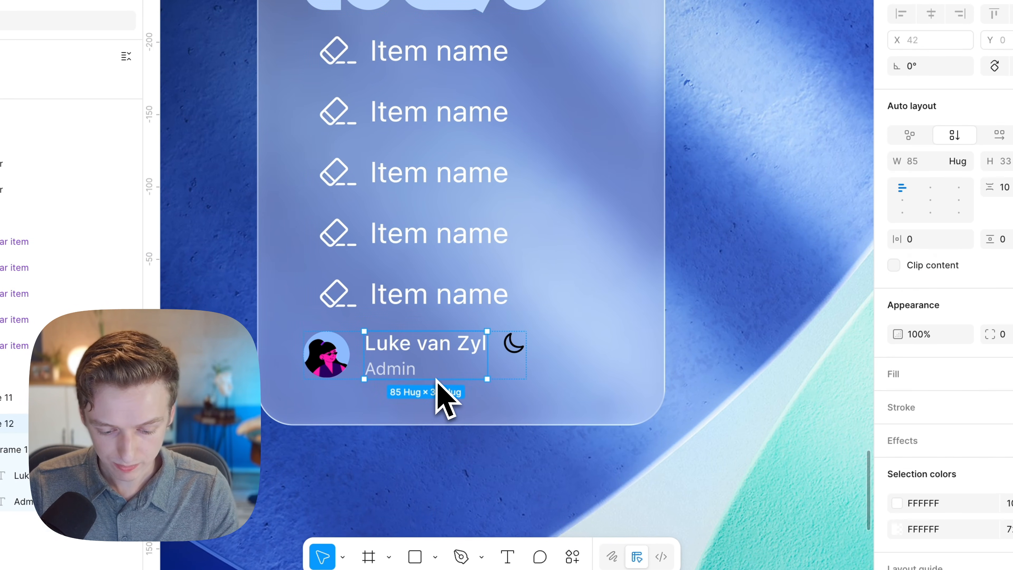
- Align the profile row's contents left and vertically centred, and set the row's width to Fill container
left_click(328, 390)
double_click(332, 374)
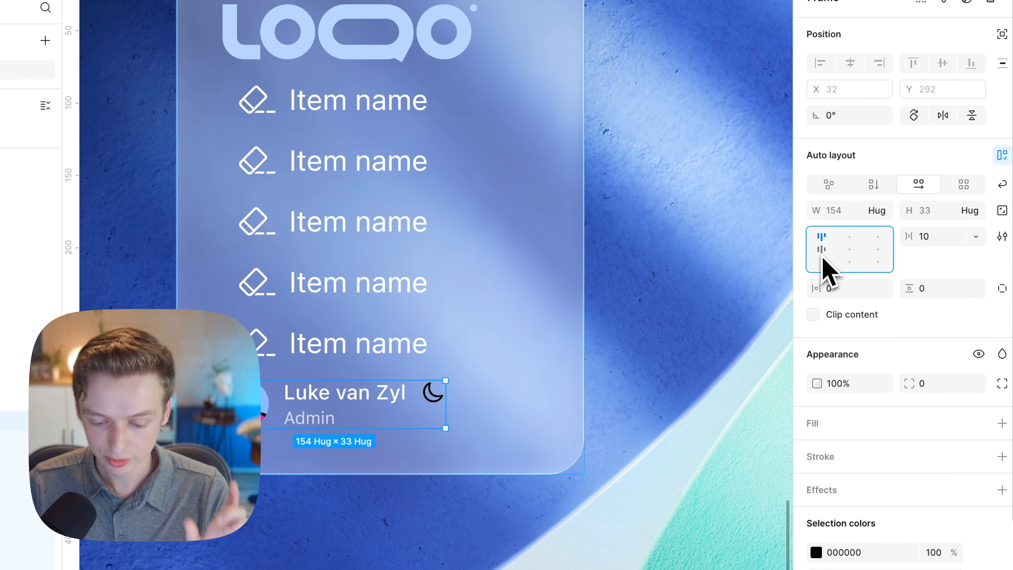
left_click(821, 250)
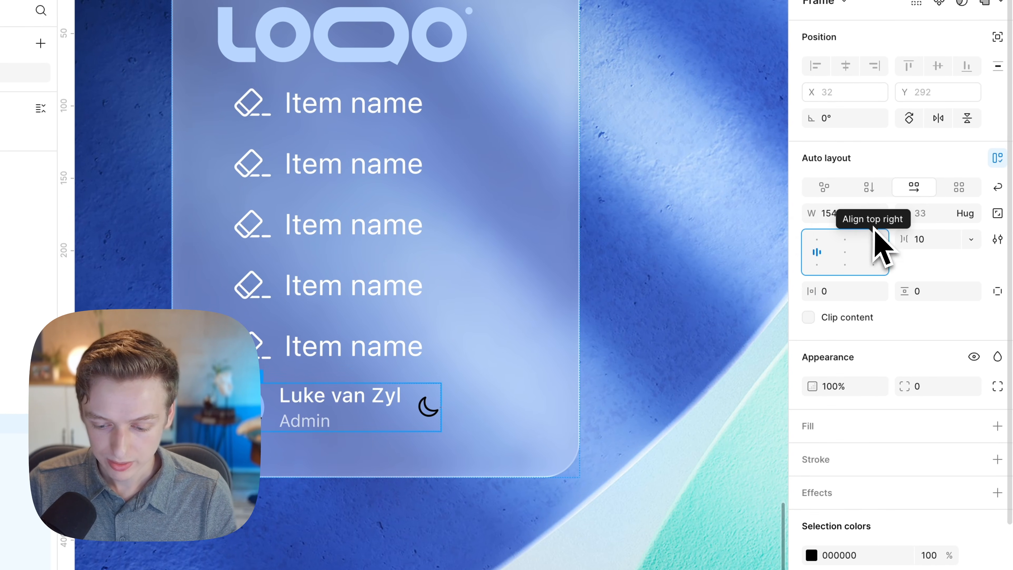
left_click(872, 214)
left_click(883, 233)
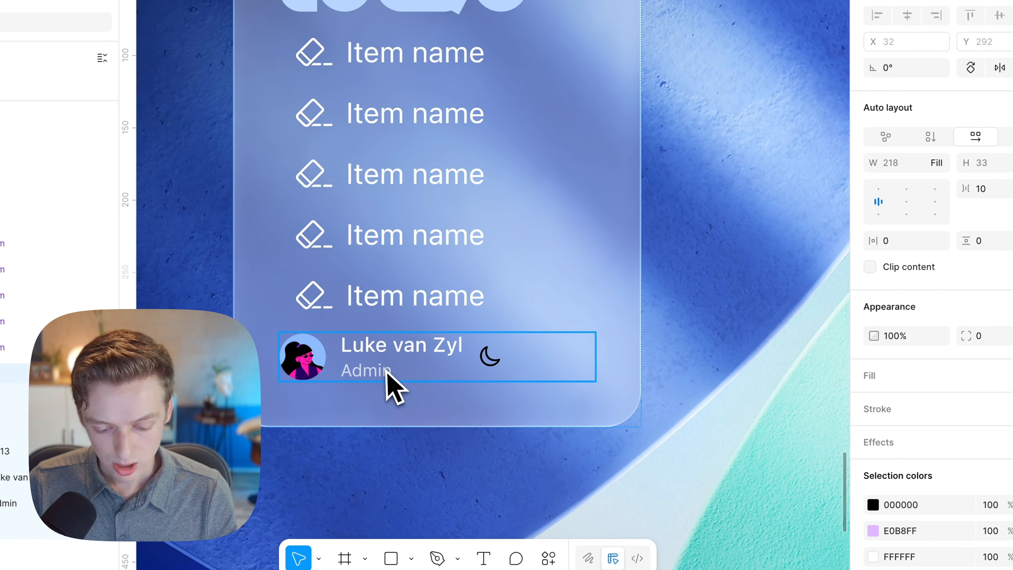
- Set the width of the profile's name and role text frame to Fill container, pushing the moon icon to the row's far end
left_click(323, 419)
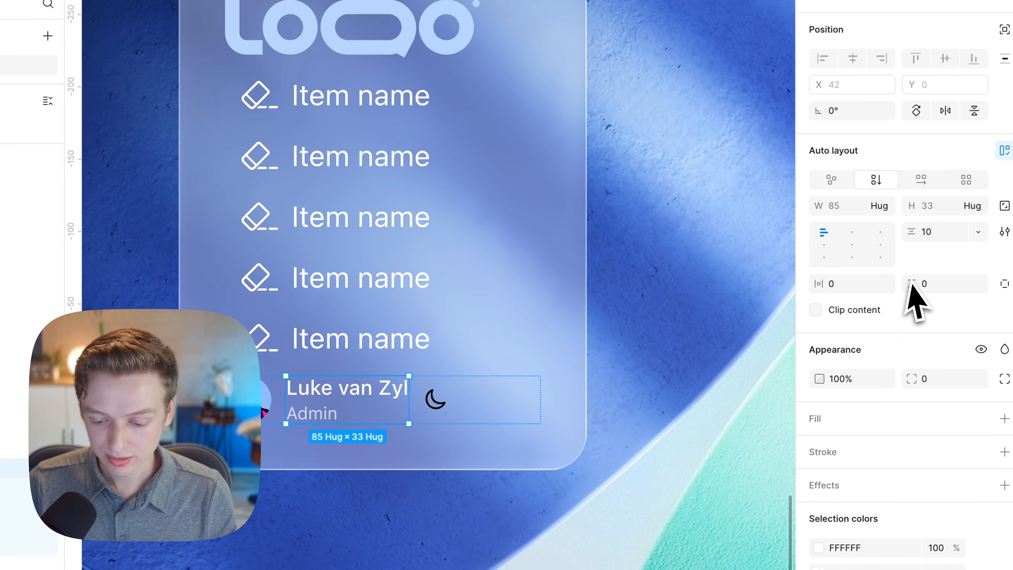
left_click(938, 158)
left_click(944, 178)
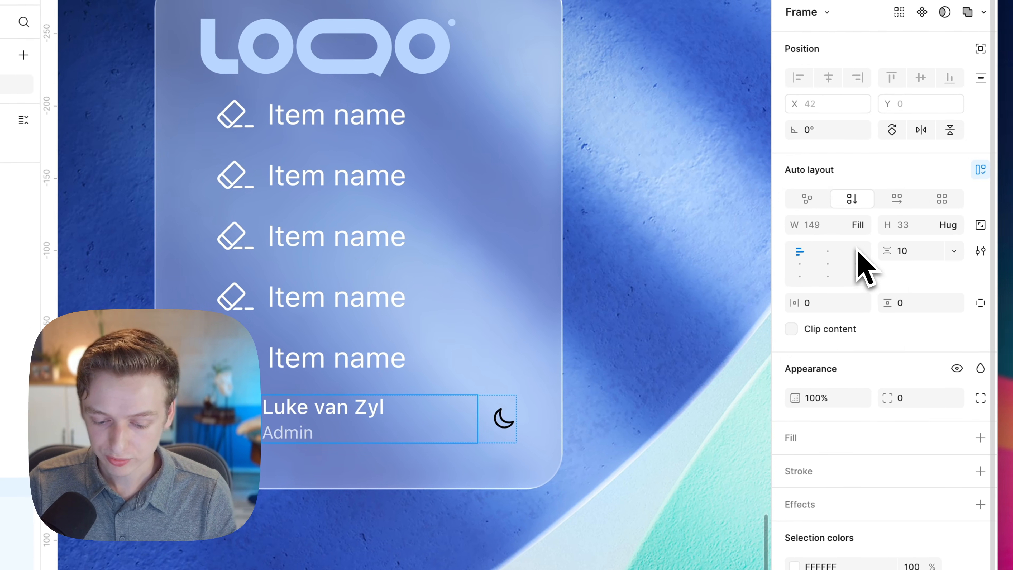
left_click(702, 336)
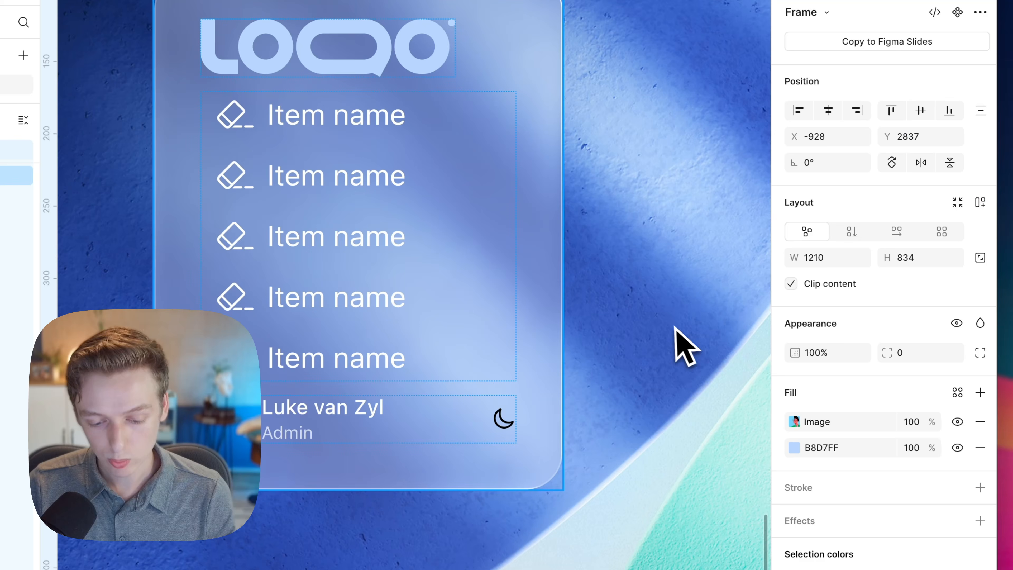
- Set the width of the frame holding the five menu items to Hug contents
left_click(510, 268)
left_click(508, 268)
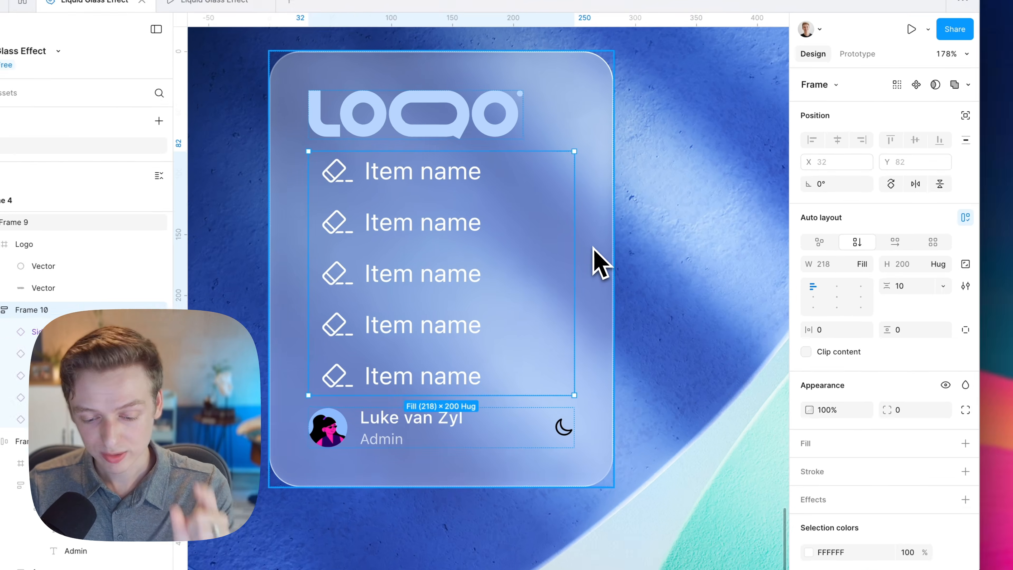
left_click(613, 237)
scroll(614, 239, "down", 5)
left_click_drag(595, 260, 431, 258)
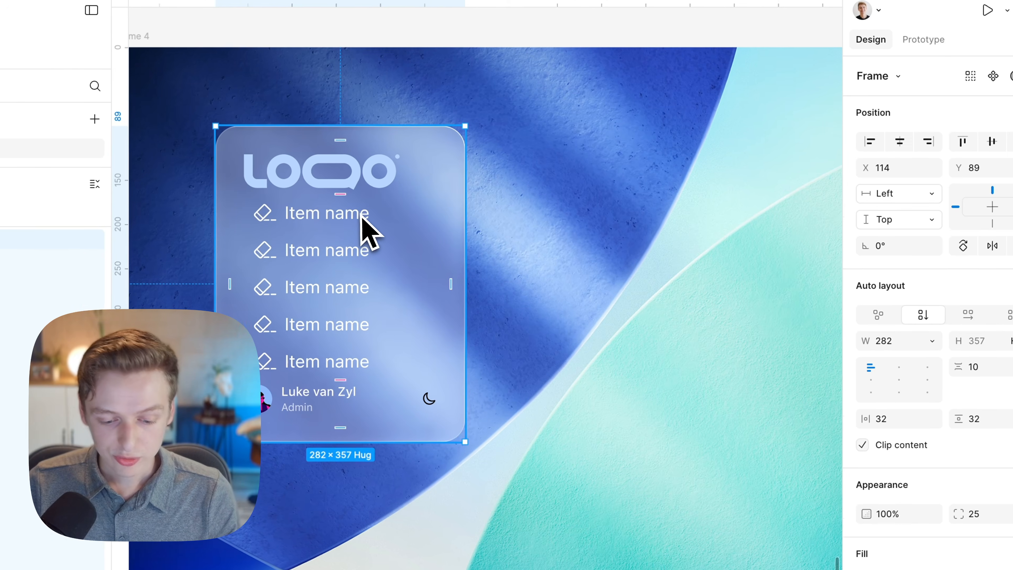
double_click(339, 211)
scroll(340, 213, "left", 2)
scroll(340, 213, "up", 1)
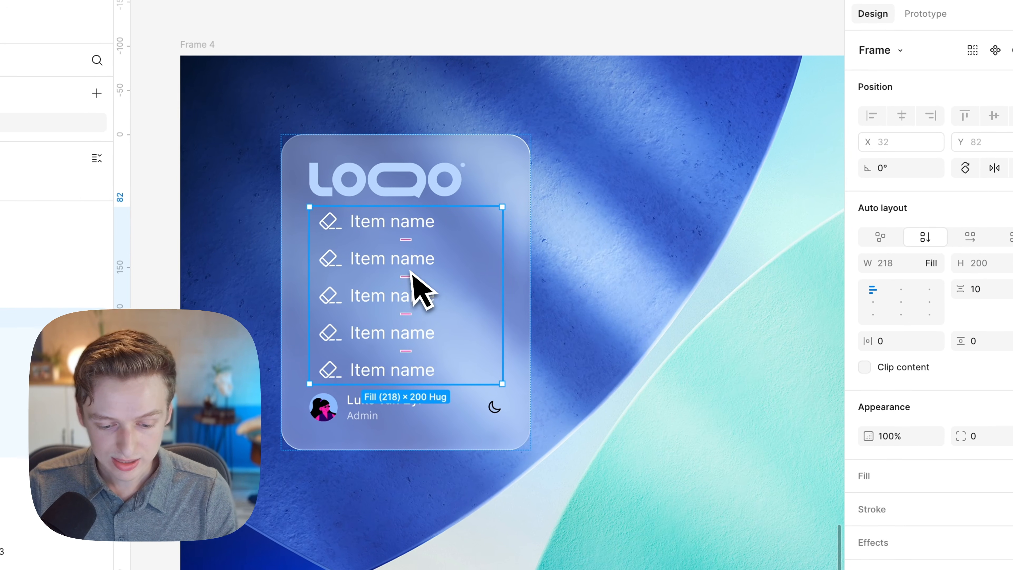
scroll(353, 286, "up", 2)
scroll(409, 284, "up", 1)
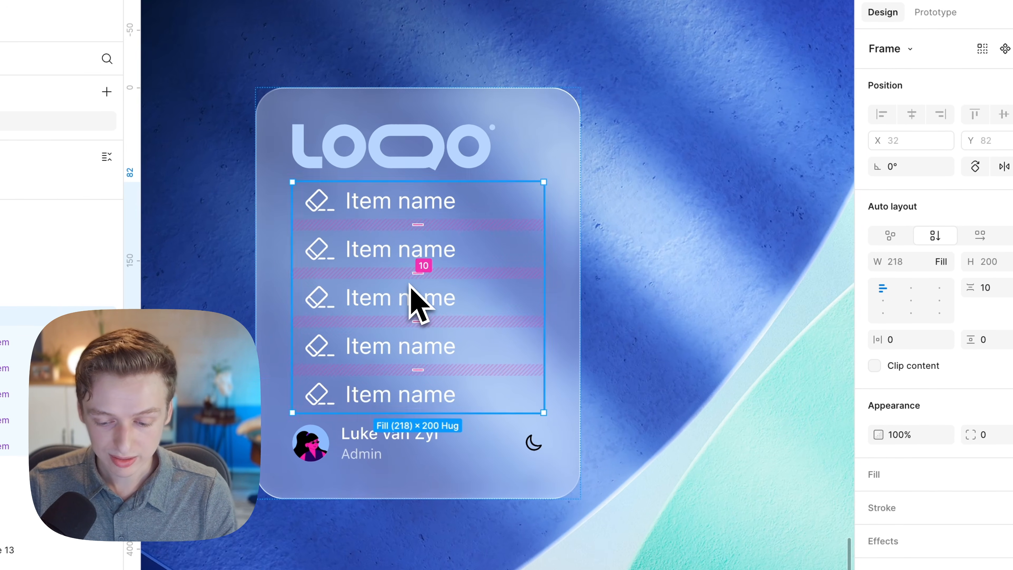
left_click(940, 261)
left_click(940, 244)
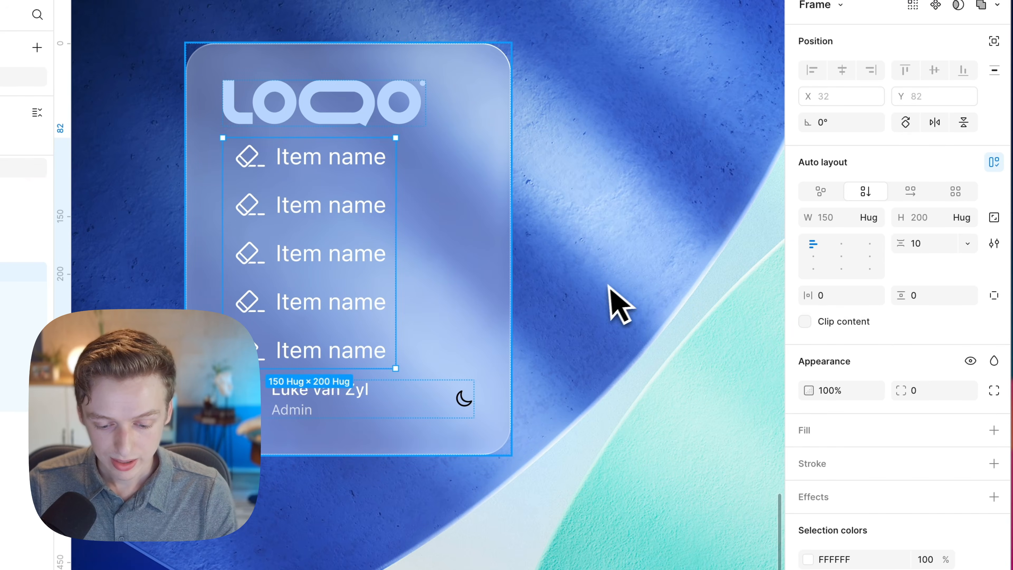
- Change the sidebar panel's width from fixed to Hug contents
left_click(475, 339)
left_click(873, 270)
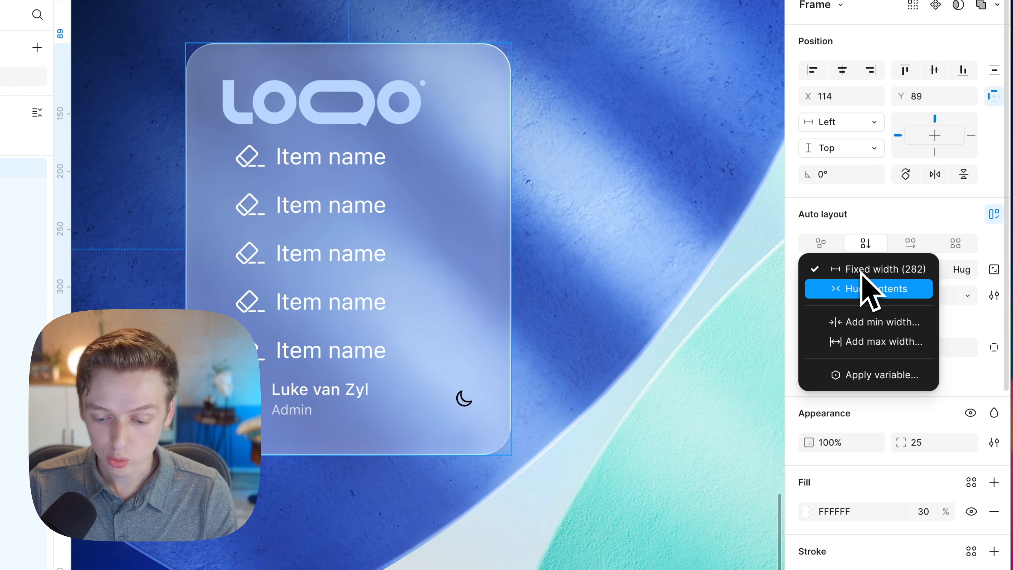
left_click(858, 289)
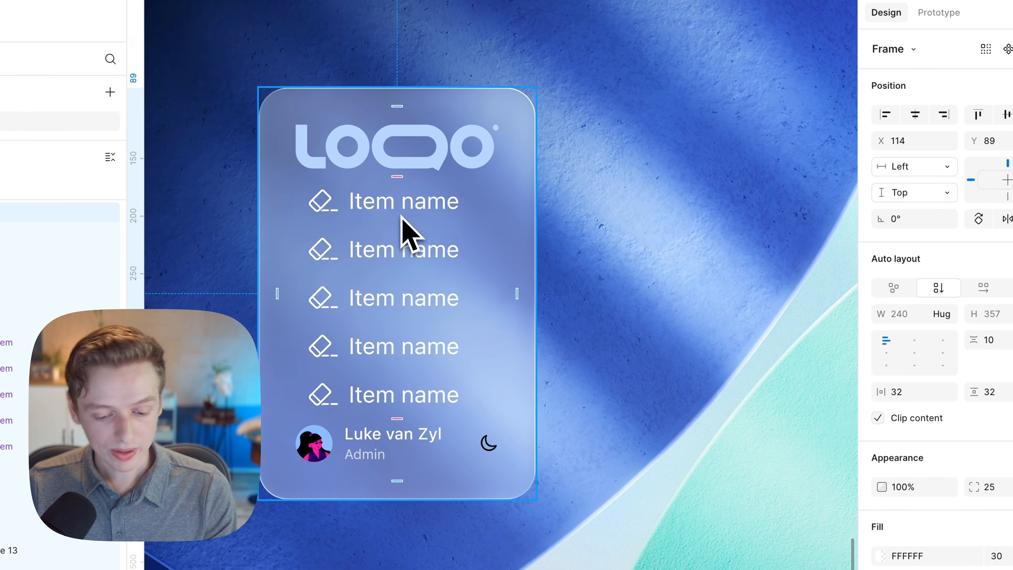
- Test the sidebar's resizing by replacing the first menu item's label with a long dummy string, and undo the text change
left_click(402, 219)
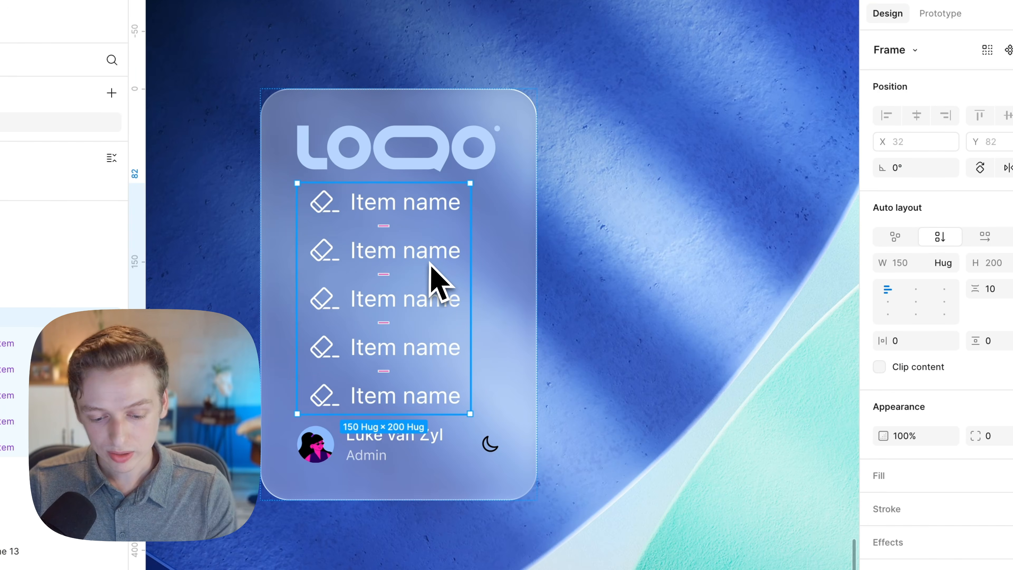
double_click(423, 212)
type("asdfasdfasdfasdfasdfsdfsdfsdfsdfas")
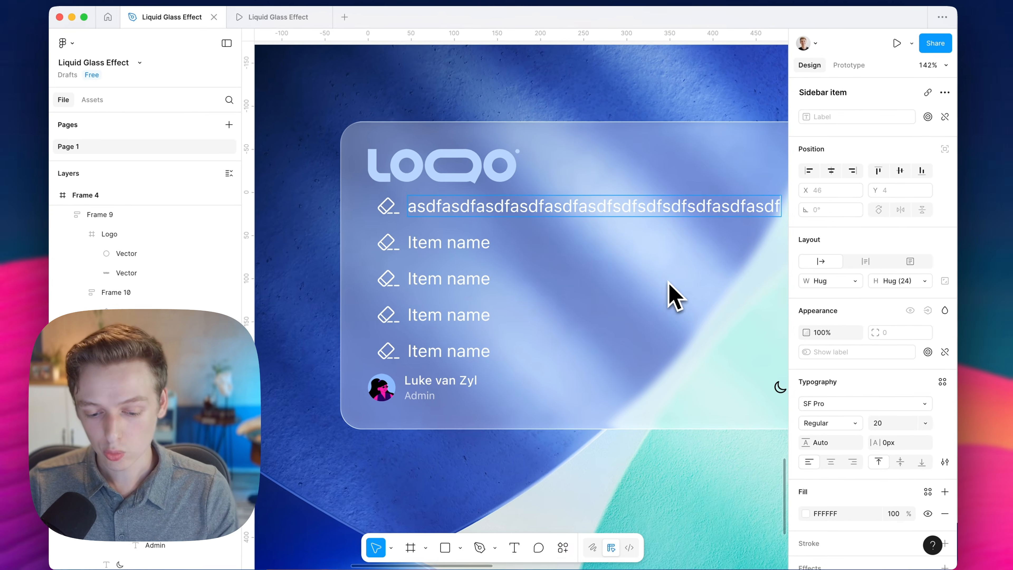
type("dfasdf")
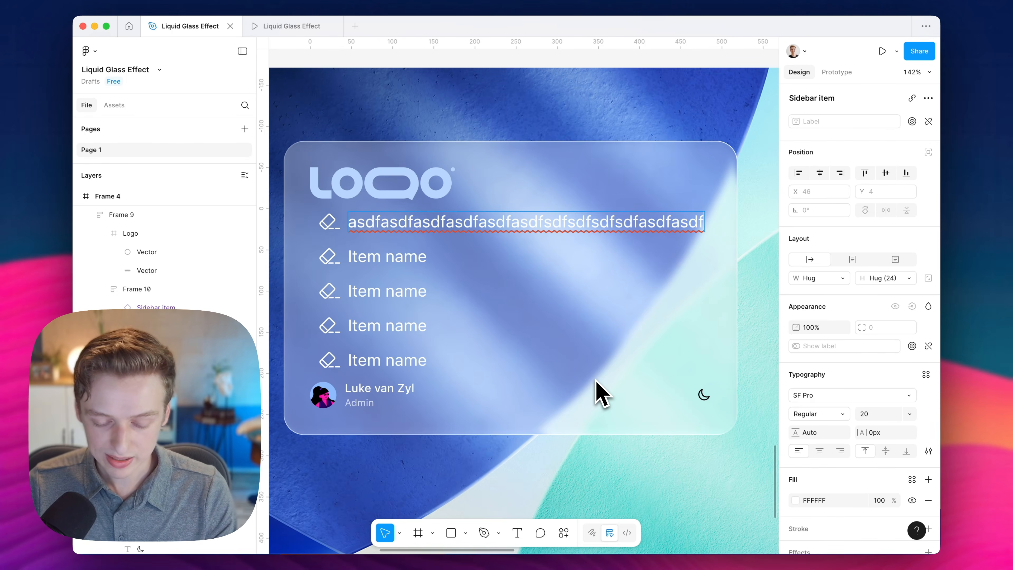
key("super+z")
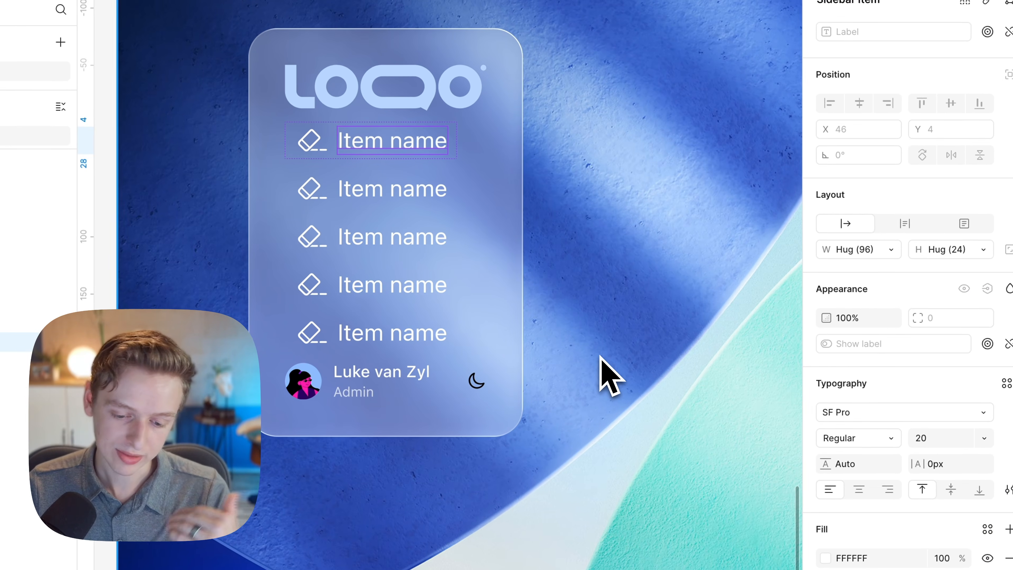
- Set the sidebar panel's vertical gap between logo, menu items and profile row to 20
left_click(610, 375)
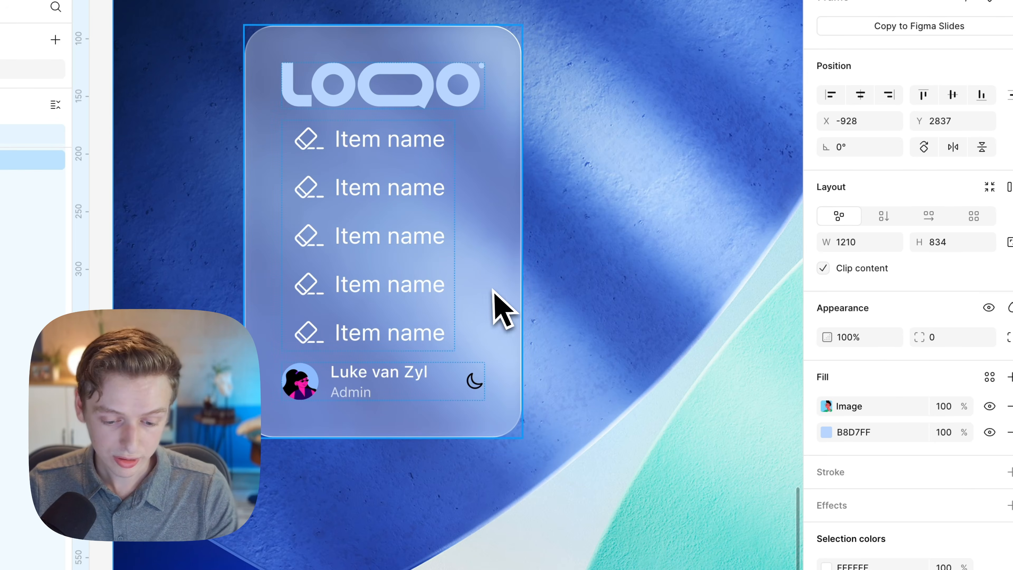
left_click(446, 245)
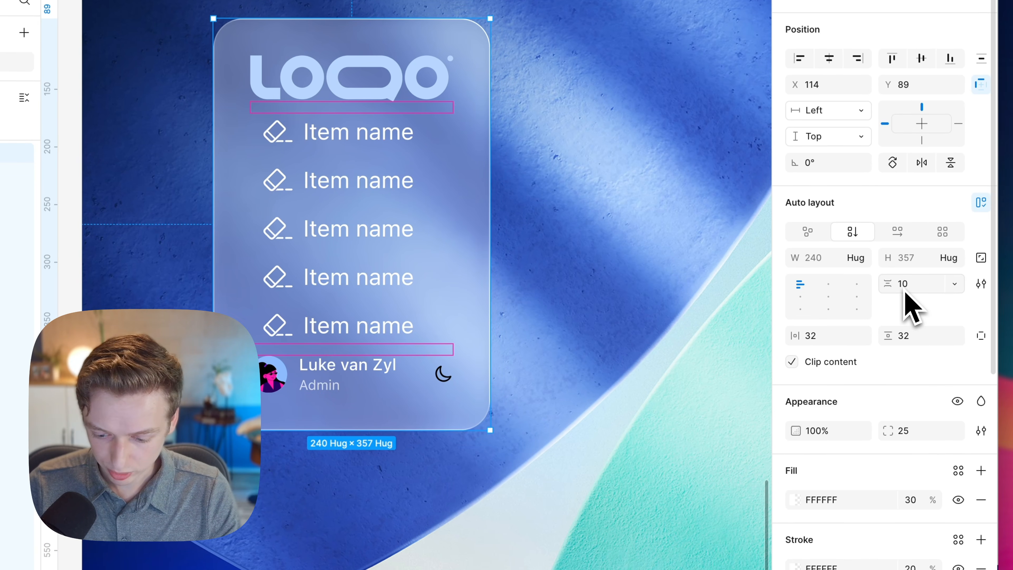
left_click_drag(918, 292, 935, 296)
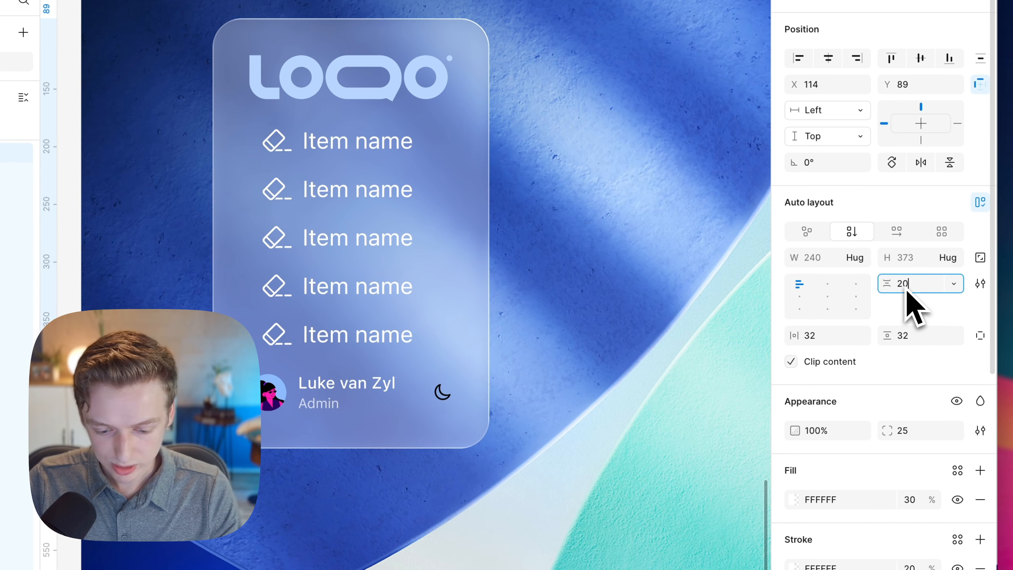
key("Return")
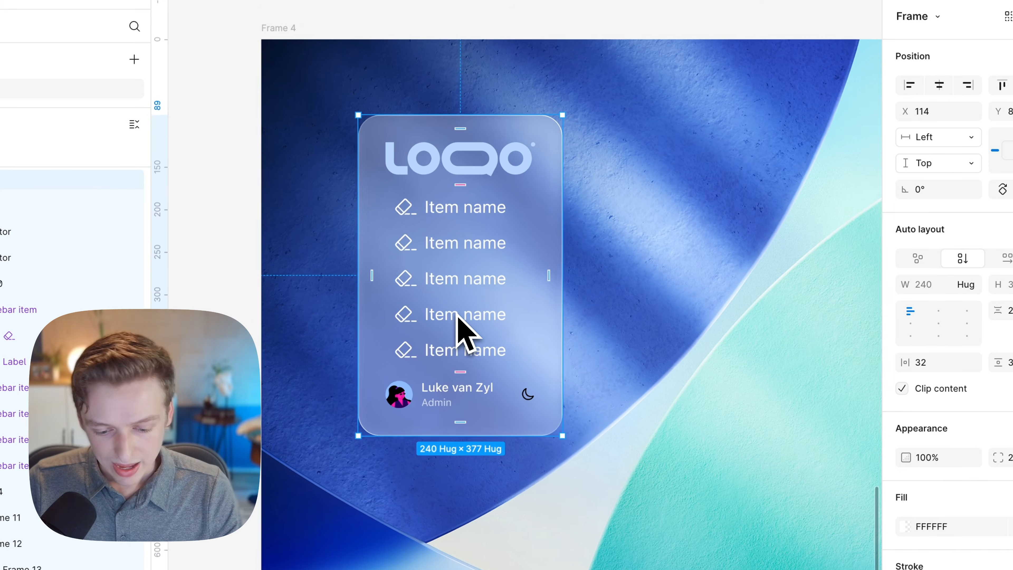
- Move the sidebar panel to X 57 near the frame's upper-left corner and stretch its height to 761
scroll(467, 331, "down", 3)
double_click(449, 236)
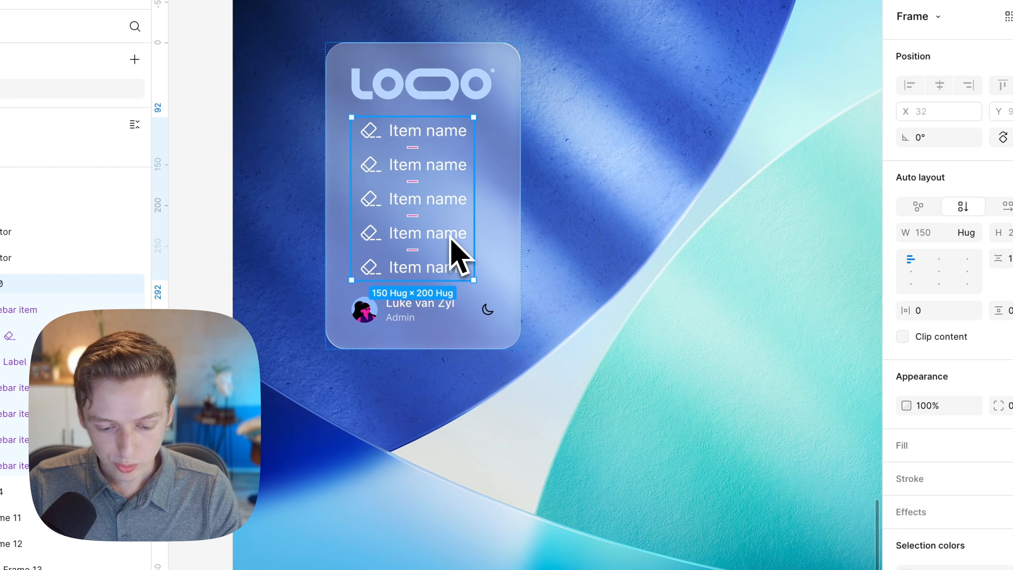
scroll(450, 236, "down", 2)
left_click(527, 252)
scroll(558, 263, "left", 2)
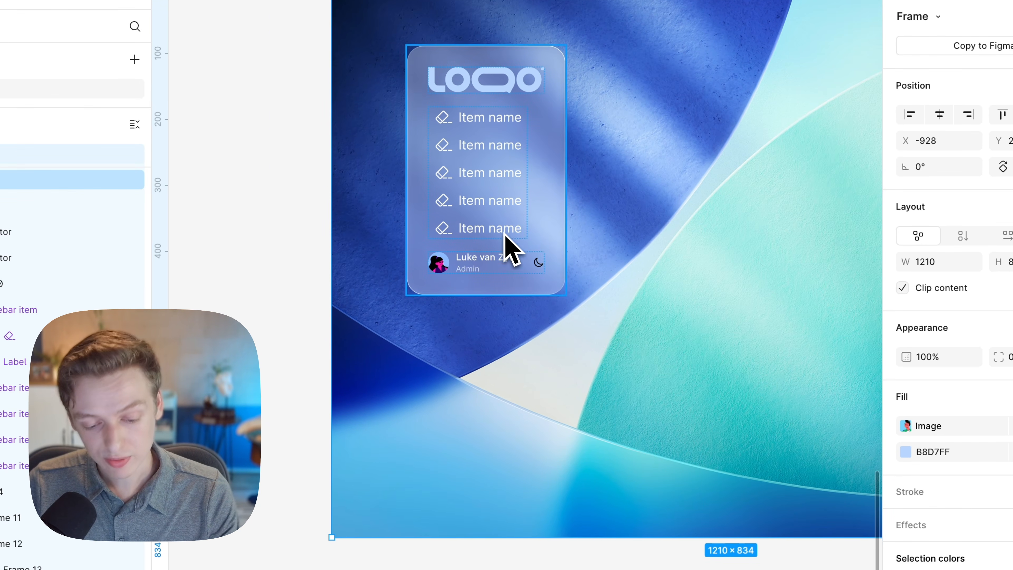
mouse_move(505, 215)
left_mouse_down()
mouse_move(473, 183)
mouse_move(499, 209)
left_mouse_up()
left_click(484, 182)
left_click_drag(497, 154, 461, 136)
left_click_drag(499, 261, 506, 490)
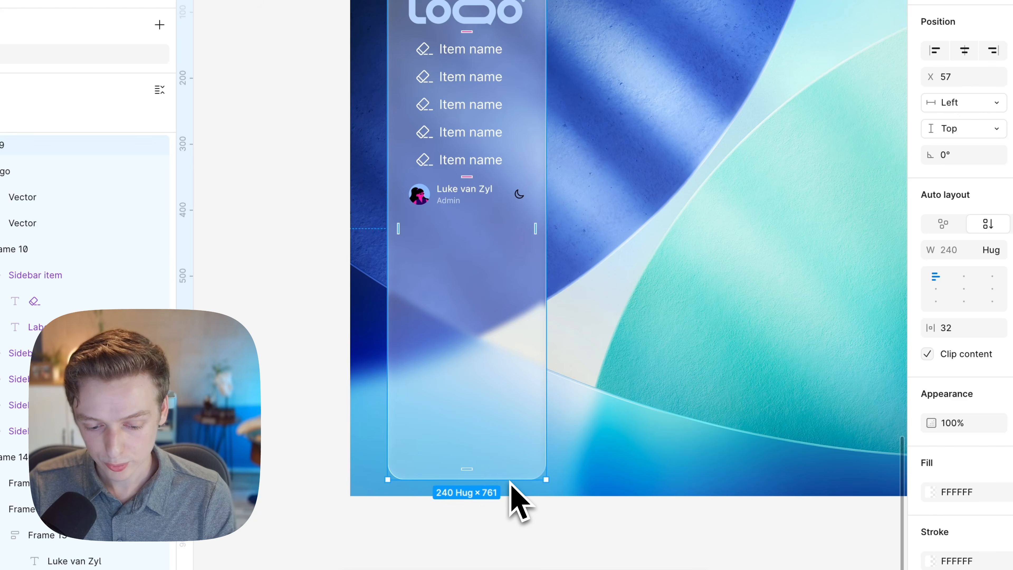
- Rename the frame that holds the five menu items "Sidebar items"
left_click(452, 199)
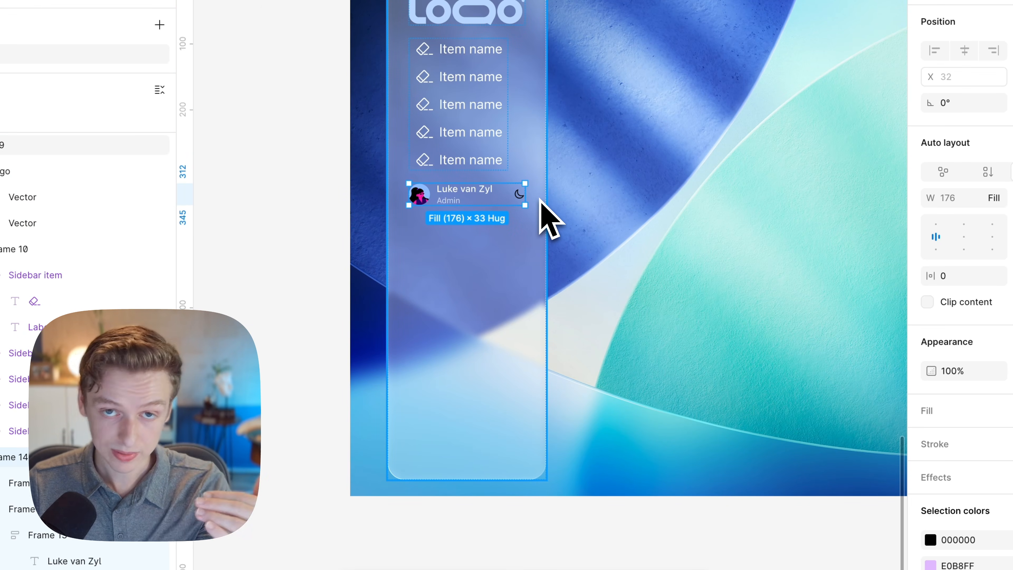
left_click(501, 166)
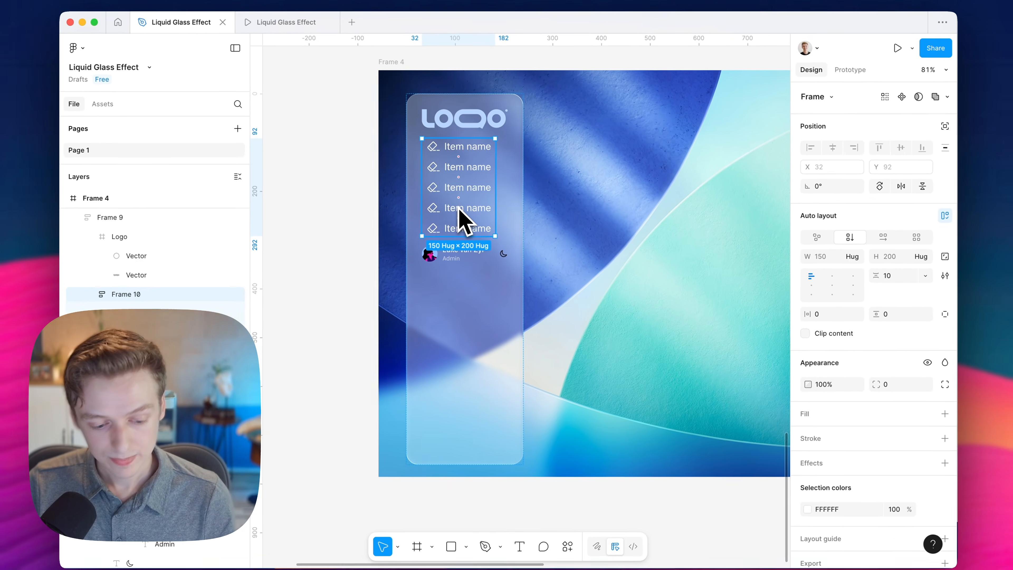
double_click(218, 294)
type("Sidebar items")
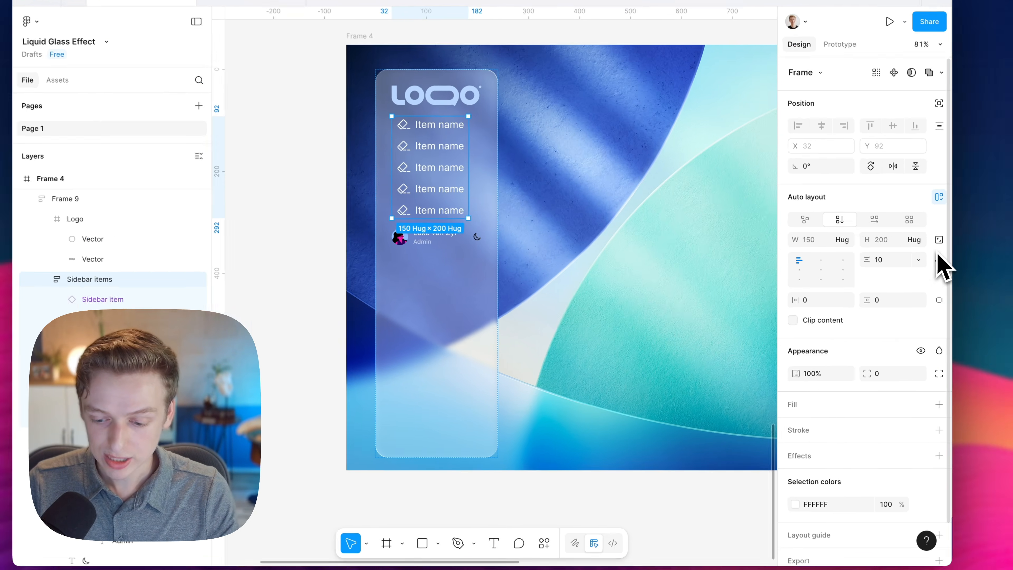
- Set the height of the Sidebar items frame to Fill container so the profile row sits at the sidebar's bottom
left_click(905, 252)
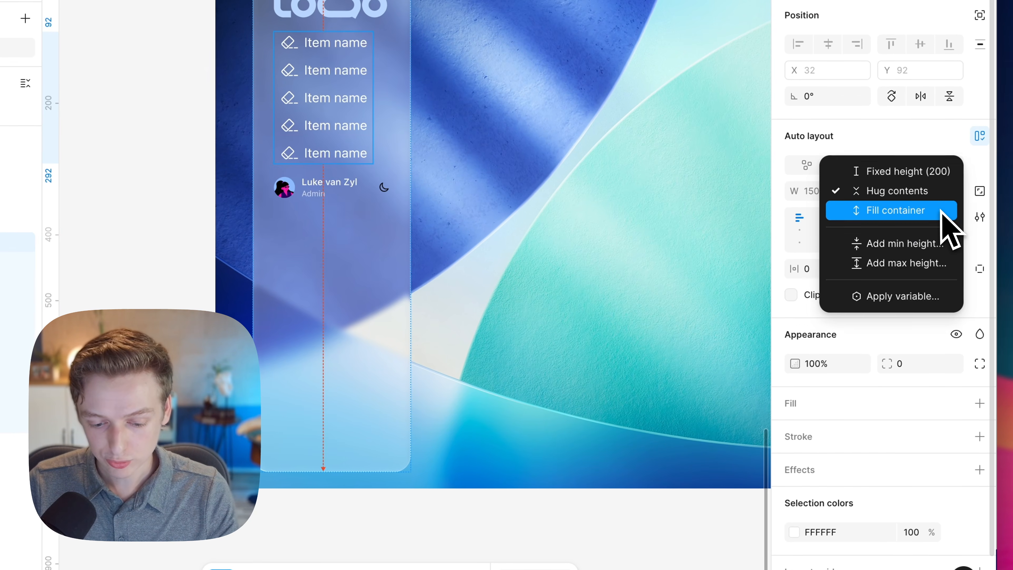
left_click(942, 212)
left_click(458, 531)
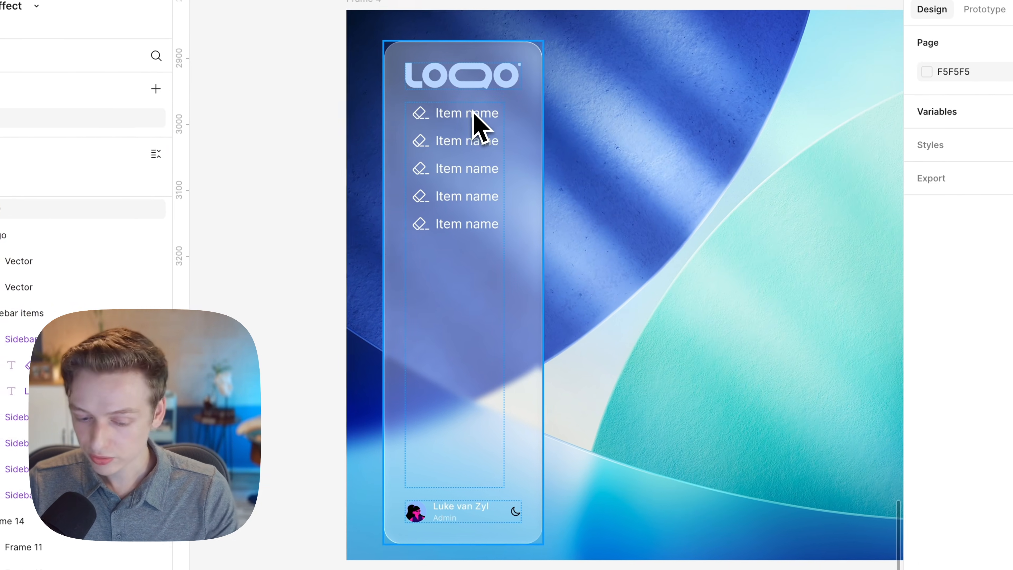
left_click(475, 105)
left_click(475, 104)
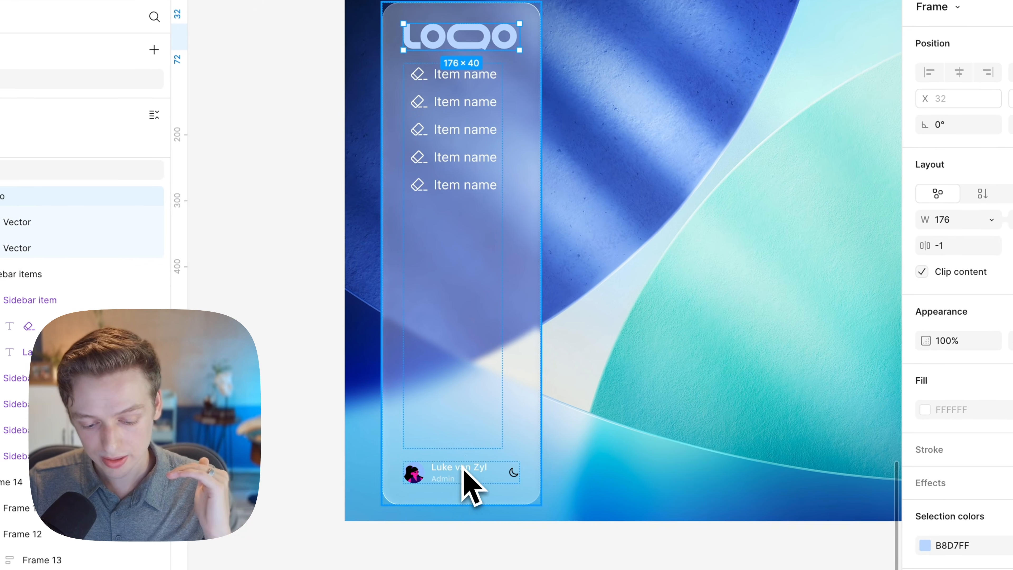
left_click(453, 477)
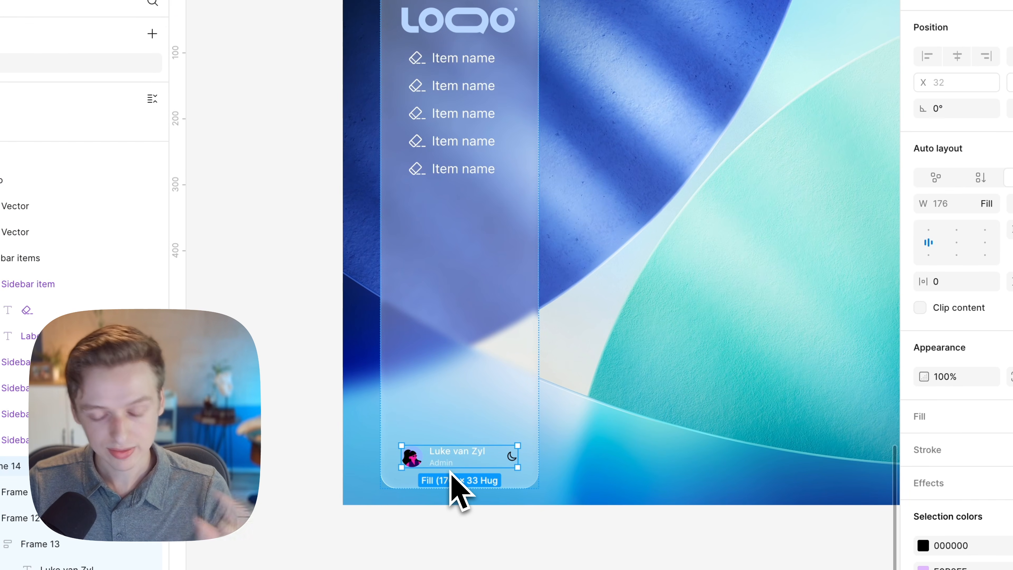
left_click(452, 178)
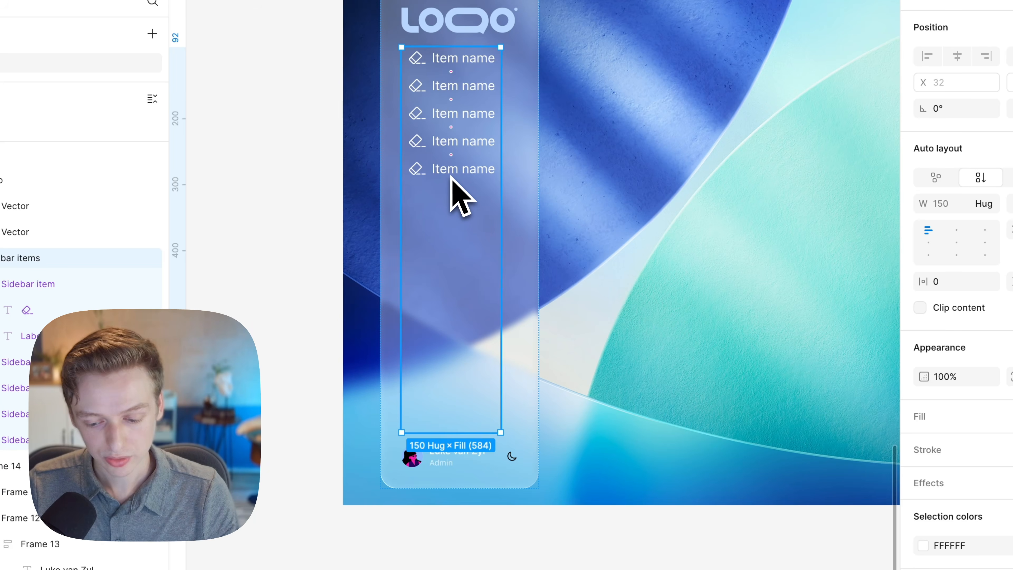
left_click(522, 187)
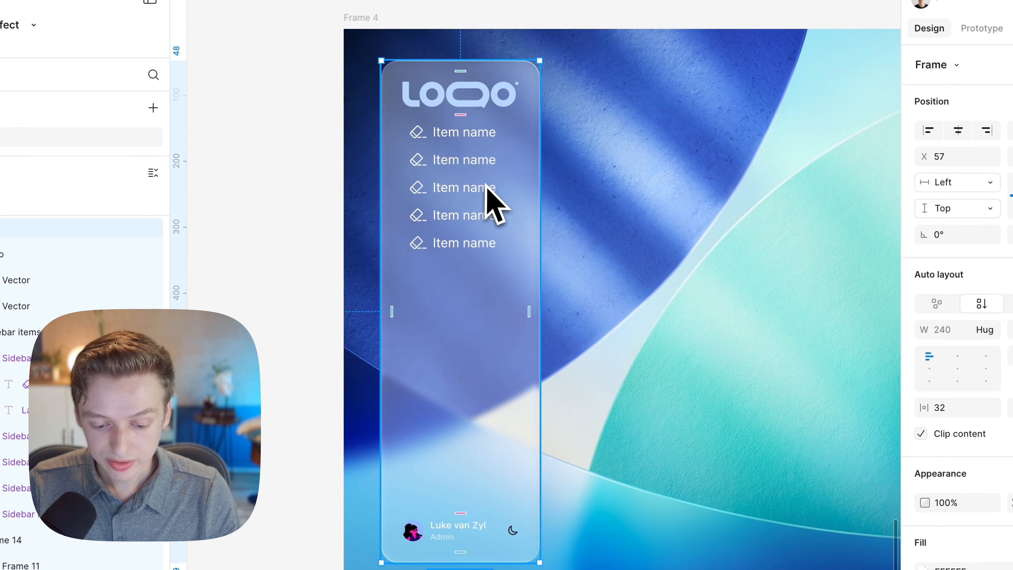
- Shrink the logo at the sidebar's top to a height of 25, keeping its proportions
left_click(491, 104)
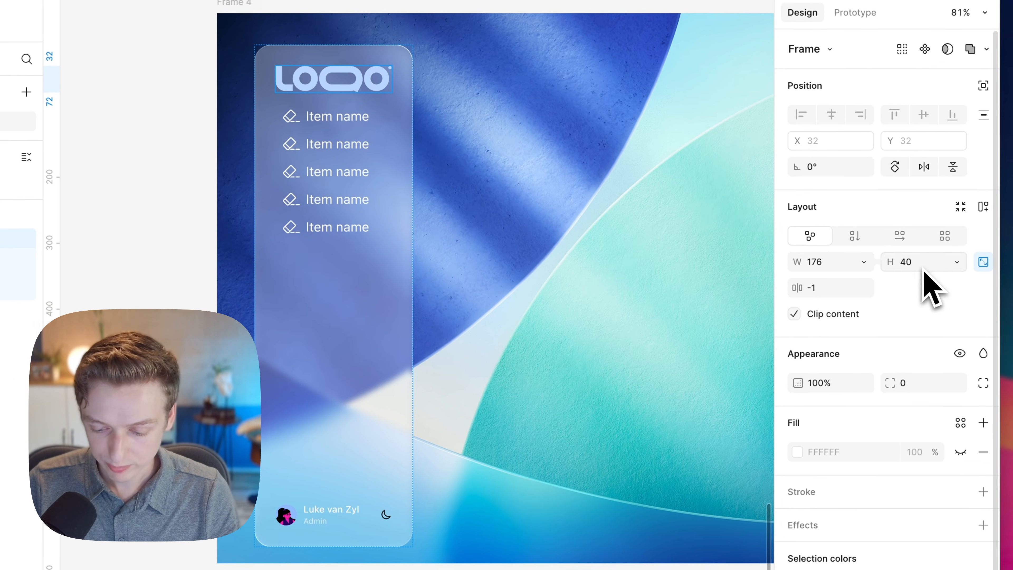
left_click(922, 267)
type("2")
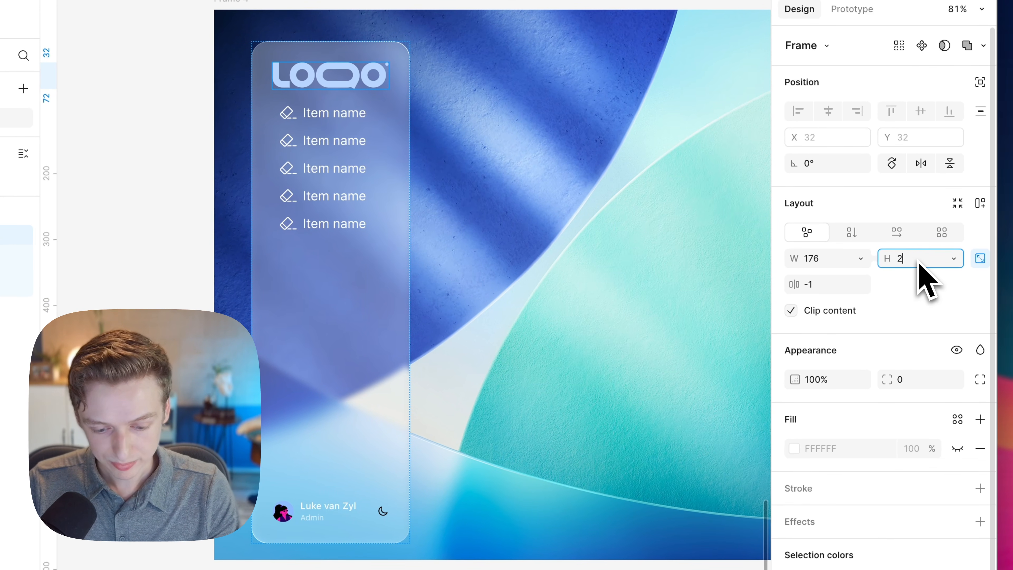
type("5")
key("Return")
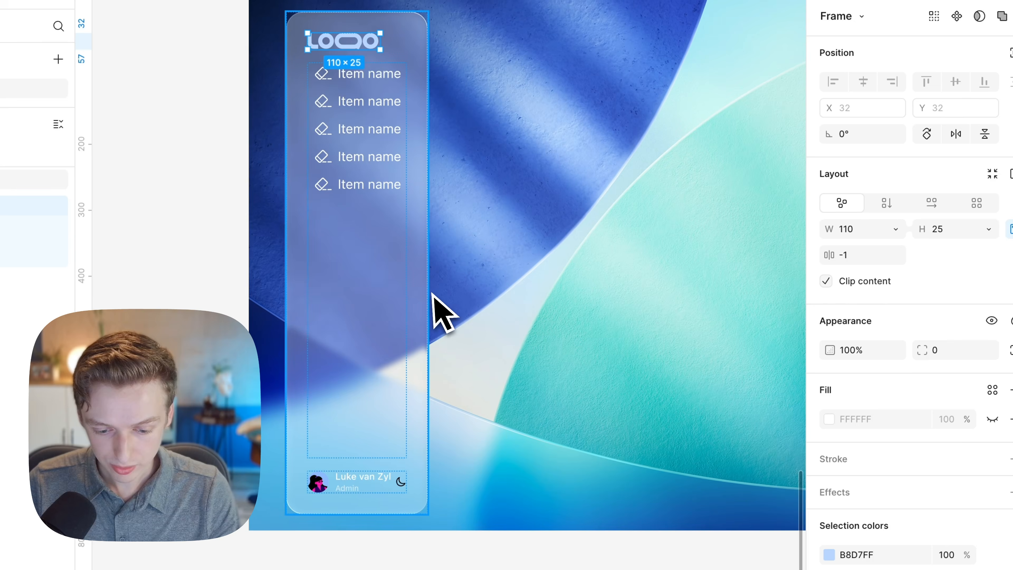
- Set the sidebar panel's auto layout alignment to center
left_click(370, 329)
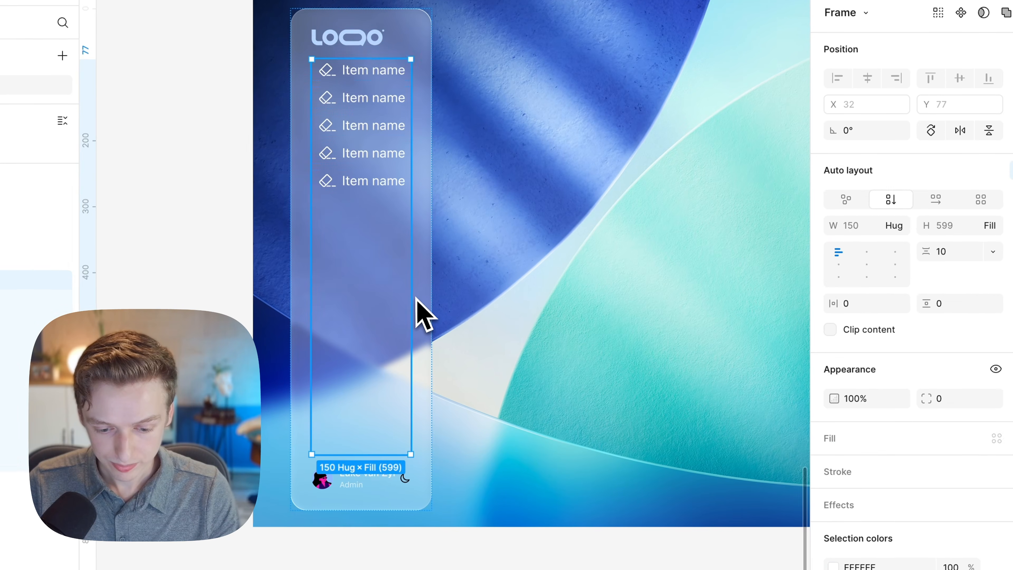
left_click(434, 302)
left_click(426, 301)
left_click(868, 317)
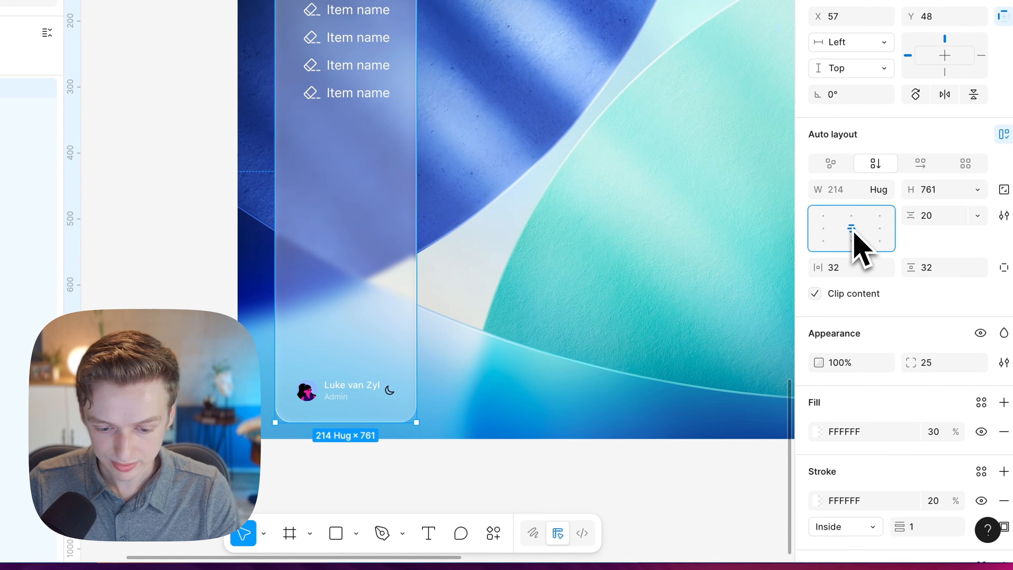
left_click(576, 495)
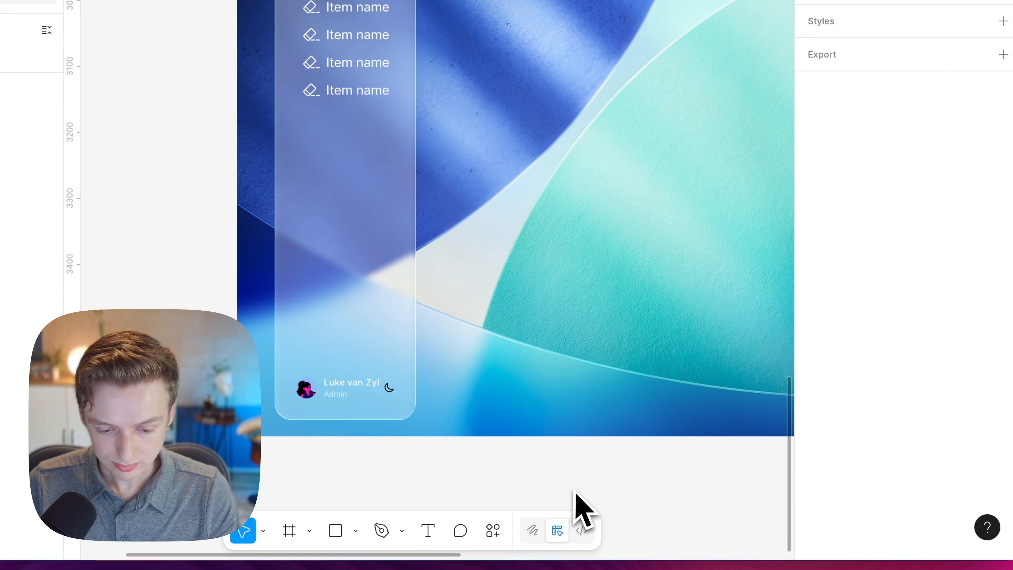
- Relabel the first three menu items as Dashboard, Reports and Transfers
scroll(452, 106, "up", 5)
double_click(534, 154, "super")
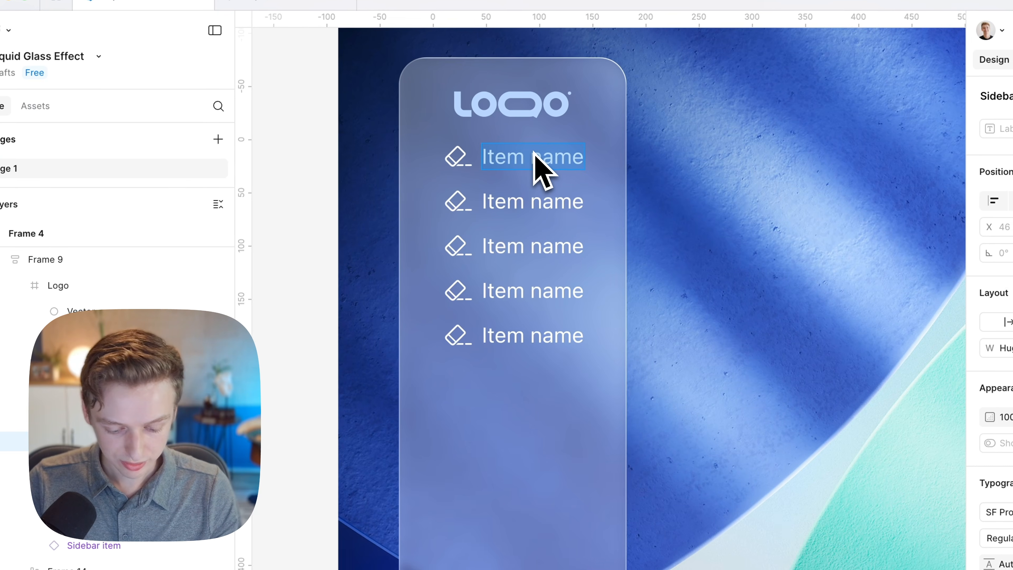
type("Dah")
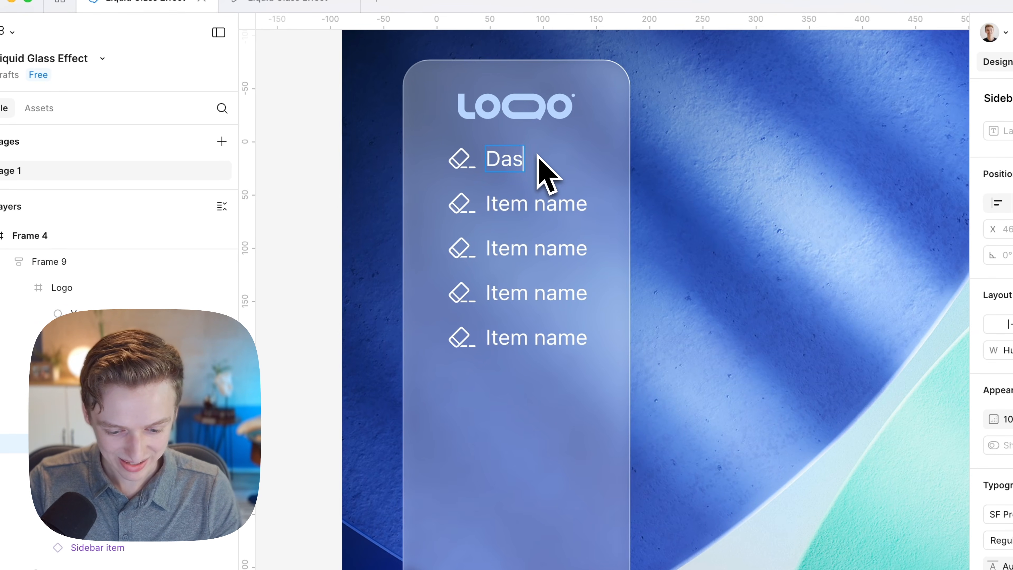
type("hboard")
double_click(537, 205, "super")
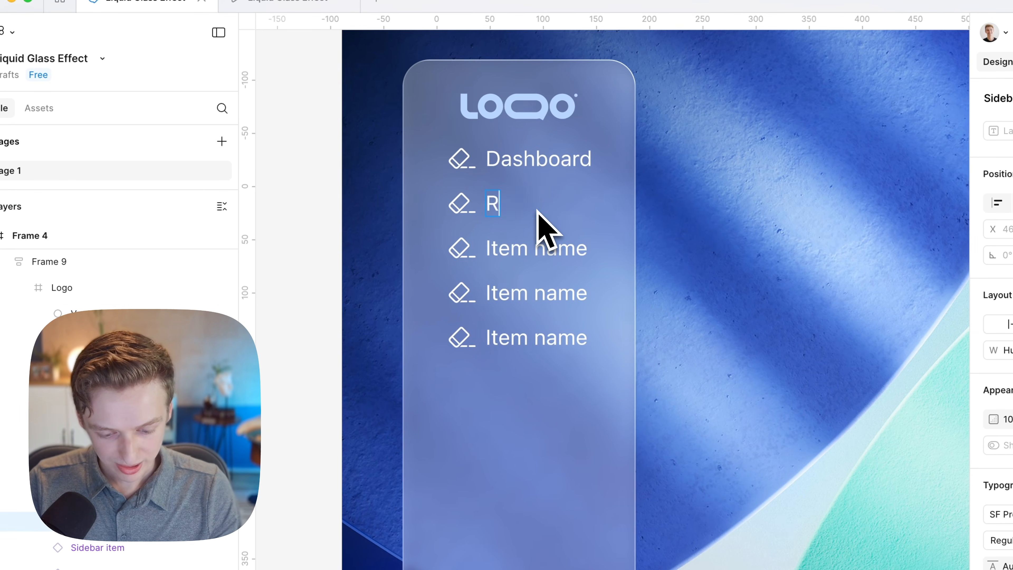
double_click(539, 256, "super")
type("Transfe")
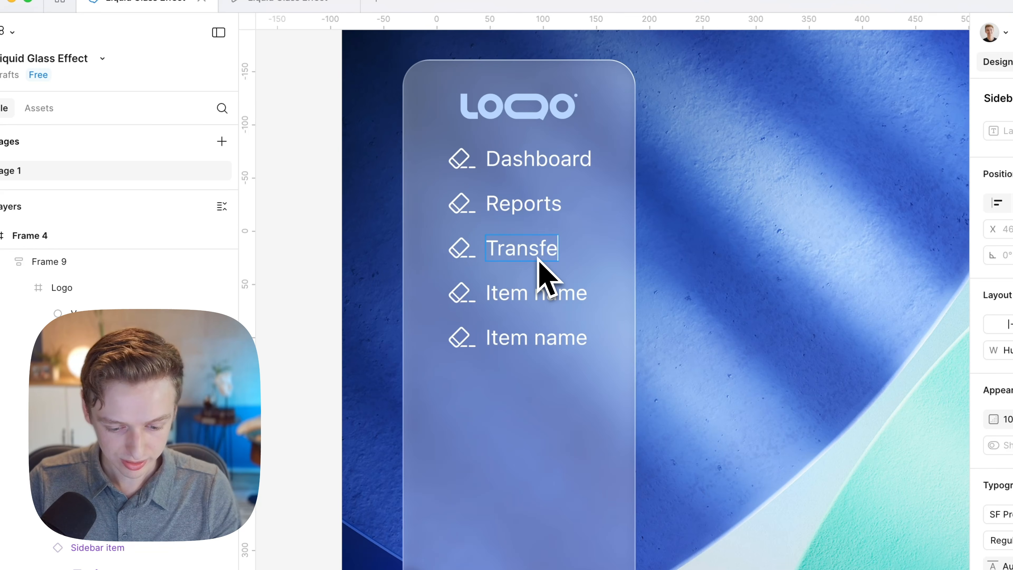
type("rs")
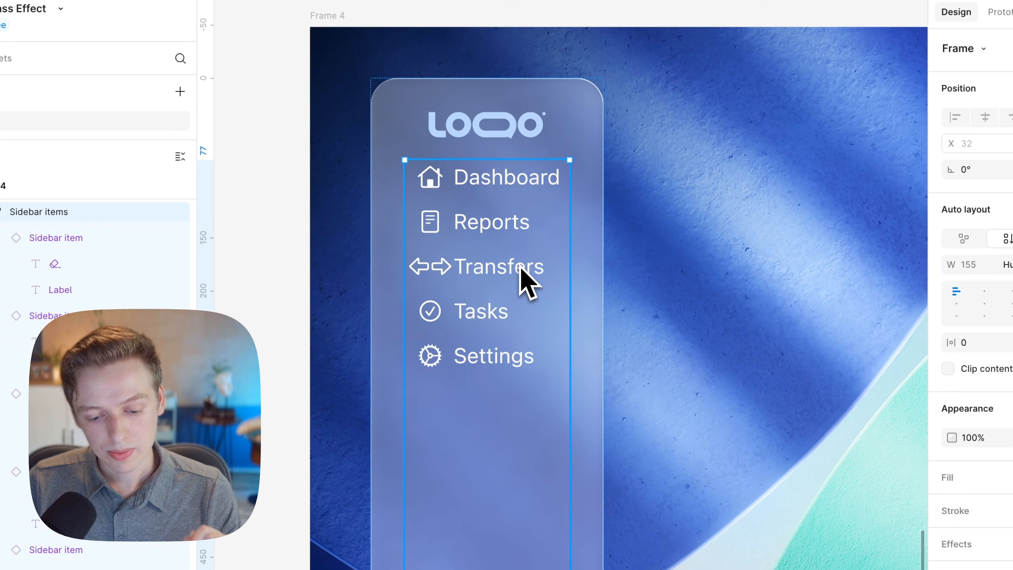
- Switch the Reports menu item to the Active variant
left_click(556, 205)
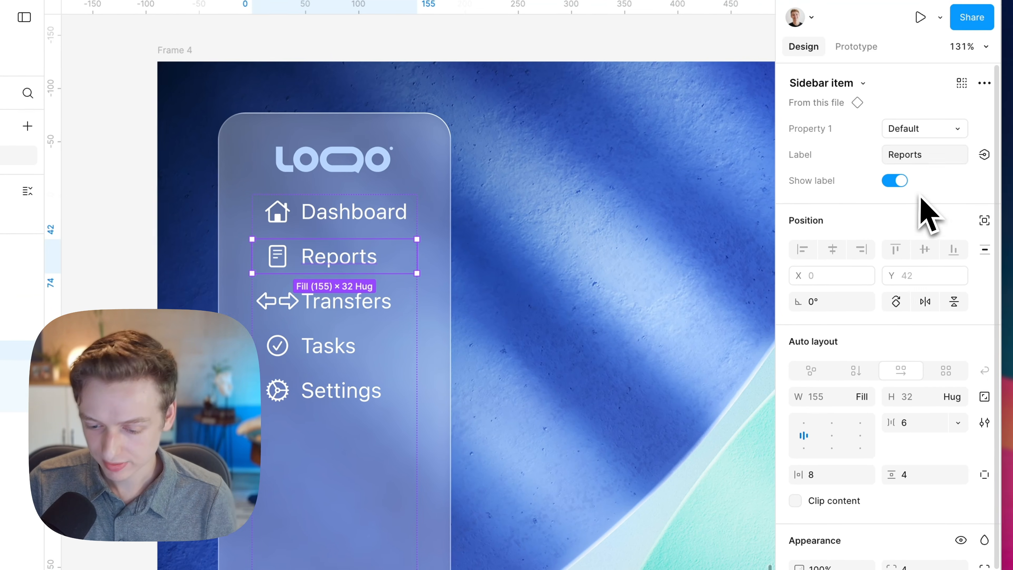
left_click(1012, 68)
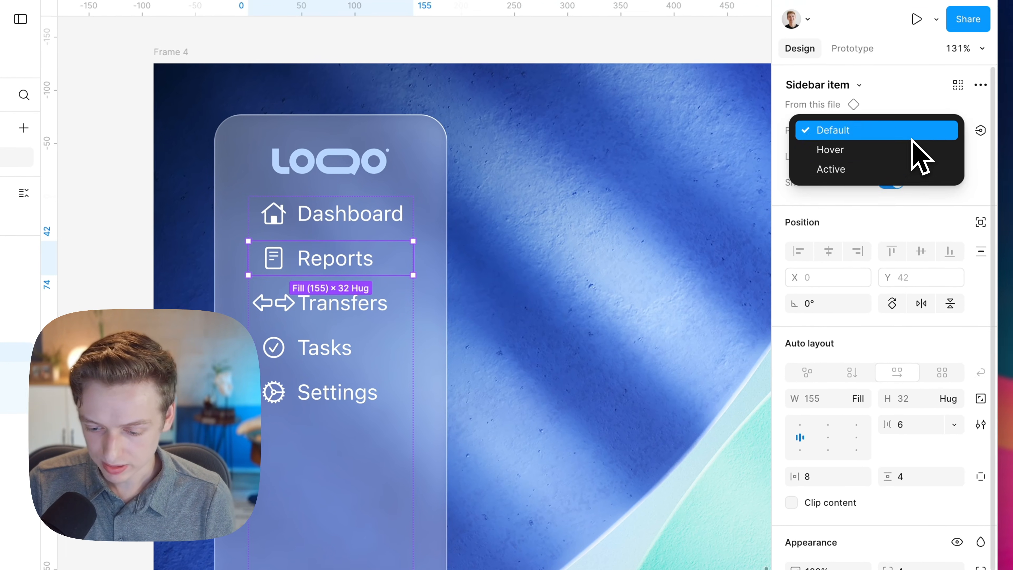
left_click(898, 169)
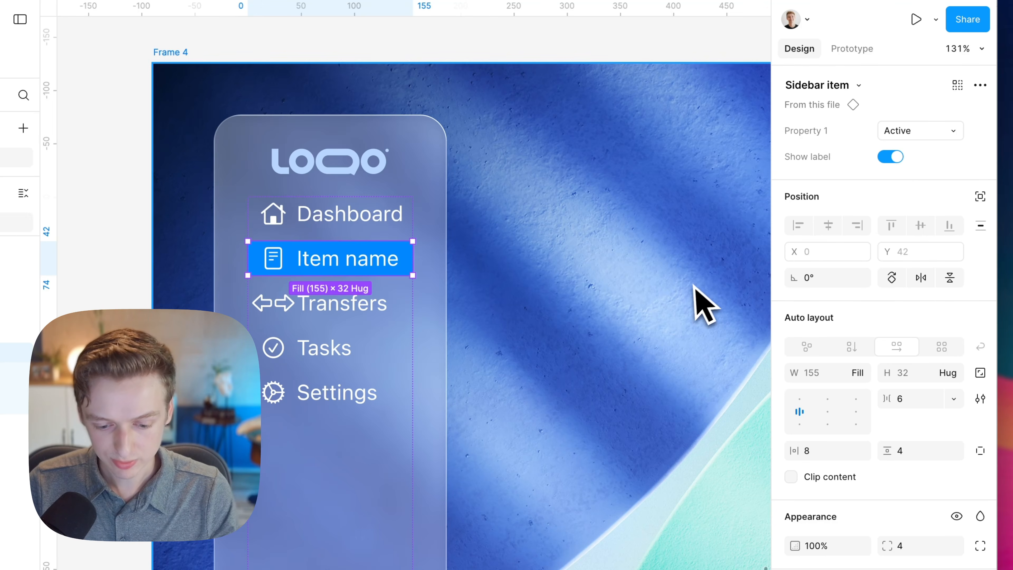
key("super+z")
key("super+shift+z")
left_click(612, 344)
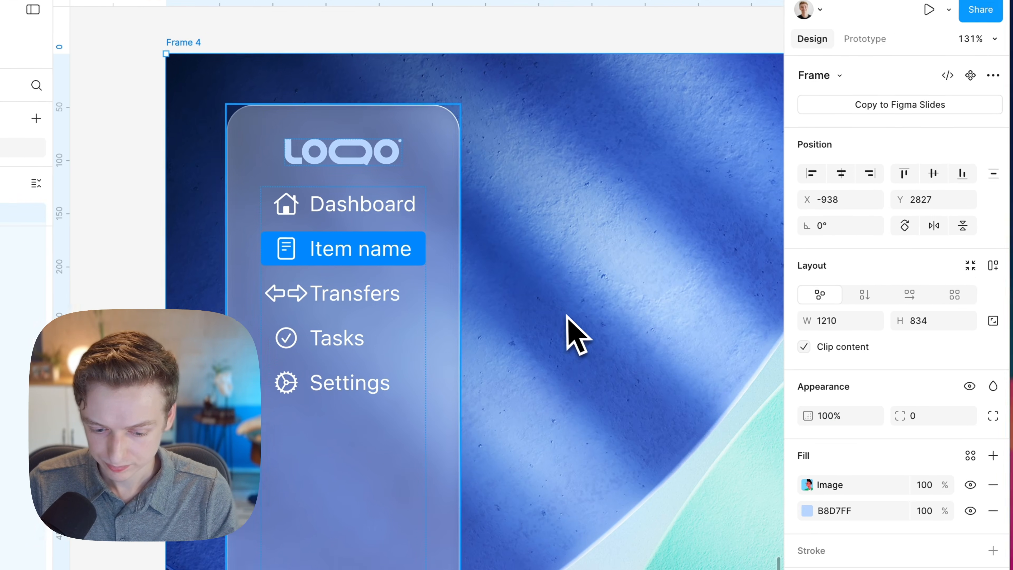
left_click(347, 266)
double_click(346, 266)
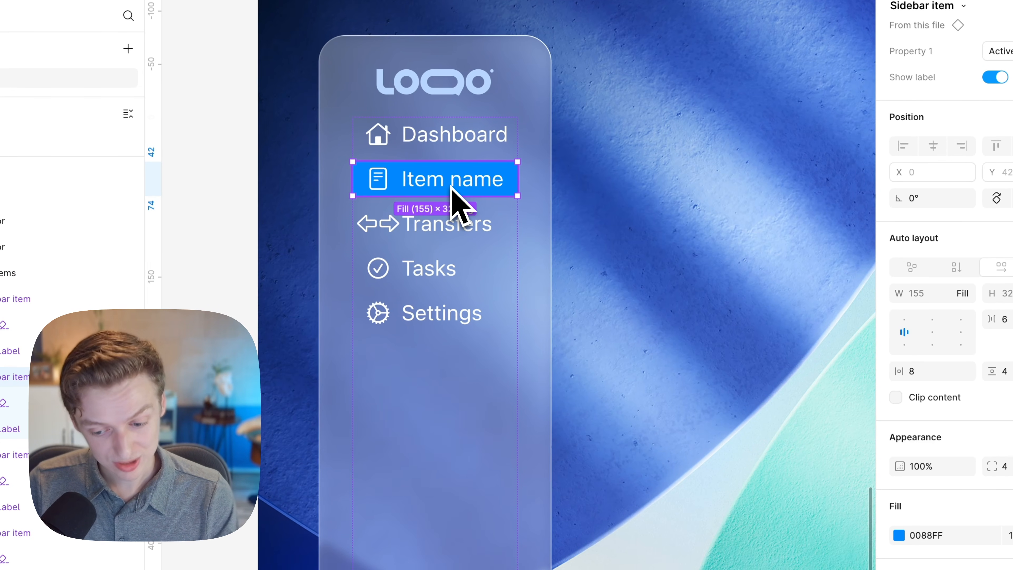
left_click(728, 265)
- Examine the label text layers of the Active, Hover and Default variants in the Sidebar item component set
scroll(729, 265, "down", 5)
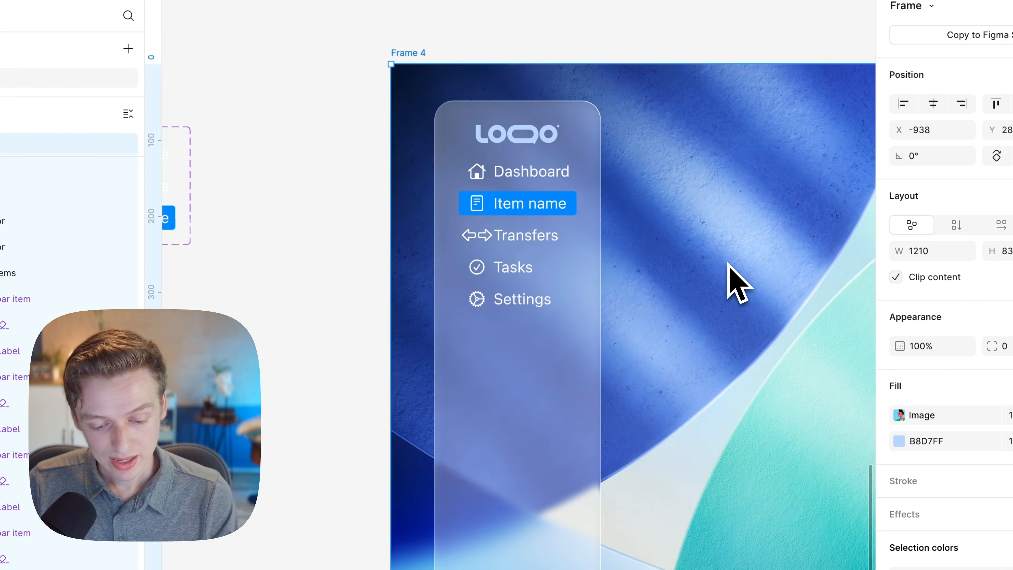
scroll(728, 265, "left", 6)
scroll(728, 265, "up", 4)
scroll(556, 374, "up", 5)
left_click(547, 413, "super")
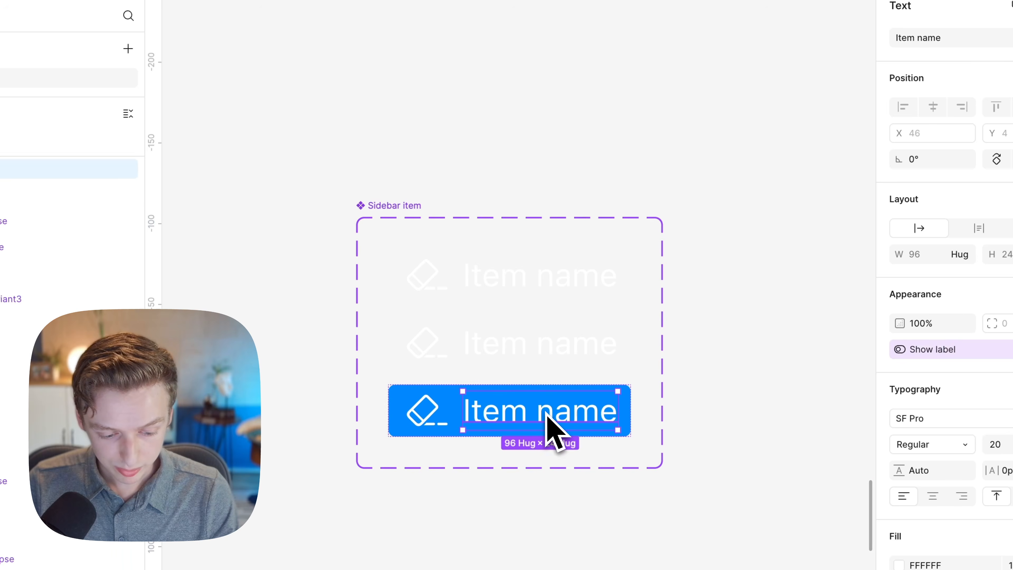
left_click(539, 350, "super")
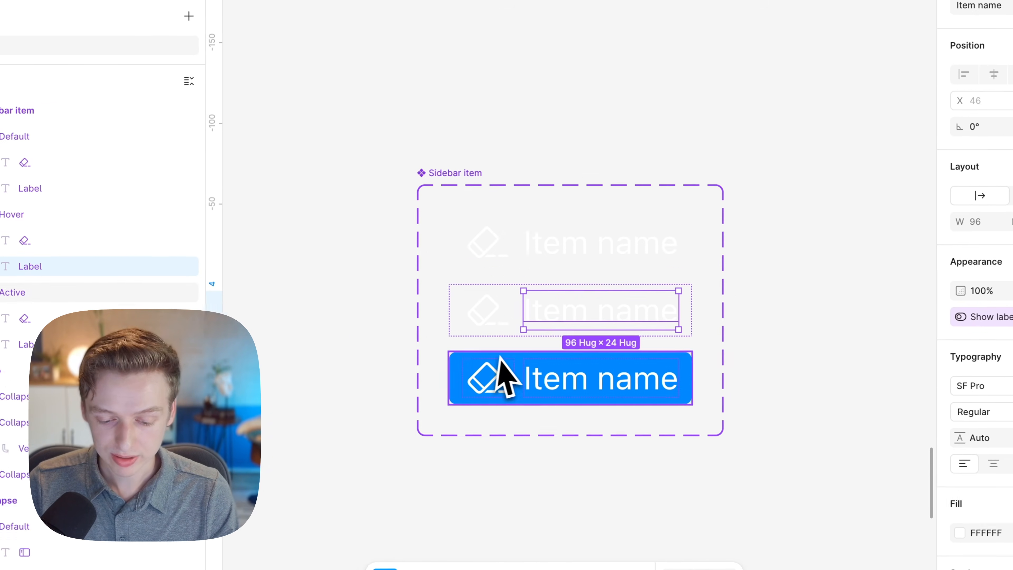
scroll(604, 255, "down", 2)
scroll(604, 255, "right", 1)
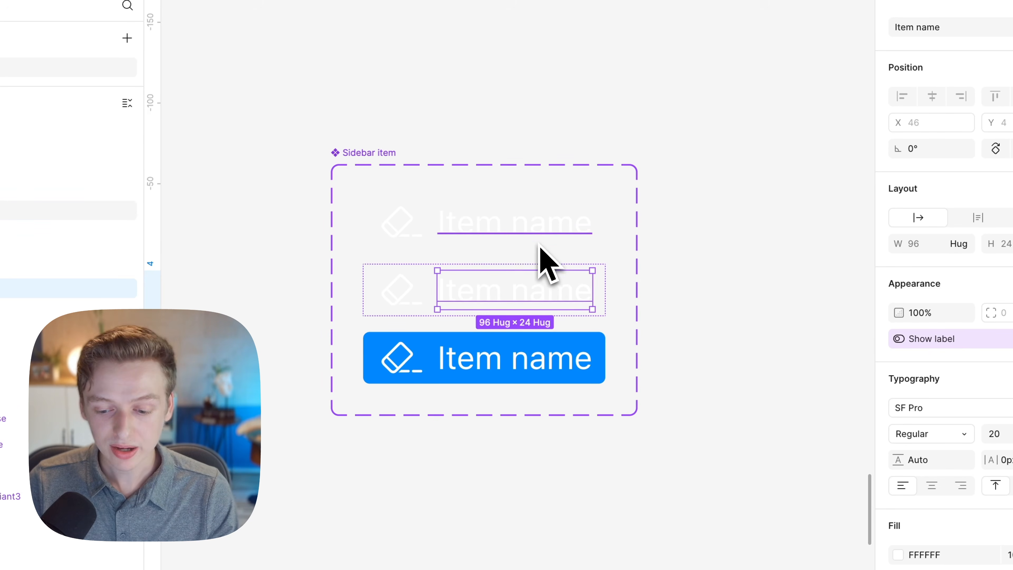
left_click(600, 215, "super")
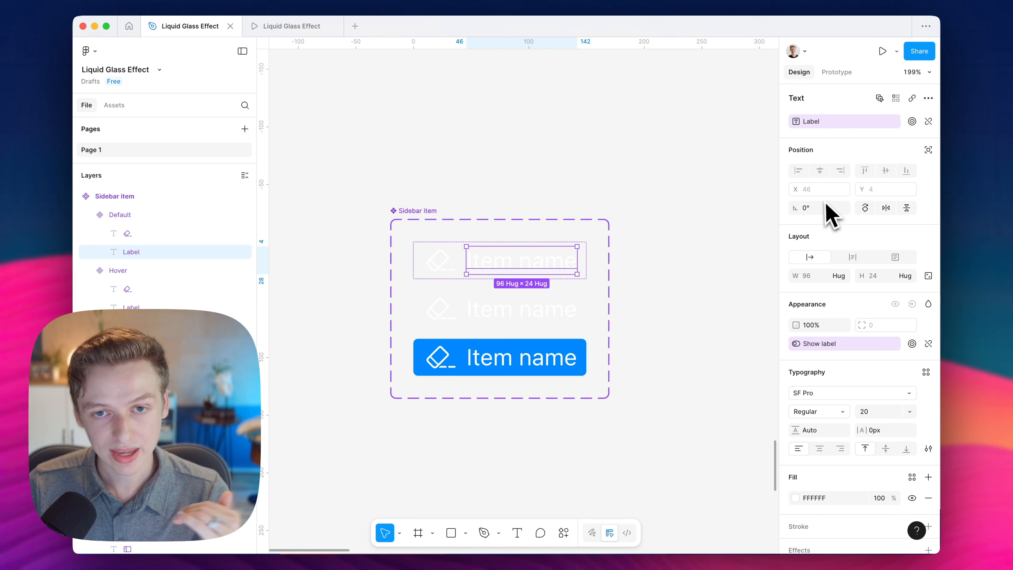
- Apply the Label text property to the label layers of the Hover and Active Sidebar item variants
left_click(555, 315)
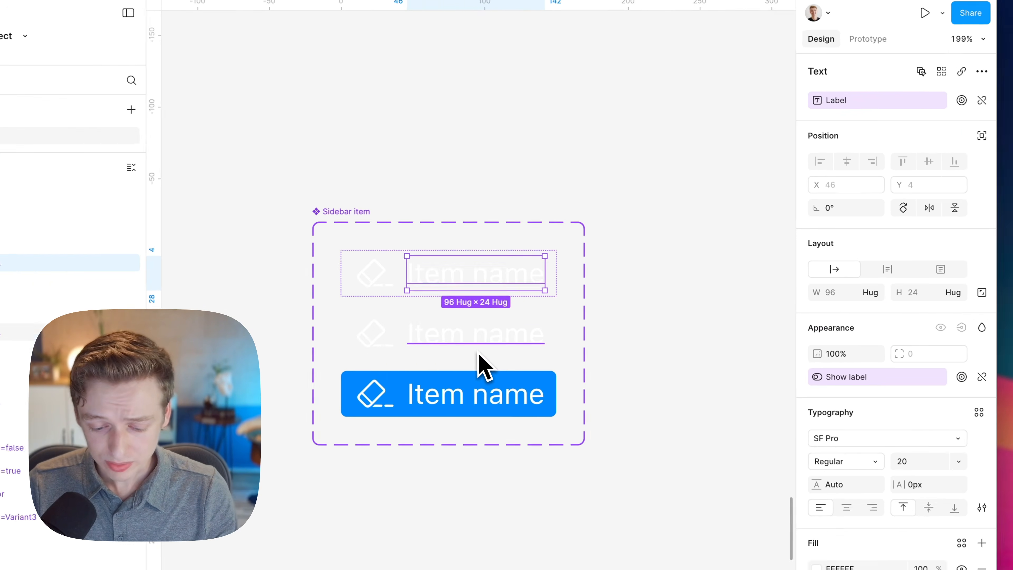
left_click(510, 361, "shift")
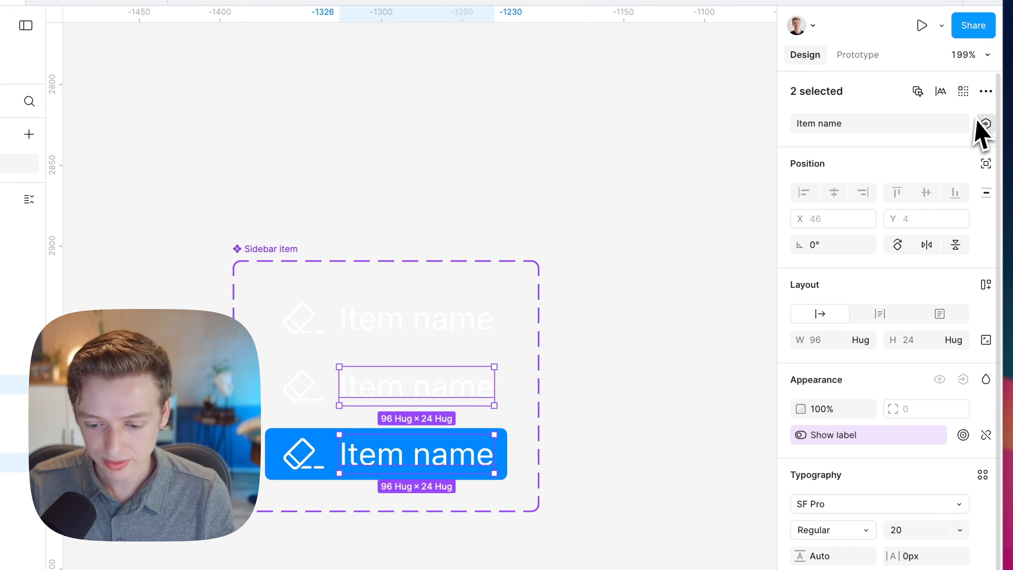
left_click(1011, 87)
left_click(872, 259)
left_click(640, 380)
- Move the logo out of the sidebar to beside the Sidebar item component set and make it a component
scroll(640, 380, "down", 5)
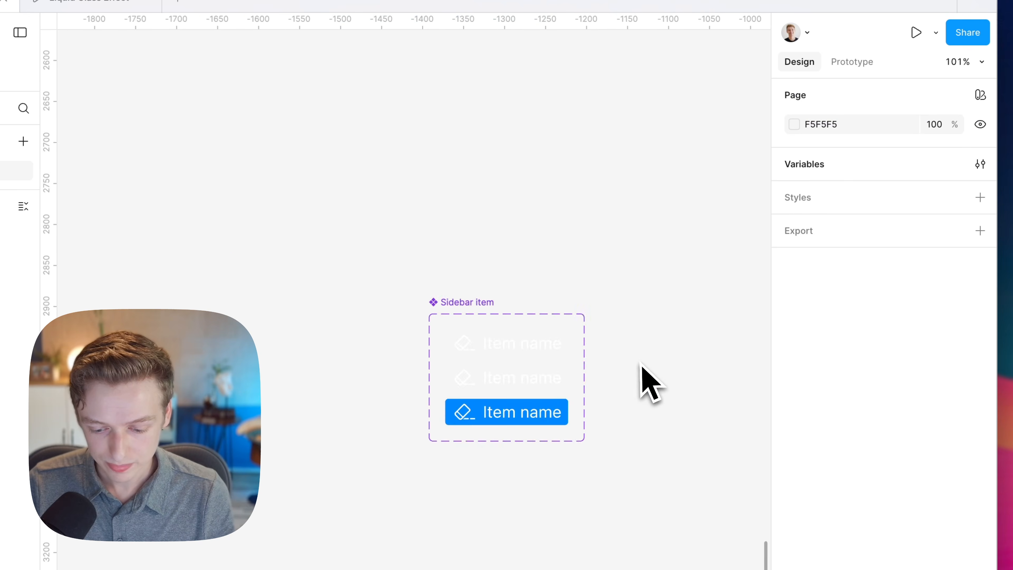
scroll(640, 380, "right", 10)
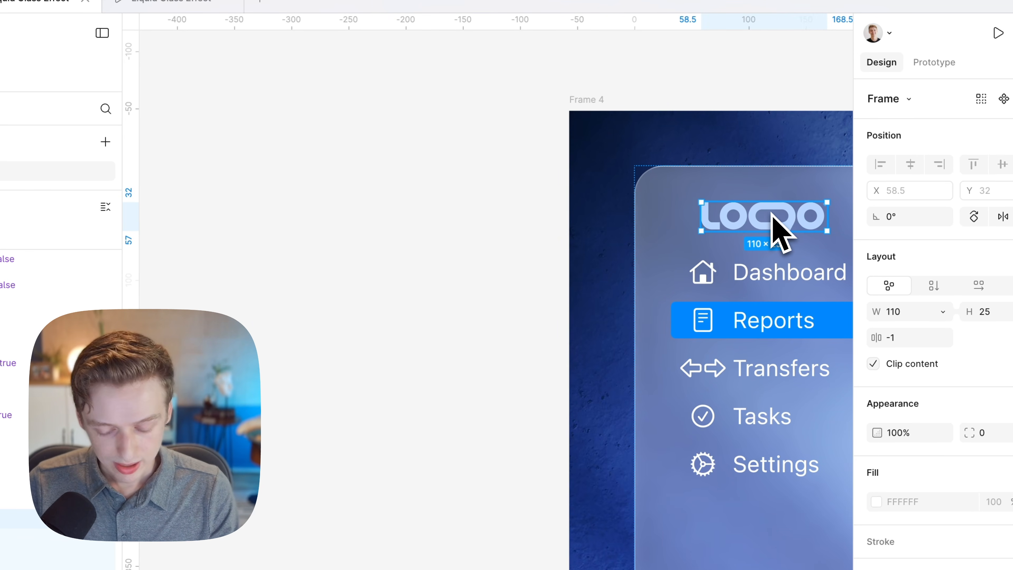
left_click_drag(777, 218, 280, 262)
scroll(288, 264, "left", 5)
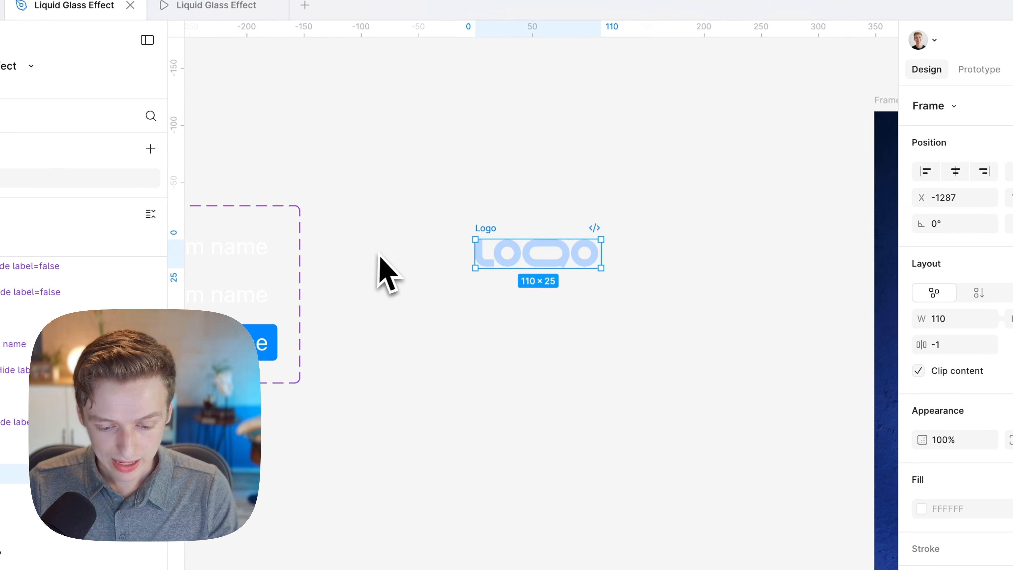
left_click_drag(511, 244, 355, 205)
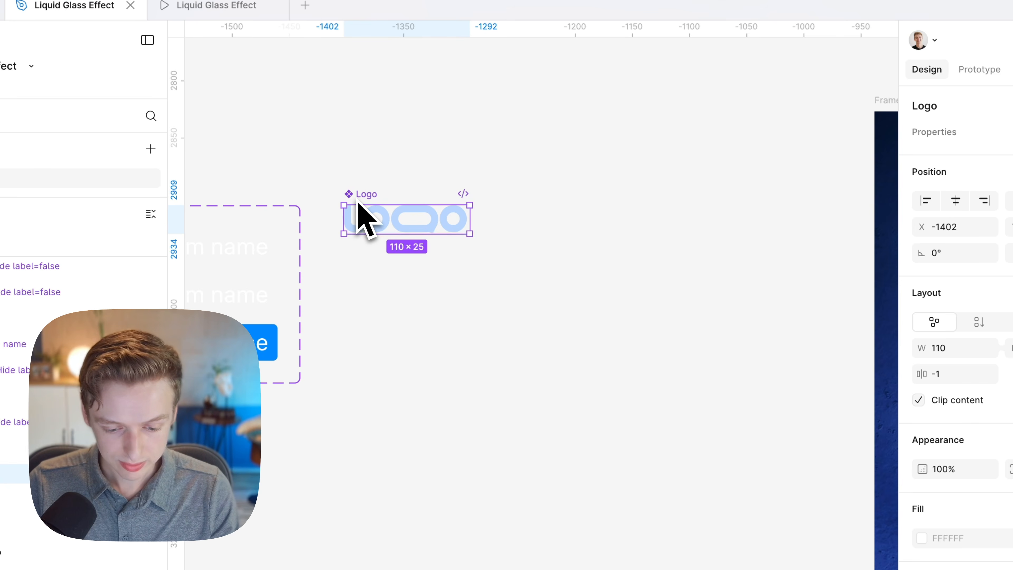
- Add a second variant to the Logo component and align the set's top edge with the Sidebar item set
scroll(379, 217, "up", 2)
scroll(380, 218, "up", 2)
left_click(981, 145)
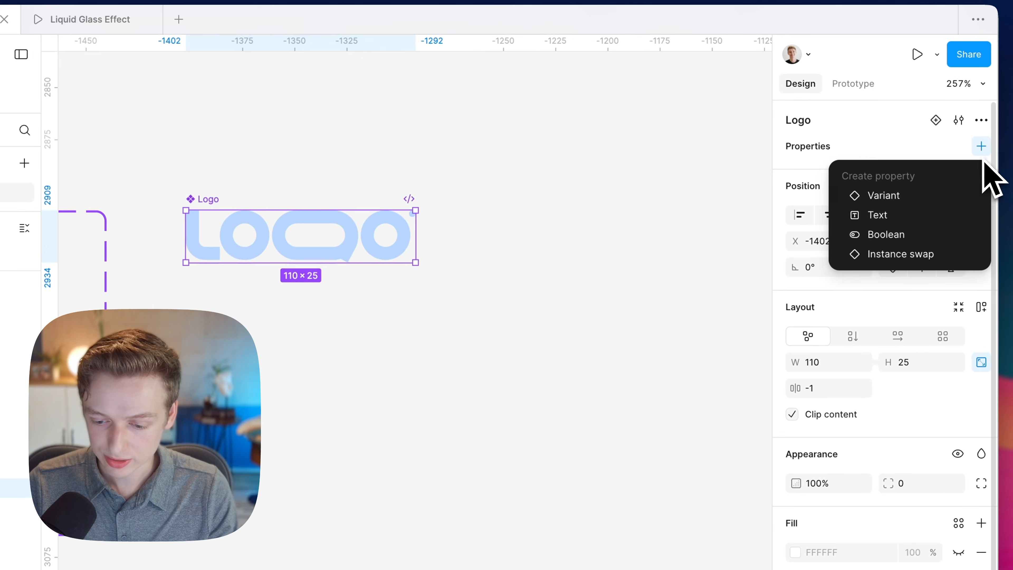
left_click(914, 193)
left_click(299, 334)
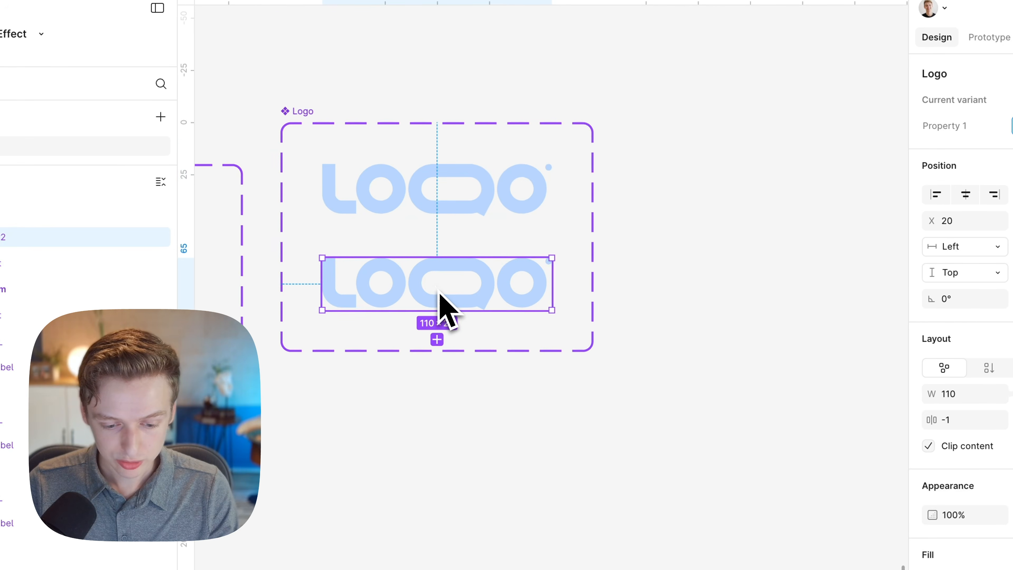
left_click(176, 176)
left_click_drag(311, 125, 311, 161)
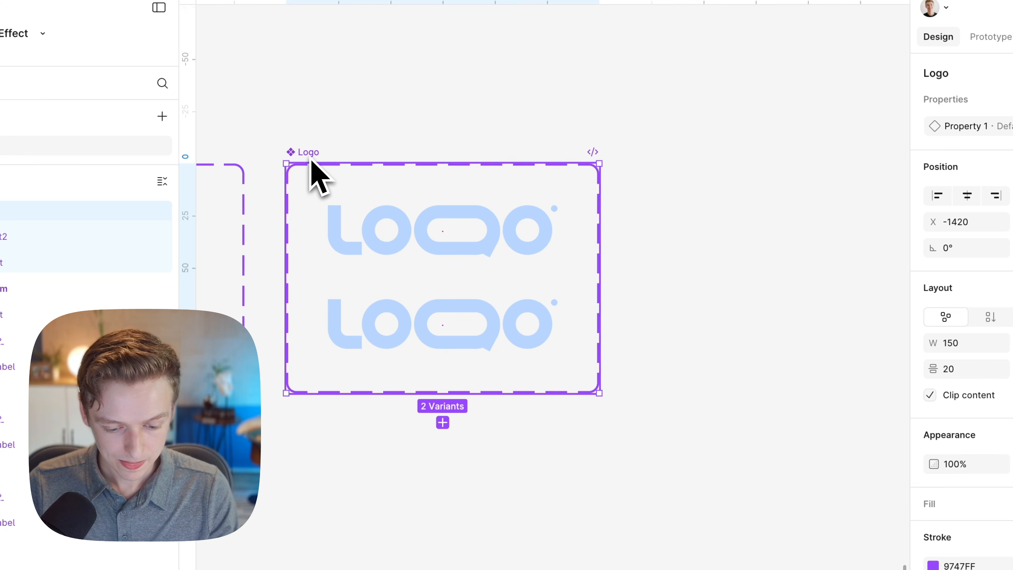
- Delete the vector points of every letter after the L in the second Logo variant
double_click(423, 324)
left_click(572, 355)
double_click(545, 342)
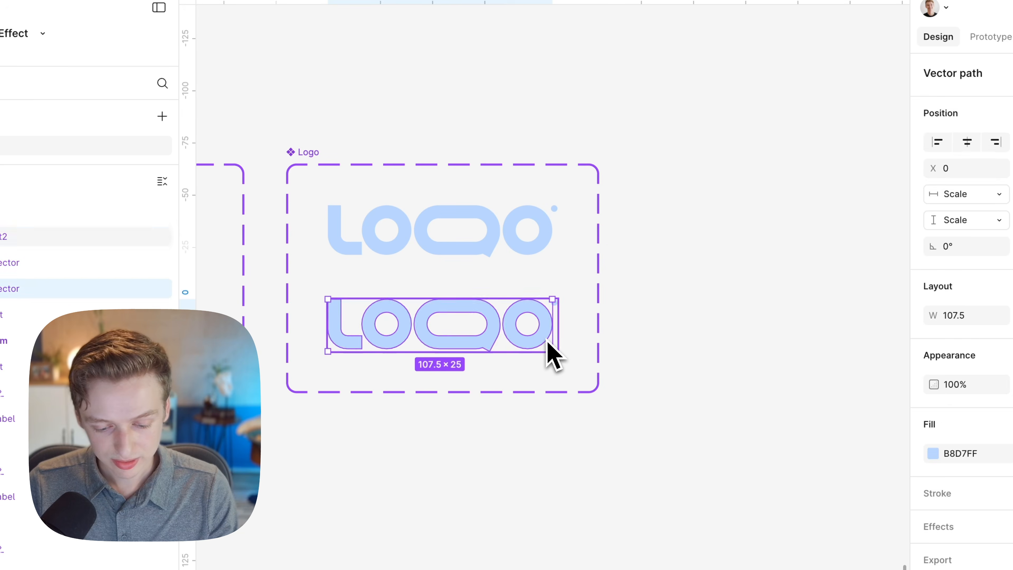
left_click(567, 362)
double_click(537, 347)
double_click(537, 347)
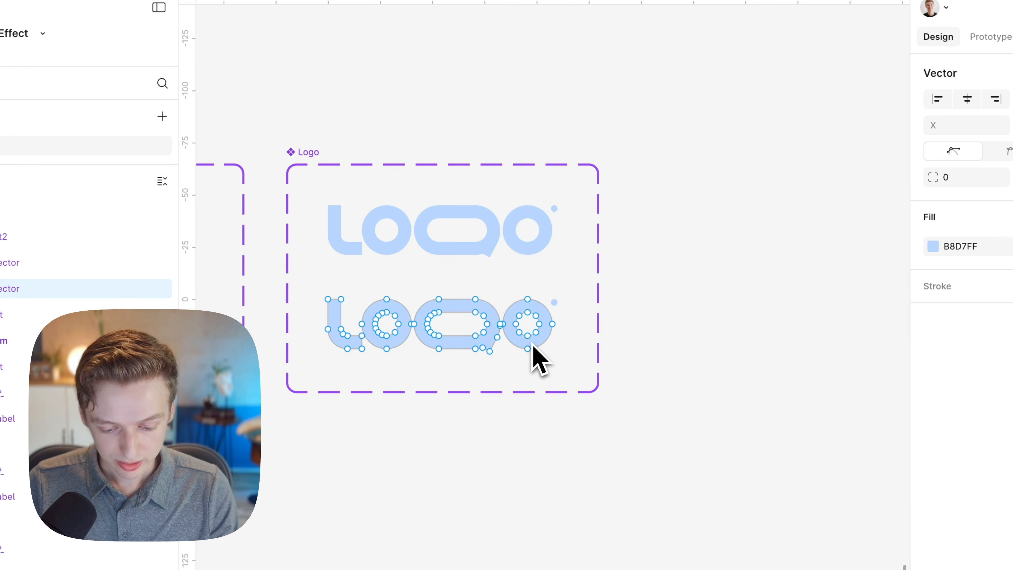
left_click_drag(550, 380, 375, 284)
key("Delete")
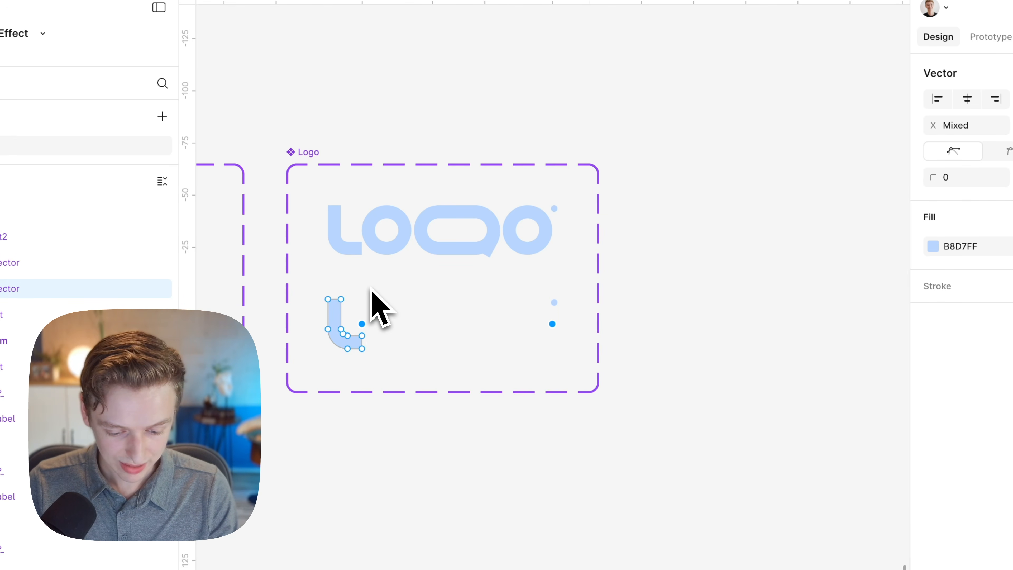
key("Escape")
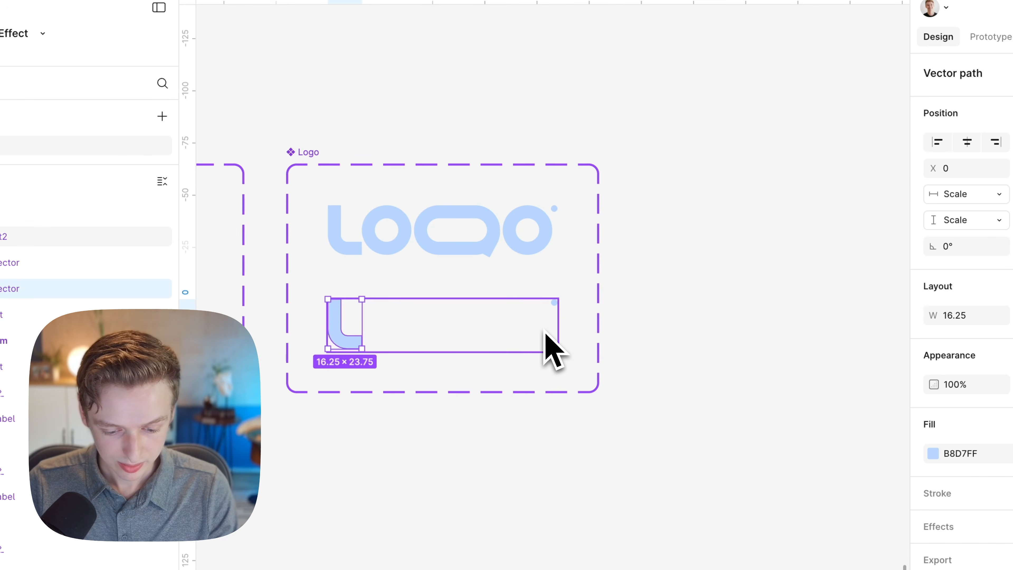
- Delete the small dot beside the remaining L in the second Logo variant
left_click(545, 331)
key("super+e")
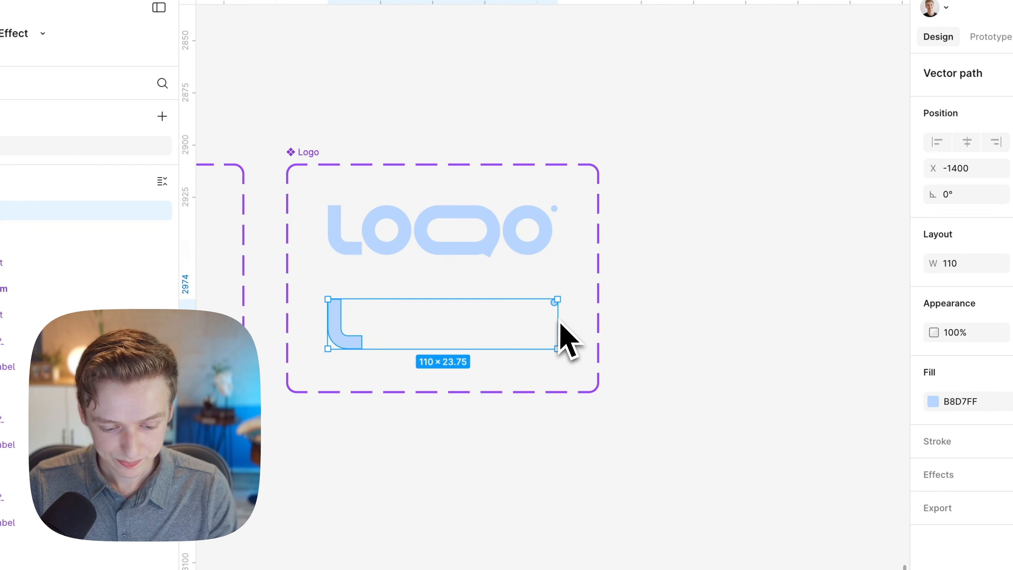
key("Escape")
scroll(558, 319, "up", 4)
left_click(554, 302)
key("Delete")
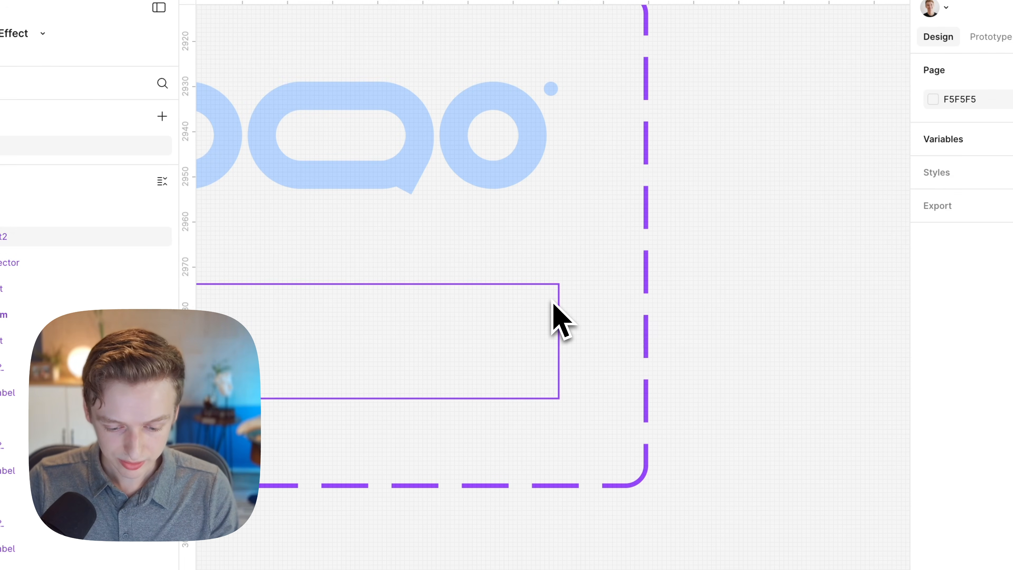
- Make the second Logo variant's frame hug the L by using horizontal auto layout
scroll(552, 302, "down", 4)
left_click(552, 302)
key("super+e")
key("super+z")
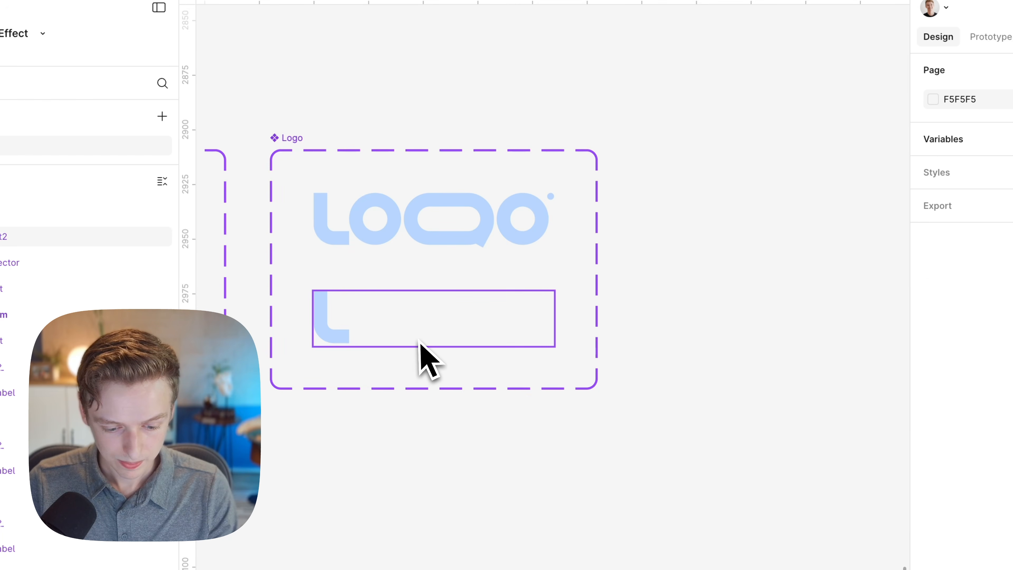
left_click(419, 343)
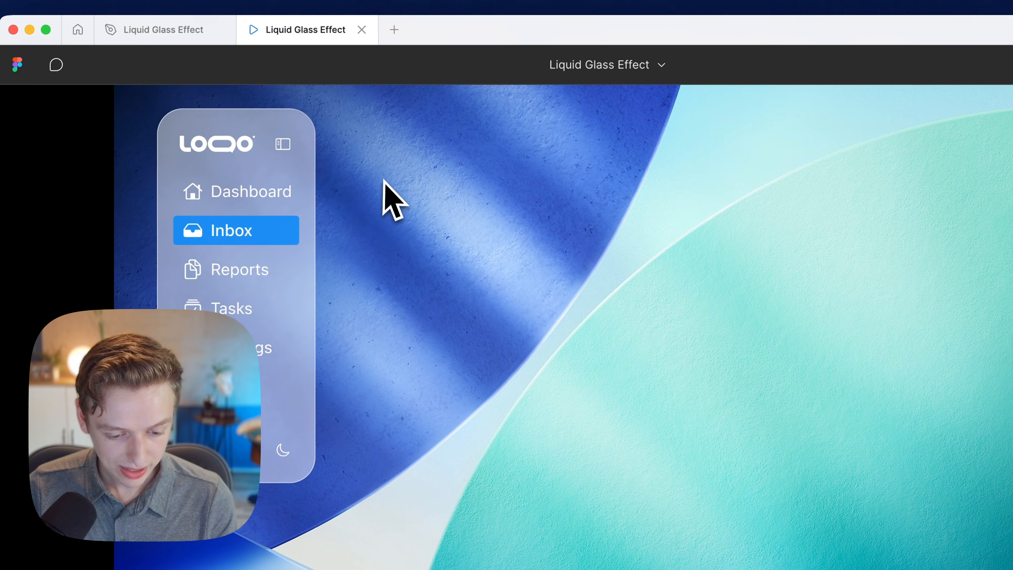
- Collapse the sidebar in the prototype preview and examine how the logo behaves on hover
left_click(278, 146)
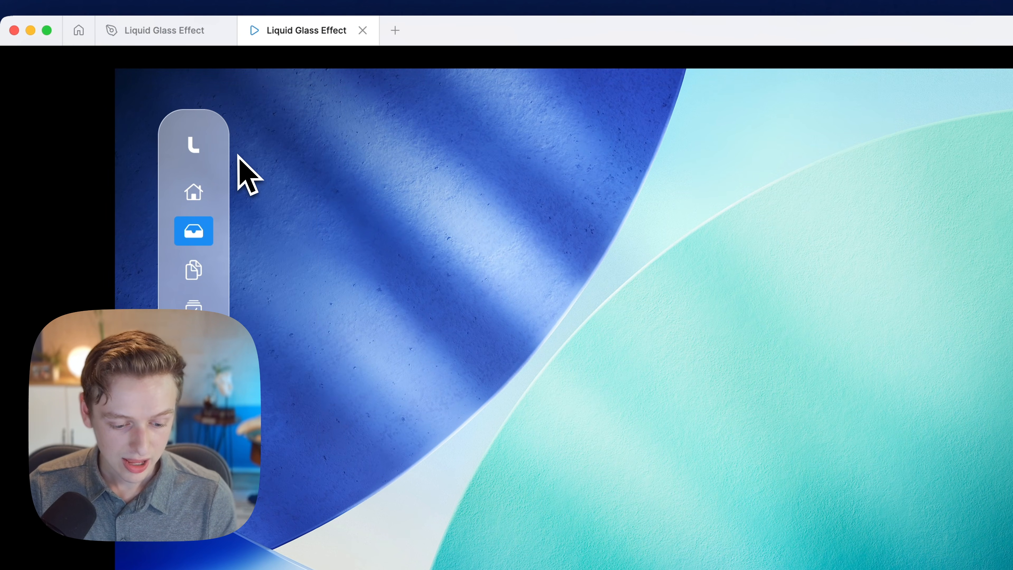
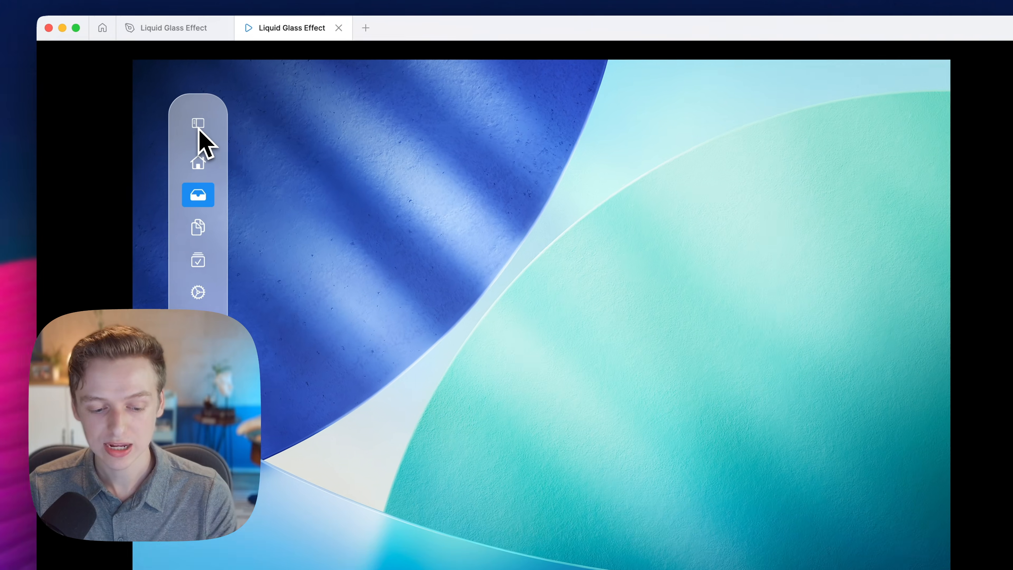
left_click(211, 108)
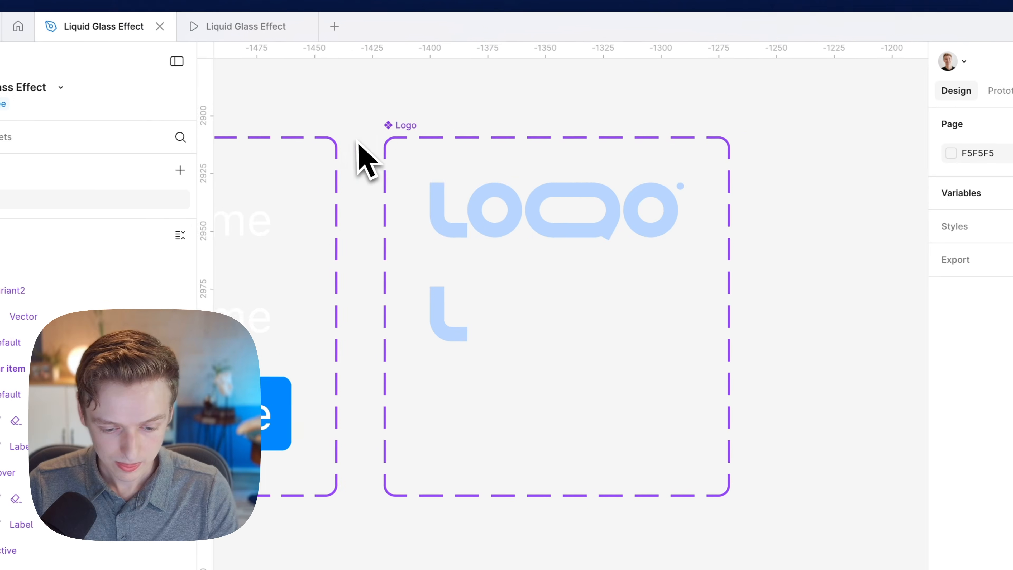
- Duplicate the L-only variant to add a third variant to the Logo component set
left_click(350, 147)
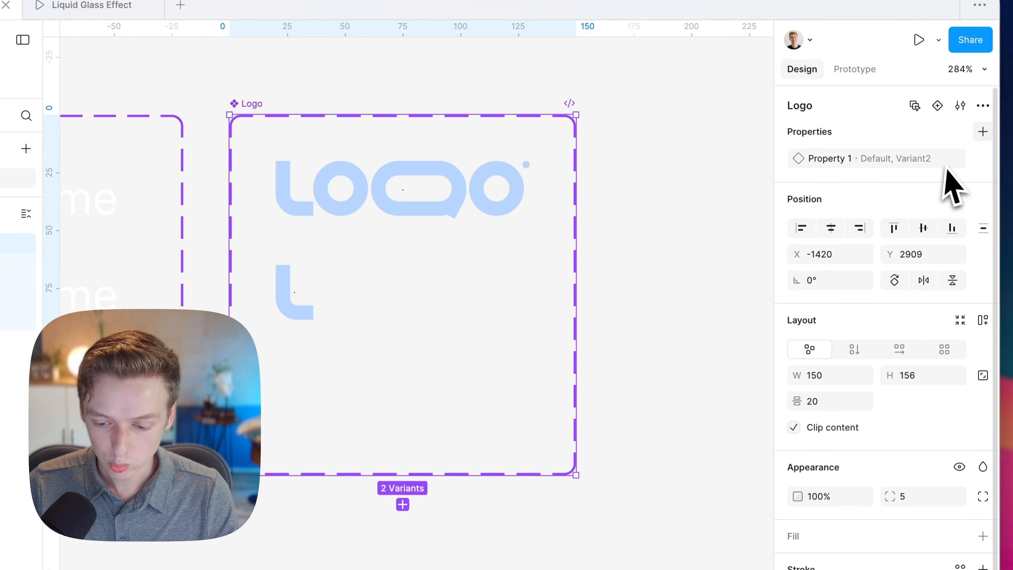
left_click(390, 322)
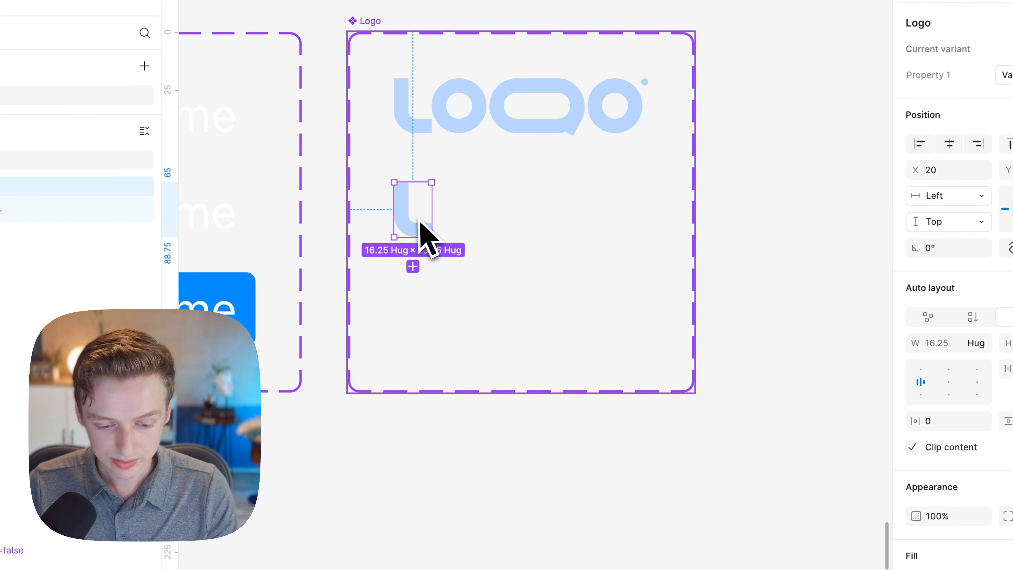
key("ctrl+d")
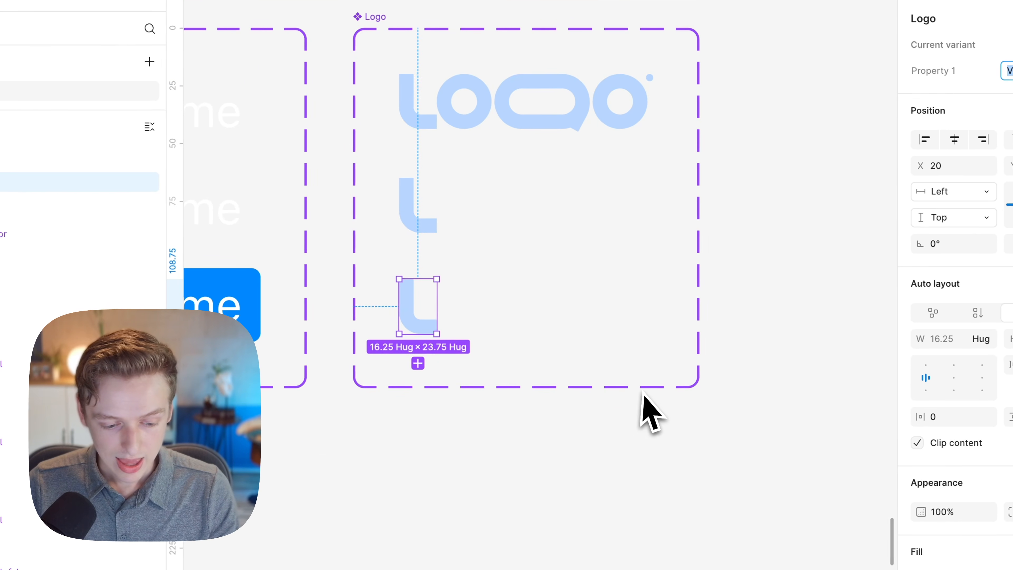
left_click(658, 444)
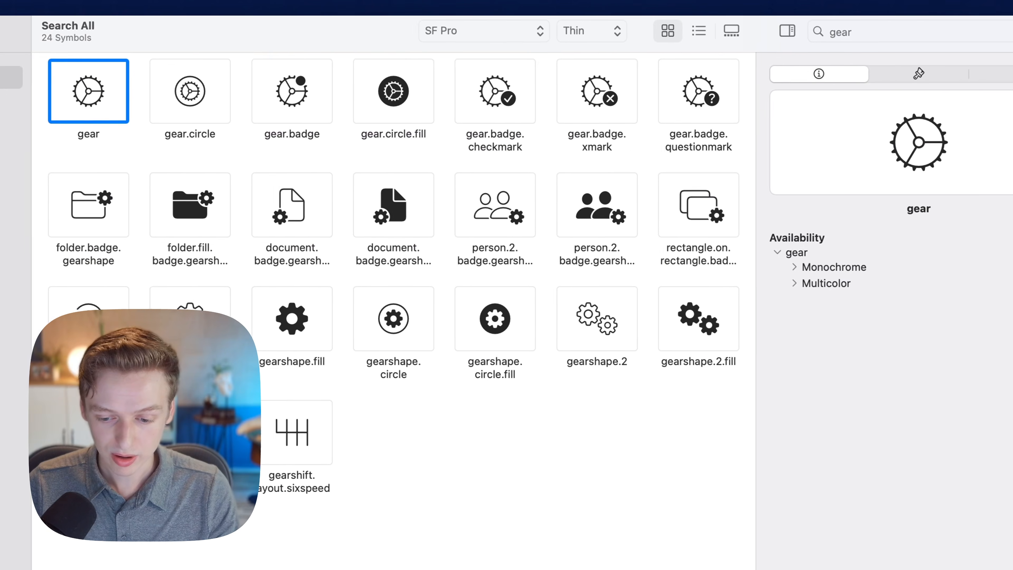
- Switch to SF Symbols, search for "sidebar" and copy the sidebar.left symbol
double_click(842, 33)
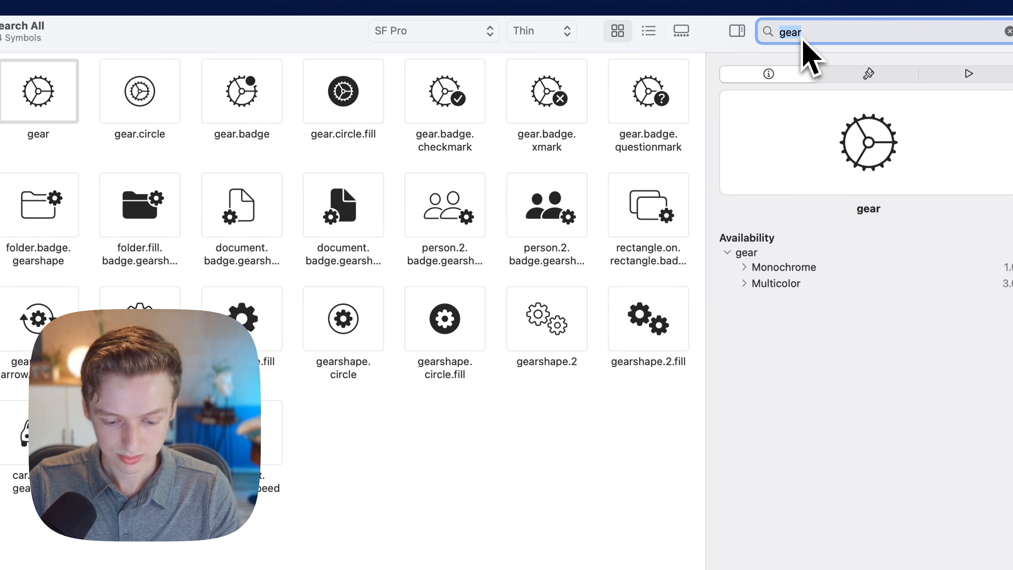
type("sidebar")
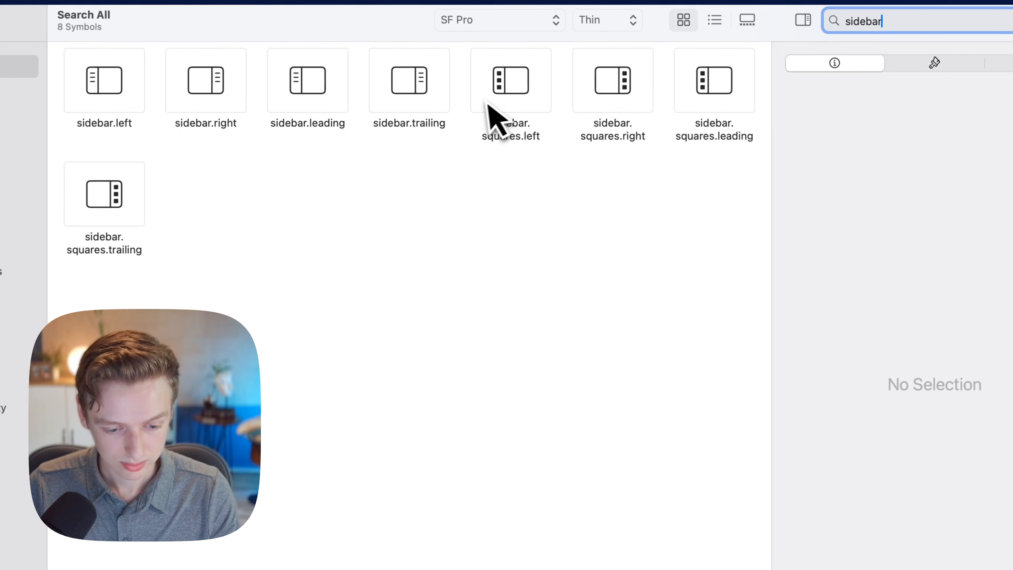
left_click(132, 86)
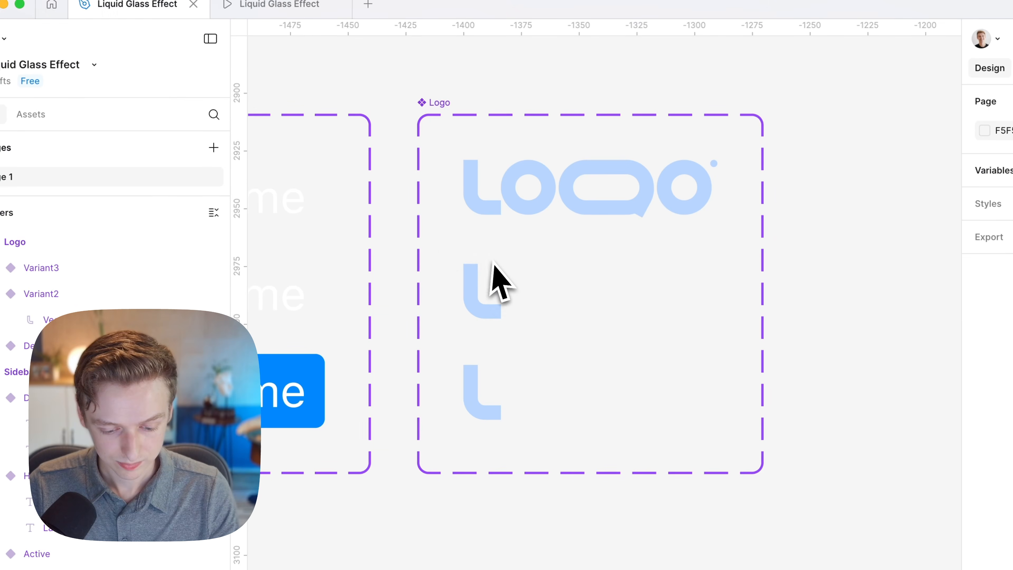
- Switch back to Figma and replace the L in the third Logo variant with the copied sidebar symbol
left_click(484, 389)
double_click(507, 358)
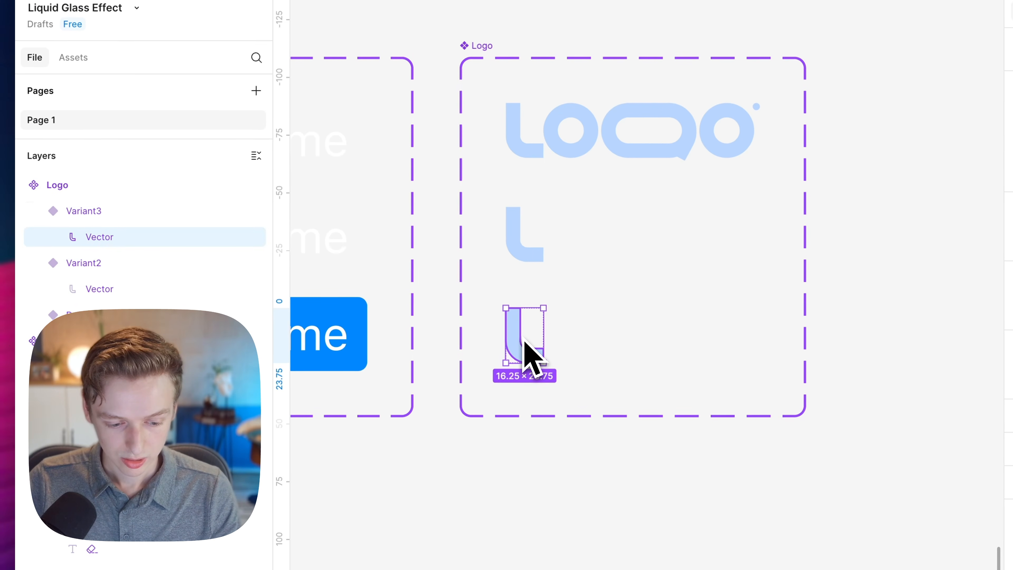
key("BackSpace")
key("super+v")
key("super+z")
double_click(522, 344)
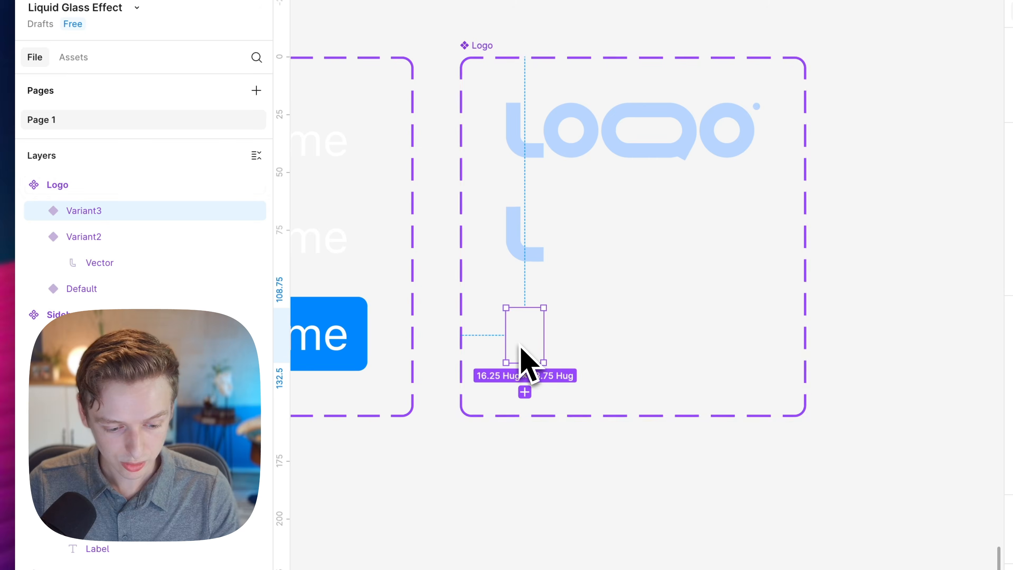
key("super+v")
left_click_drag(96, 187, 84, 251)
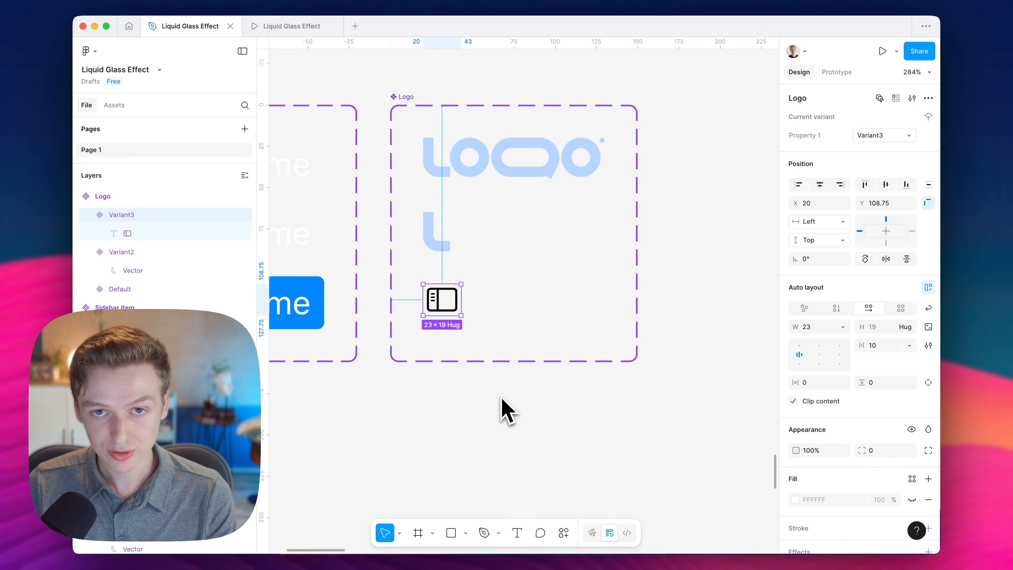
- Set the L-only Logo variant to 24 × 24 and center its contents
left_click(438, 233)
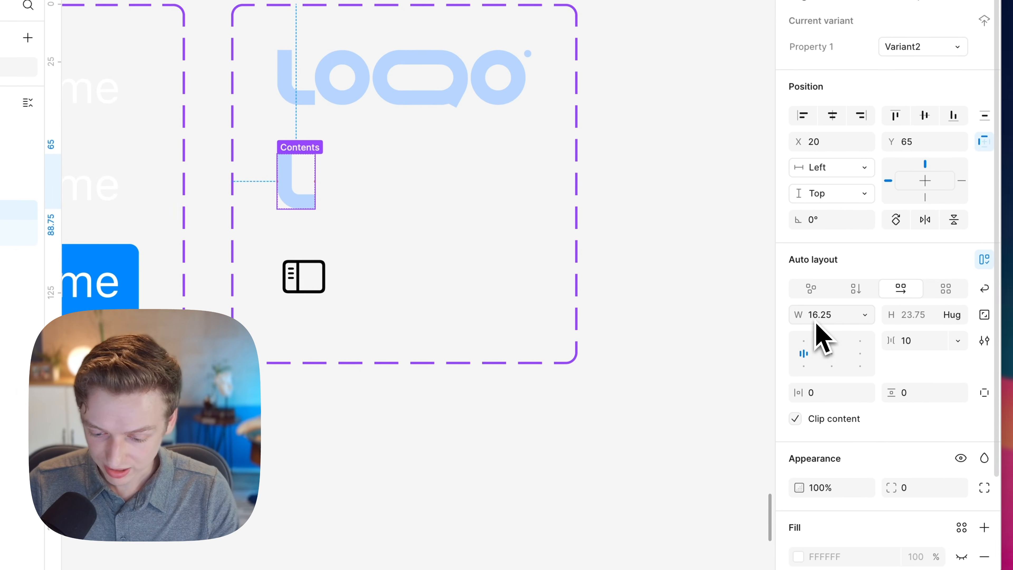
left_click(816, 319)
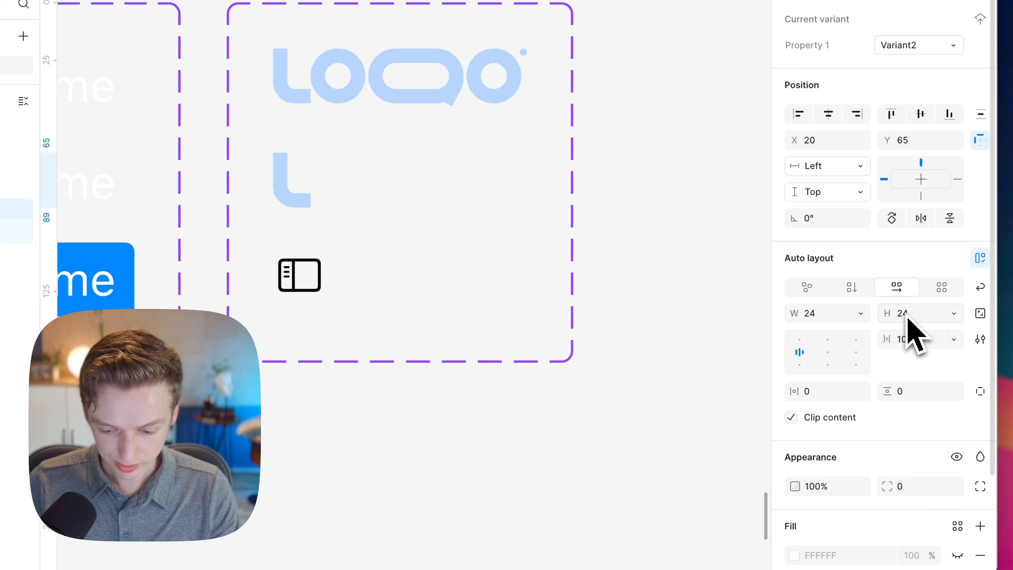
left_click(828, 352)
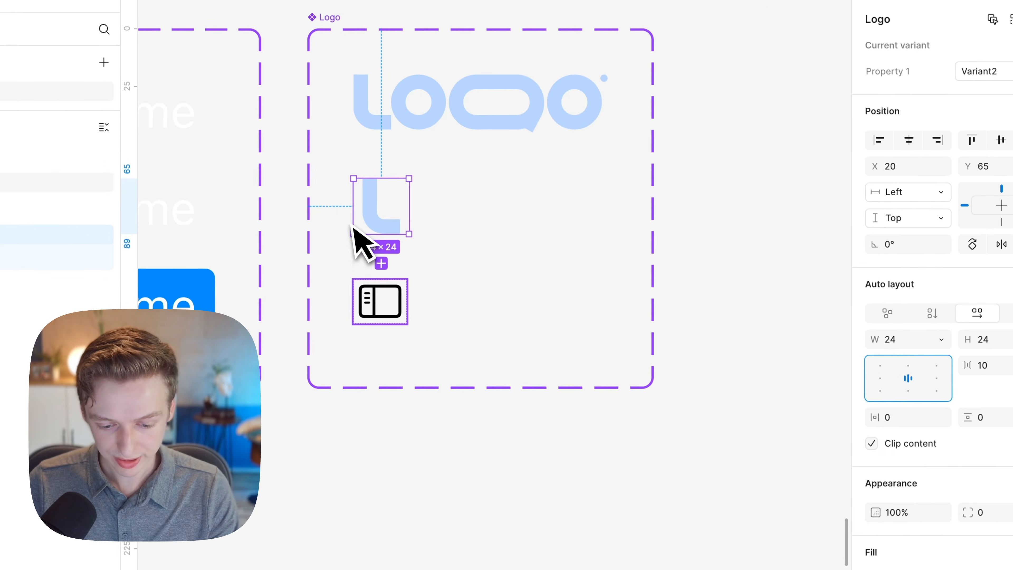
- Set the sidebar icon variant of the Logo component to 24 wide and 24 high
left_click(391, 300)
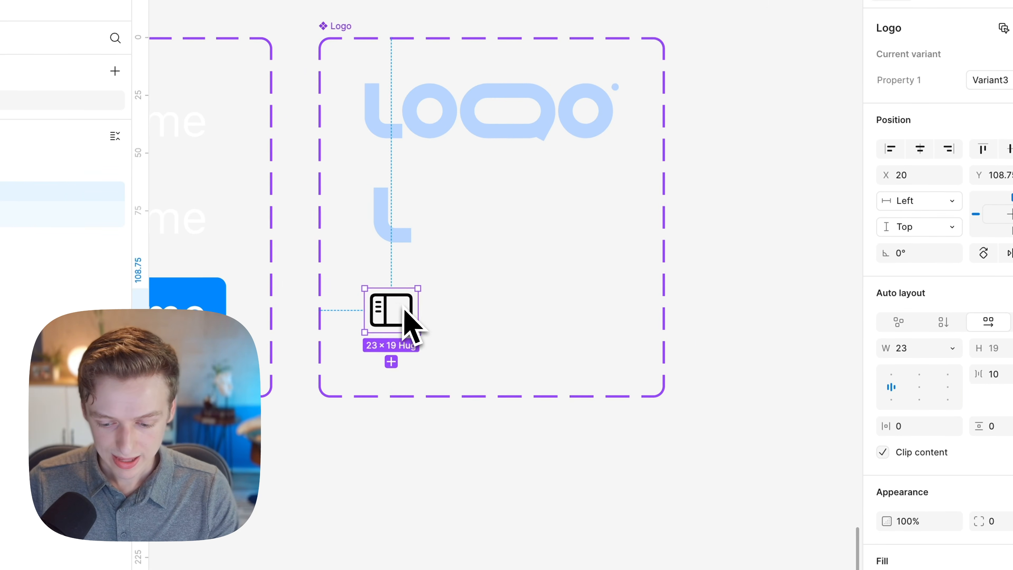
left_click(895, 339)
type("24")
key("Return")
left_click(682, 347)
left_click(389, 306)
left_click(878, 288)
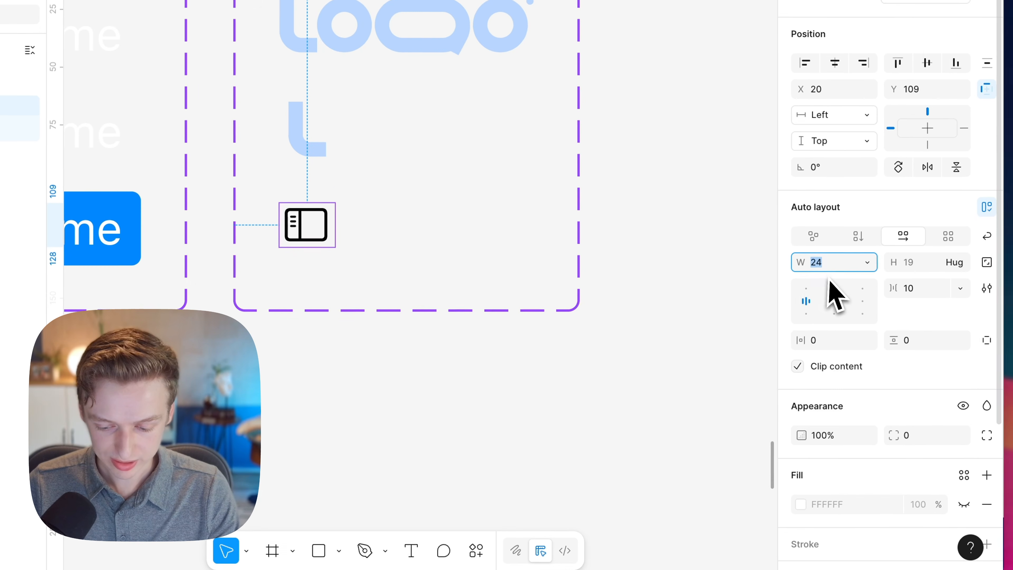
left_click(967, 289)
type("24")
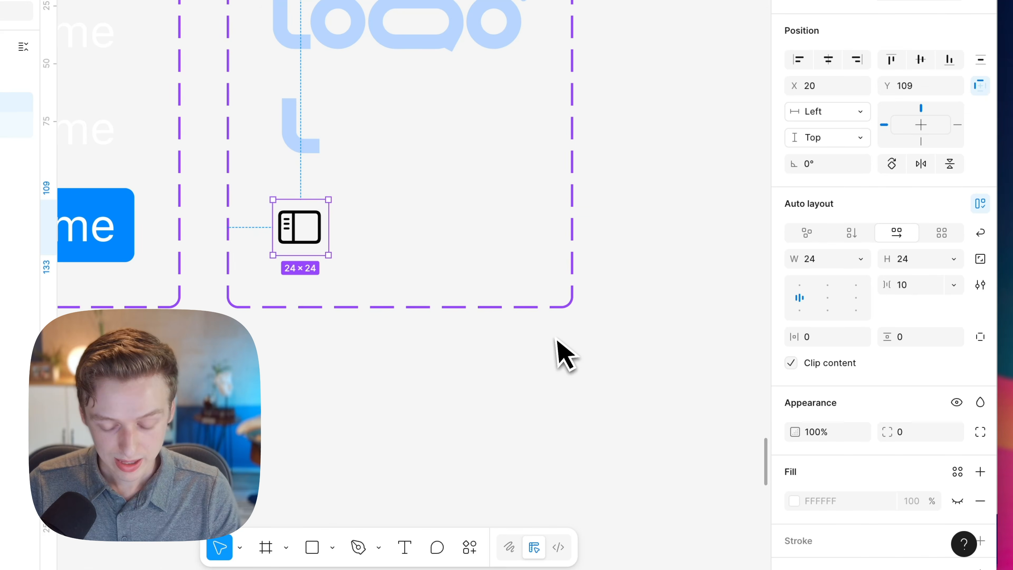
left_click(547, 425)
- Add a While hovering interaction that changes the L-only Logo variant to the sidebar icon variant
key("shift+e")
left_click(307, 144)
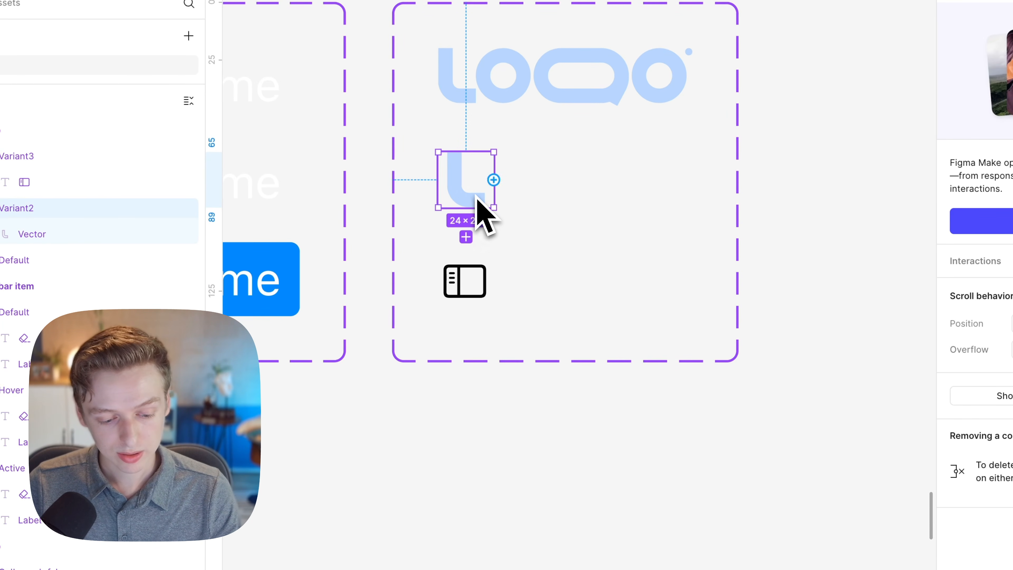
left_click_drag(493, 180, 466, 285)
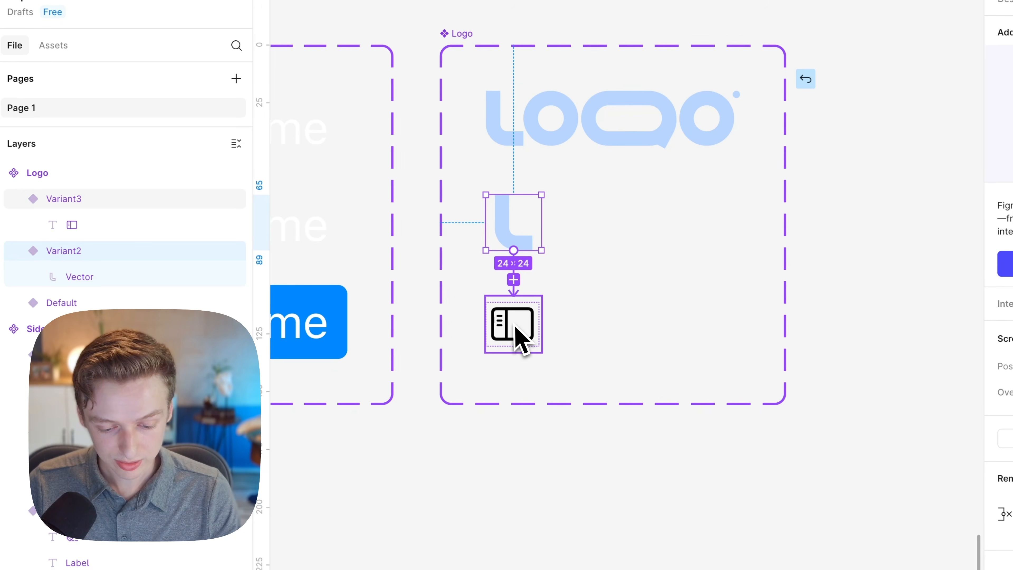
left_click_drag(514, 330, 515, 331)
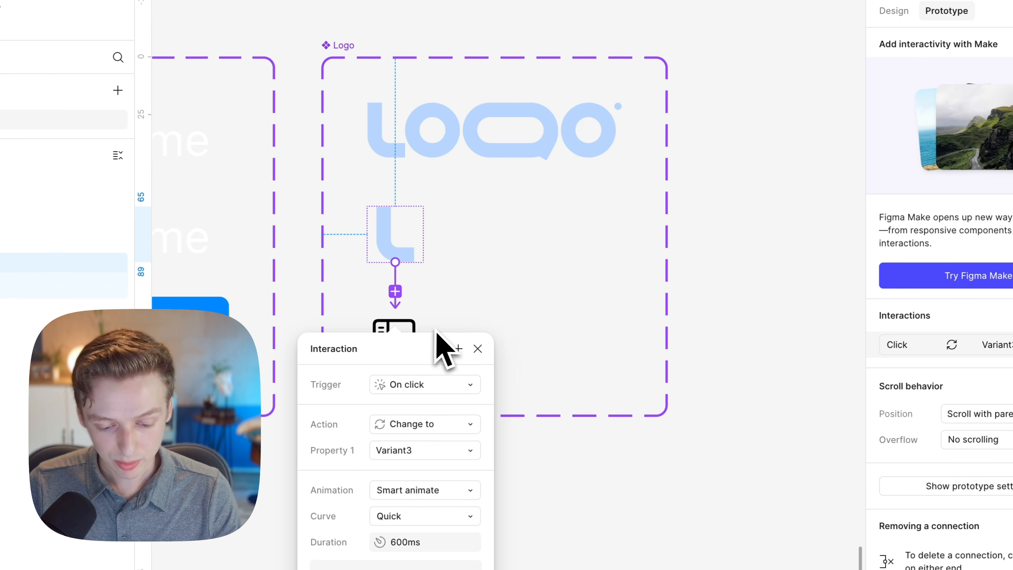
left_click(558, 373)
left_click(547, 403)
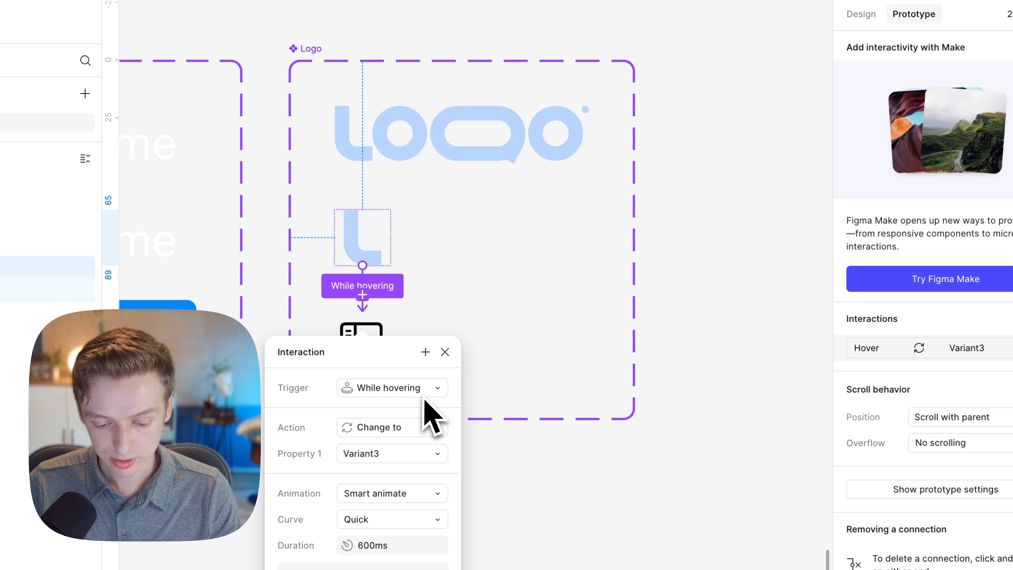
key("Escape")
left_click(861, 14)
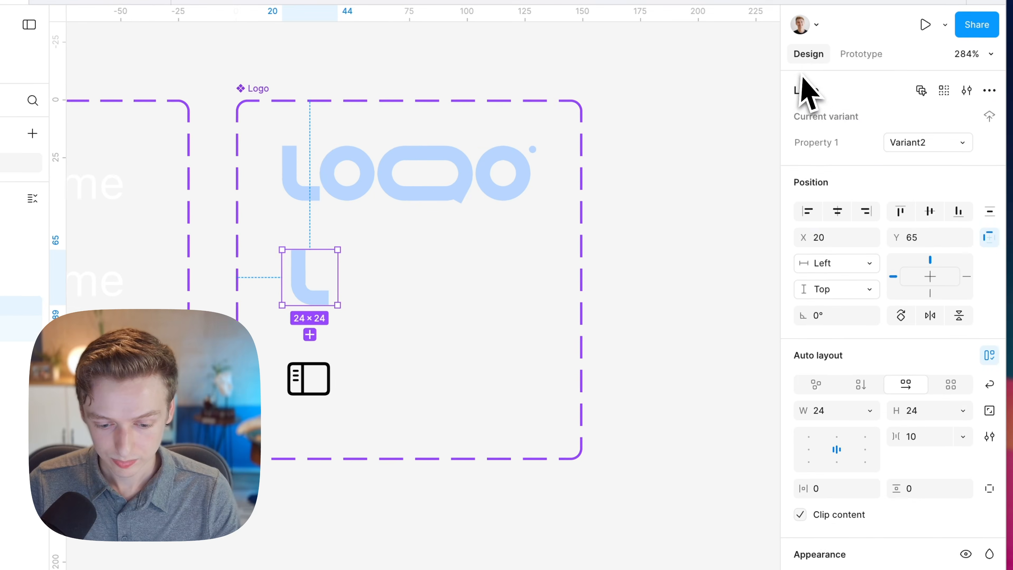
left_click(694, 325)
- Rename the L-only Logo variant's Property 1 value as Collapsed
left_click(425, 165)
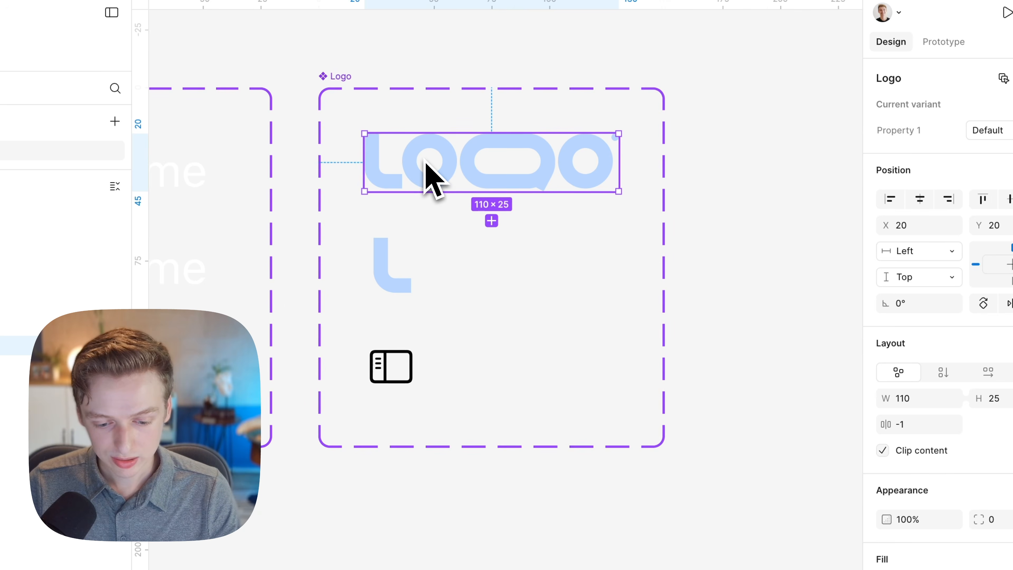
left_click(948, 144)
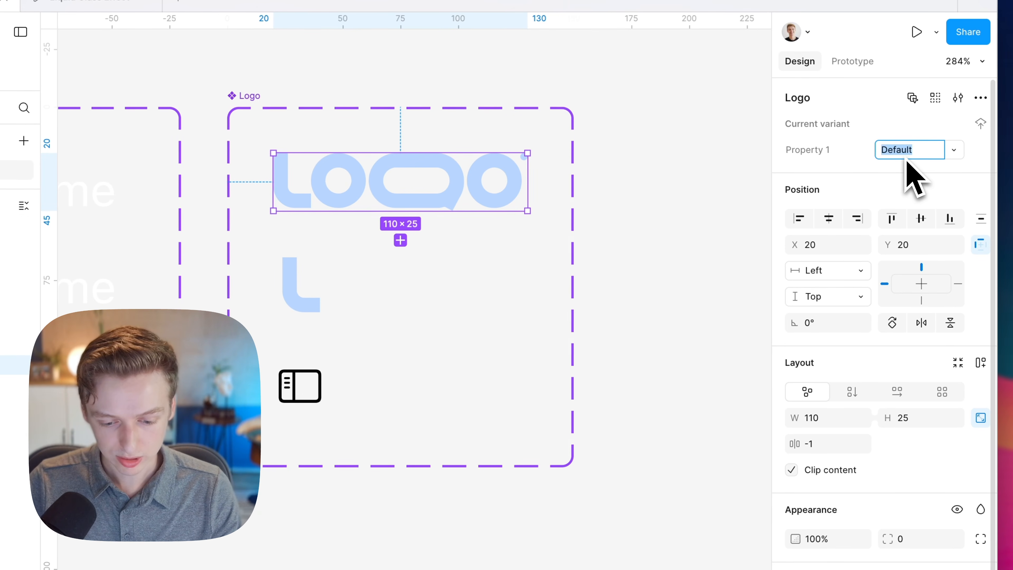
left_click(347, 276)
left_click(948, 148)
type("Collapsed")
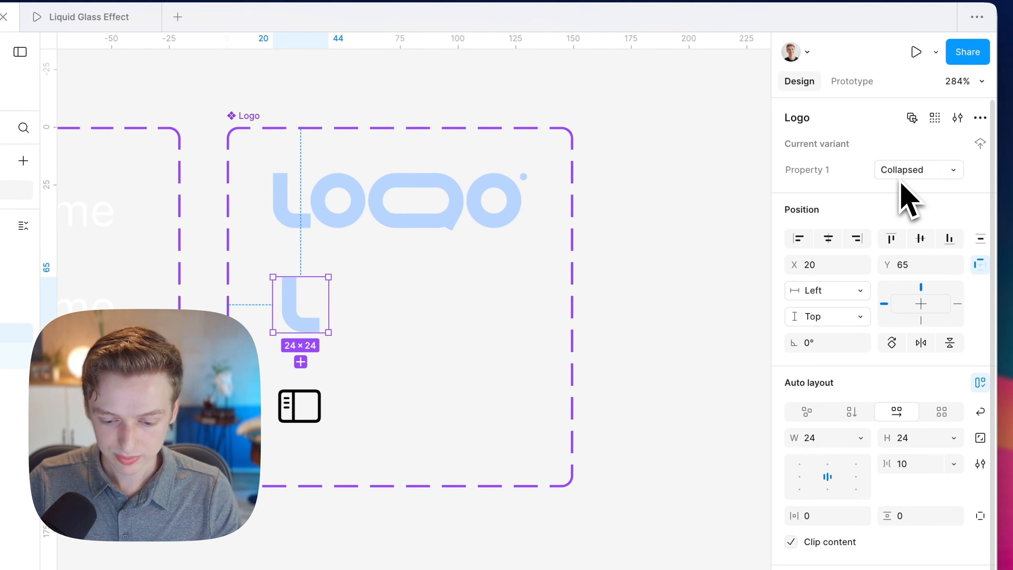
- Rename the sidebar icon variant's Property 1 value in the Logo component as Logo hover
left_click(299, 405)
left_click(918, 169)
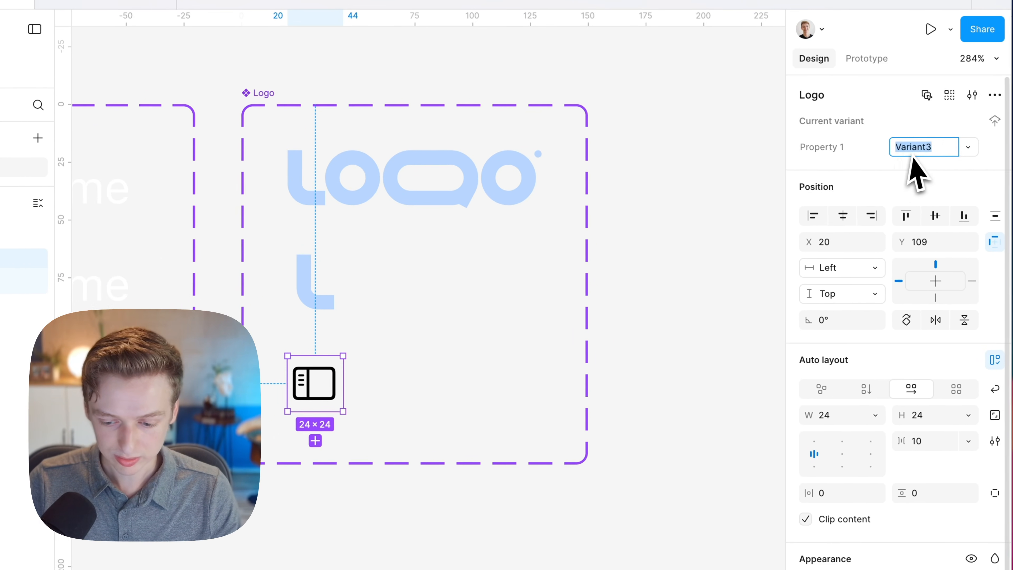
type("Logo hov")
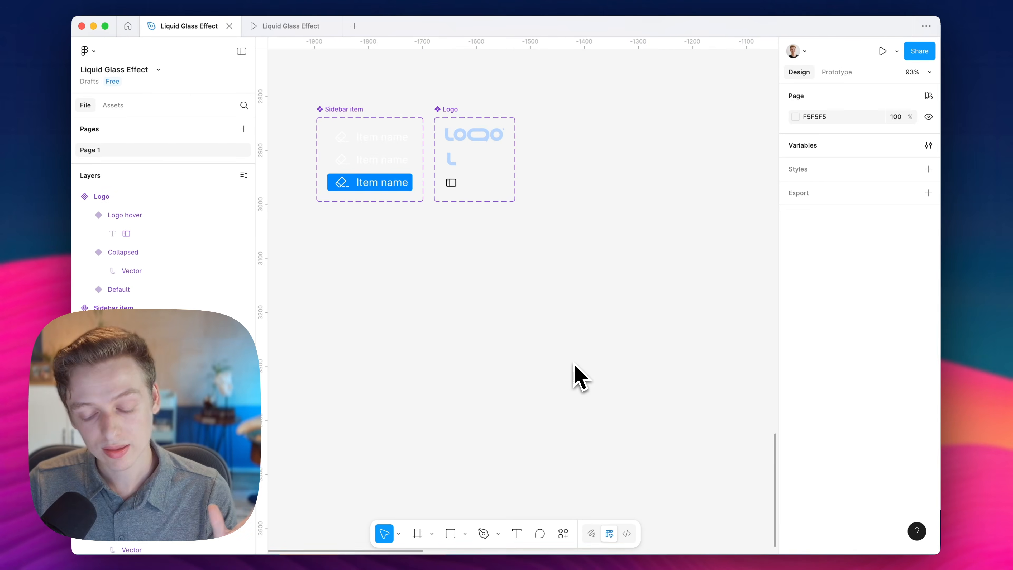
- Move the sidebar out of the wallpaper frame to beside the Logo component and convert it into a component
scroll(574, 363, "right", 2)
scroll(574, 363, "down", 2)
scroll(574, 363, "right", 1)
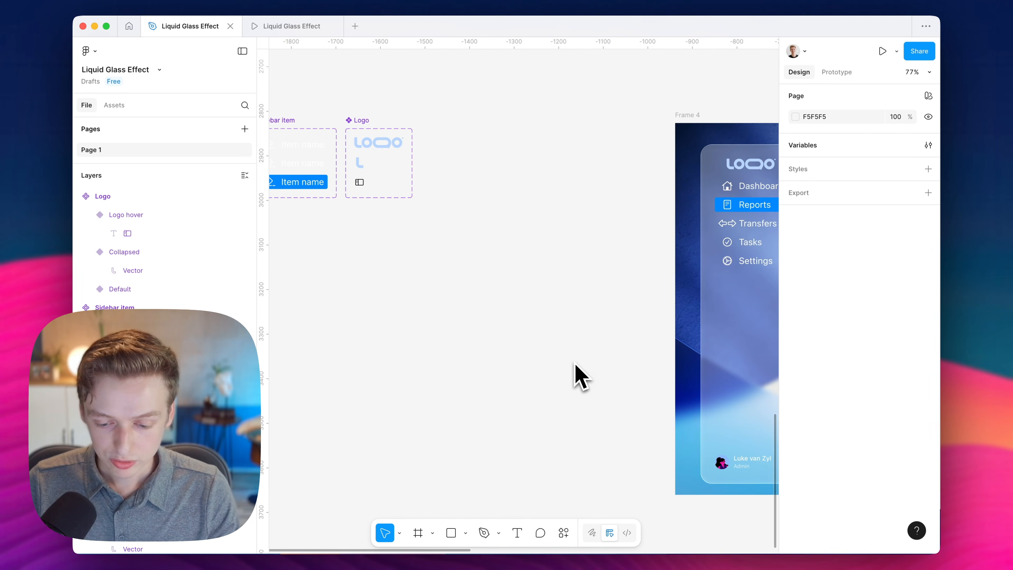
left_click_drag(735, 262, 491, 242)
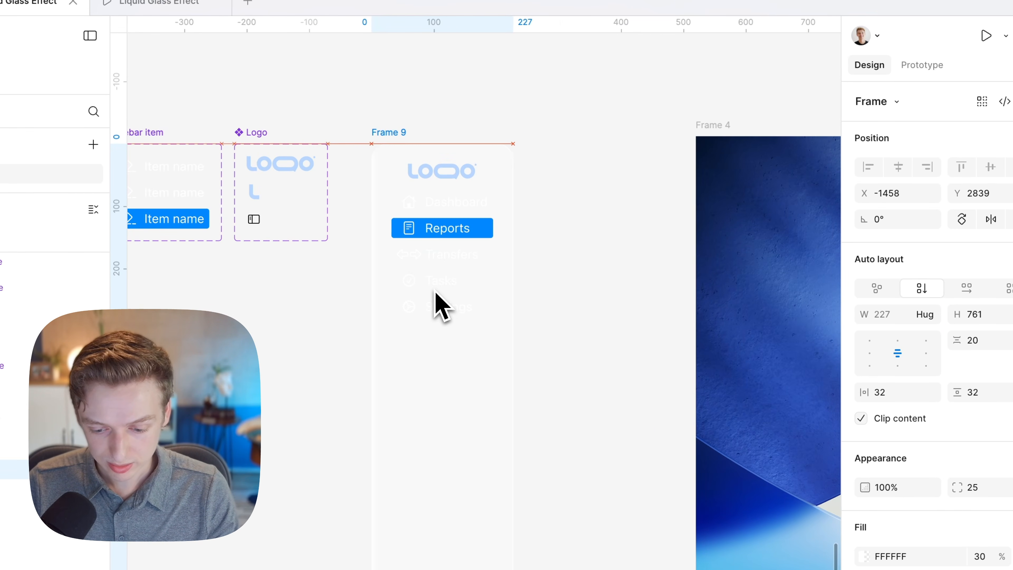
scroll(434, 290, "up", 2)
scroll(434, 291, "right", 1)
key("super+alt+k")
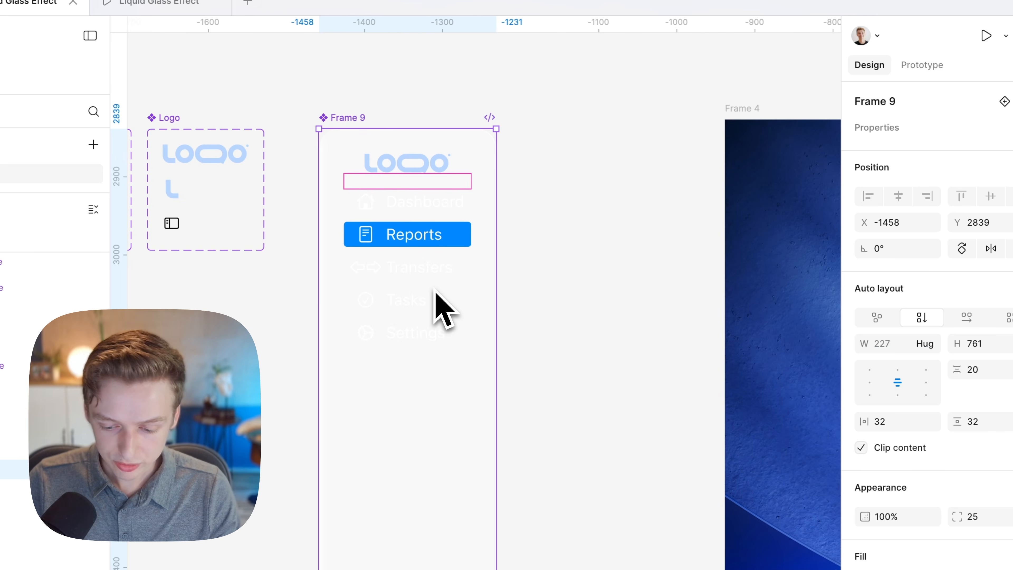
- Rename the new sidebar component as Sidebar and add a variant property to it
scroll(437, 305, "down", 2)
scroll(437, 306, "left", 1)
double_click(371, 83)
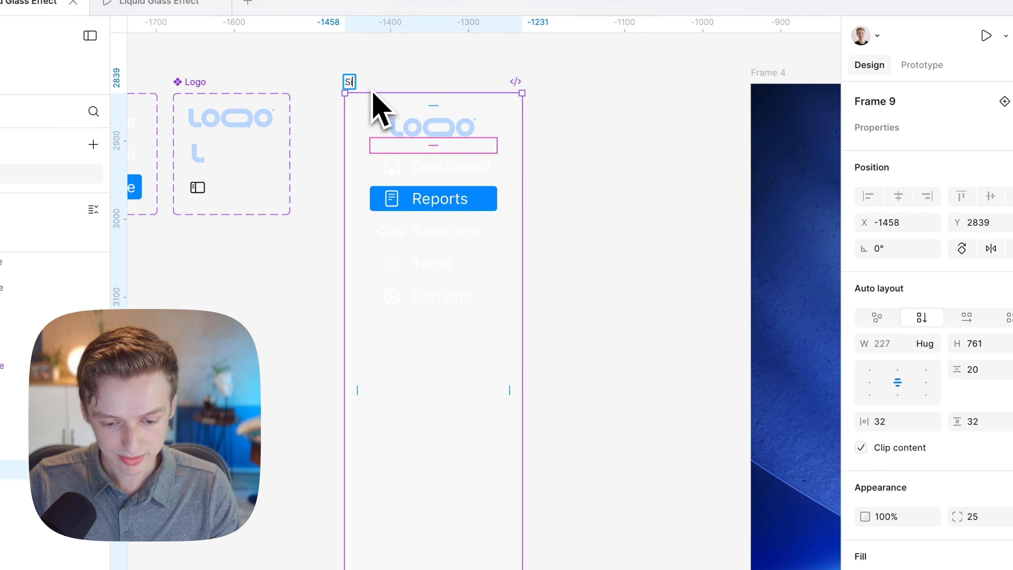
key("Return")
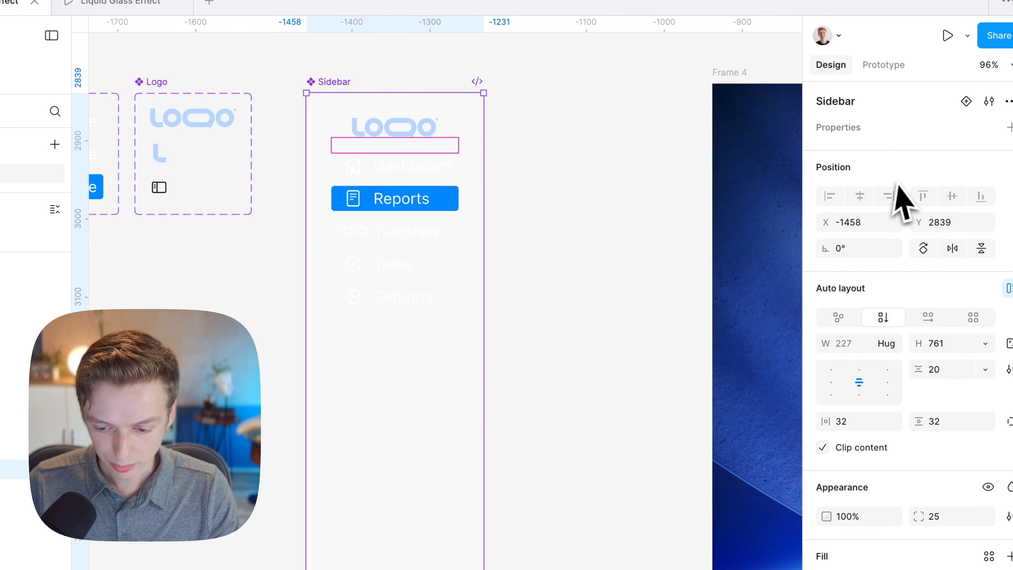
left_click(986, 127)
left_click(966, 177)
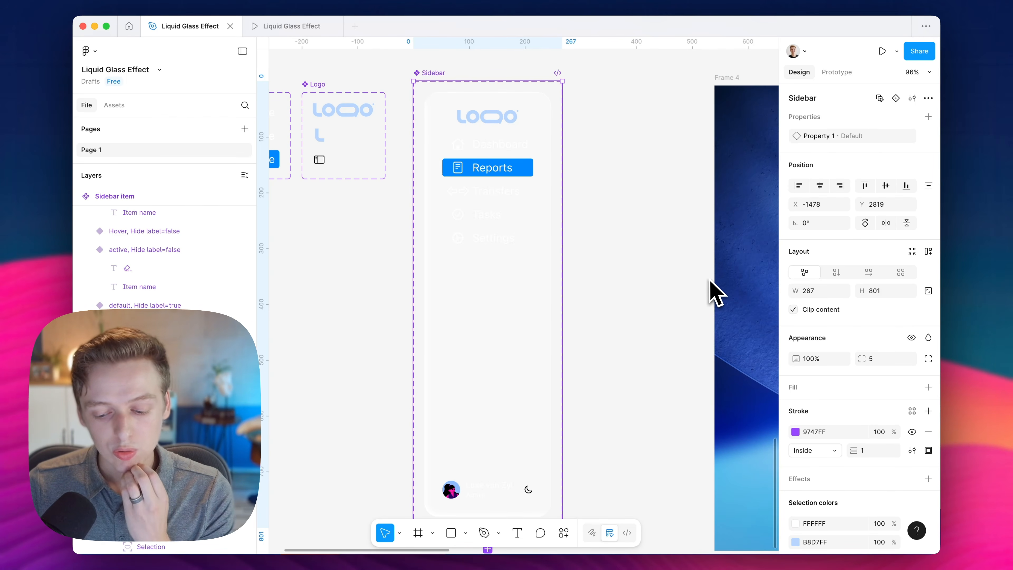
- Add a second variant to the Sidebar component set
scroll(708, 294, "down", 3)
scroll(705, 294, "down", 3)
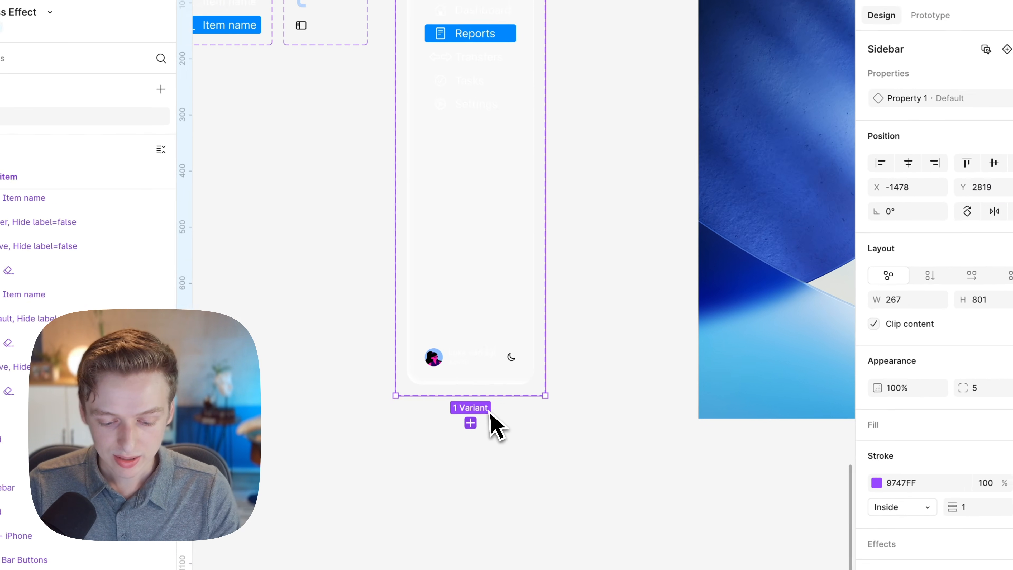
left_click(483, 385)
left_click(603, 375)
- Arrange the Sidebar component set's variants side by side with horizontal auto layout
scroll(614, 405, "down", 2)
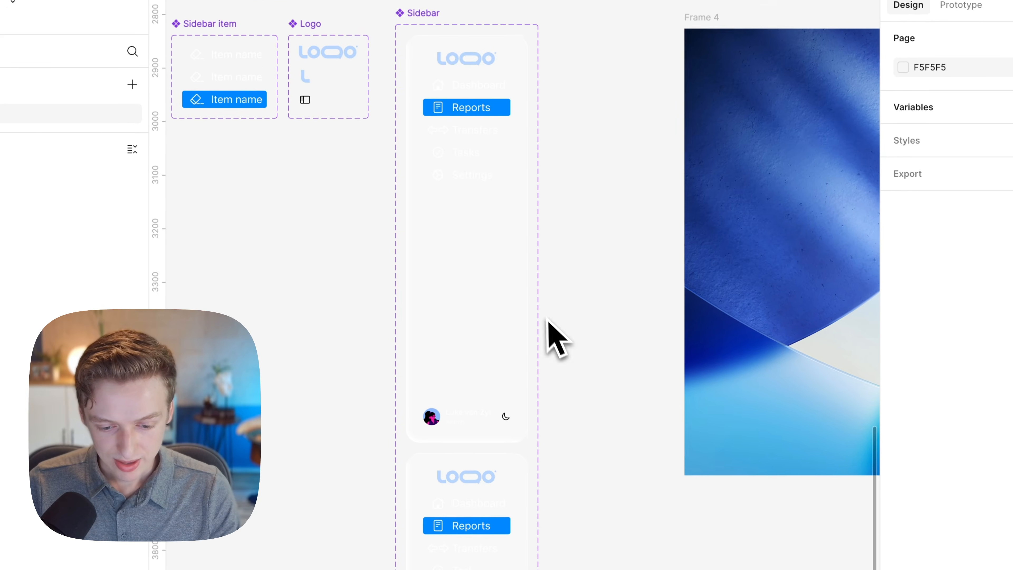
left_click(405, 27)
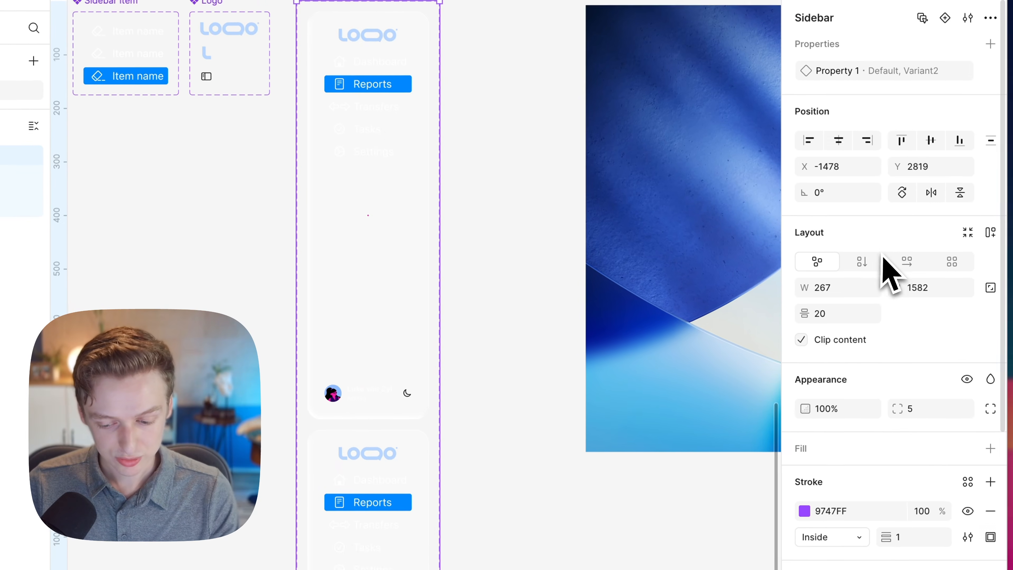
left_click(905, 262)
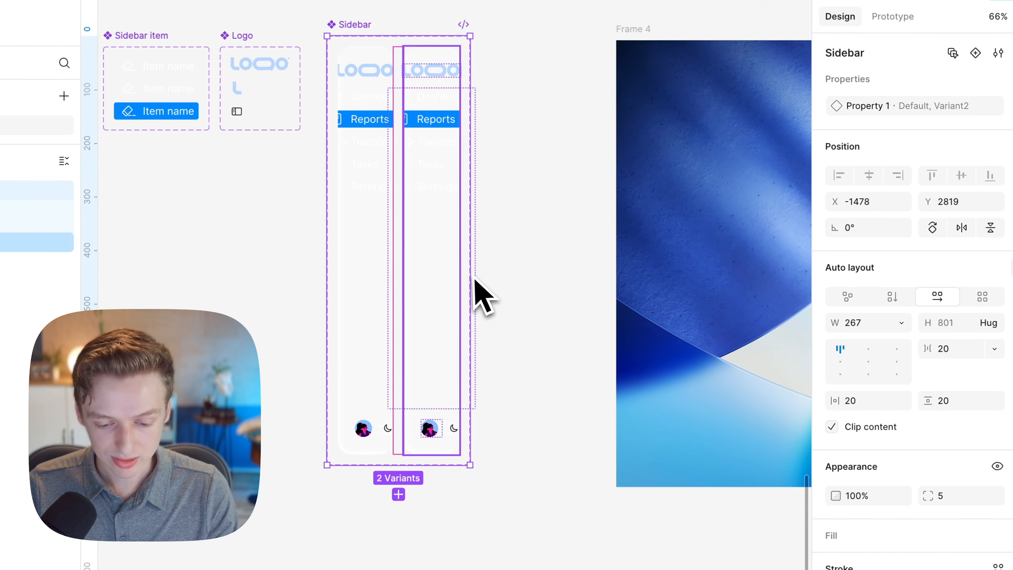
- Set the Default Sidebar variant's width to hug its contents
scroll(417, 196, "up", 3)
left_click(324, 205)
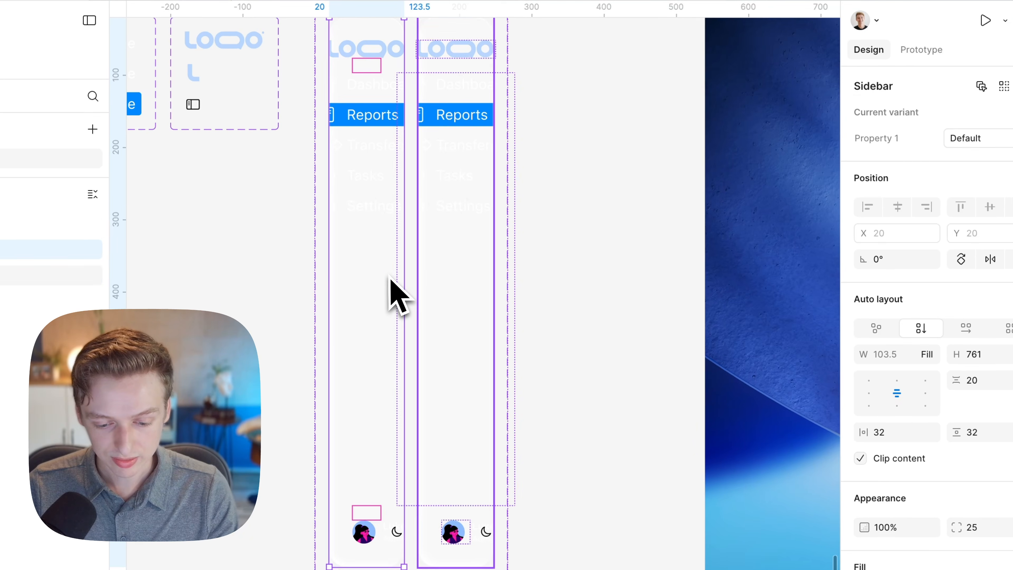
scroll(361, 217, "up", 2)
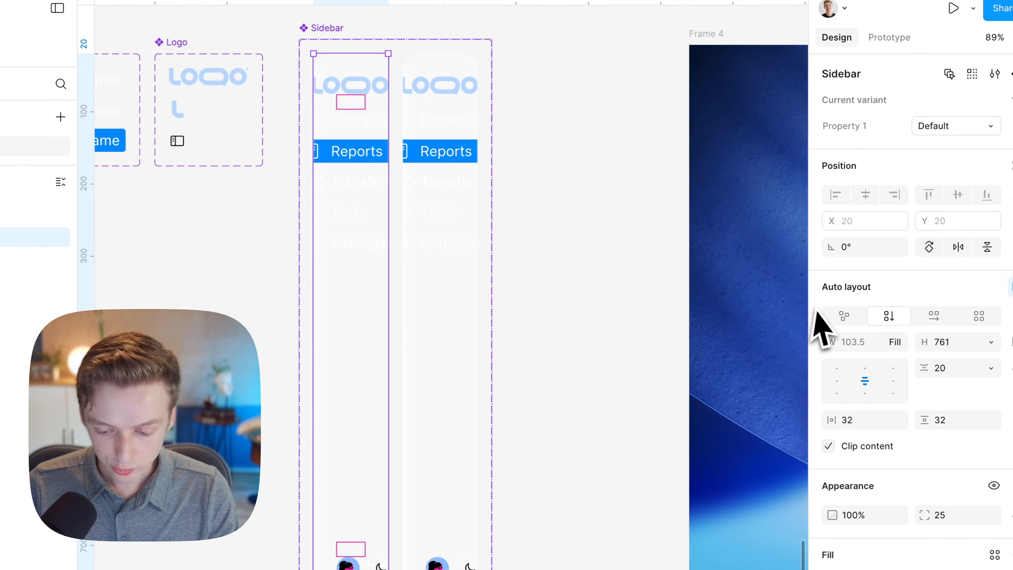
left_click(898, 354)
left_click(933, 335)
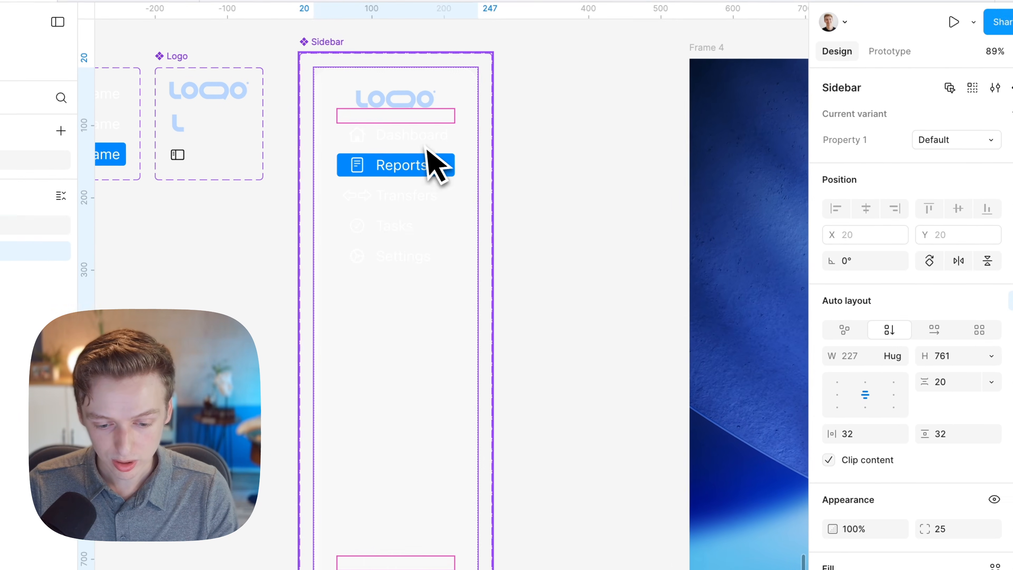
- Set the whole Sidebar component set's width to hug its contents
left_click(299, 35)
left_click(869, 333)
left_click(884, 351)
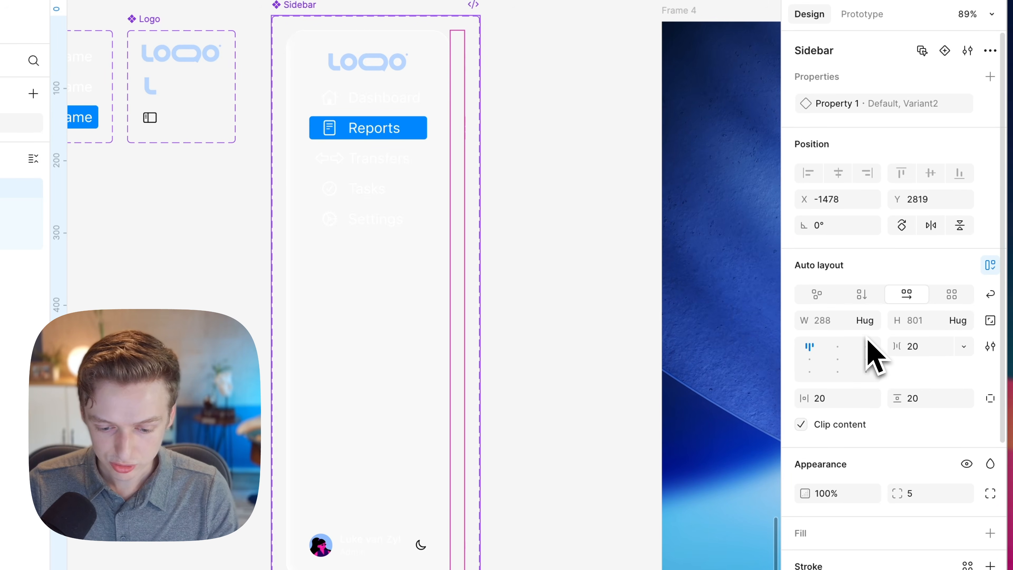
- Widen the Sidebar component set freehand to 519 to make room for the second variant
left_click_drag(493, 268, 649, 245)
scroll(550, 340, "down", 3)
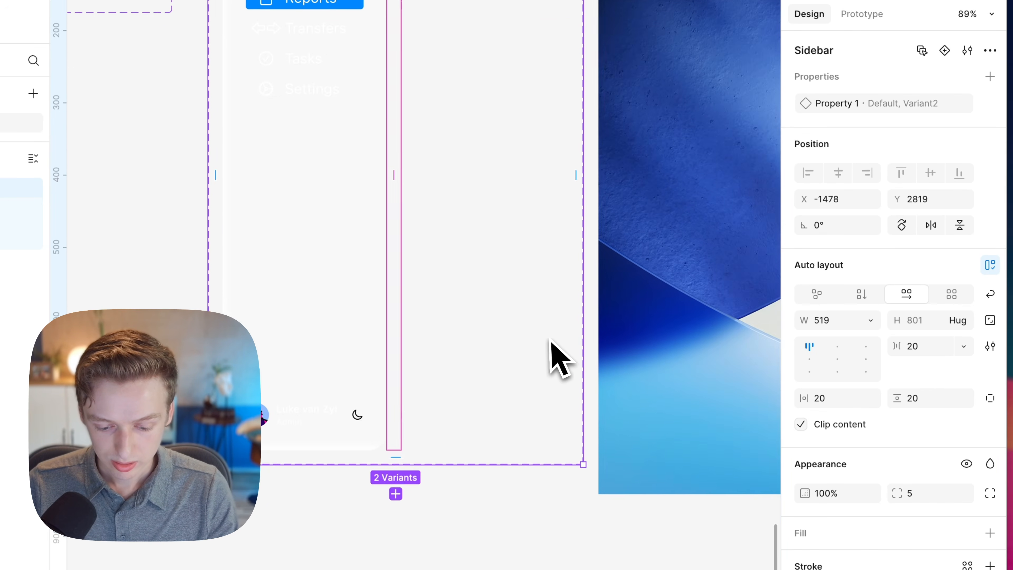
scroll(548, 343, "up", 3)
key("super+z")
key("super+shift+z")
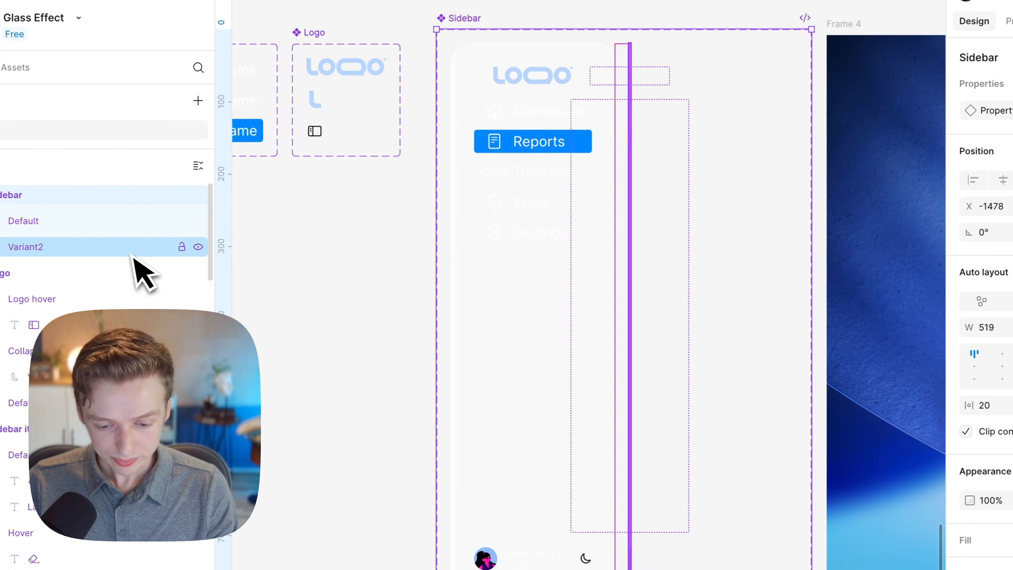
- Set the width of the Sidebar's Variant2 to 100
left_click(139, 224)
left_click(142, 250)
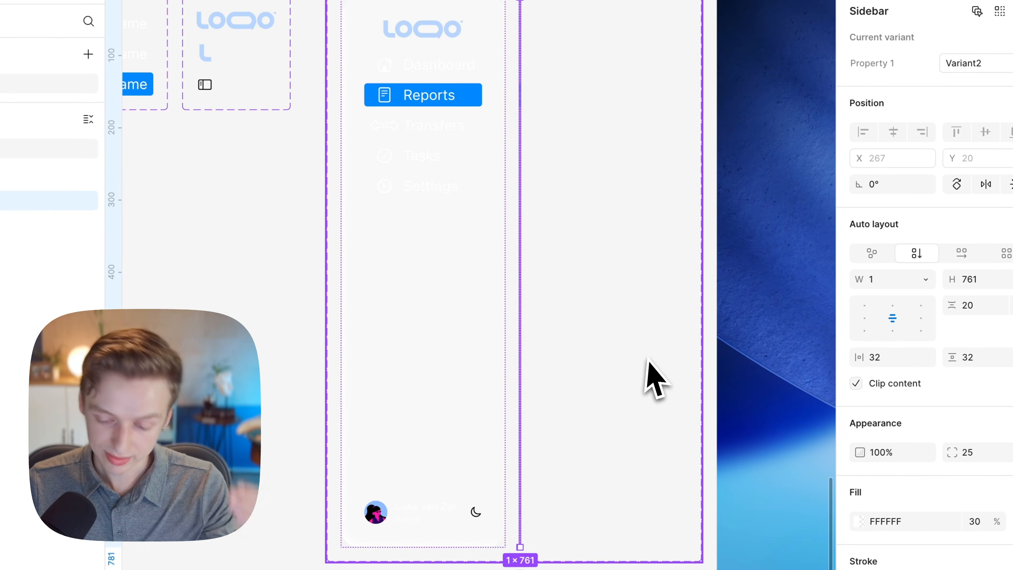
left_click(824, 296)
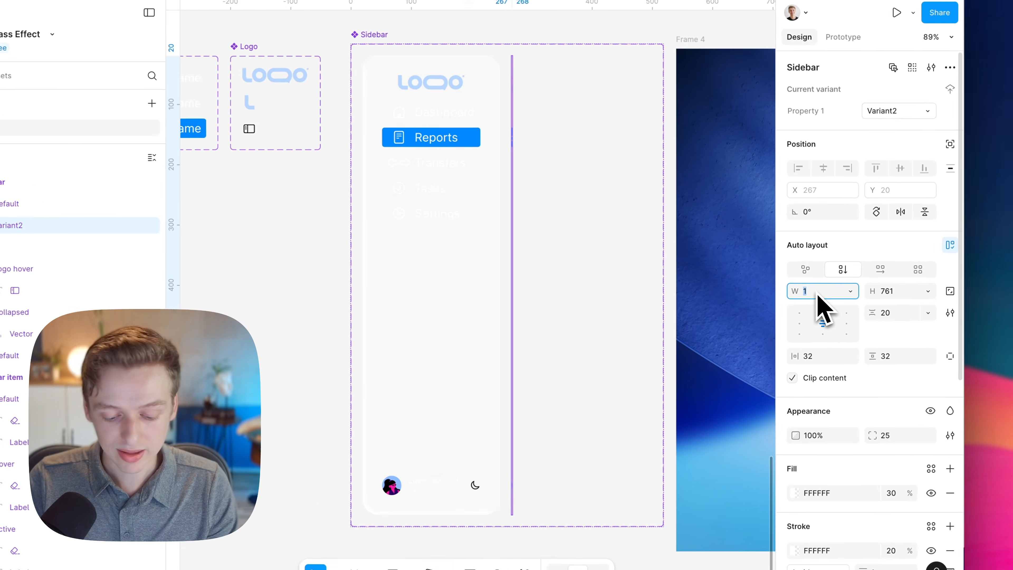
type("100")
key("Return")
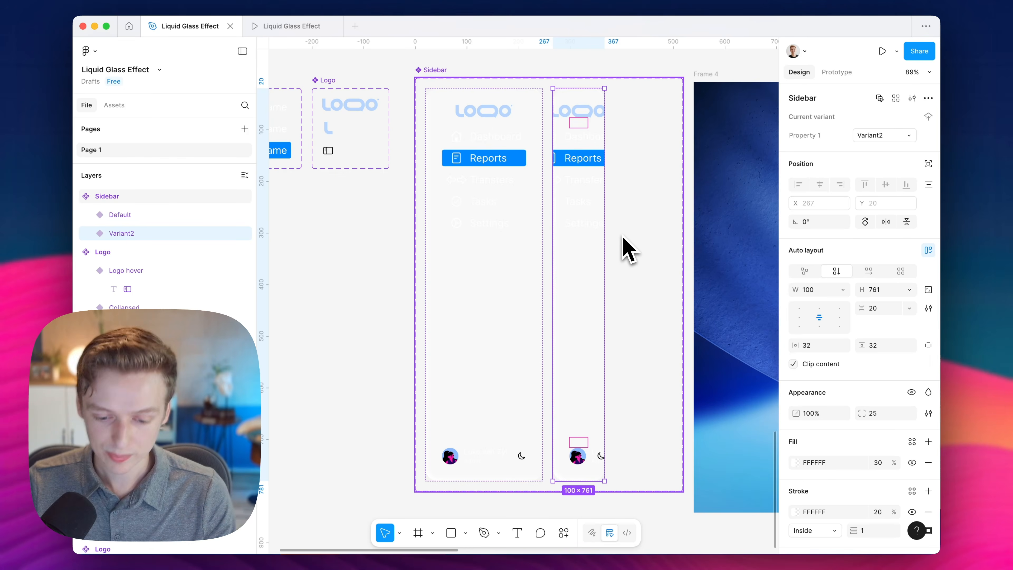
- Change the Sidebar component set's width from fixed to hug contents
left_click(628, 250)
left_click(841, 290)
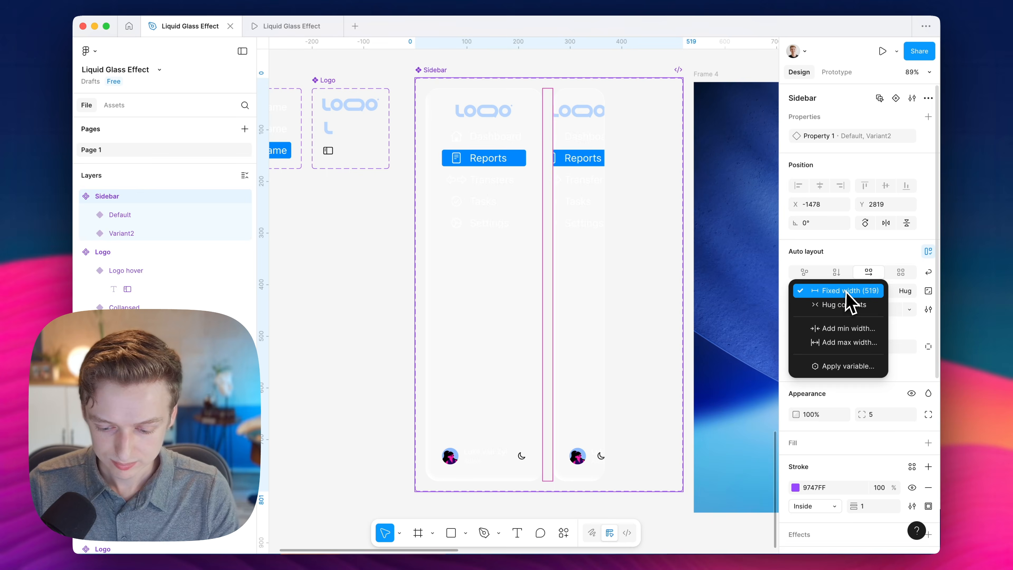
left_click(838, 305)
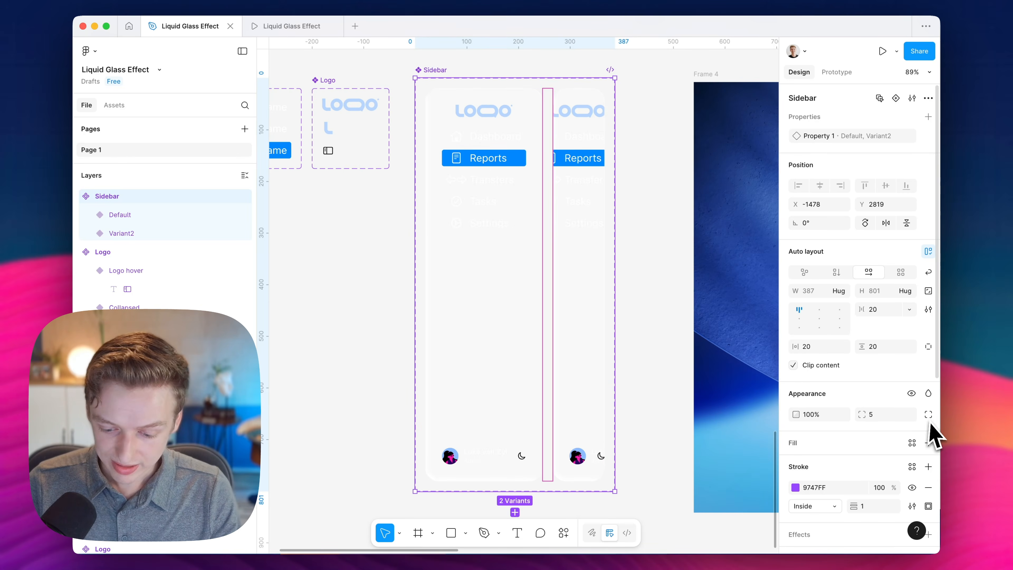
- Add a solid 000000 fill behind the variants of the Sidebar component set
scroll(881, 443, "down", 3)
left_click(928, 356)
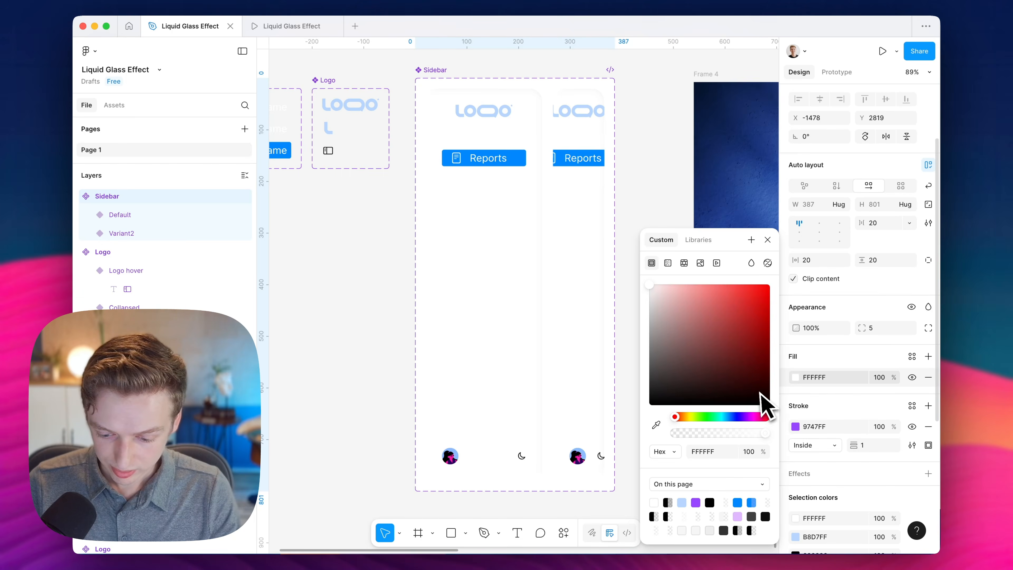
left_click(833, 377)
type("000000")
key("Return")
left_click(680, 202)
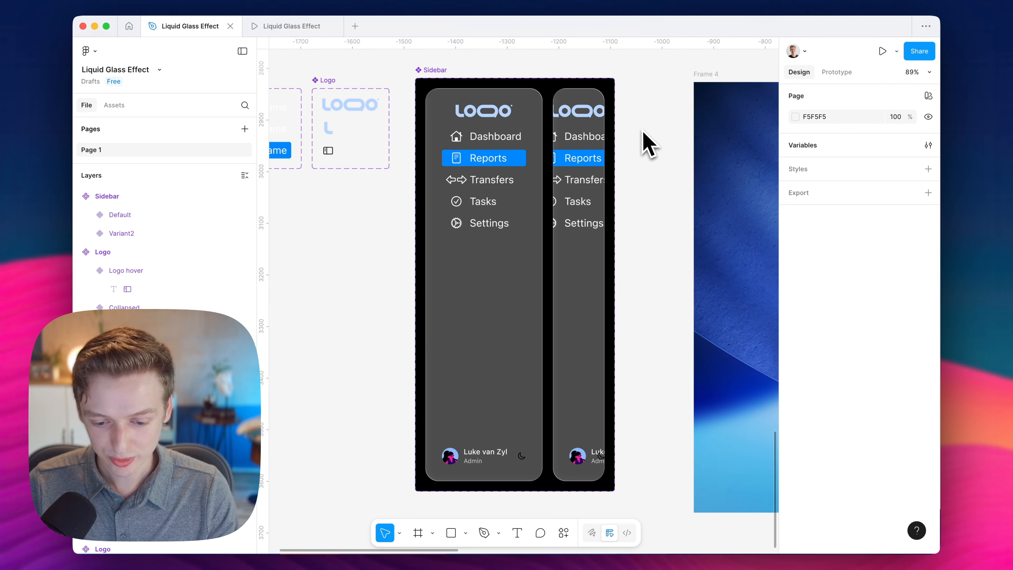
- Replace the logo frame in the Default Sidebar variant with an instance of the Logo component's Default variant
double_click(579, 117)
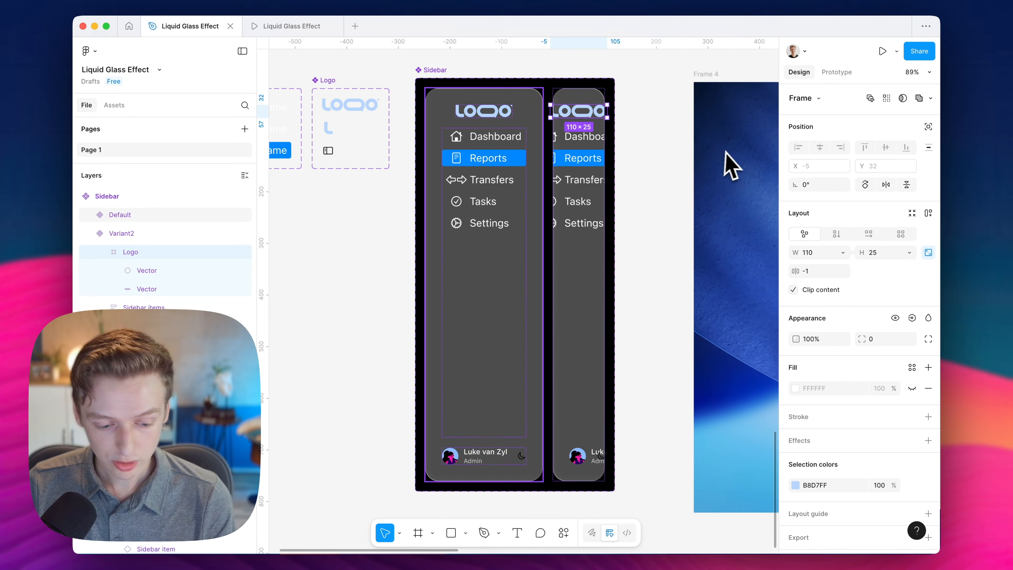
scroll(452, 192, "up", 2)
scroll(452, 193, "left", 2)
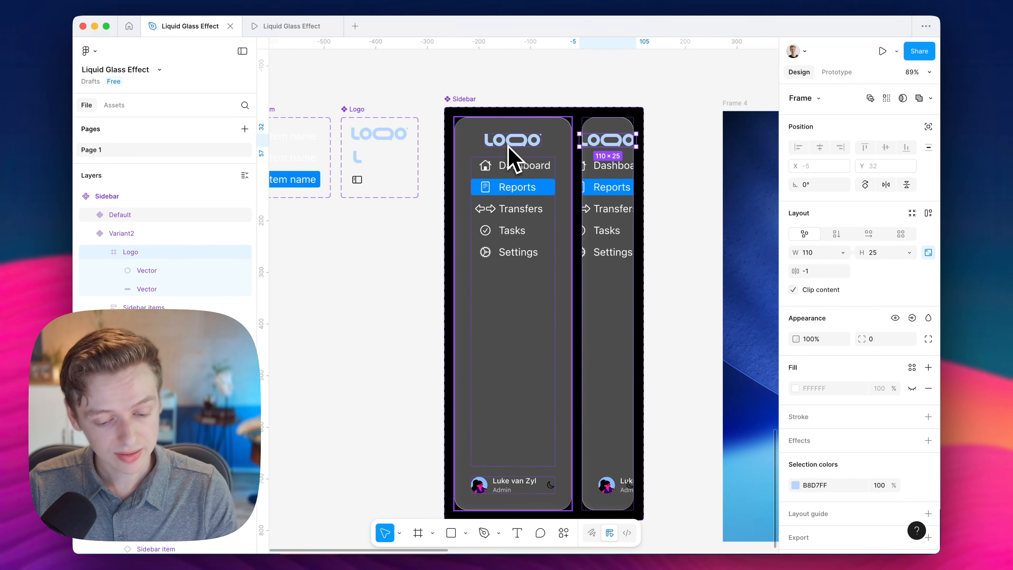
left_click(381, 136)
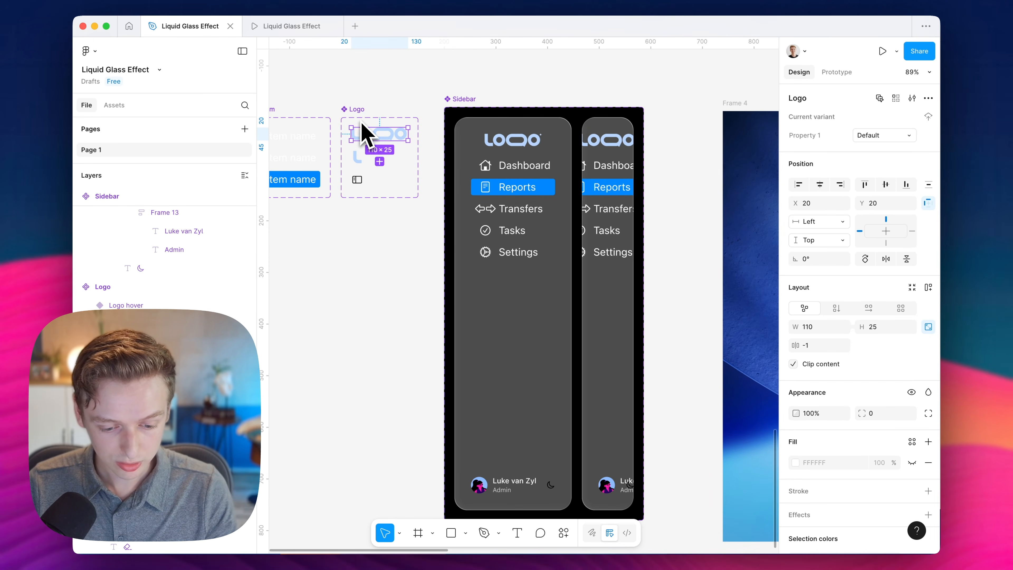
double_click(515, 153)
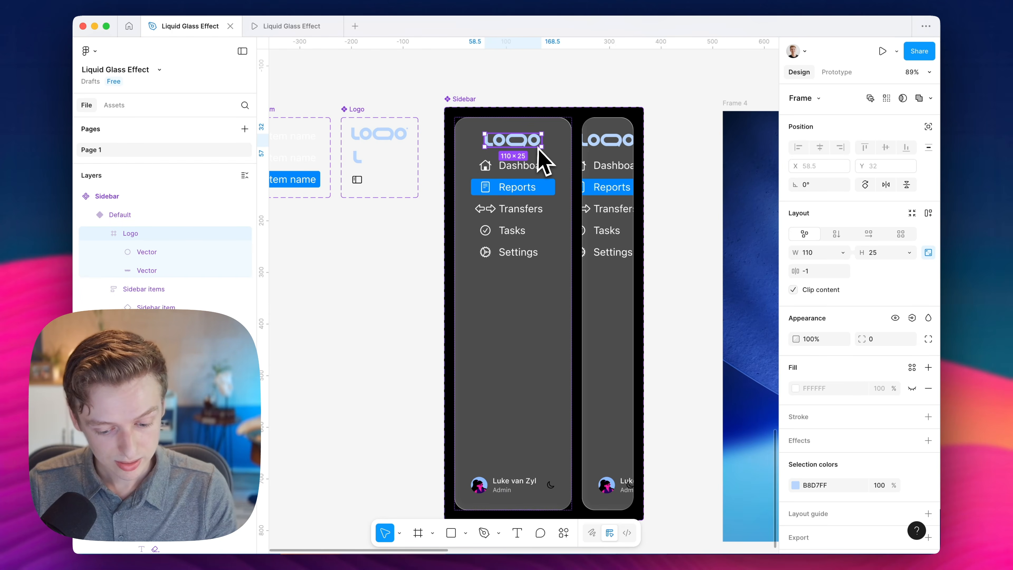
key("super+shift+r")
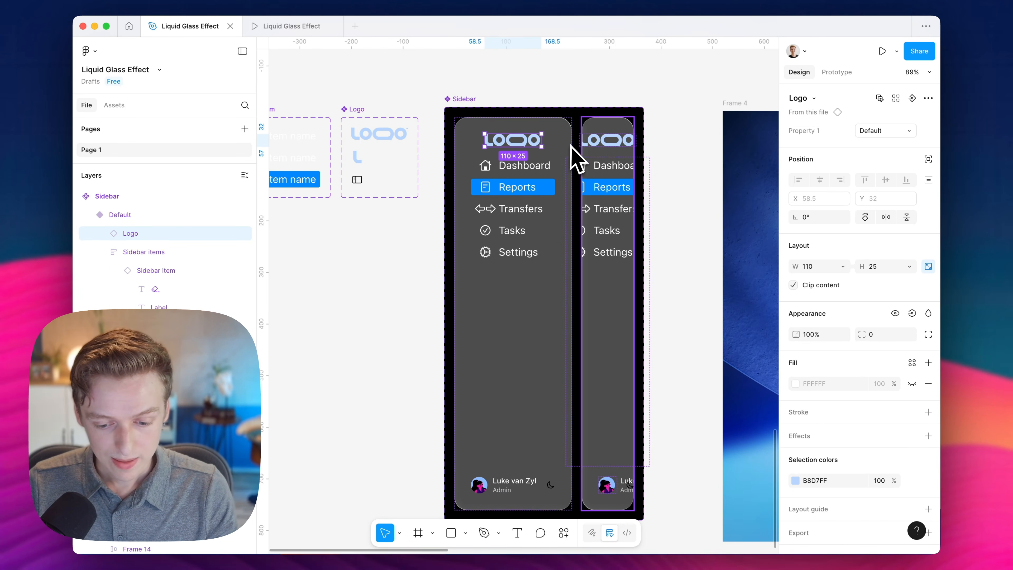
- Replace the logo frame in the narrow Sidebar variant with a Logo instance and set its Property 1 to Collapsed
left_click(609, 154)
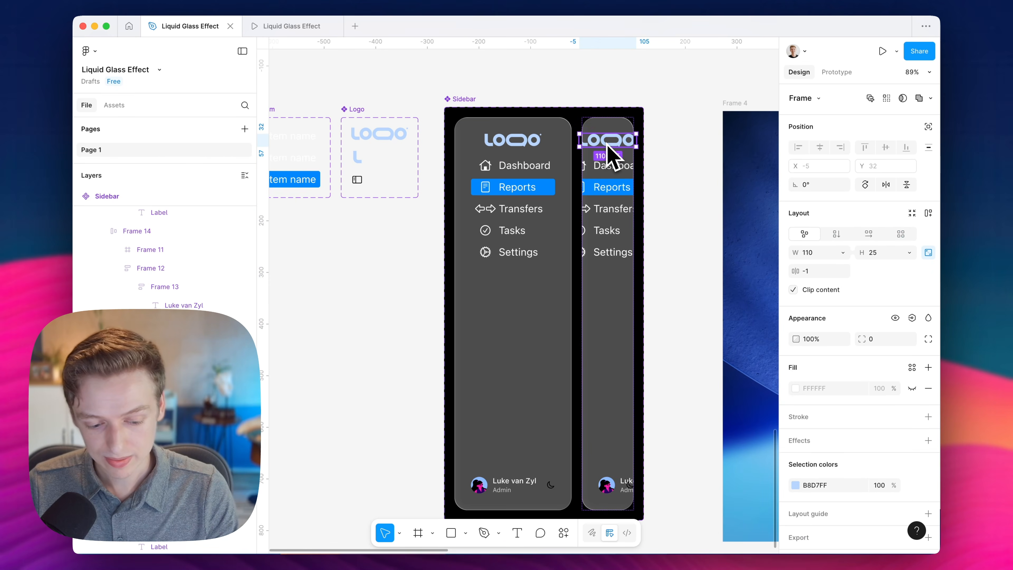
left_click(674, 182)
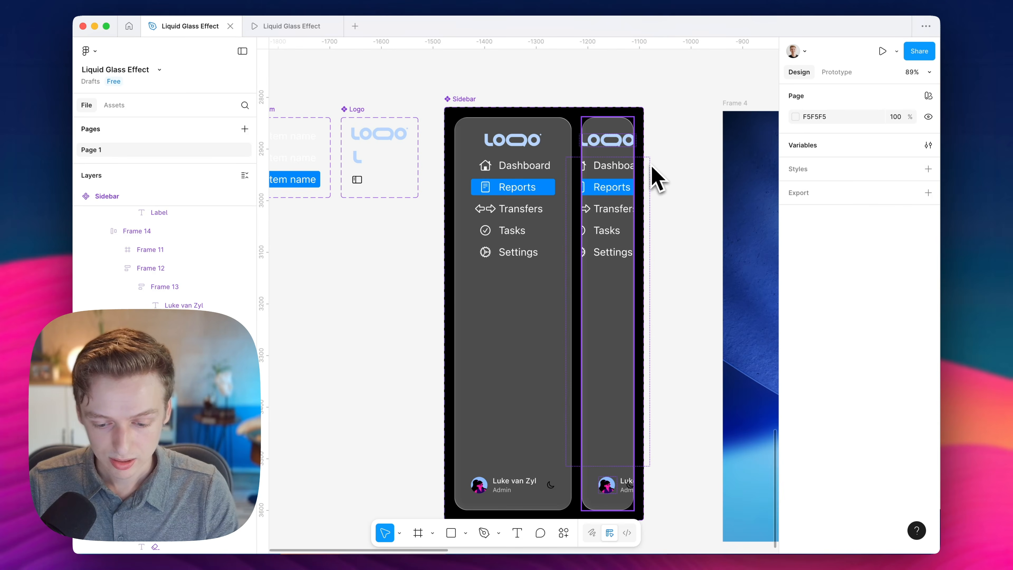
scroll(624, 153, "right", 2)
scroll(625, 153, "down", 1)
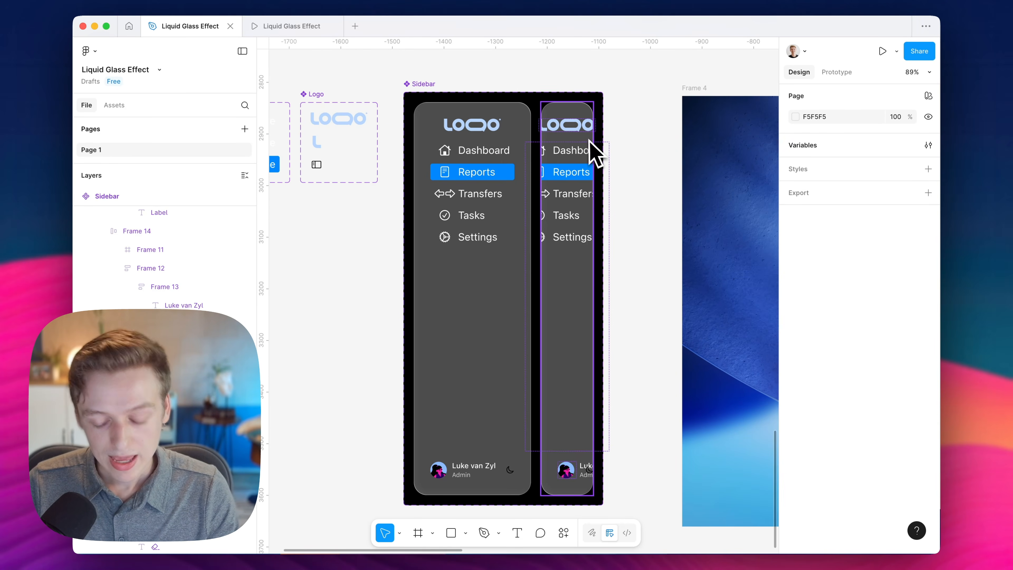
left_click(573, 134)
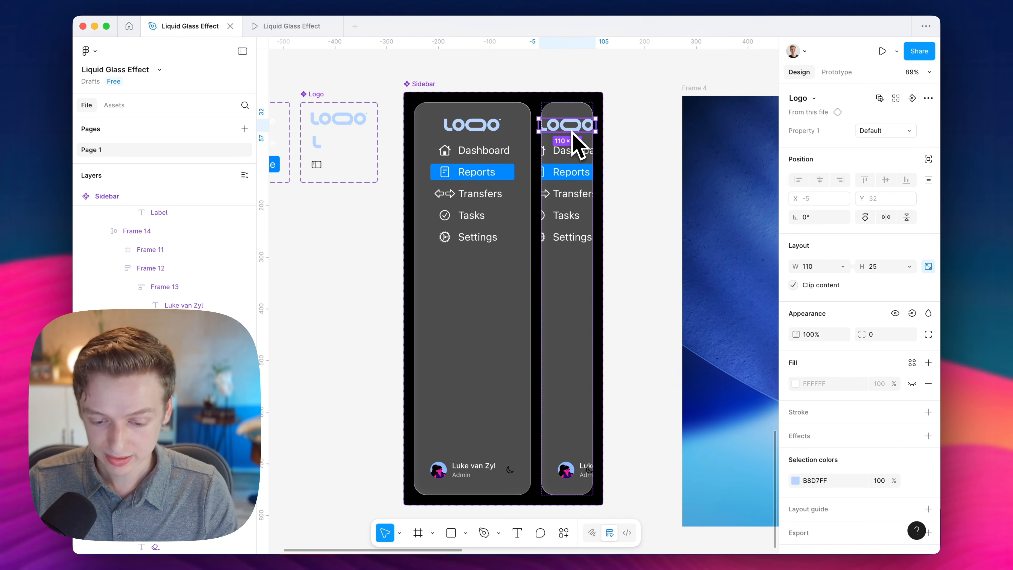
left_click(879, 131)
left_click(880, 142)
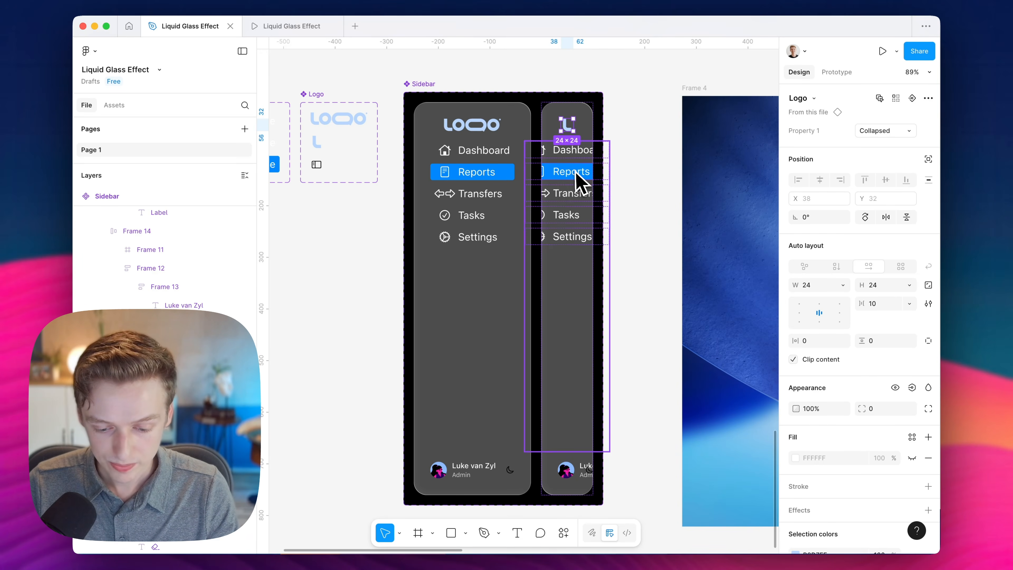
- Turn off Show label for all five Sidebar item instances in the narrow Sidebar variant
left_click(568, 167)
left_click(163, 417)
scroll(164, 419, "down", 5)
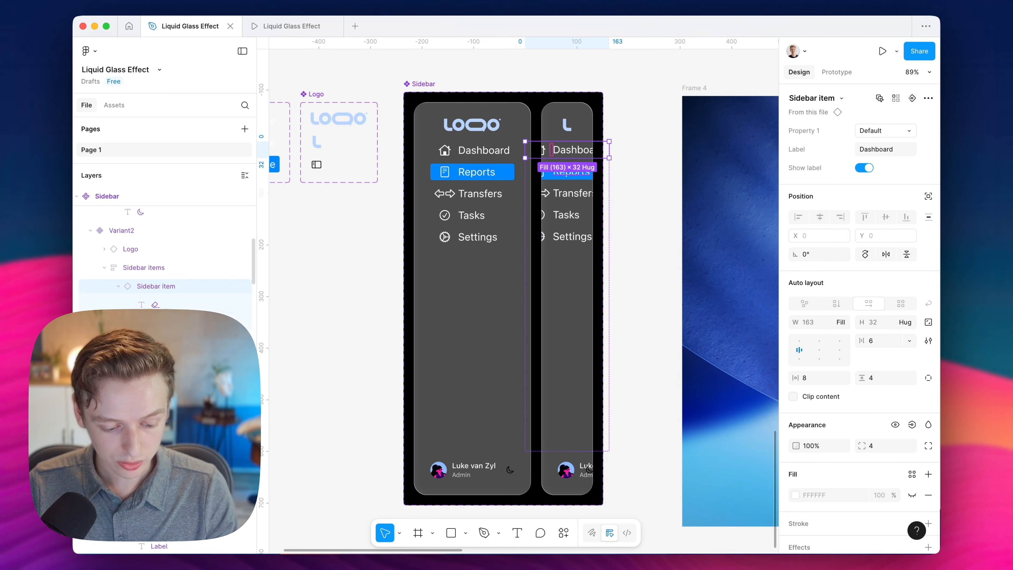
left_click(164, 419, "shift")
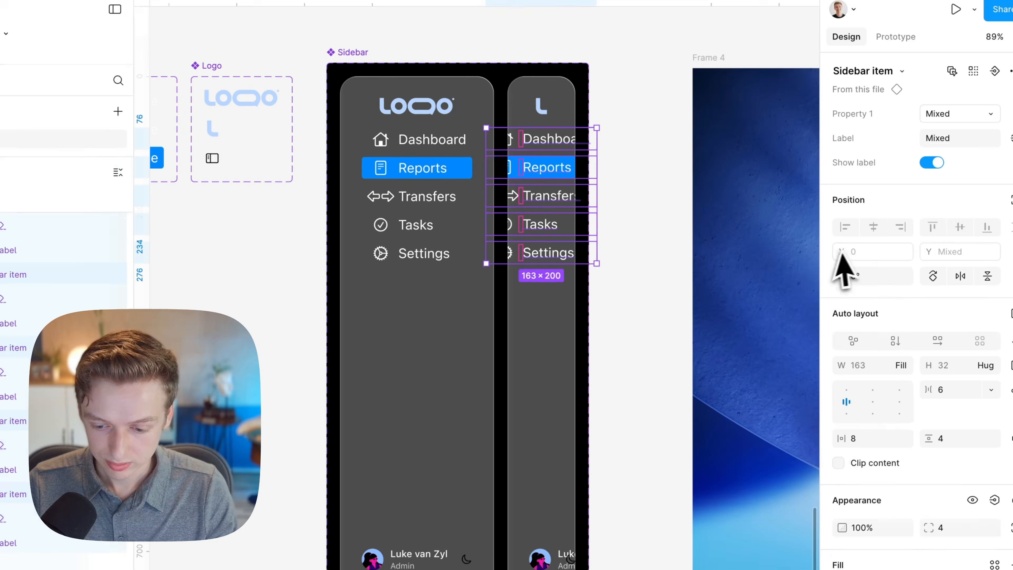
left_click(982, 114)
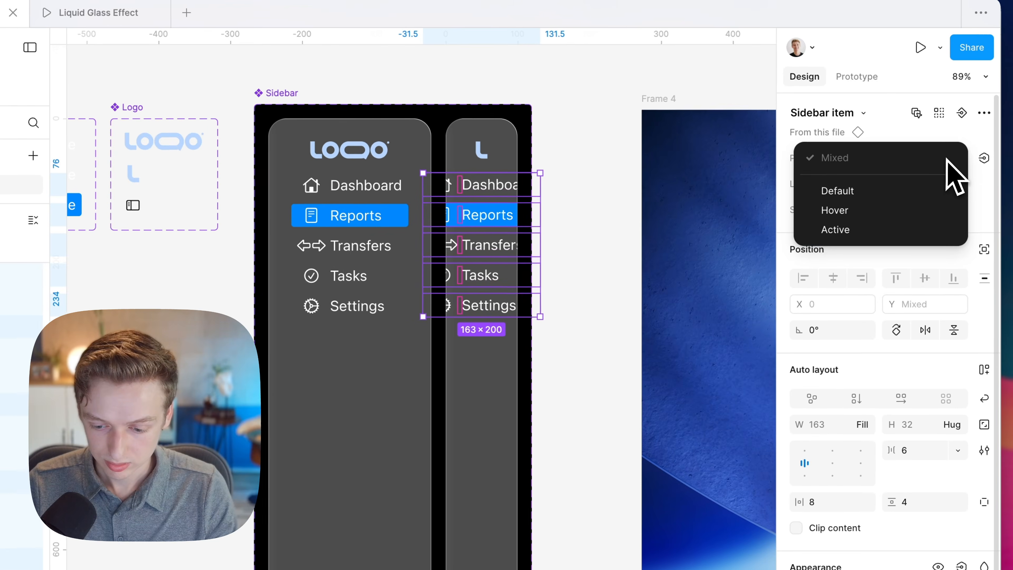
left_click(976, 73)
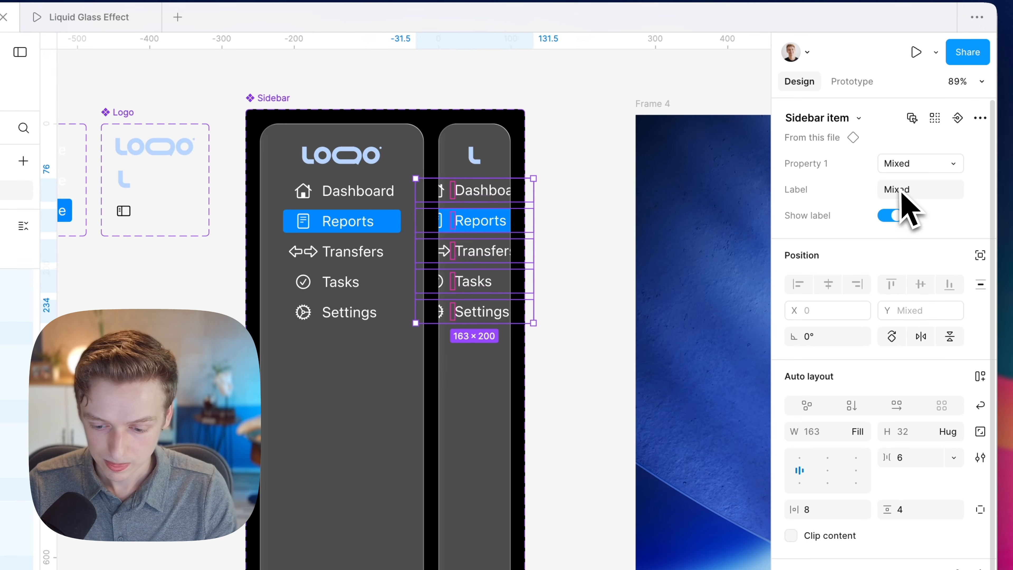
left_click(892, 215)
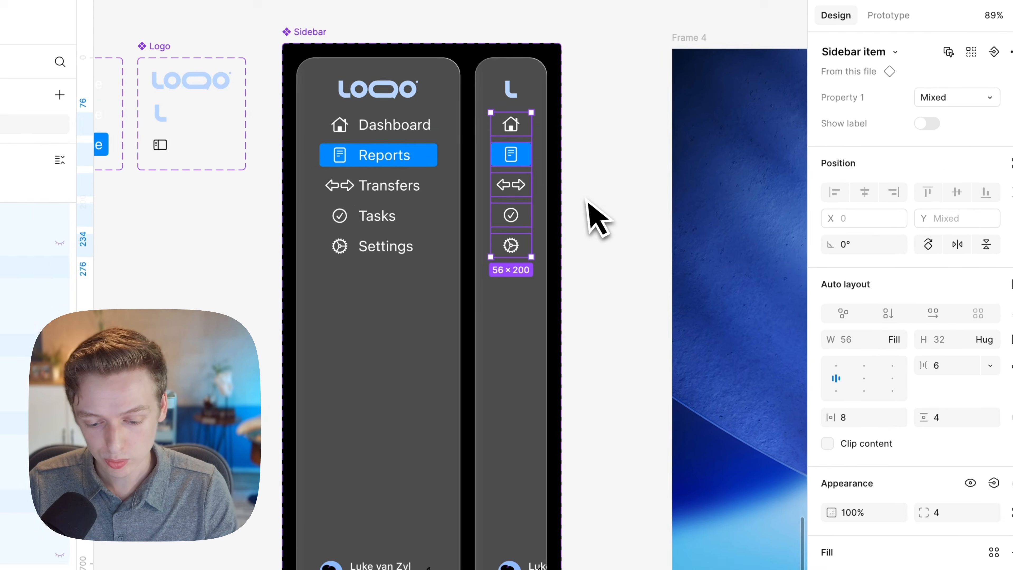
left_click(598, 297)
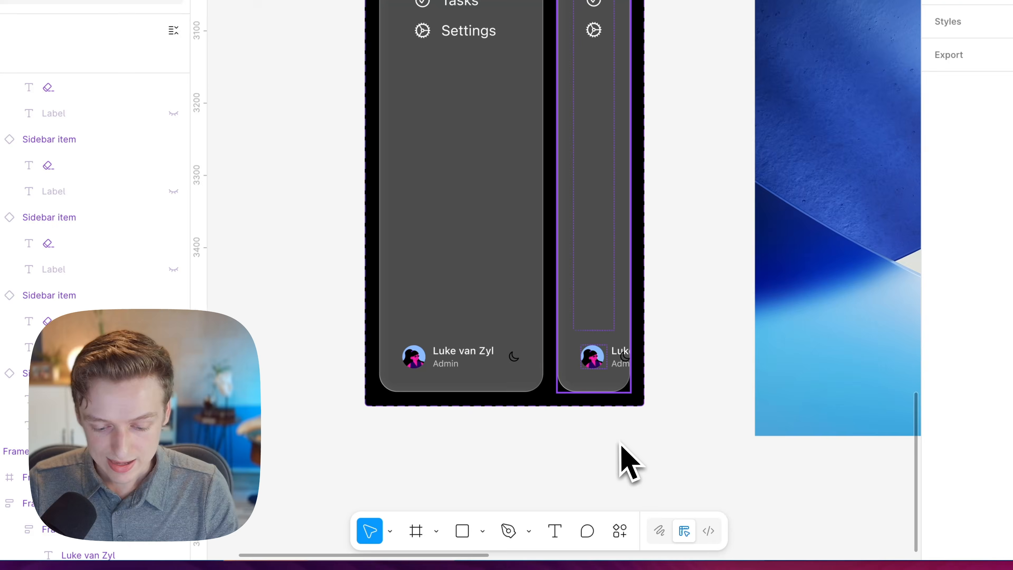
- Hide the user's name and role text and the moon icon in the narrow Sidebar variant's footer, keeping the avatar
double_click(593, 366)
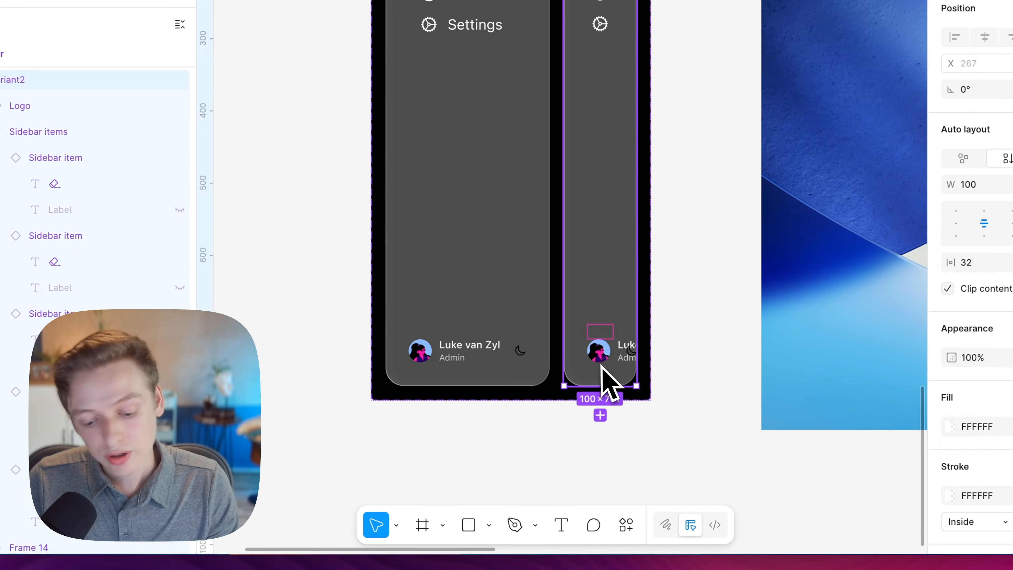
scroll(593, 366, "up", 3)
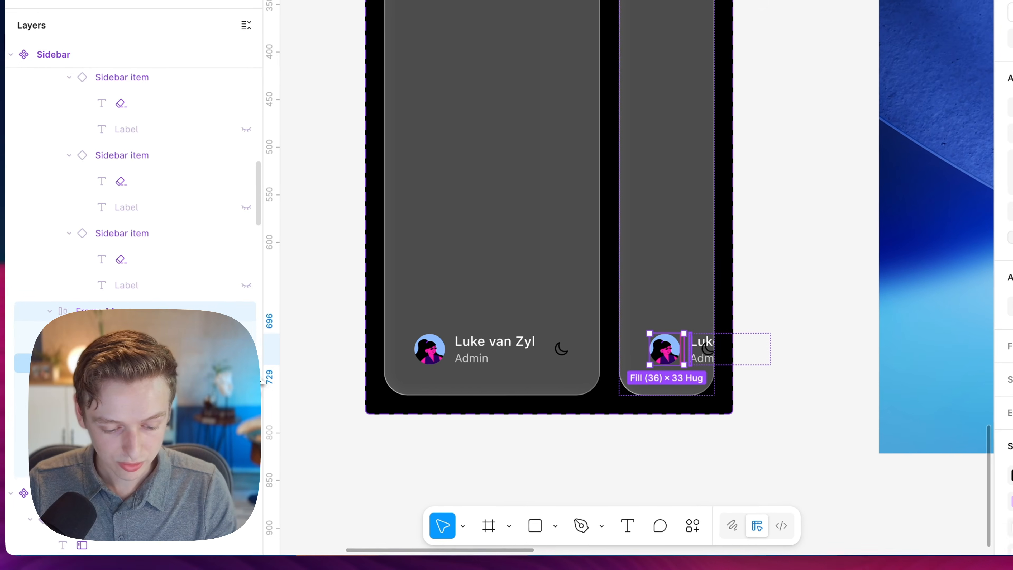
left_click(257, 364)
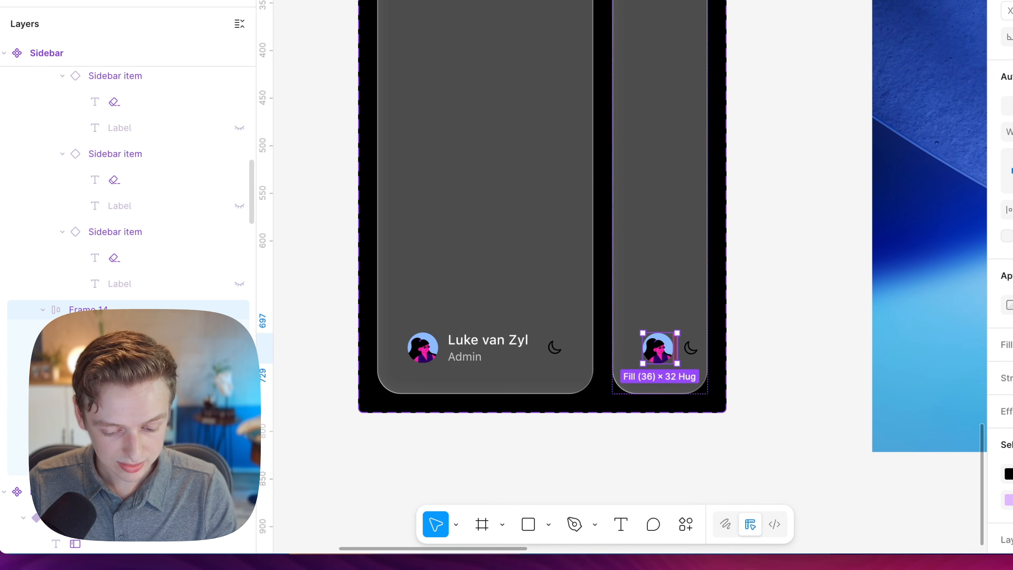
left_click(240, 466)
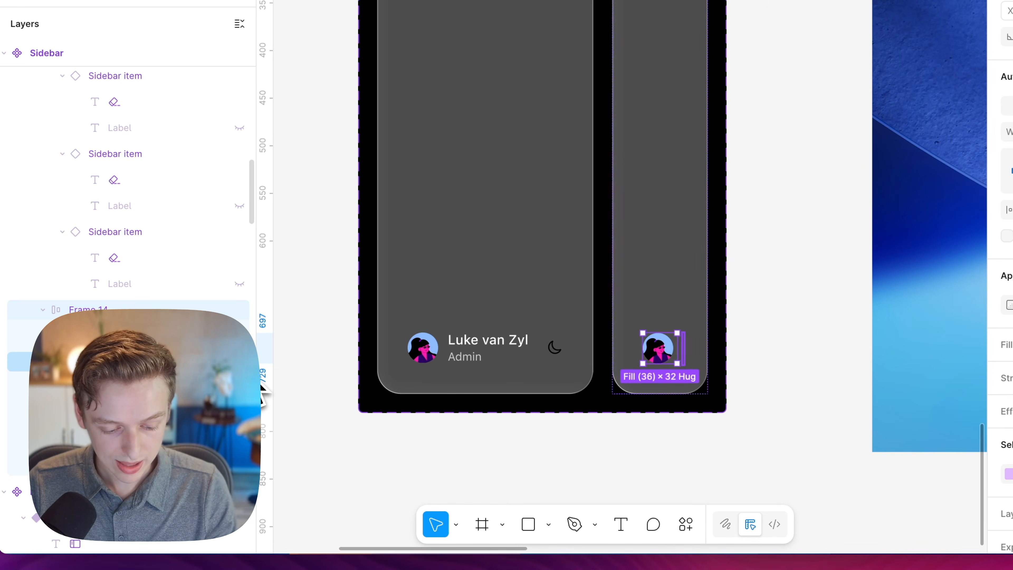
left_click(243, 362)
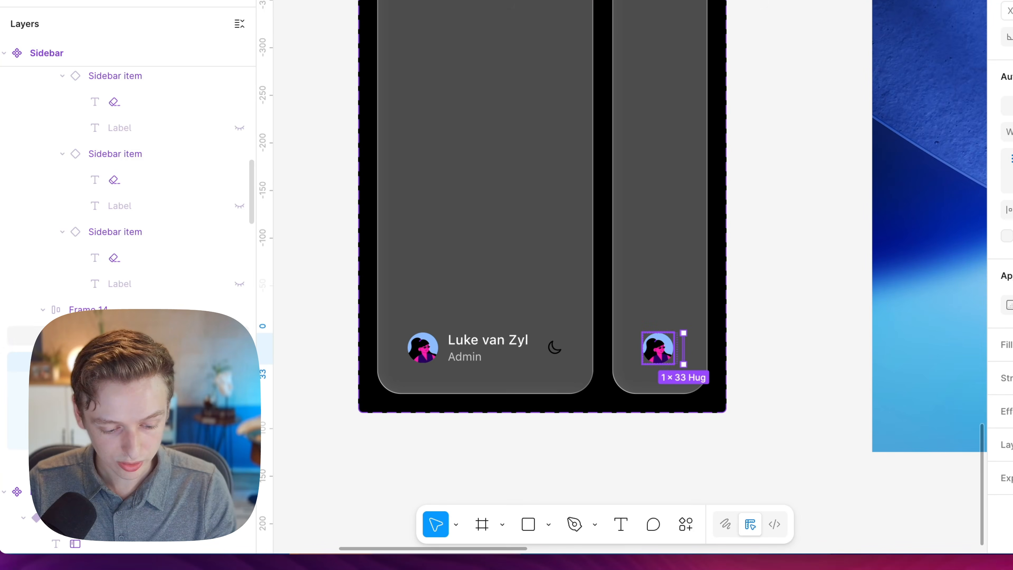
left_click(159, 335)
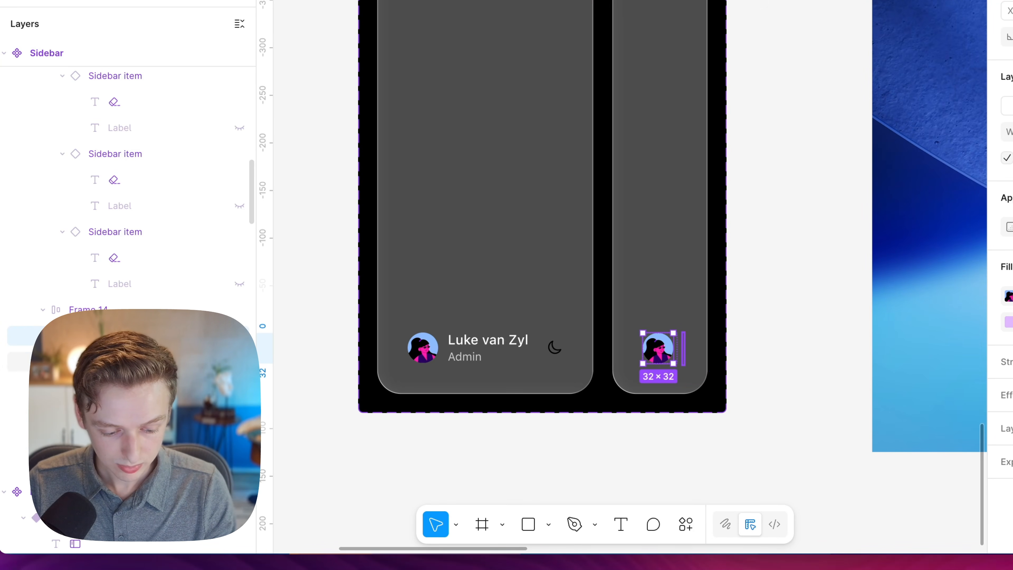
- Centre the avatar within the footer frame of the narrow Sidebar variant
left_click(168, 313)
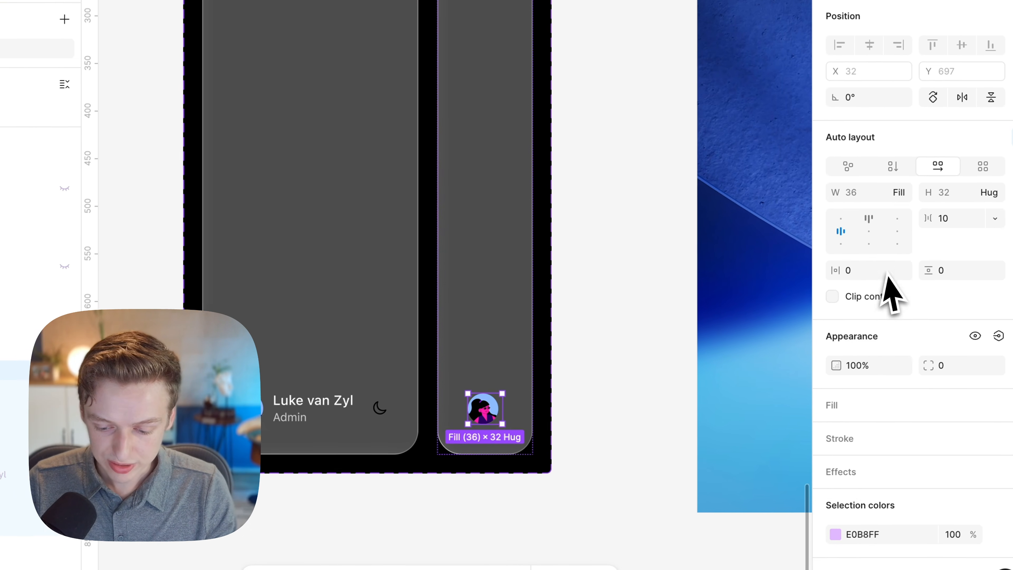
left_click(869, 231)
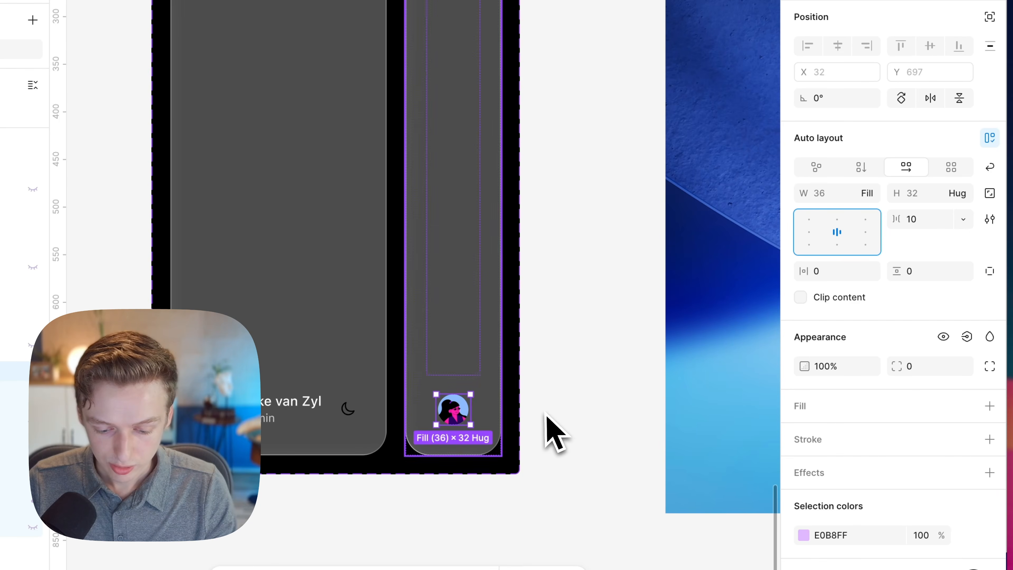
left_click(566, 398)
- Change the narrow Sidebar variant's width to hug contents
scroll(566, 399, "up", 5)
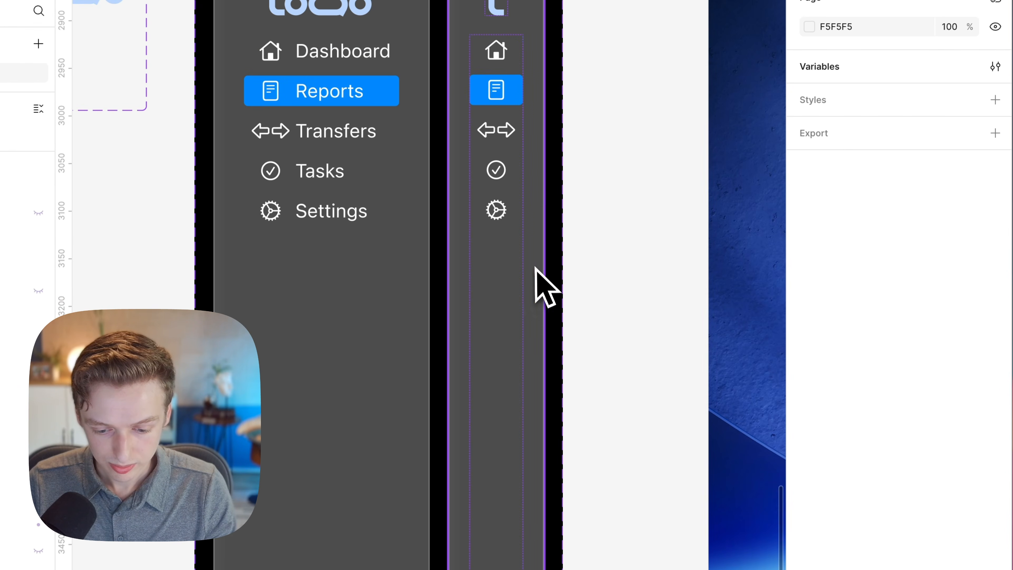
left_click(519, 170)
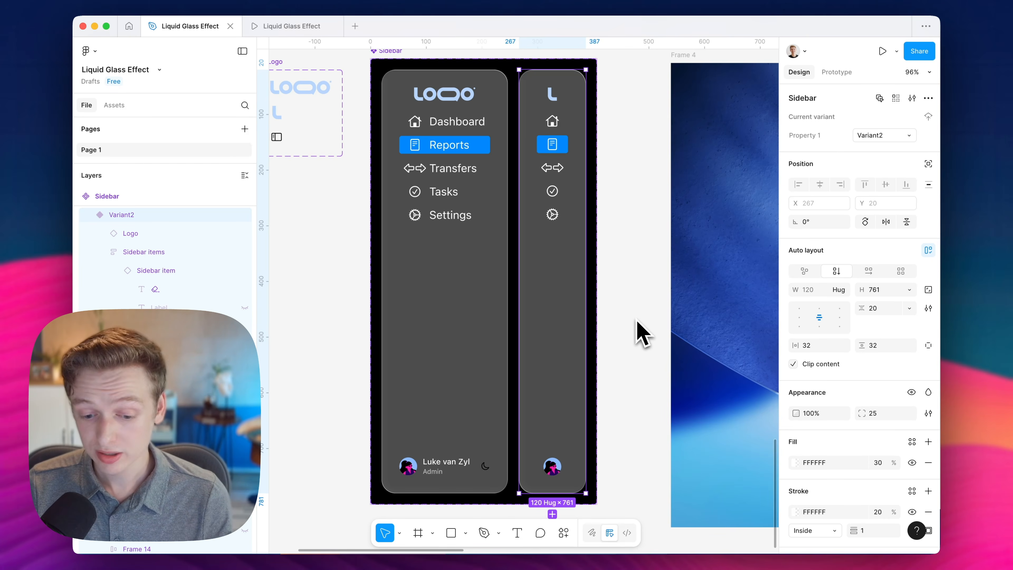
- Try a horizontal padding of 10 on the narrow Sidebar variant
mouse_move(794, 350)
left_mouse_down()
mouse_move(764, 346)
mouse_move(794, 350)
left_mouse_up()
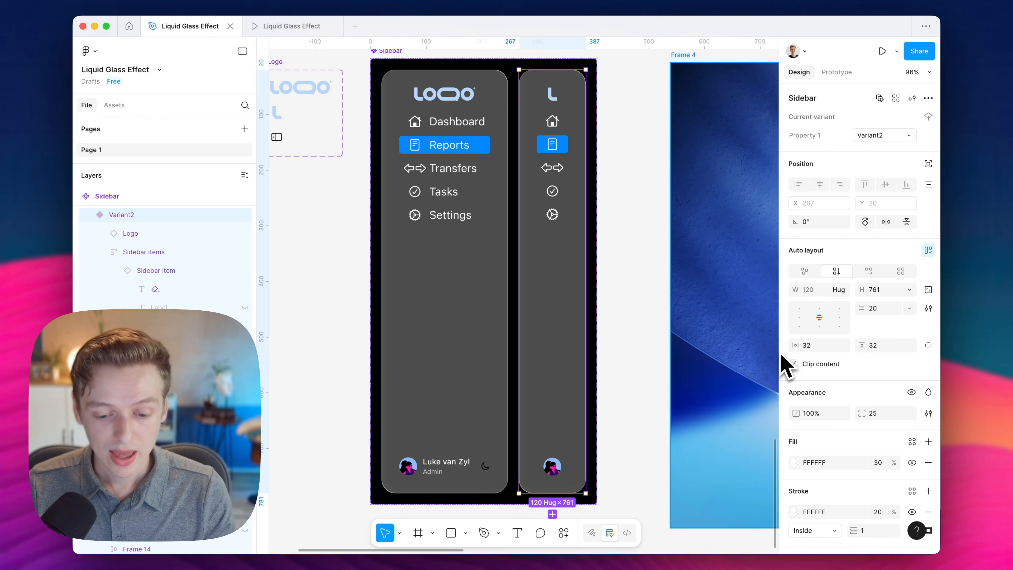
key("super+z")
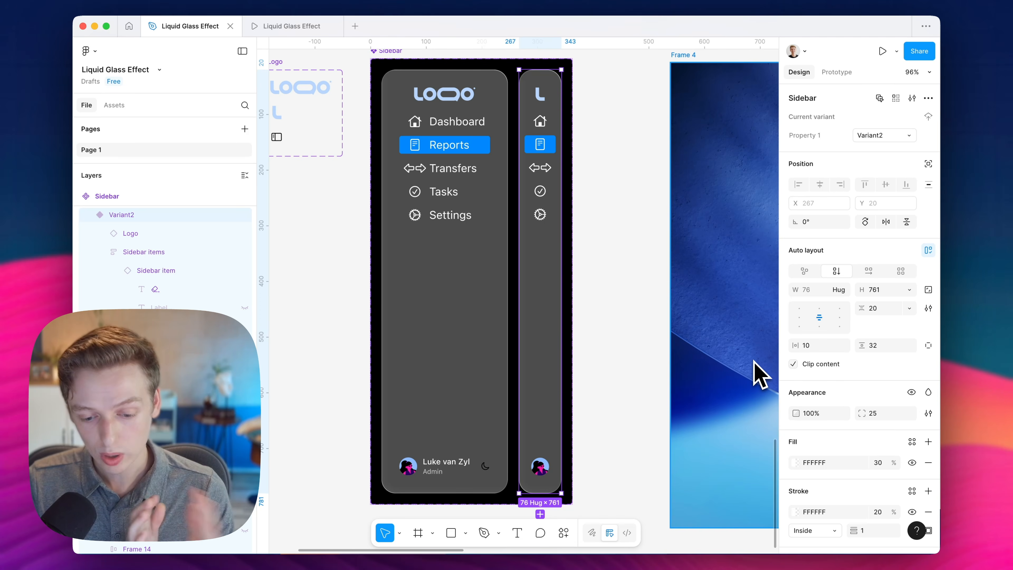
key("super+shift+z")
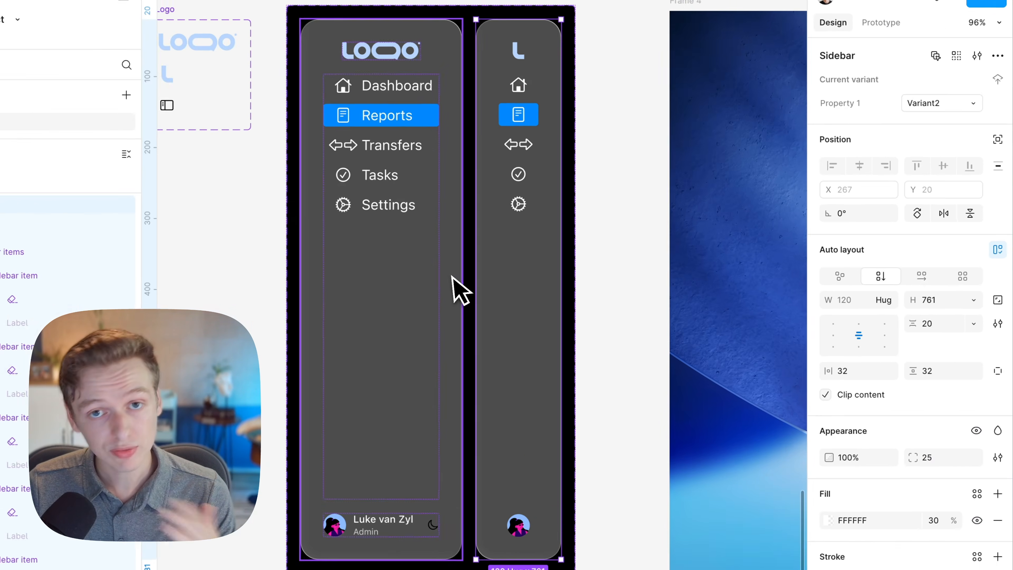
- Set the narrow Sidebar variant's horizontal padding to 20
left_click(505, 283)
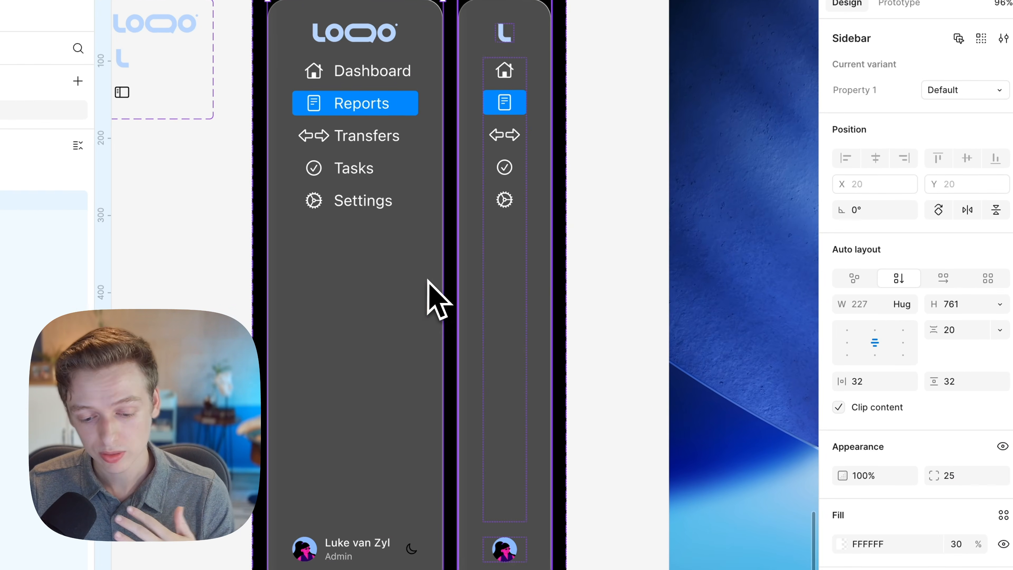
left_click(526, 276)
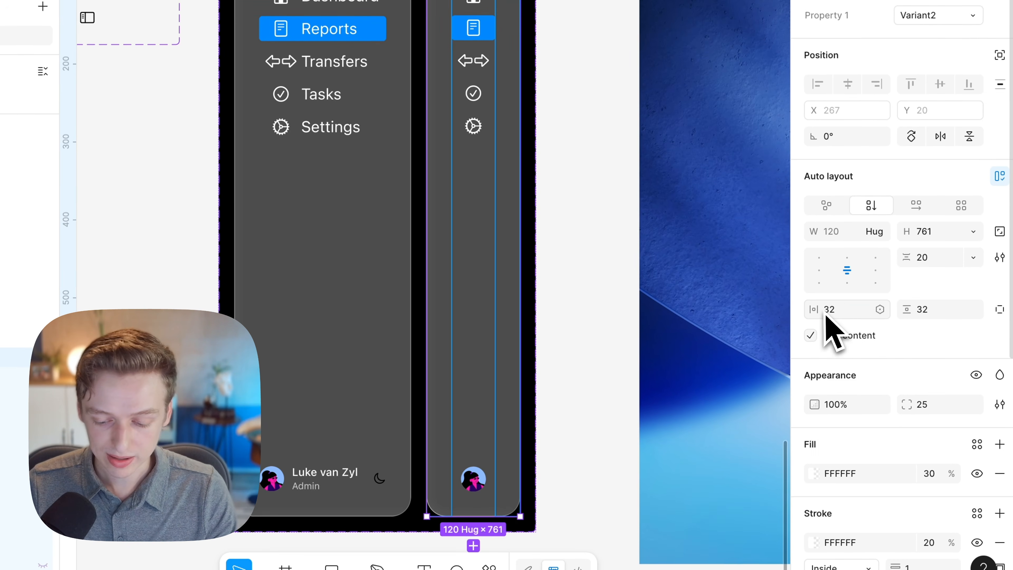
left_click(862, 383)
key("Return")
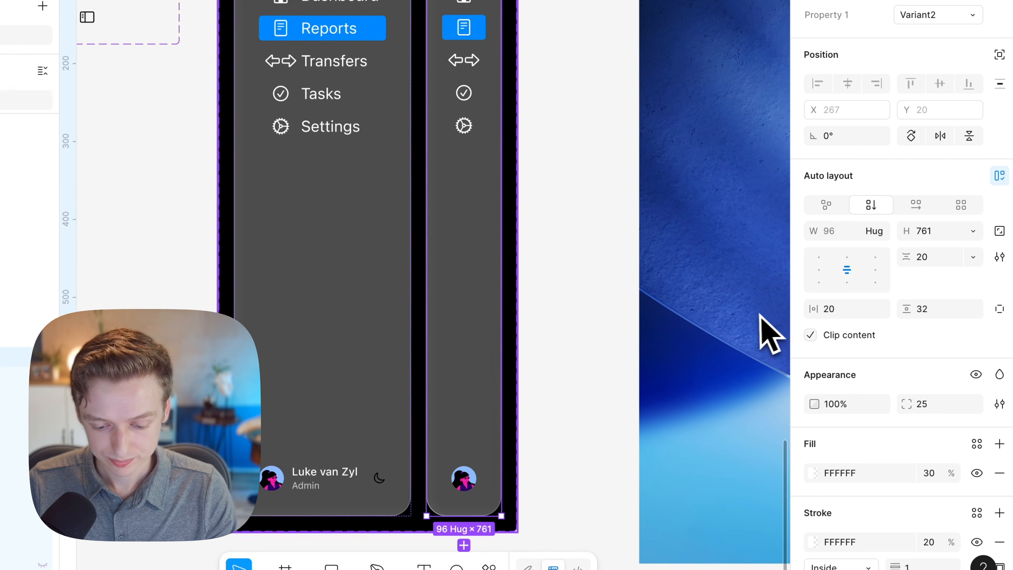
left_click(586, 327)
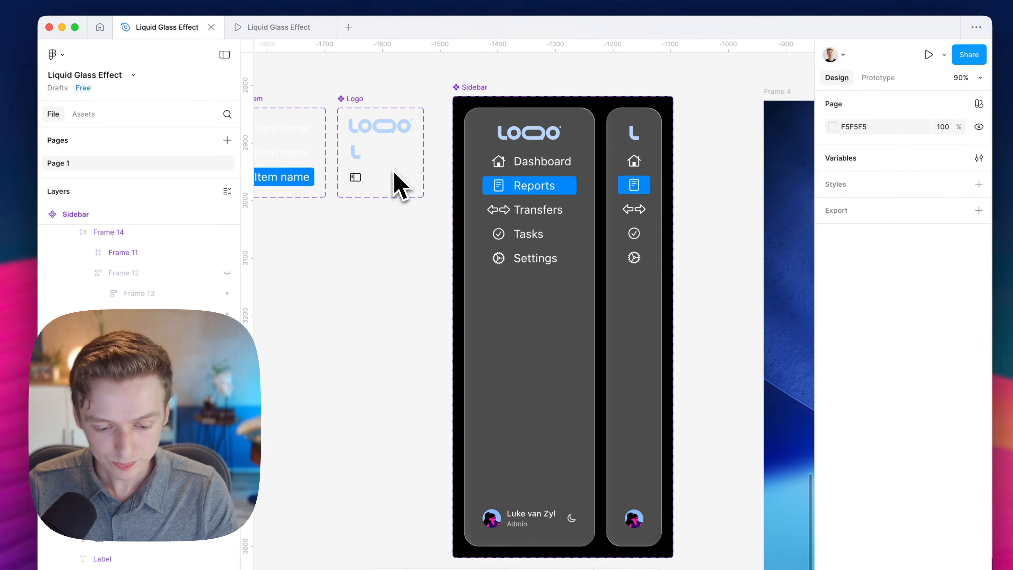
- Copy the panel toggle icon from the Logo component's hover variant and paste it below the logo in the Default Sidebar variant
left_click(366, 163)
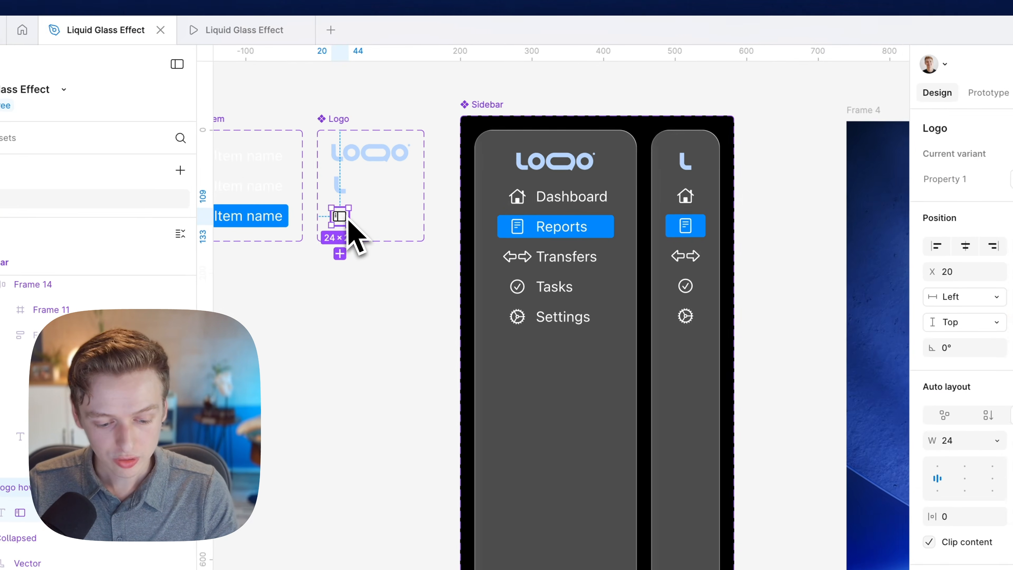
double_click(309, 255)
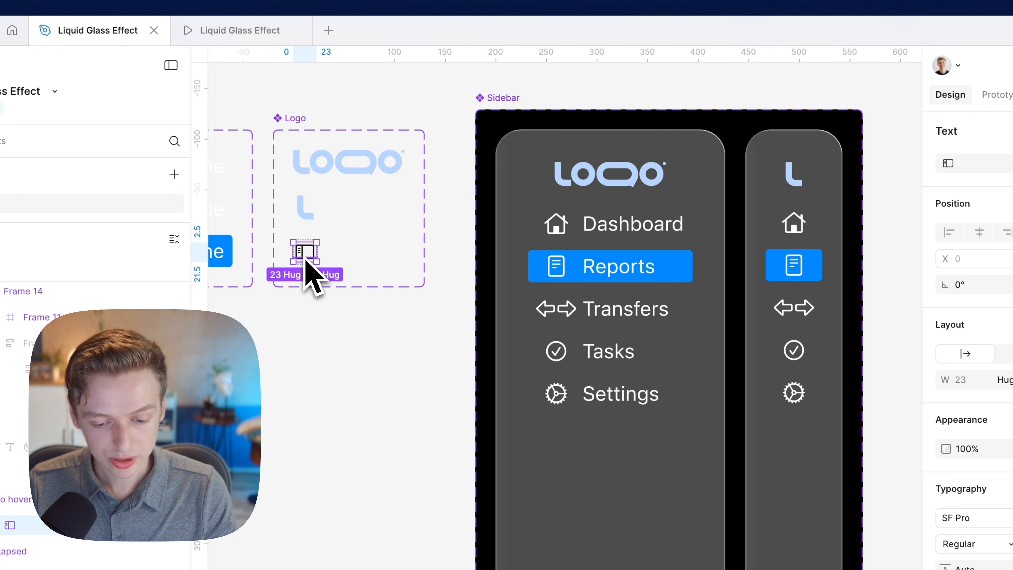
key("ctrl+c")
left_click(640, 176)
scroll(642, 178, "up", 1)
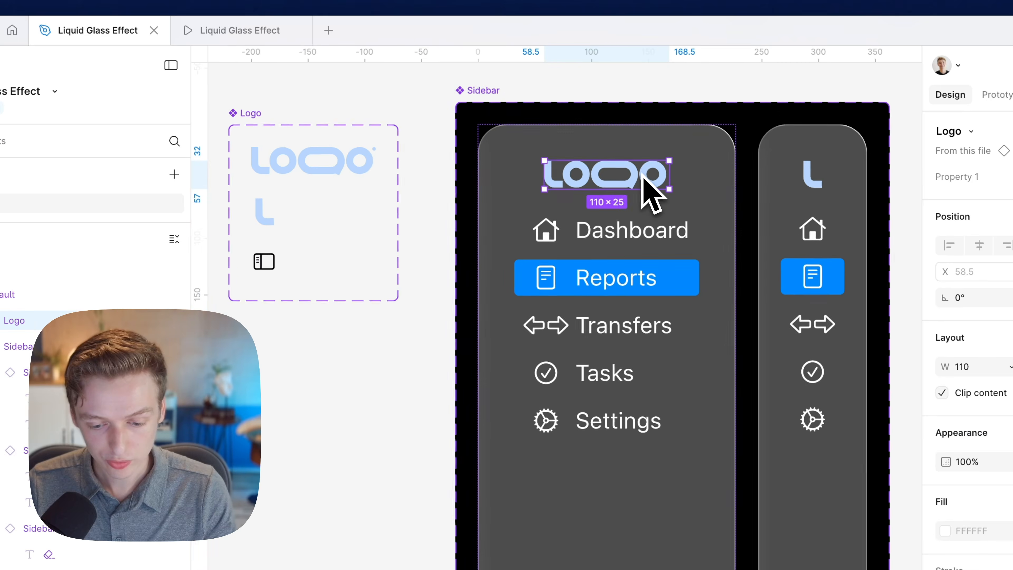
key("ctrl+v")
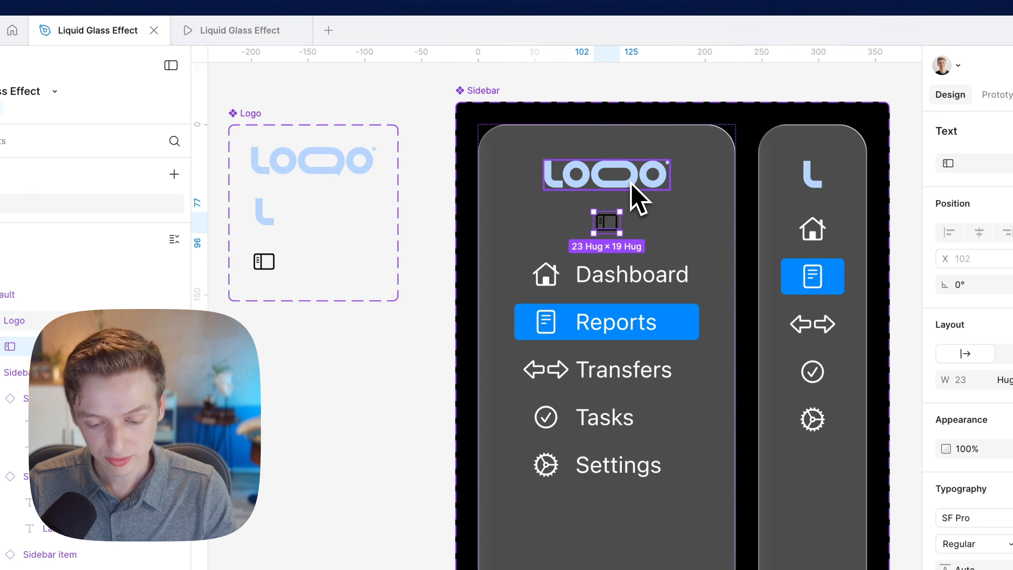
- Try wrapping the logo and the panel toggle icon together in an auto layout frame
left_click(631, 183, "shift")
key("shift+a")
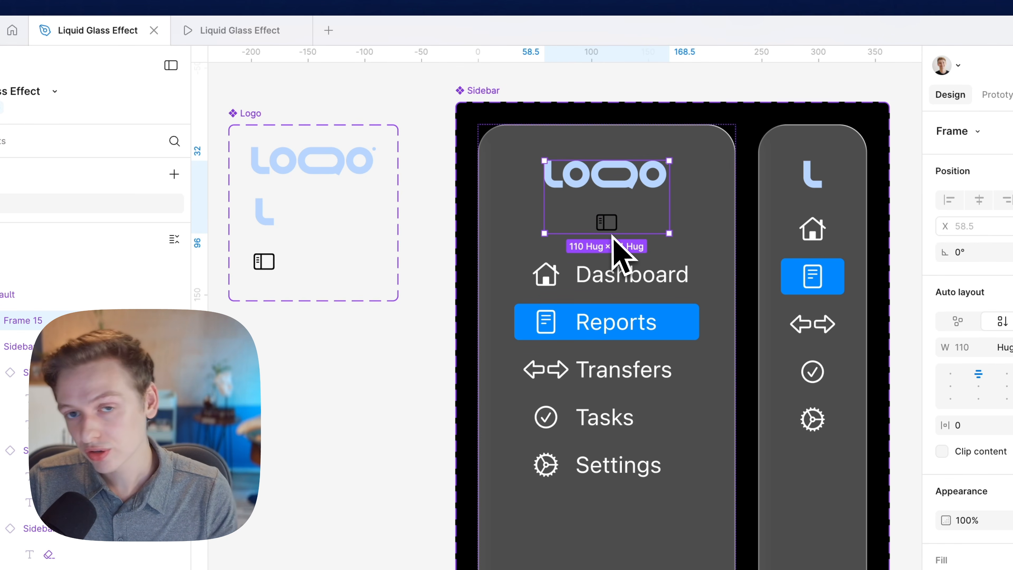
key("ctrl+z")
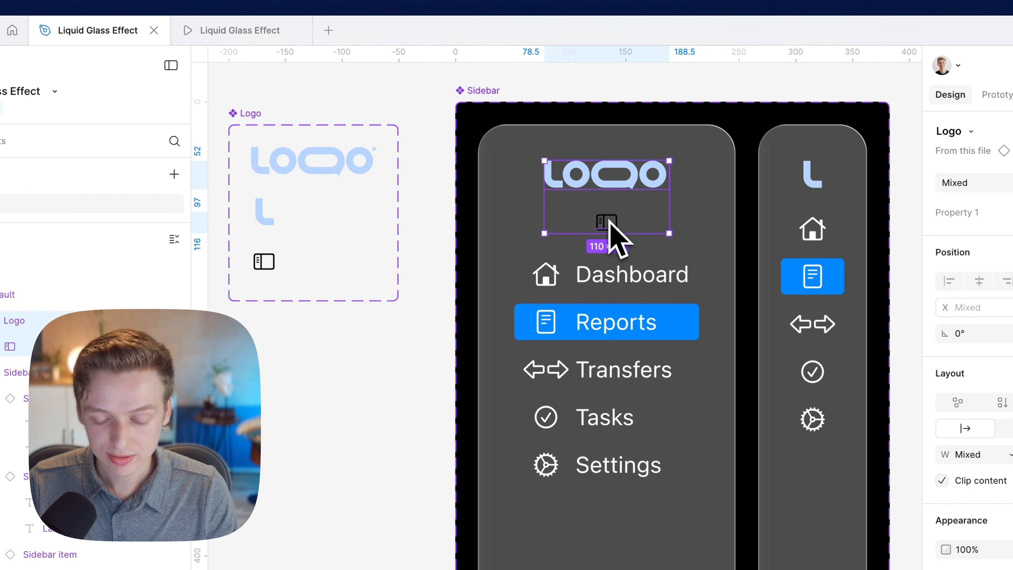
- Try positioning the panel toggle icon absolutely near the Default Sidebar variant's top-right corner, at X 184 and Y 20
left_click(610, 222)
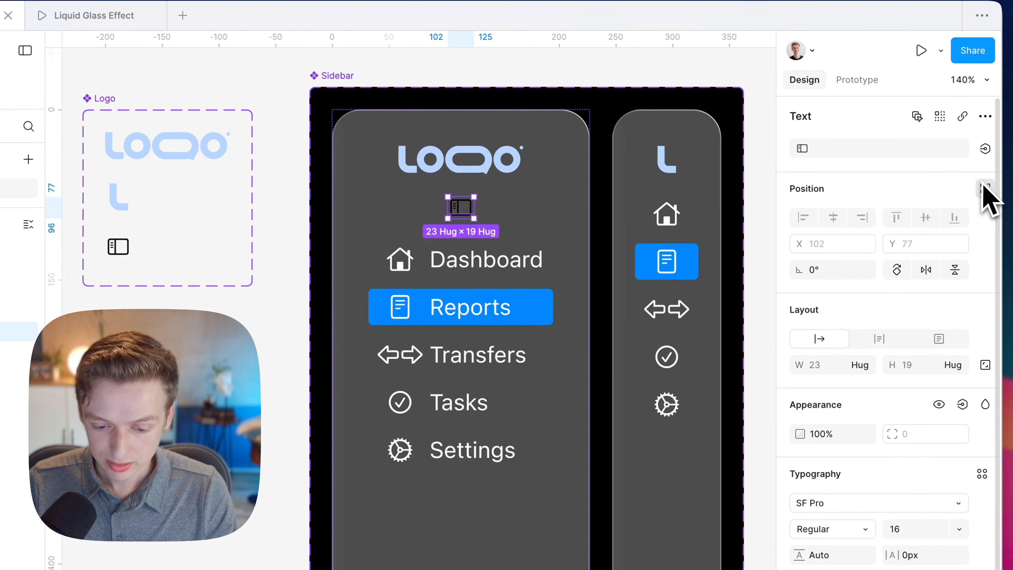
left_click(980, 190)
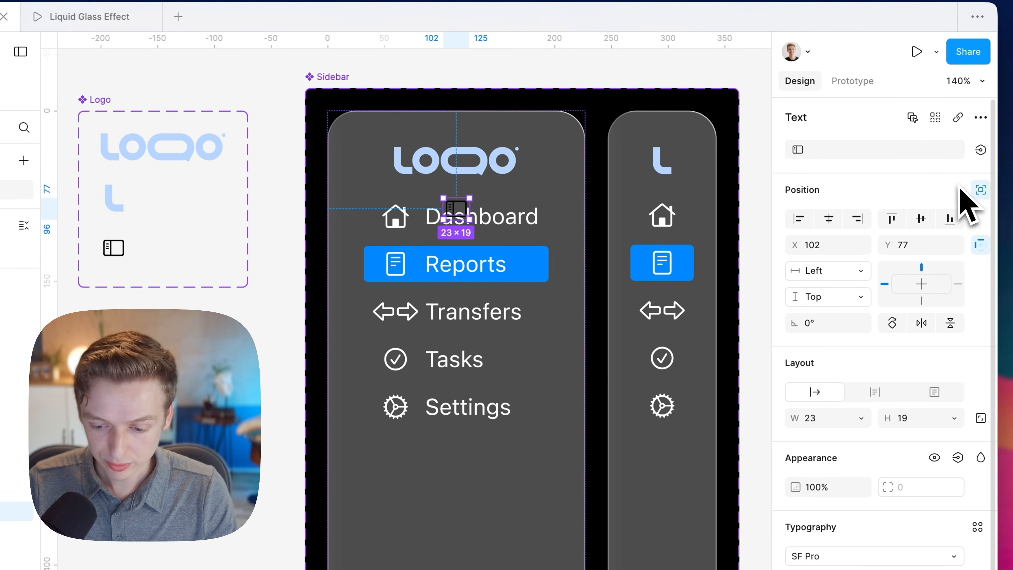
left_click(908, 206)
left_click(942, 205)
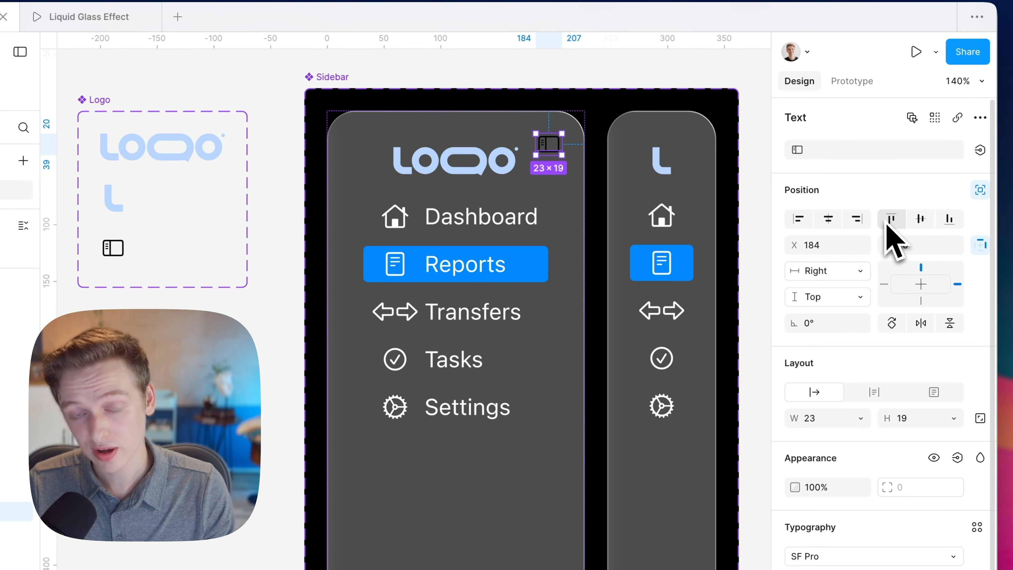
left_click(980, 190)
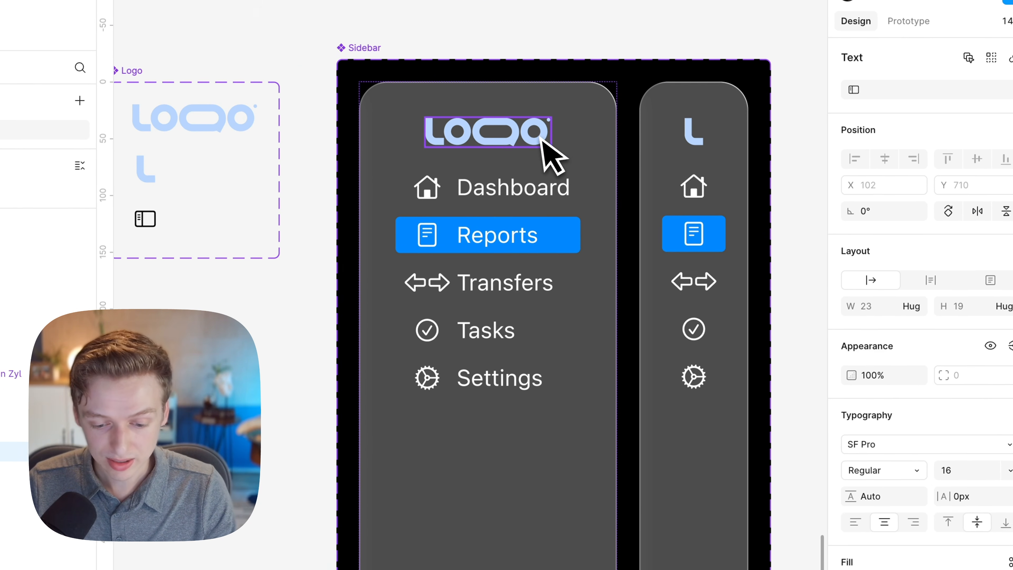
- Move the panel toggle icon up the Default Sidebar variant's stack so it sits between the logo and the menu items
left_click(511, 138)
scroll(511, 139, "down", 2)
scroll(510, 139, "down", 3)
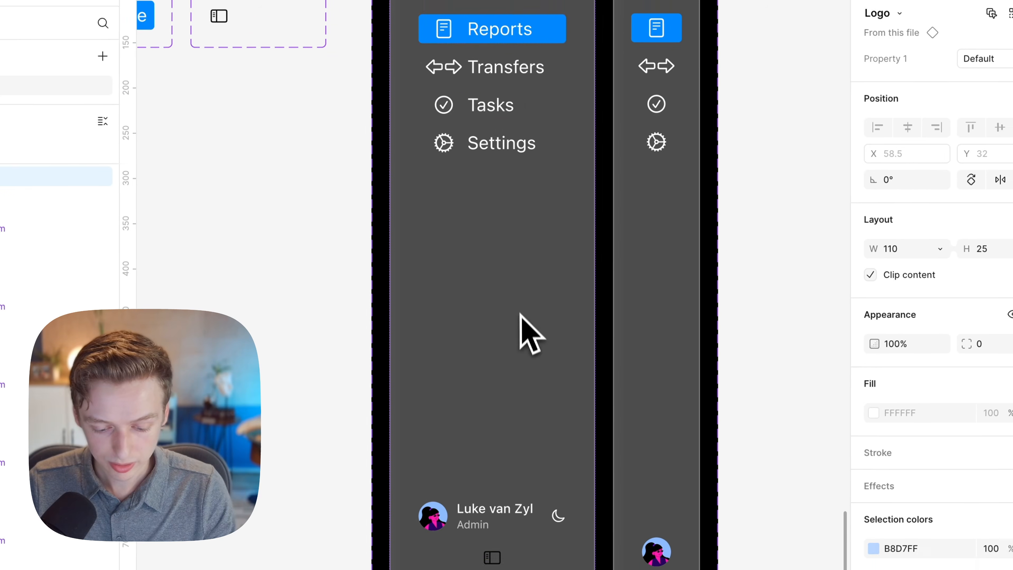
left_click(492, 559)
key("Up")
key("Up")
scroll(491, 554, "up", 3)
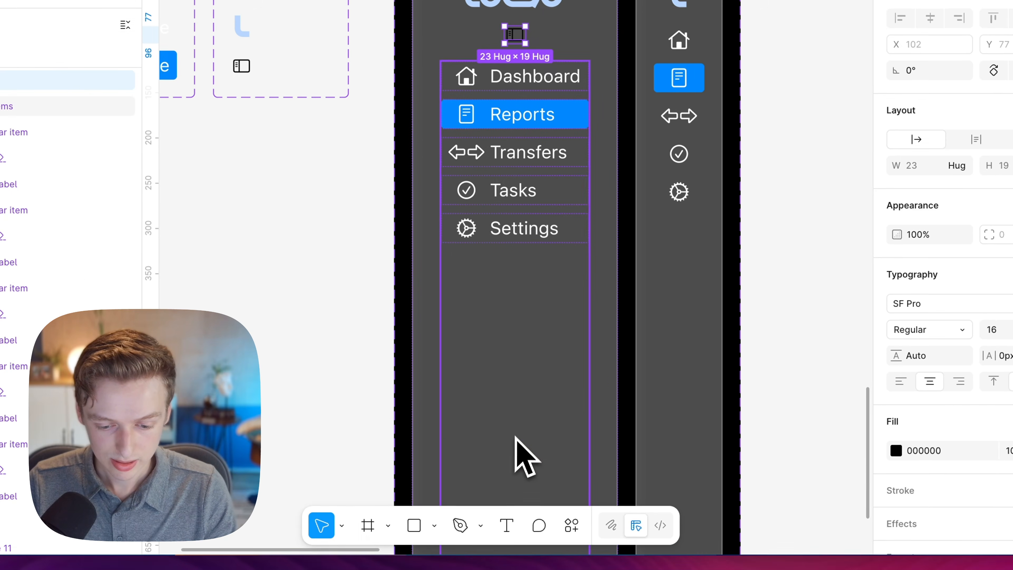
- Wrap the Default variant's logo and panel toggle icon in a centre-aligned horizontal auto layout frame and colour the icon white
left_click(518, 3, "shift")
key("shift+a")
scroll(518, 3, "up", 3)
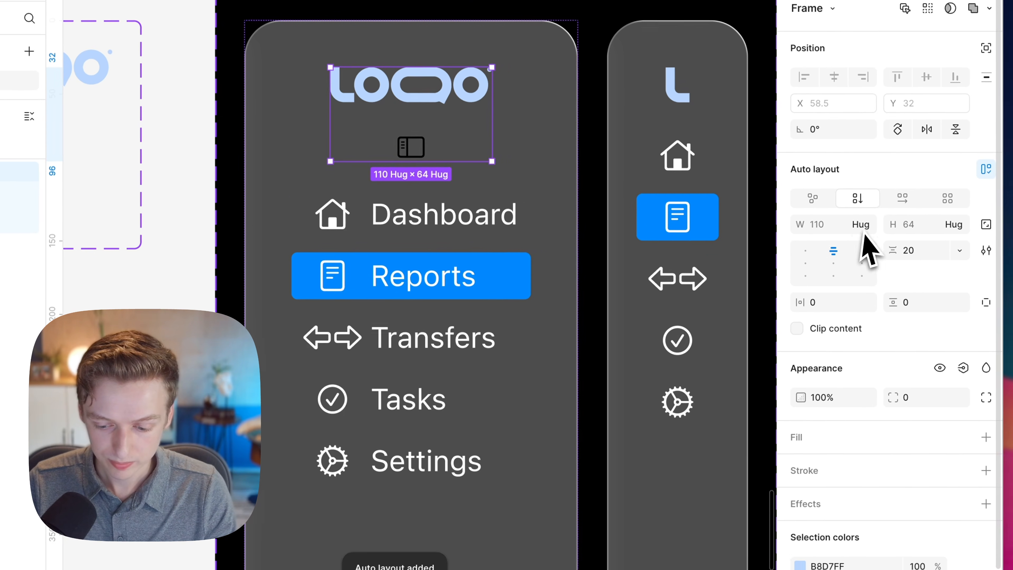
left_click(903, 198)
left_click(828, 237)
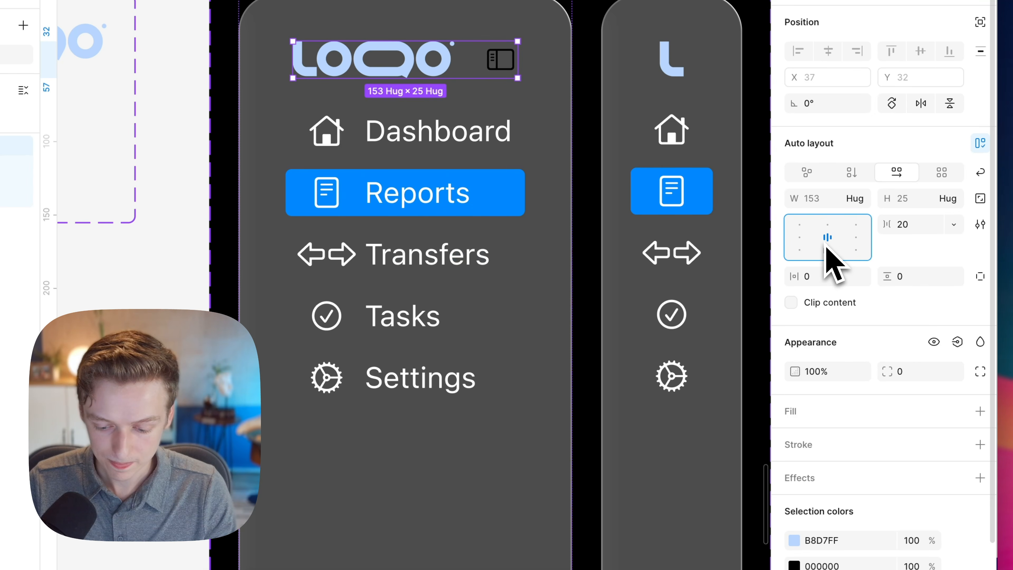
scroll(849, 463, "down", 3)
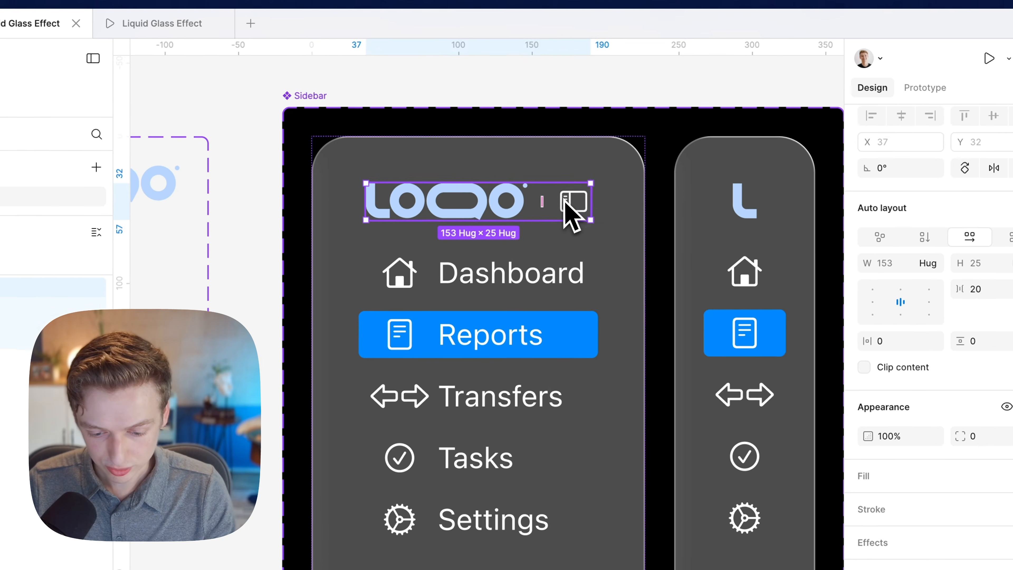
- Add an on-click interaction from the Default variant's panel toggle icon that changes the sidebar to the collapsed Variant2
left_click(501, 60)
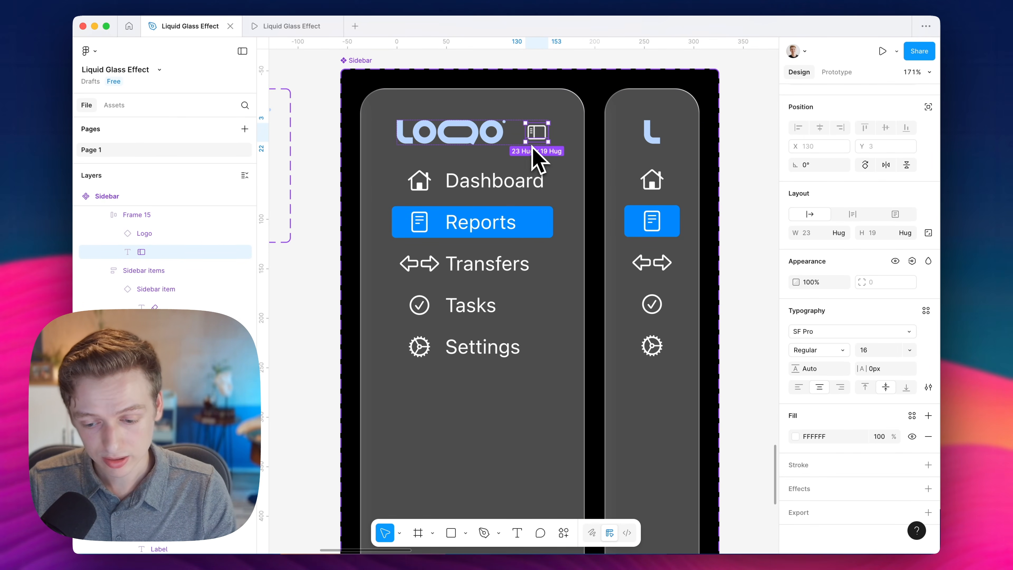
left_click(837, 72)
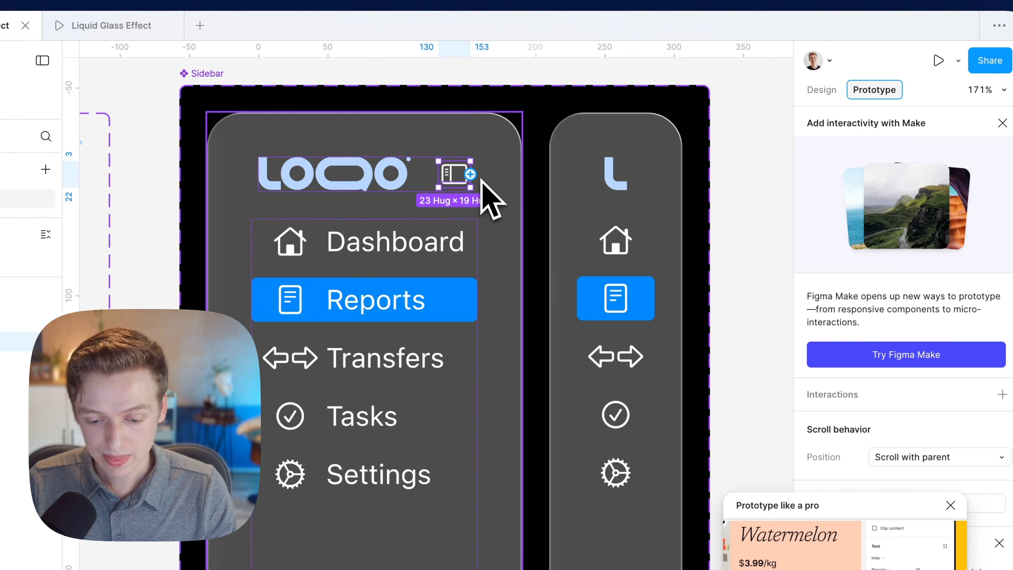
left_click_drag(498, 187, 566, 226)
scroll(566, 224, "down", 3)
scroll(566, 225, "down", 4)
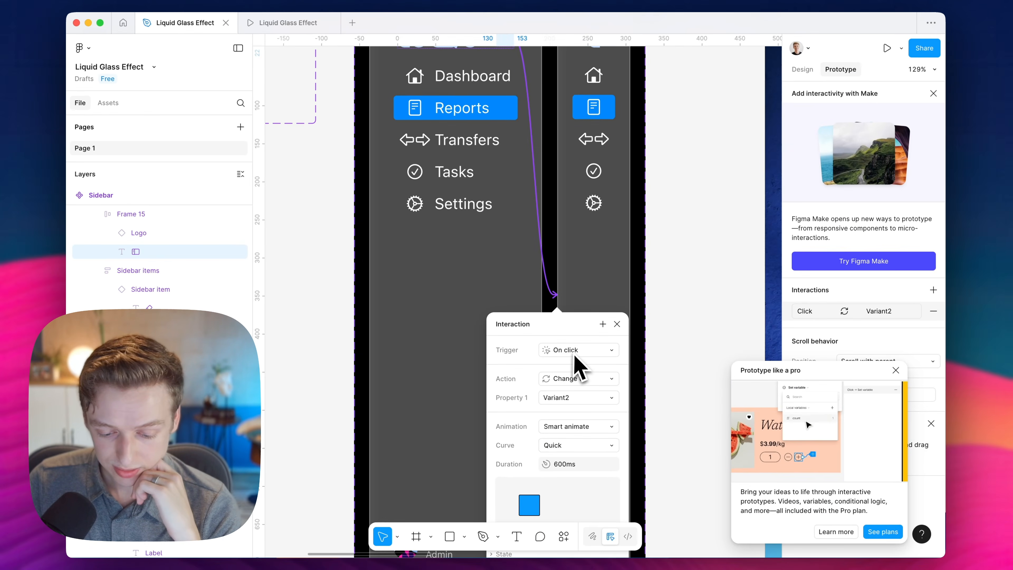
- Use Smart animate with the Quick curve for the panel toggle icon's click interaction
left_click(559, 424)
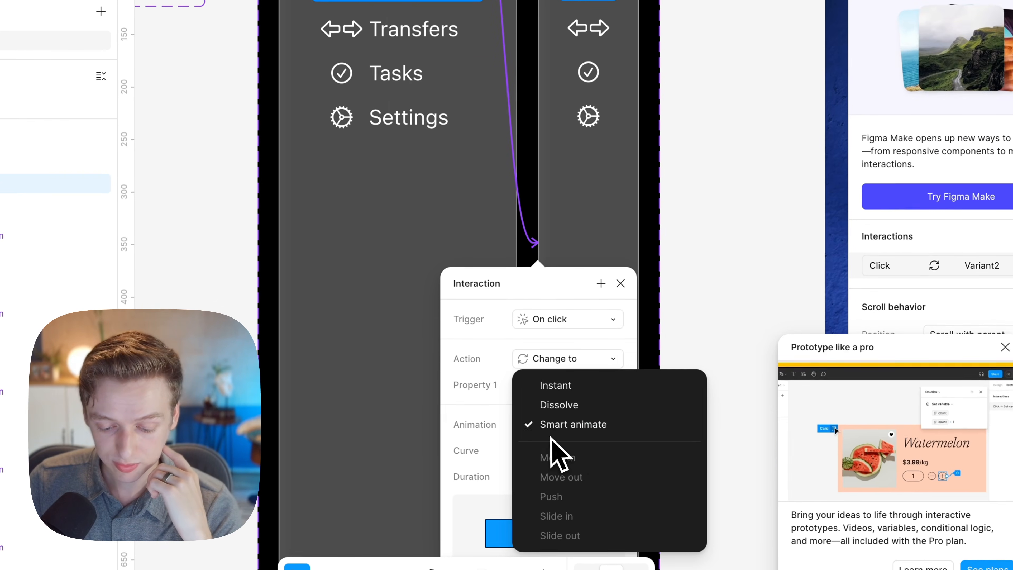
left_click(551, 435)
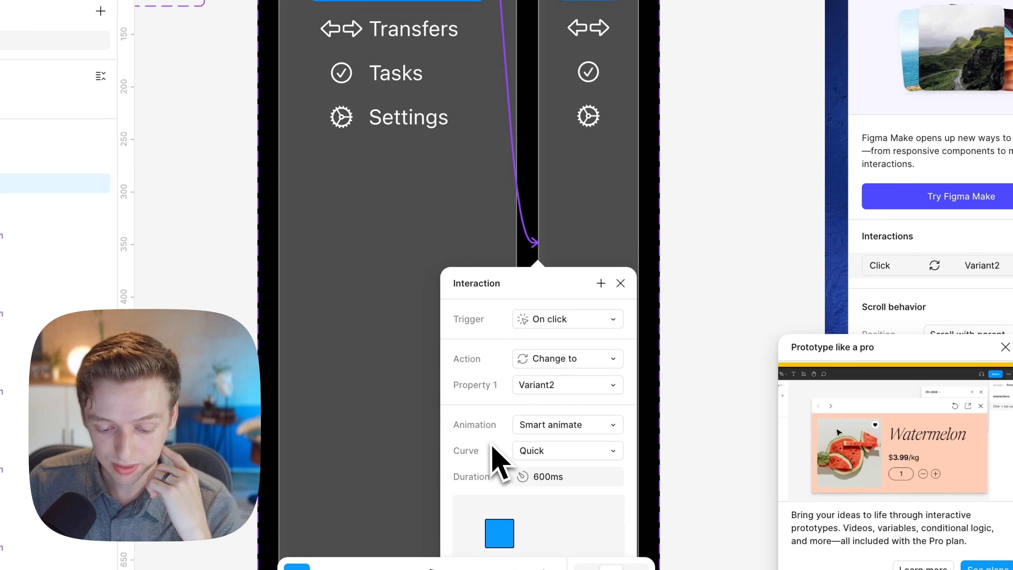
left_click(559, 455)
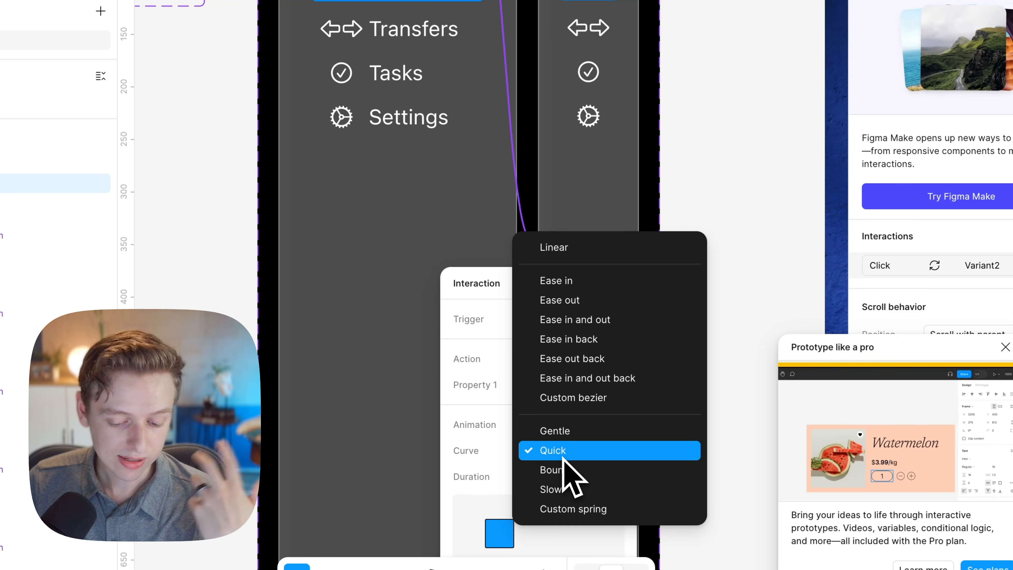
left_click(562, 455)
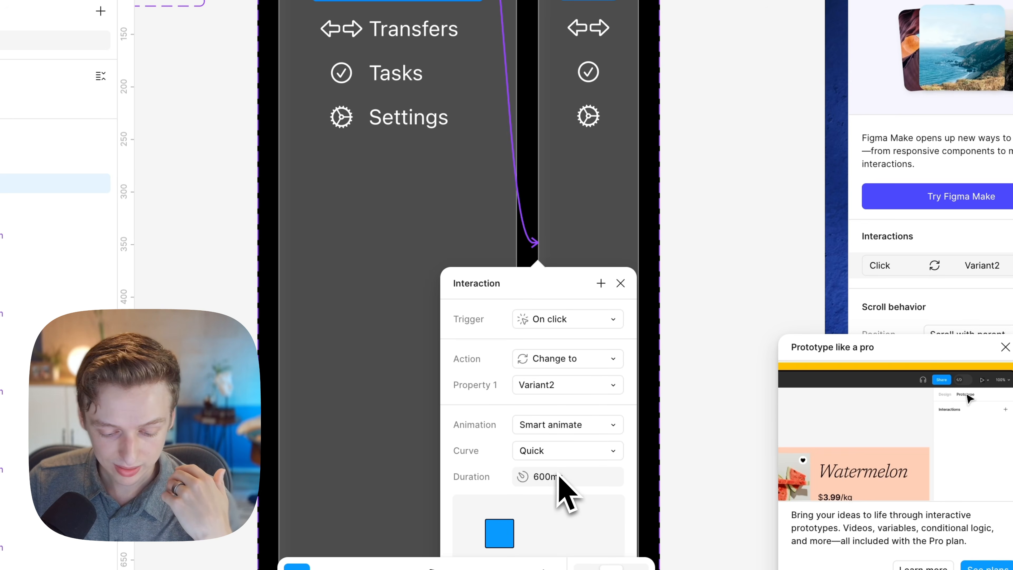
left_click(622, 284)
scroll(629, 288, "up", 3)
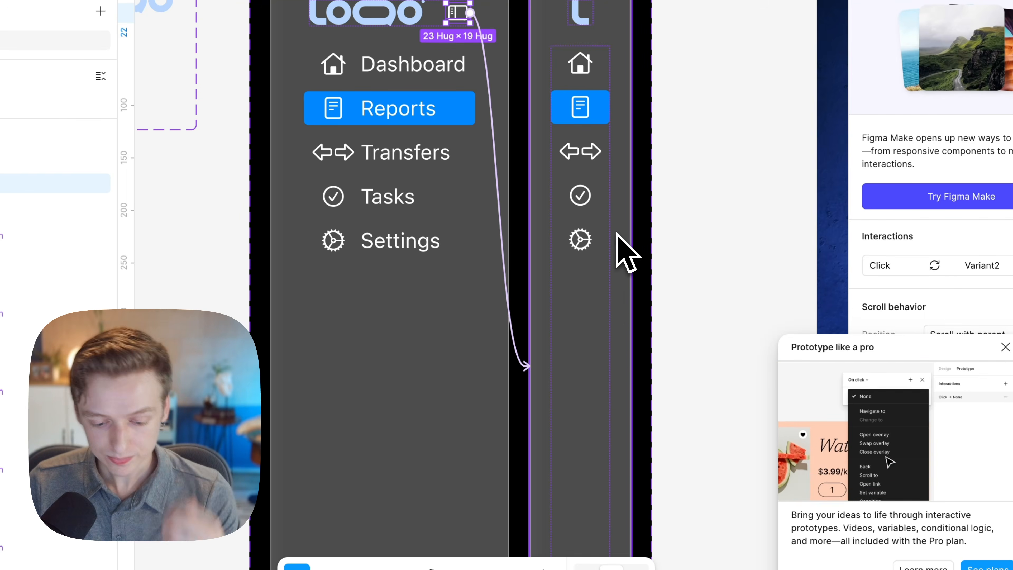
- Add an on-click interaction from the collapsed variant's logo back to the Default Sidebar variant, and dismiss the prototyping tip
key("shift+e")
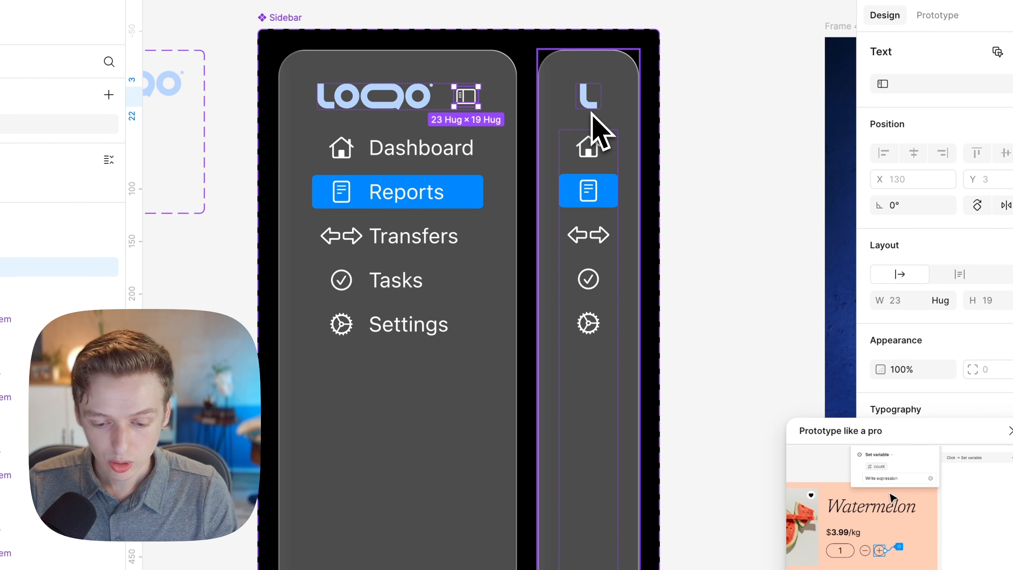
left_click(591, 111)
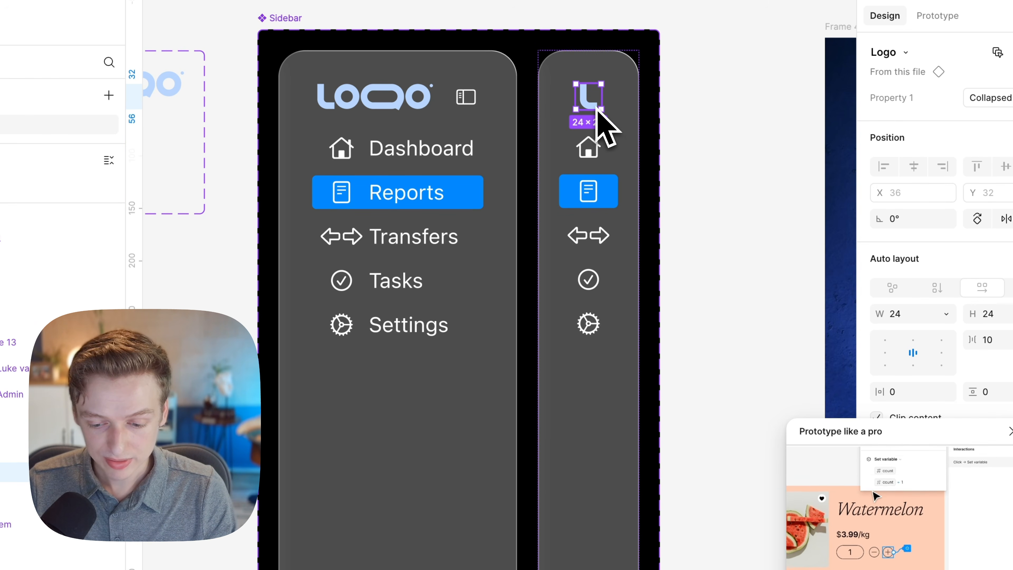
key("shift+e")
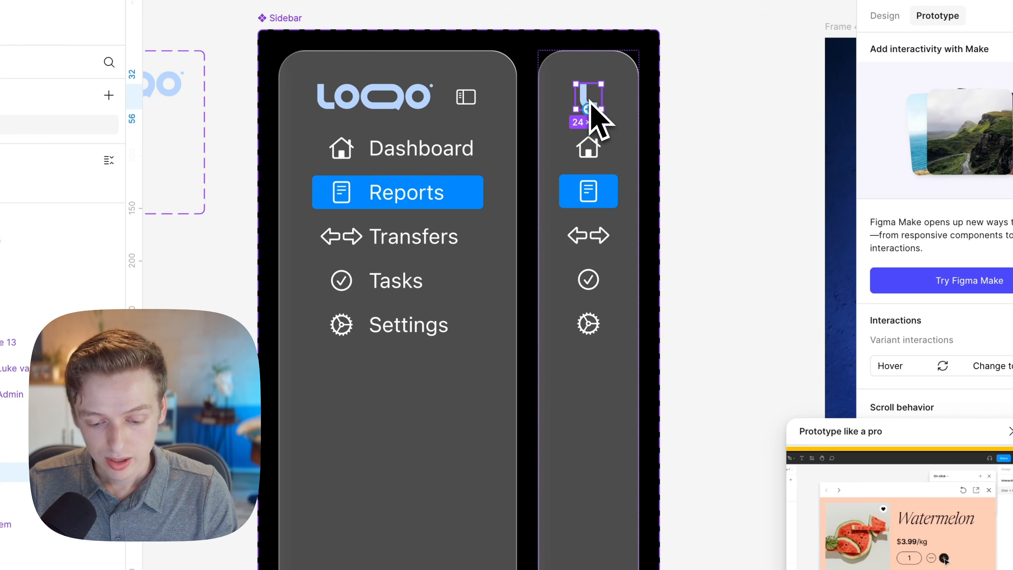
left_click_drag(588, 109, 501, 155)
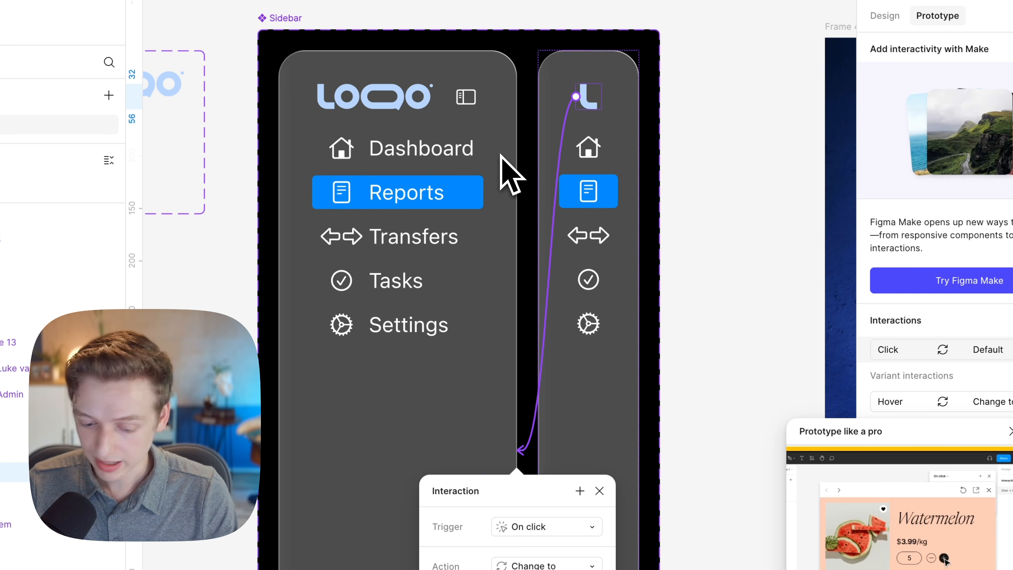
left_click(706, 164)
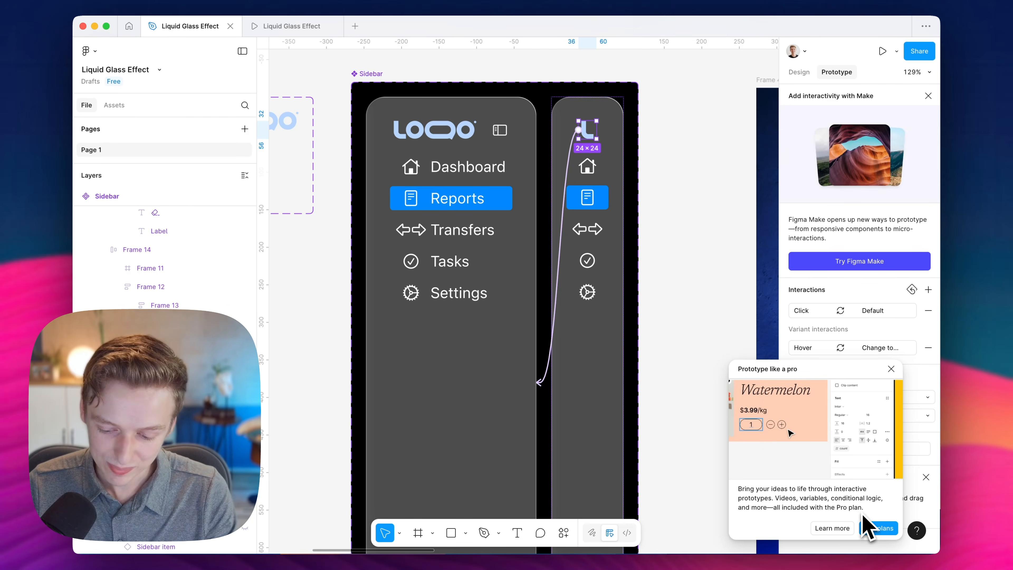
left_click(891, 369)
- Change the panel toggle icon in the Logo component's hover variant to white (FFFFFF)
key("shift+e")
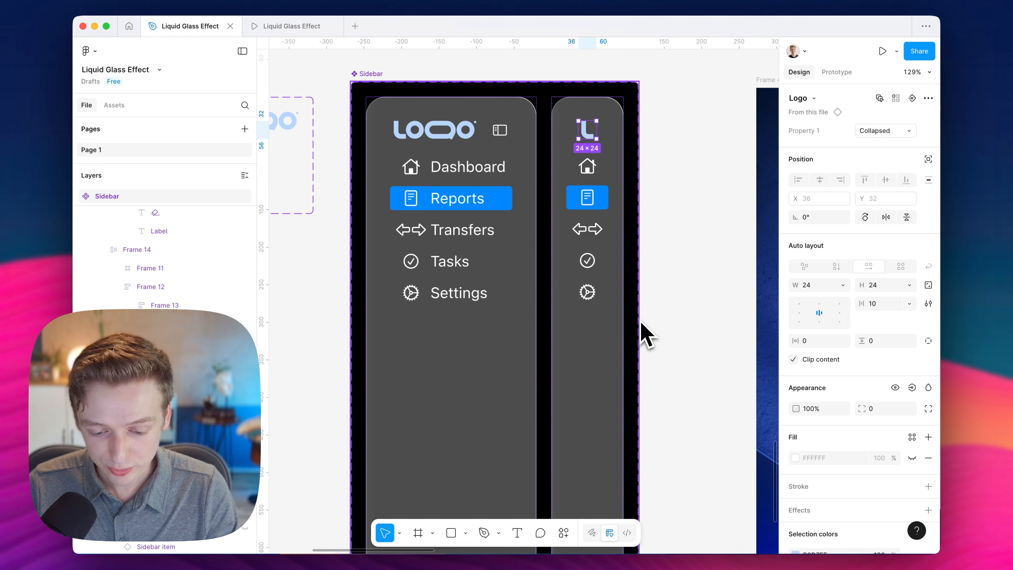
scroll(647, 336, "left", 8)
left_click(382, 228)
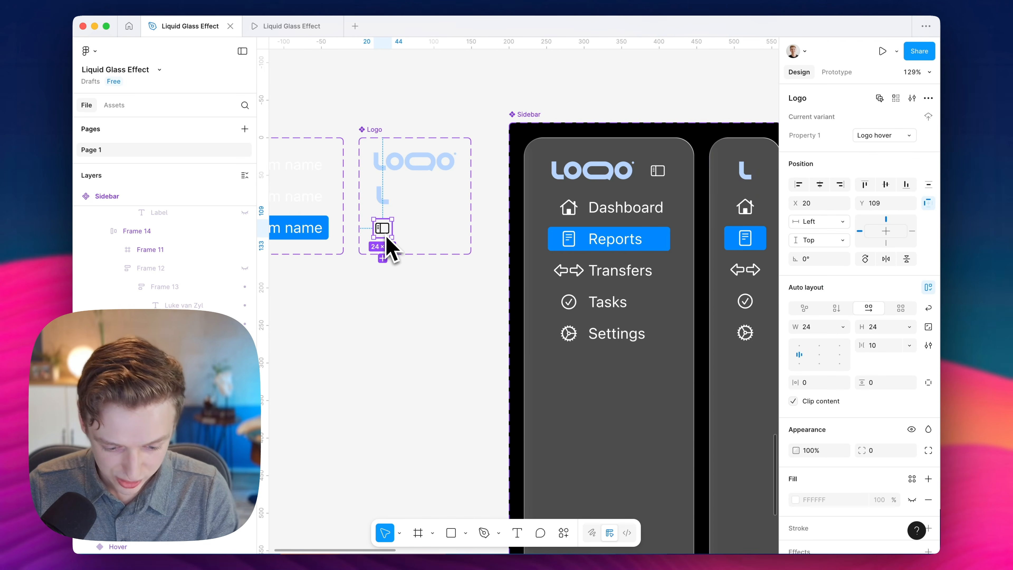
scroll(789, 482, "down", 5)
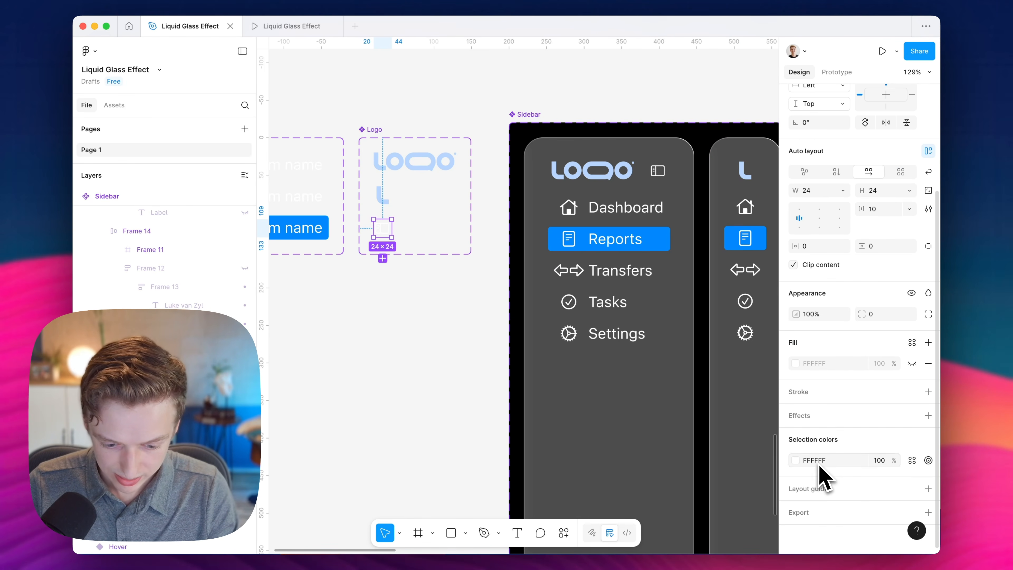
left_click(386, 413)
- Place an instance of the Default Sidebar variant on Frame 4 at about X 97, Y 44
scroll(368, 415, "down", 6)
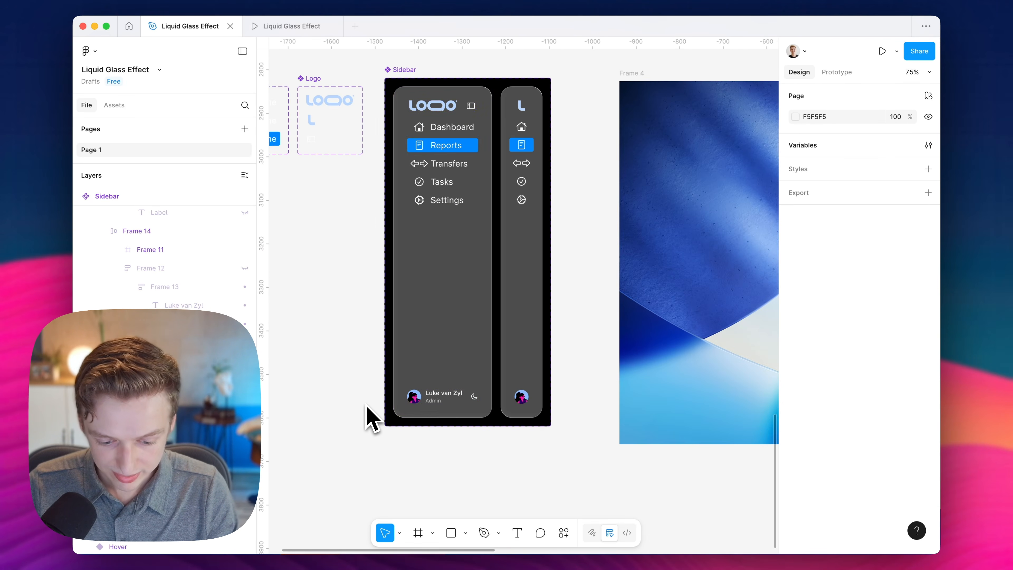
scroll(409, 307, "up", 2)
left_click_drag(388, 248, 657, 263)
scroll(658, 264, "right", 4)
scroll(658, 264, "down", 1)
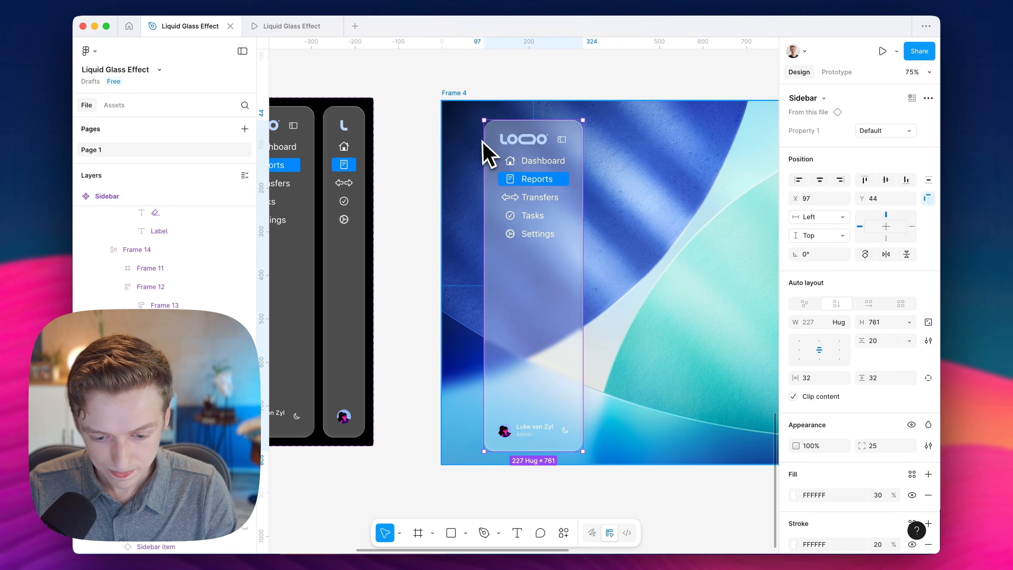
- Preview Frame 4 as a prototype, collapse and re-expand the sidebar to test the interactions, and return to the design file
left_click(463, 97)
key("super+alt+Return")
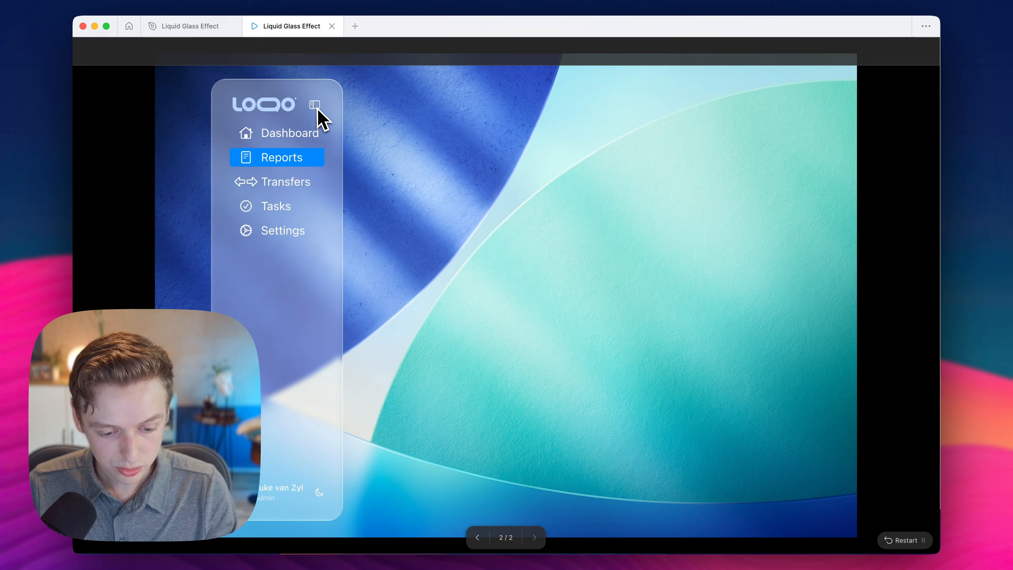
left_click(315, 105)
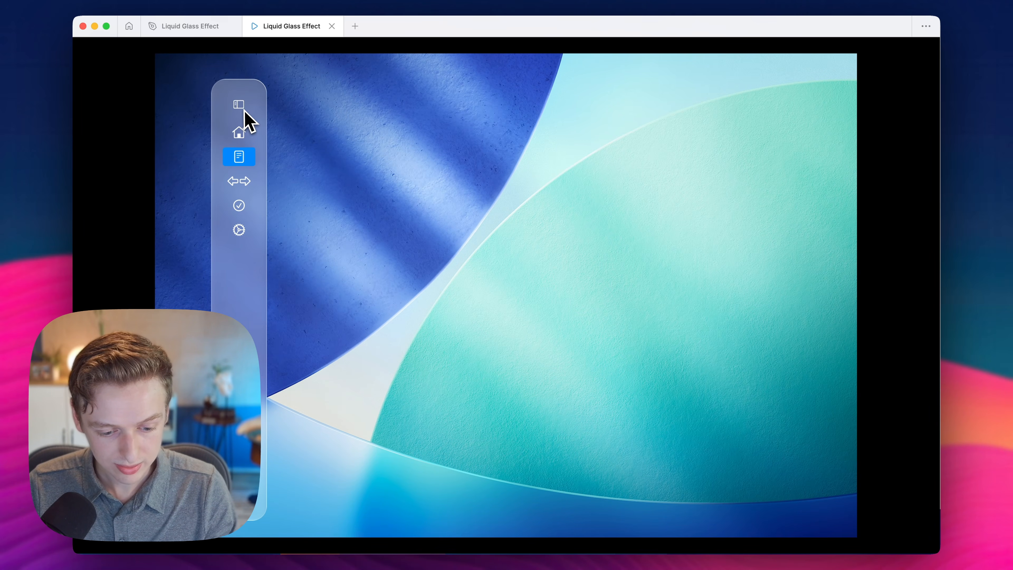
left_click(244, 110)
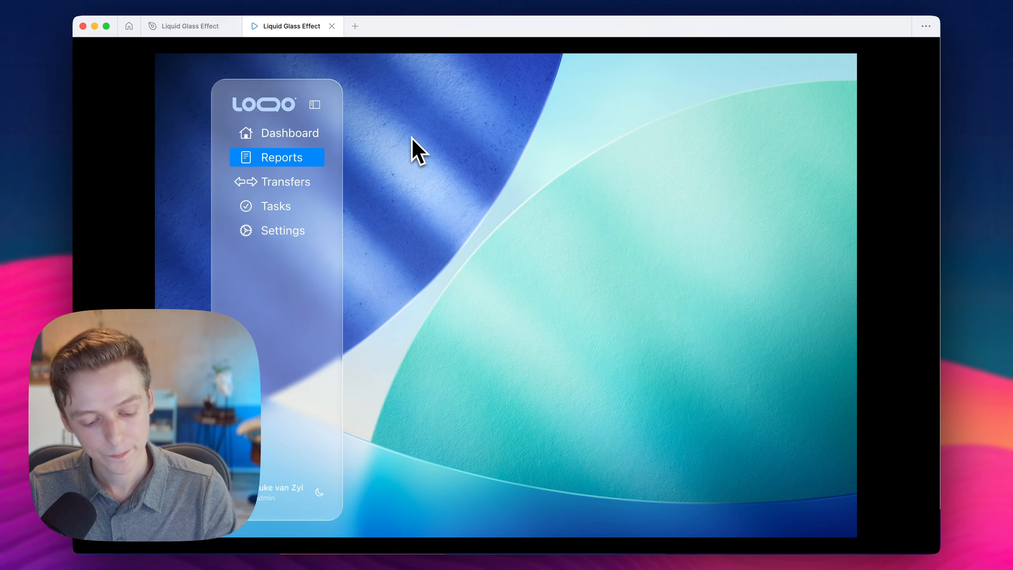
left_click(201, 29)
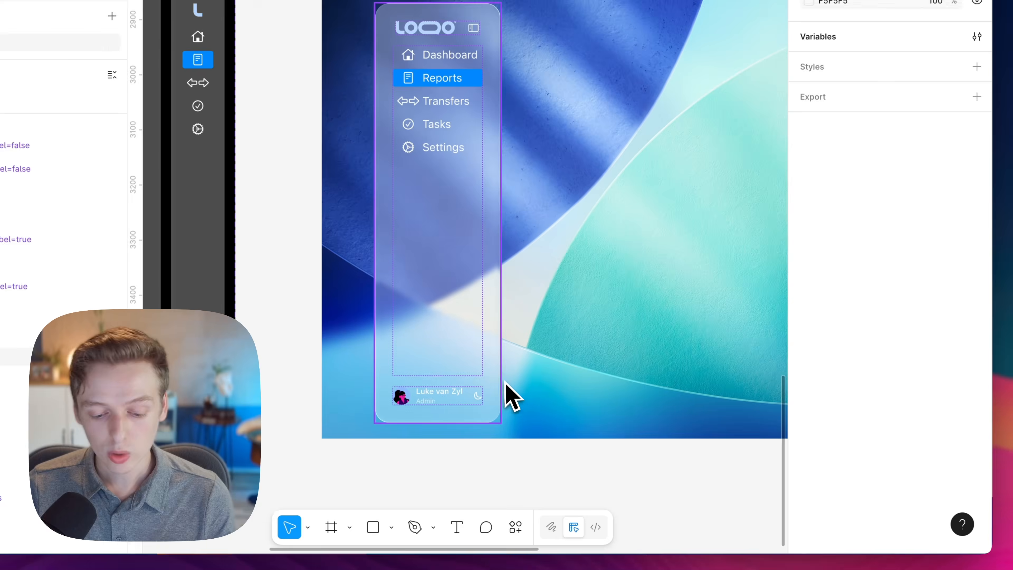
- Darken the fill of the sidebar instance on Frame 4 to grey AAAAAA, keeping 30% opacity
left_click(533, 387)
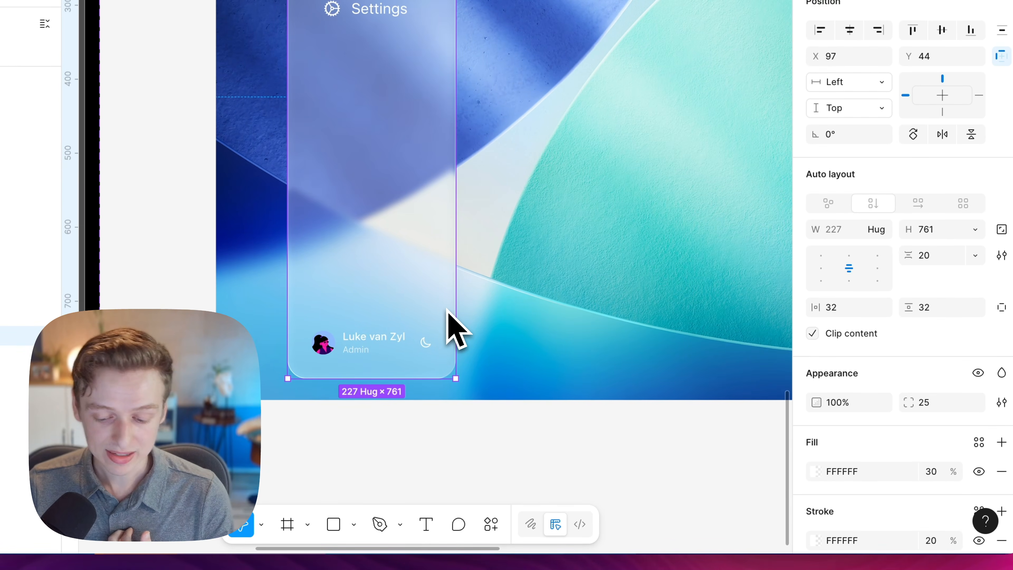
scroll(877, 479, "down", 5)
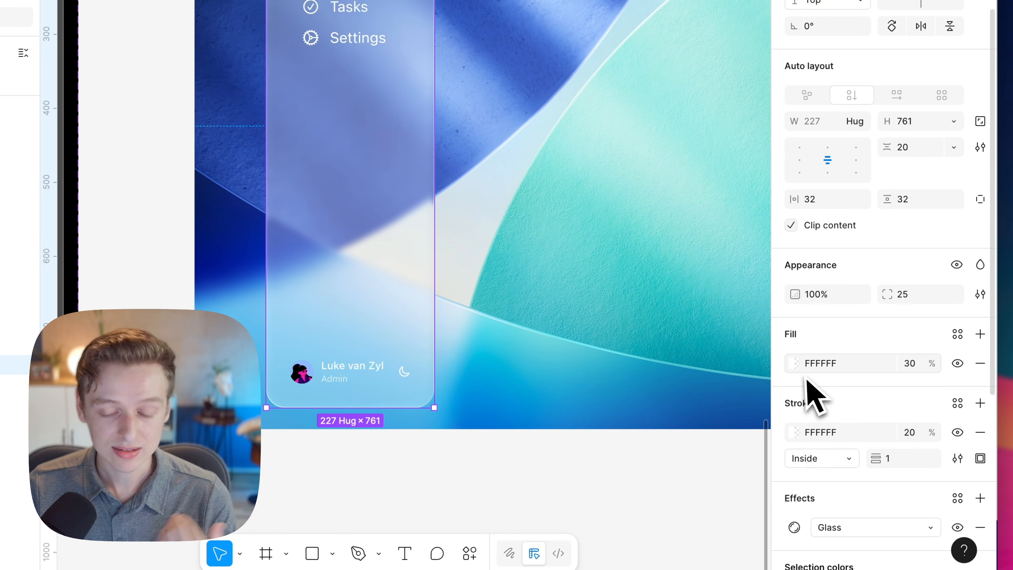
left_click(795, 364)
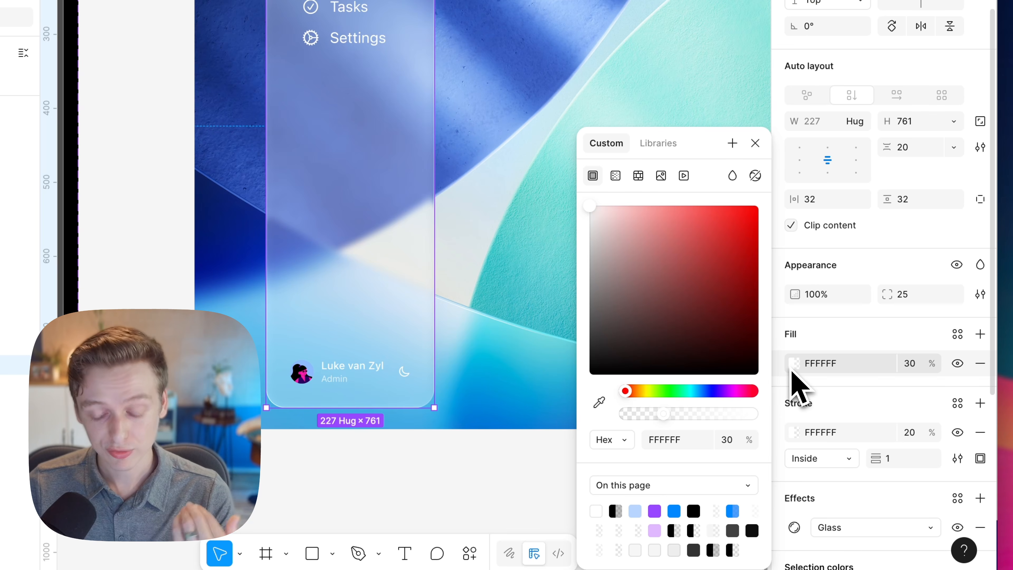
left_click(590, 217)
left_click_drag(579, 231, 555, 267)
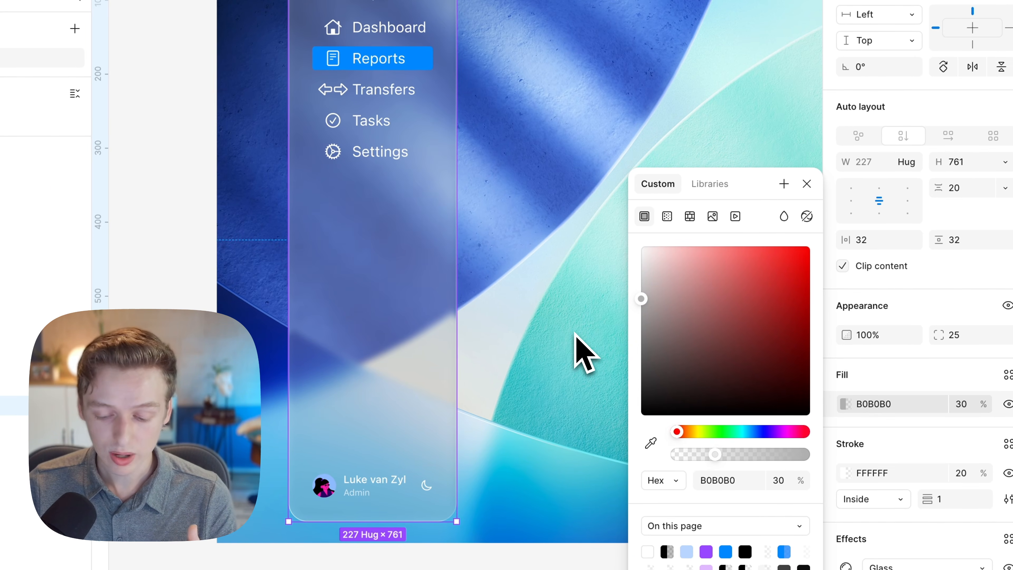
left_click_drag(648, 307, 632, 317)
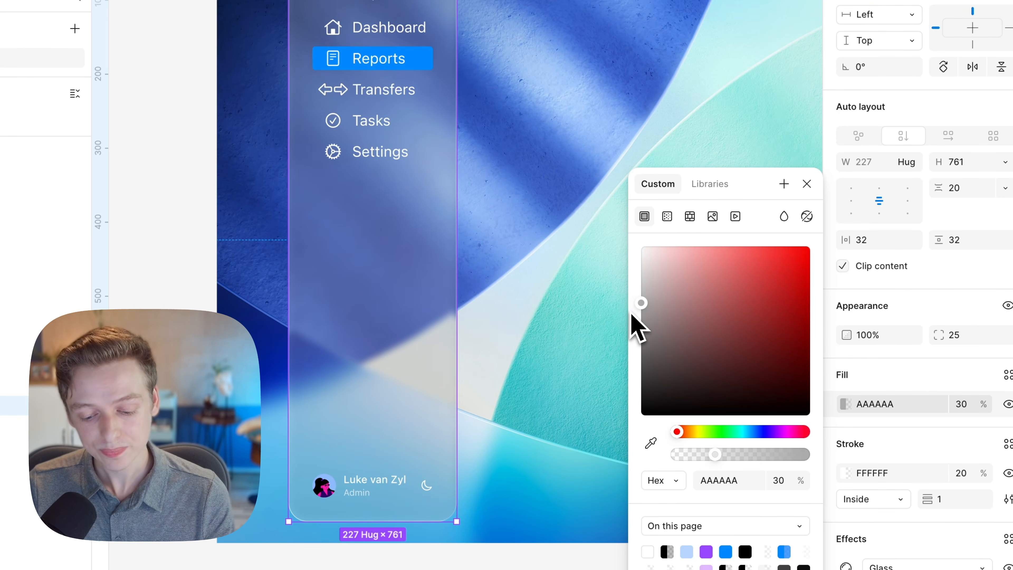